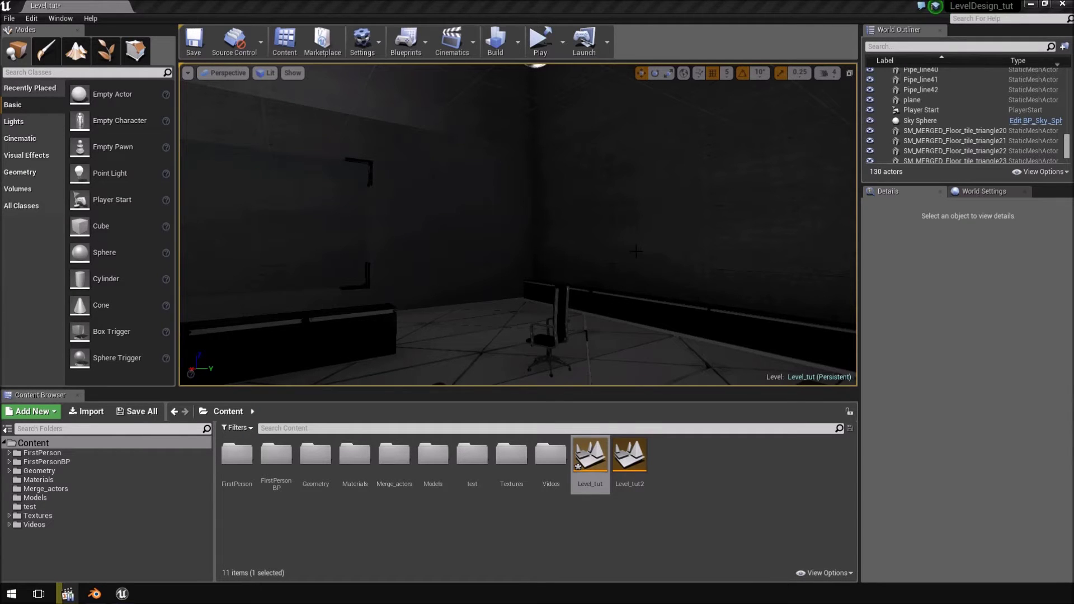
Step: Review the blinds and window wall in the Mirror's Edge reference video, switching back to the Unreal Editor level
right_drag(636, 251, 778, 252)
right_drag(676, 189, 532, 192)
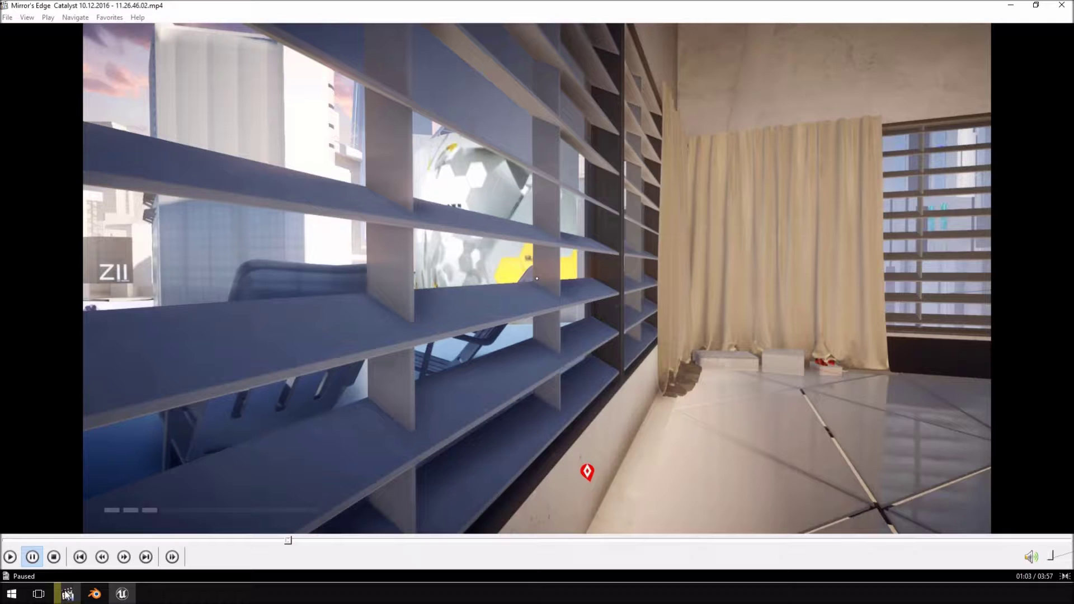
click(67, 594)
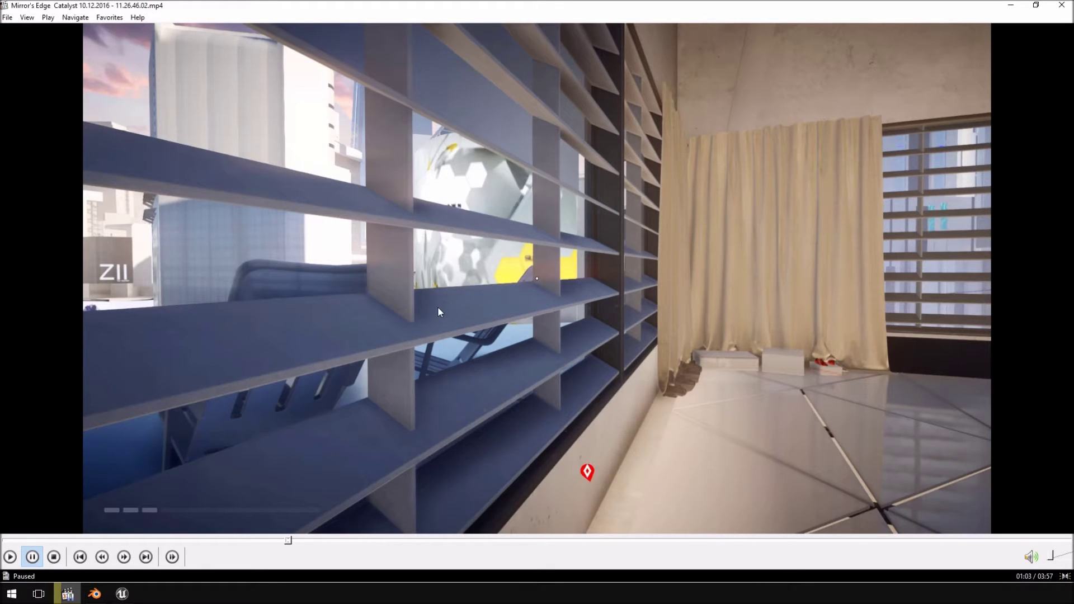
drag(480, 4, 1073, 39)
right_drag(706, 252, 361, 252)
key(w)
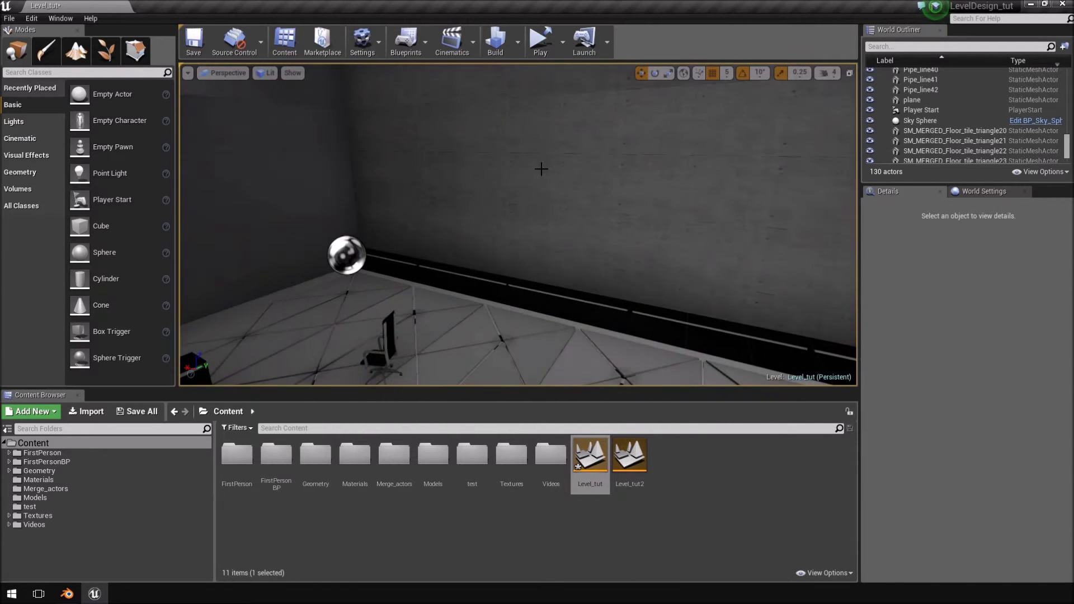
click(542, 168)
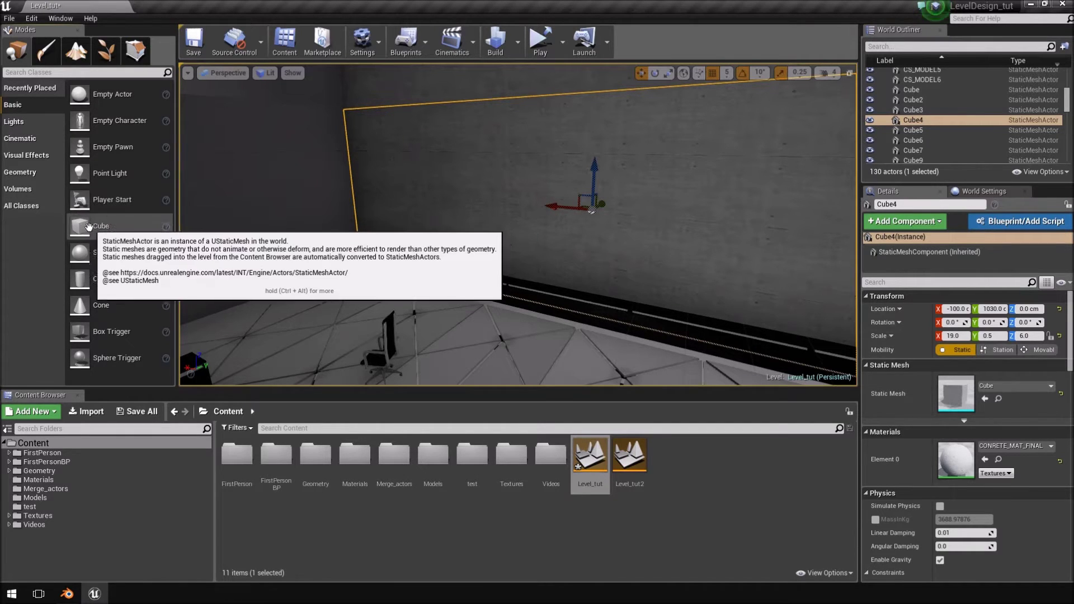
drag(95, 227, 503, 234)
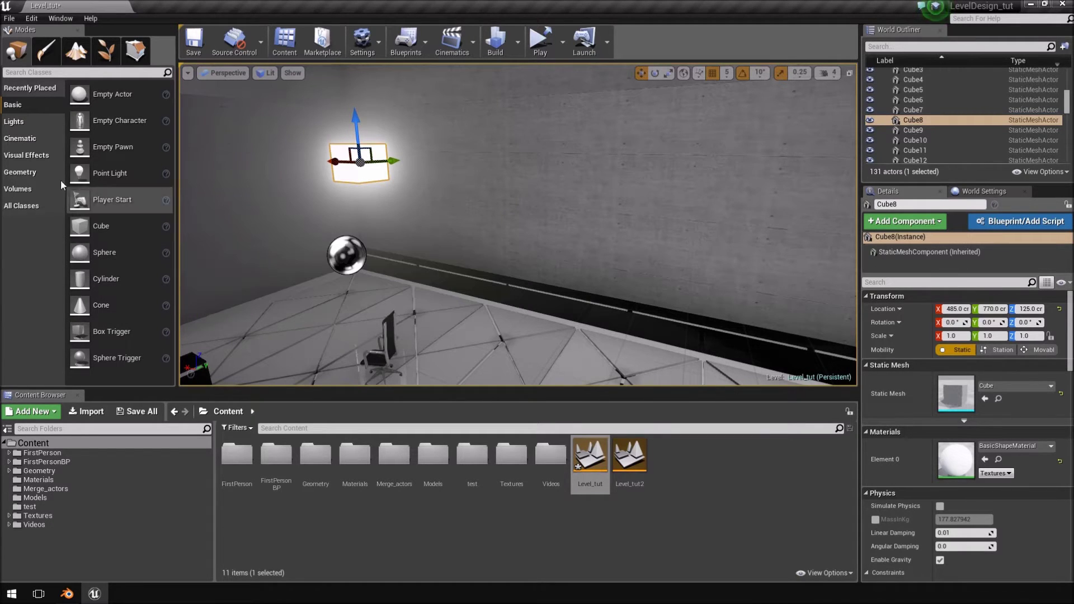
click(43, 169)
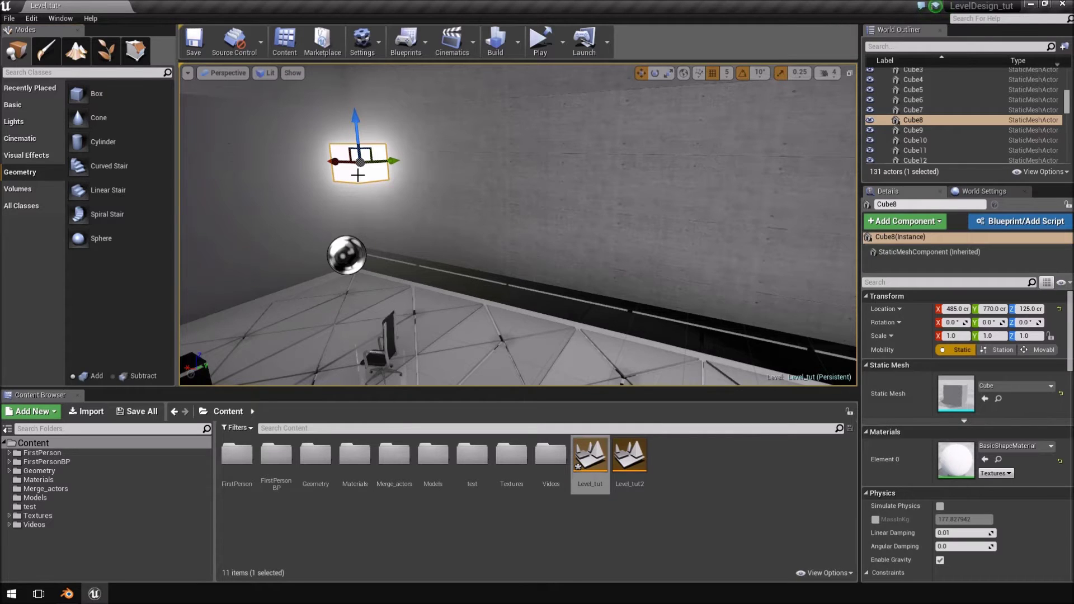
key(Delete)
Step: Delete the lower concrete wall cube above the black floor trim
scroll(528, 250, up, 5)
click(599, 258)
scroll(600, 257, down, 6)
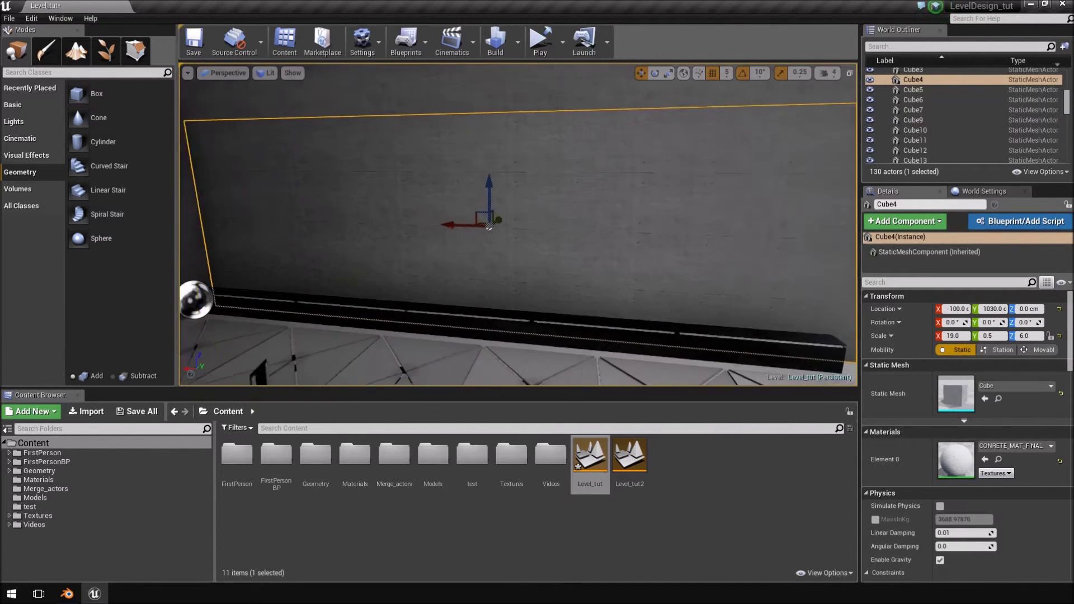
key(Delete)
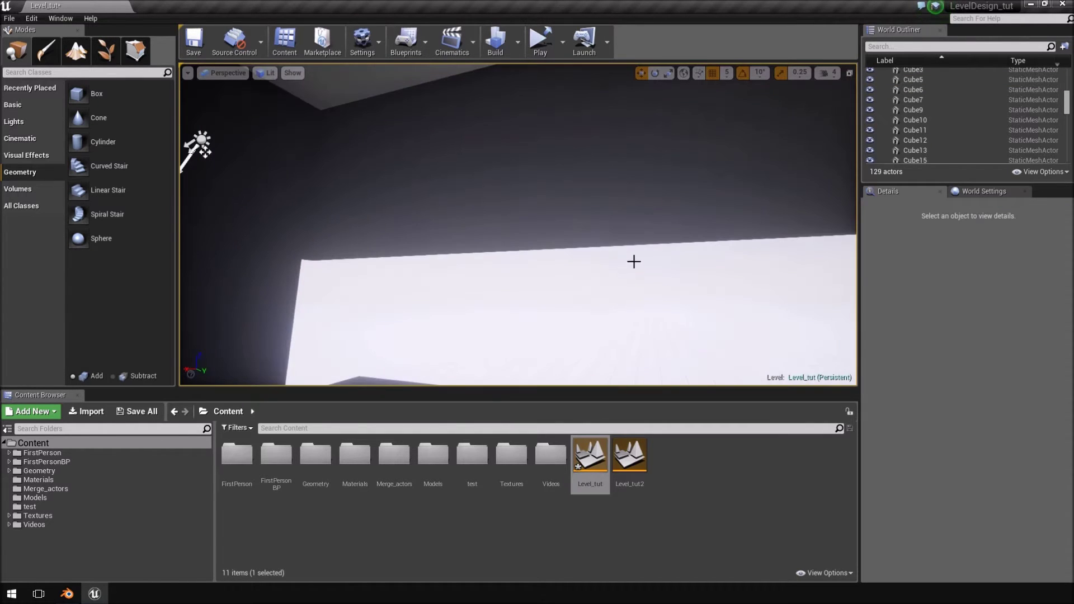
Step: Select the upper concrete wall and examine it together with the opening below
click(610, 182)
right_drag(612, 182, 607, 252)
right_drag(520, 180, 523, 112)
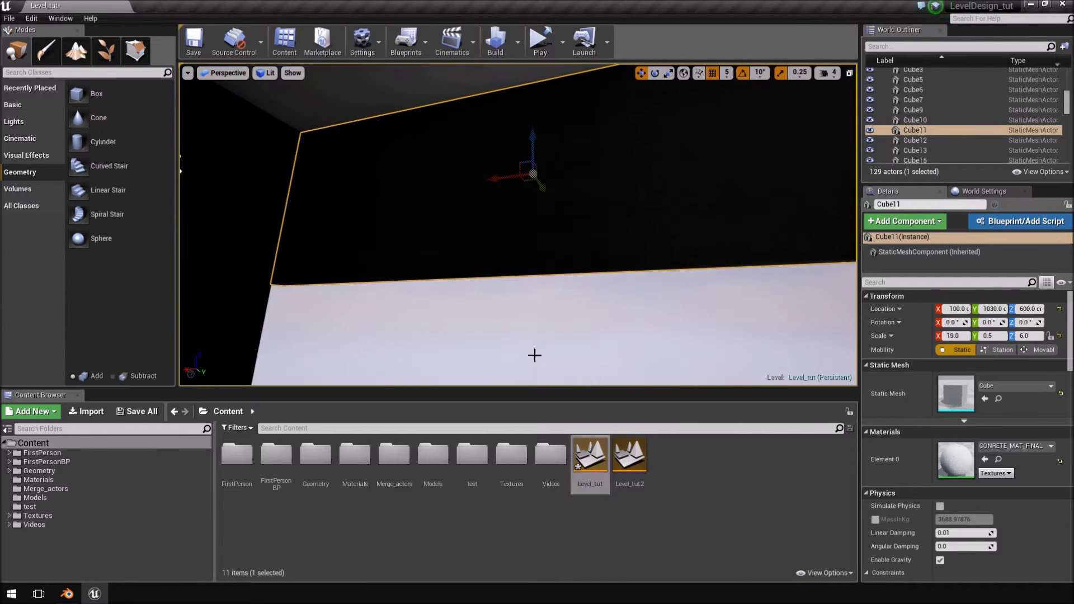
right_drag(560, 289, 561, 358)
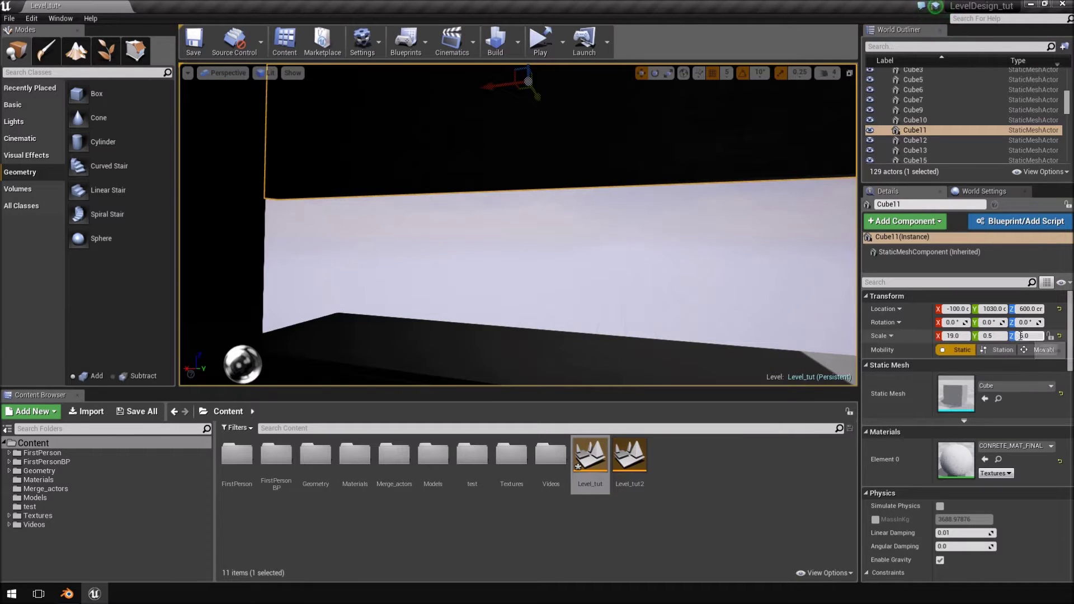
right_drag(272, 310, 272, 237)
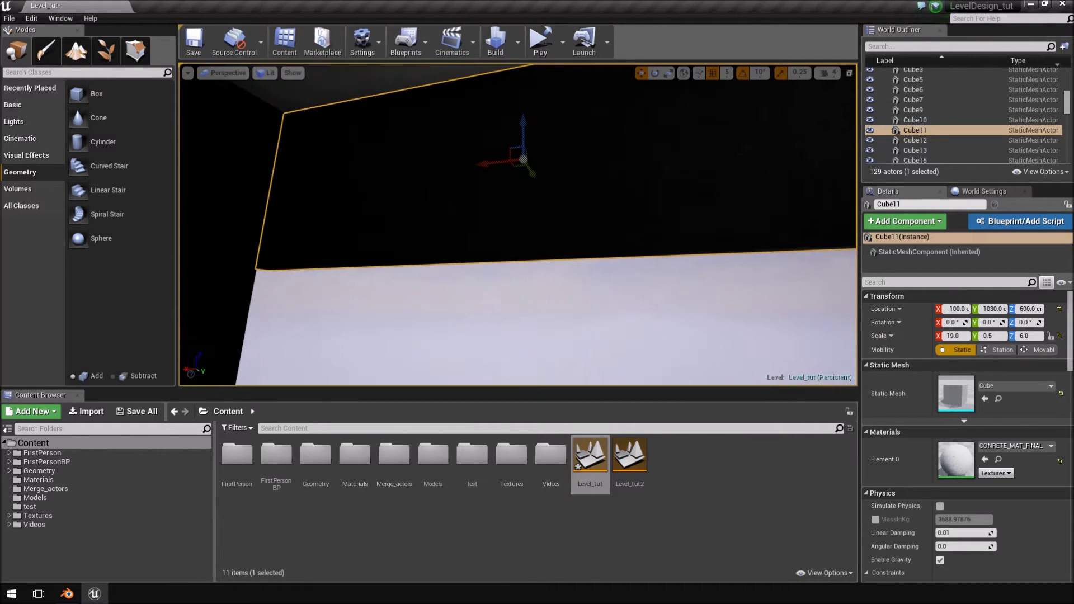
right_drag(595, 238, 532, 208)
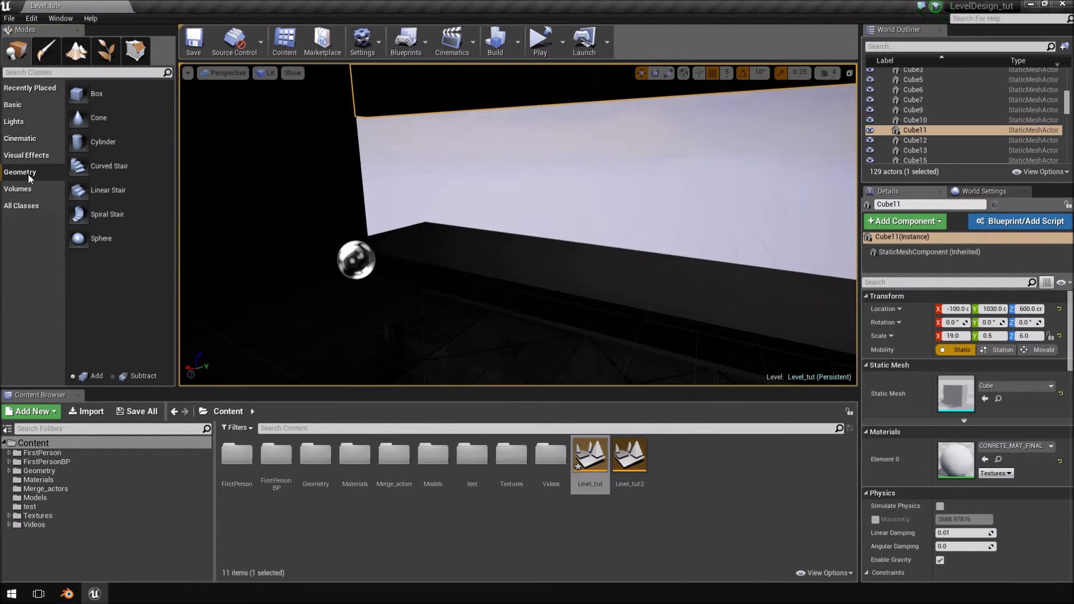
Step: Place an additive Box brush in the wall opening and move it to about X -10, Y 1025, Z -235
mouse_move(96, 92)
mouse_down()
mouse_move(177, 149)
mouse_move(501, 242)
mouse_move(523, 259)
mouse_move(514, 290)
mouse_up()
mouse_move(514, 290)
right_down()
mouse_move(428, 330)
mouse_move(475, 329)
mouse_move(514, 350)
mouse_move(627, 293)
right_up()
key(w)
drag(589, 260, 636, 263)
mouse_move(635, 264)
right_down()
mouse_move(638, 216)
mouse_move(644, 240)
right_up()
key(d)
mouse_move(545, 313)
mouse_down()
mouse_move(525, 311)
mouse_move(539, 312)
mouse_up()
mouse_move(549, 355)
right_down()
mouse_move(535, 330)
mouse_move(549, 355)
right_up()
right_drag(638, 242, 618, 224)
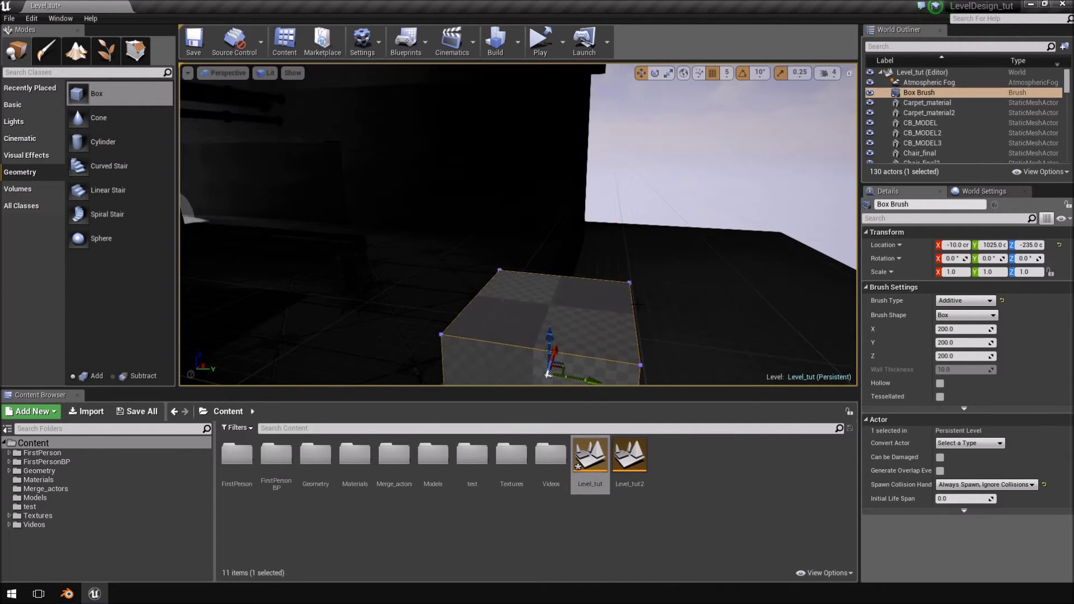
mouse_move(668, 302)
right_down()
mouse_move(694, 322)
mouse_move(671, 324)
right_up()
key(s)
mouse_move(590, 351)
right_down()
mouse_move(621, 311)
mouse_move(593, 386)
right_up()
key(a)
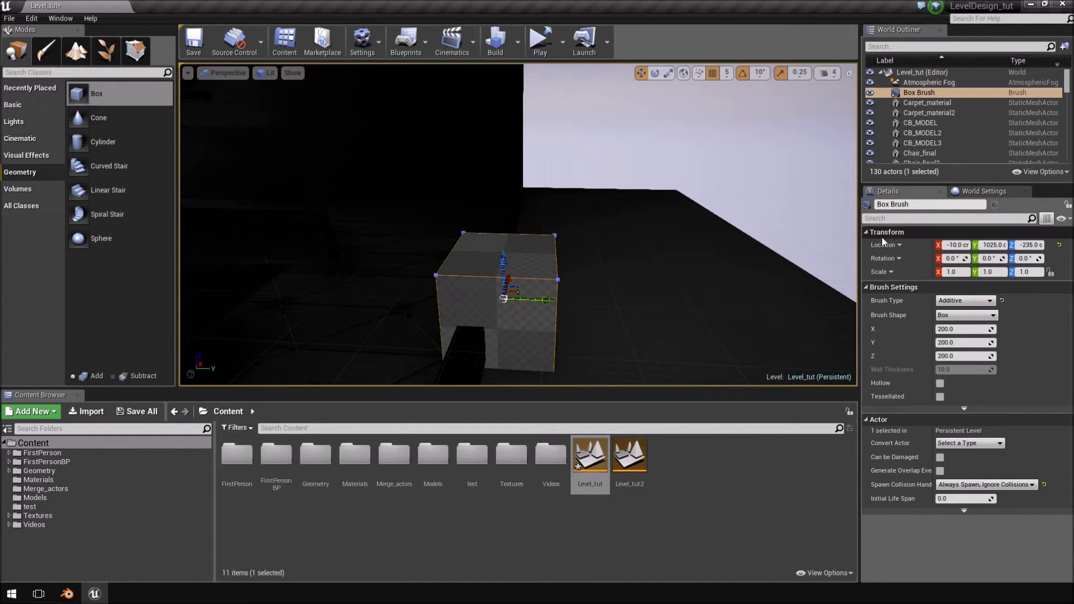
Step: Check the upper wall cube's scale values as a reference for sizing the box brush
click(955, 272)
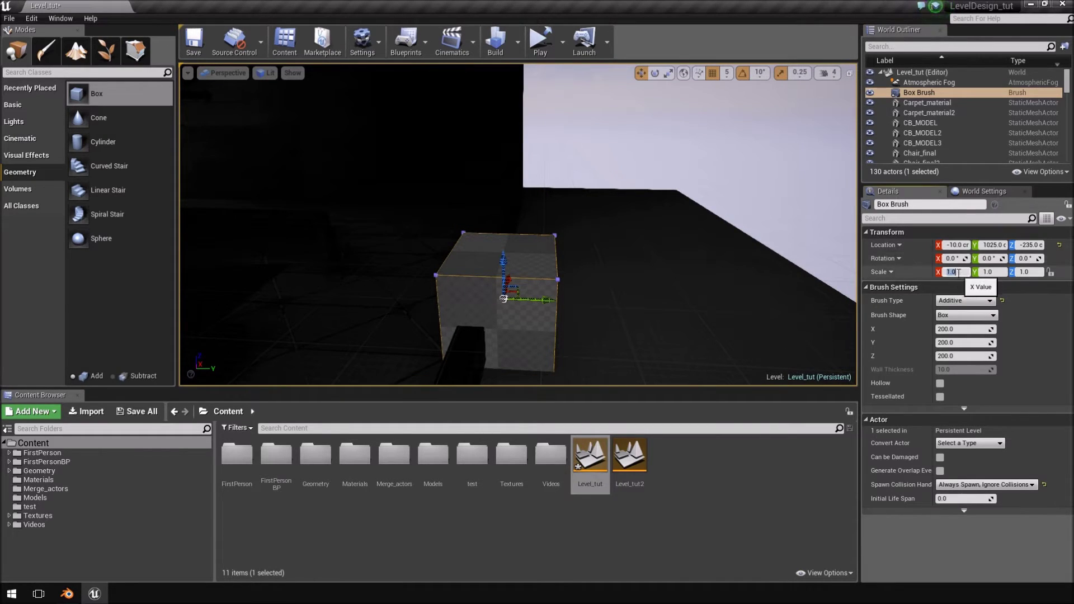
click(1023, 277)
right_drag(672, 252, 691, 121)
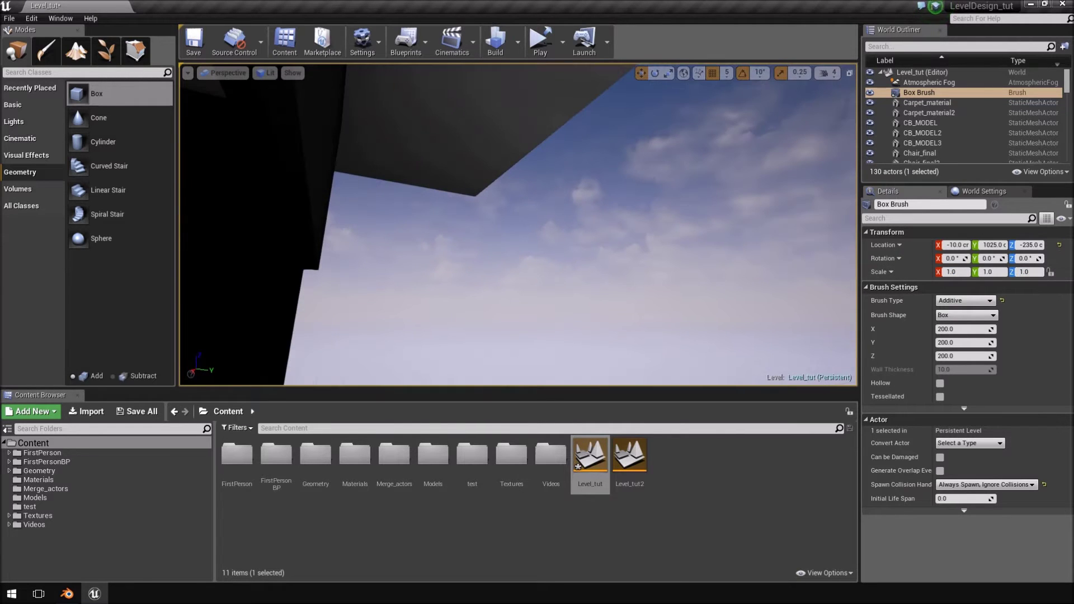
click(322, 157)
mouse_move(322, 157)
right_down()
mouse_move(268, 168)
mouse_move(195, 224)
right_up()
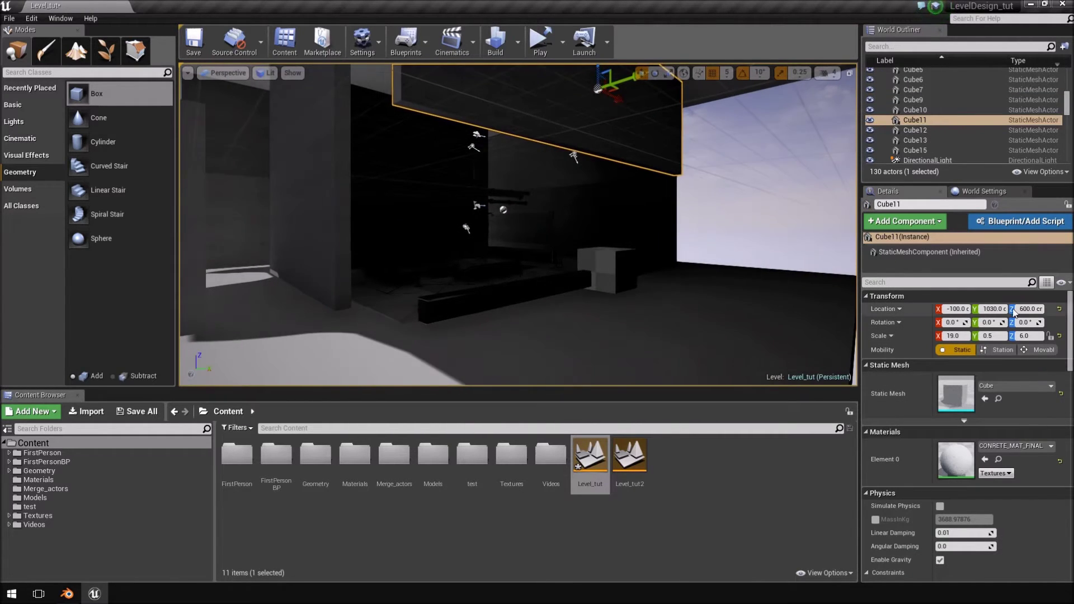
right_drag(728, 252, 711, 224)
right_drag(493, 123, 464, 67)
right_drag(584, 130, 588, 320)
key(w)
key(w)
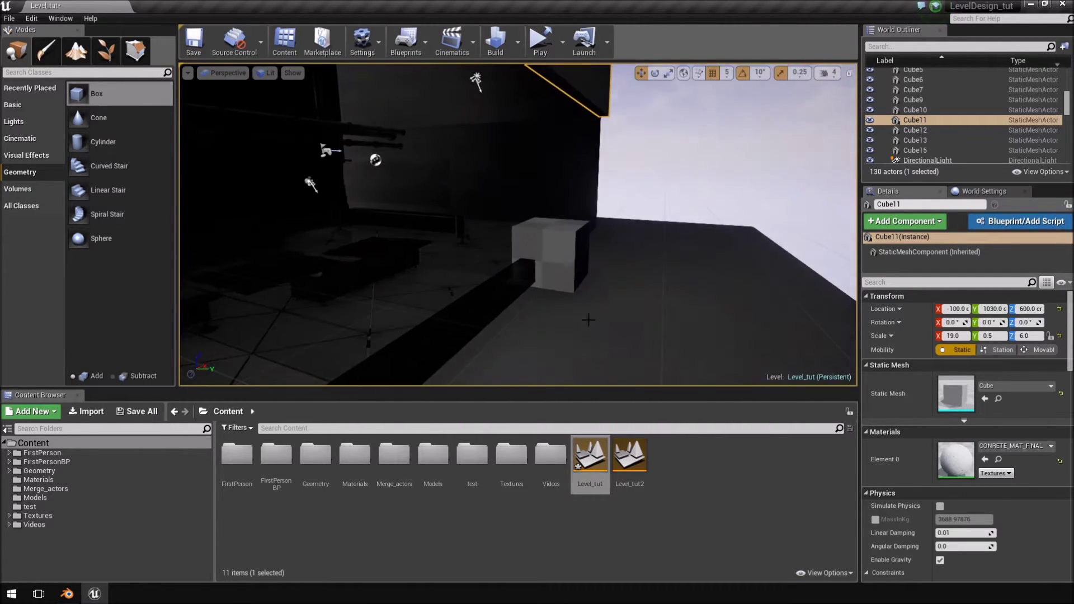
Step: Set the box brush's Z scale to 6 and raise the brush to about Z 285
click(551, 254)
click(1028, 272)
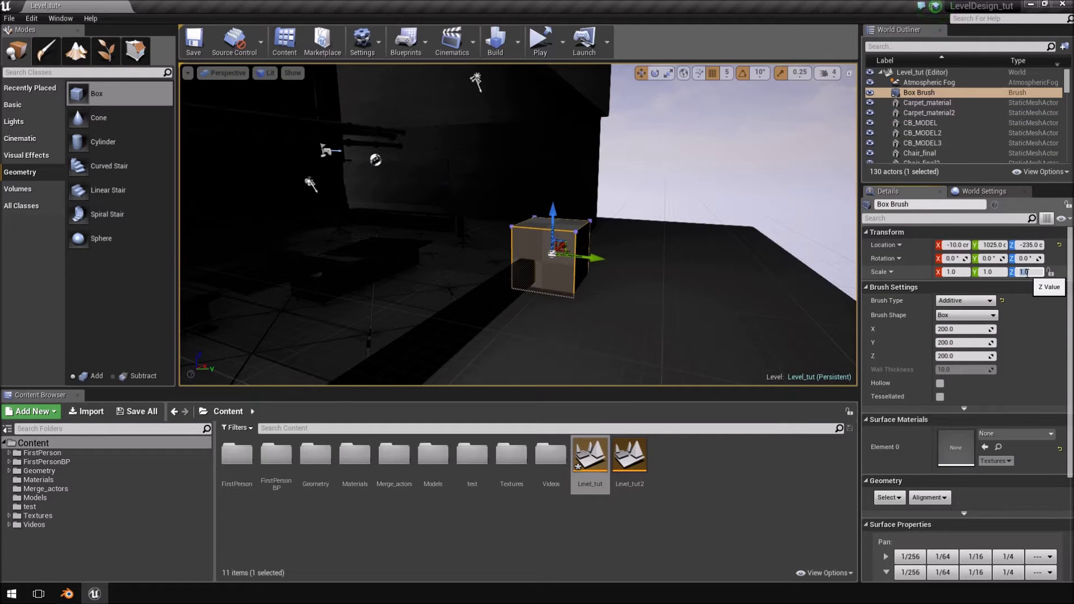
text(6)
key(Return)
key(d)
mouse_move(593, 240)
right_down()
mouse_move(582, 212)
mouse_move(564, 227)
right_up()
key(w)
mouse_move(611, 202)
mouse_down()
mouse_move(622, 98)
mouse_move(672, 103)
mouse_up()
right_drag(672, 103, 678, 54)
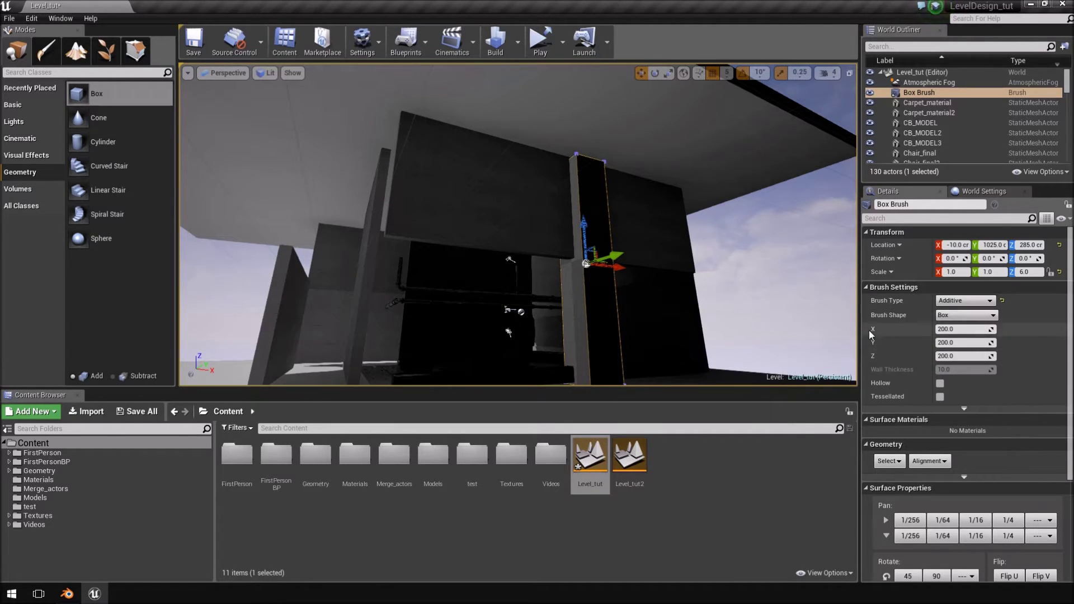
Step: Set the box brush's X, Y and Z brush dimensions to 100 each
click(958, 357)
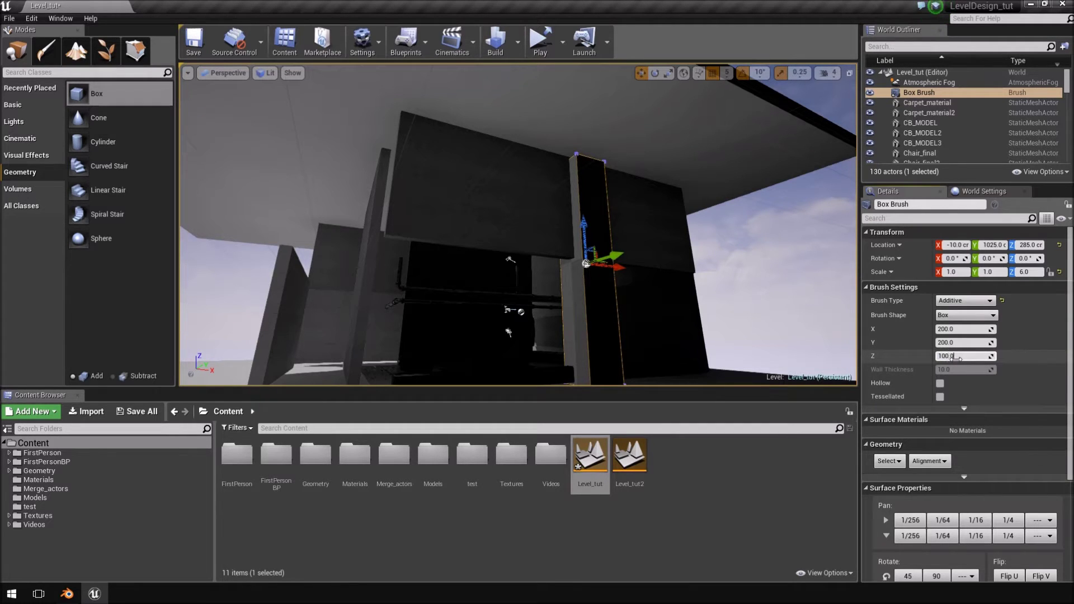
text(100.0)
key(shift+Tab)
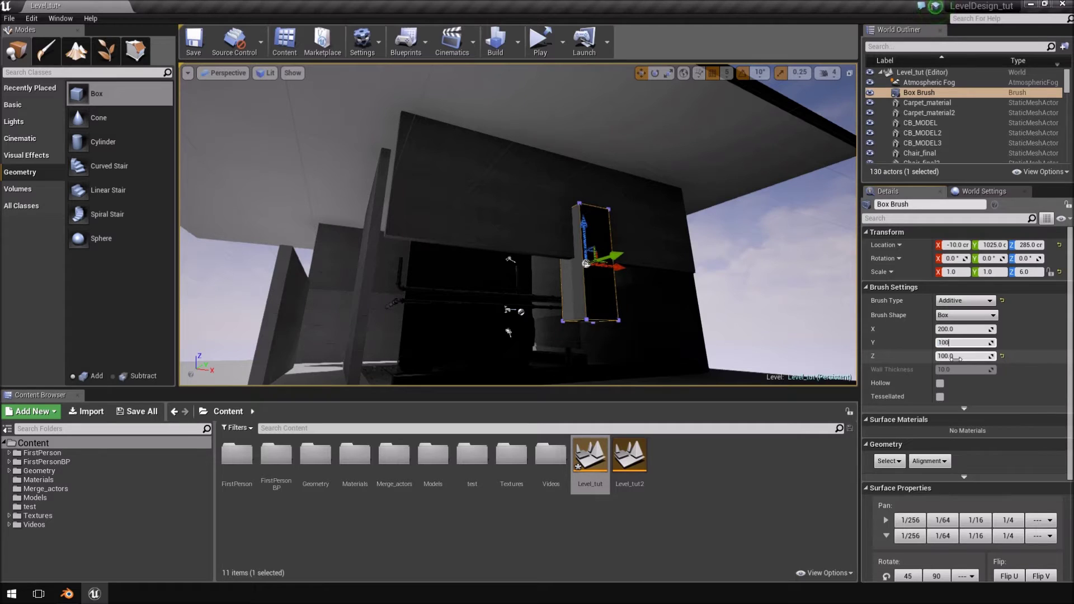
key(shift+Tab)
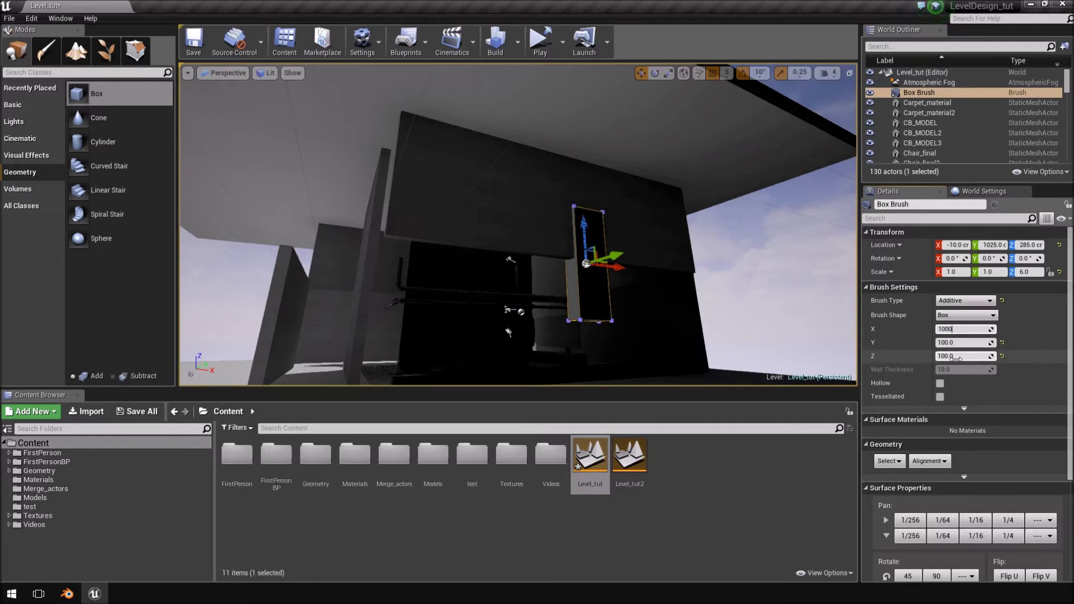
key(Return)
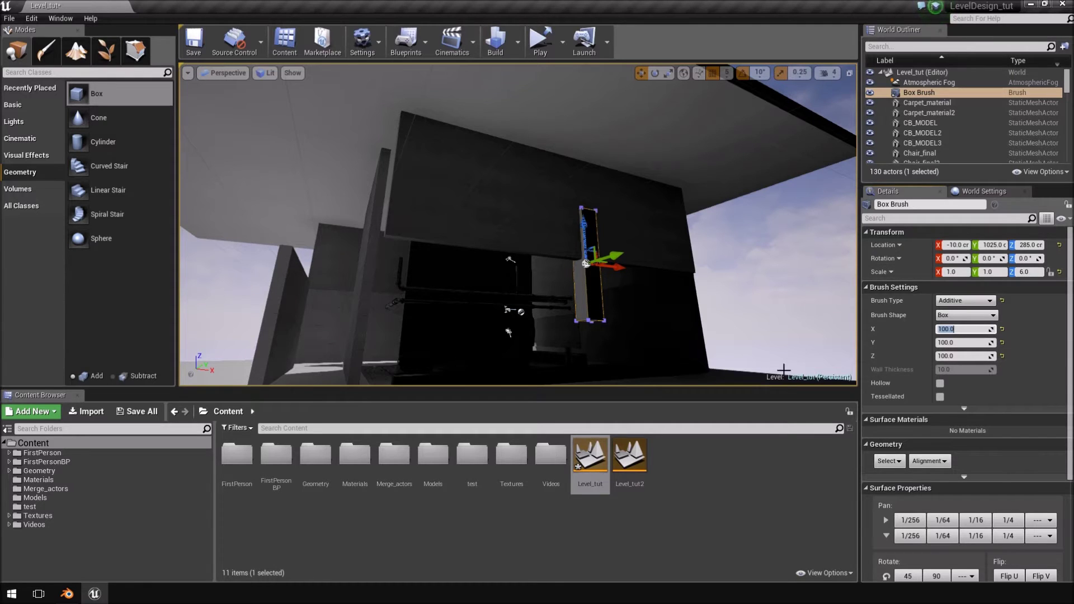
Step: Shift the box brush along Y to 1030 so it lines up with the upper wall
mouse_move(445, 155)
right_down()
mouse_move(527, 225)
mouse_move(535, 217)
mouse_move(547, 251)
right_up()
key(a)
key(w)
key(w)
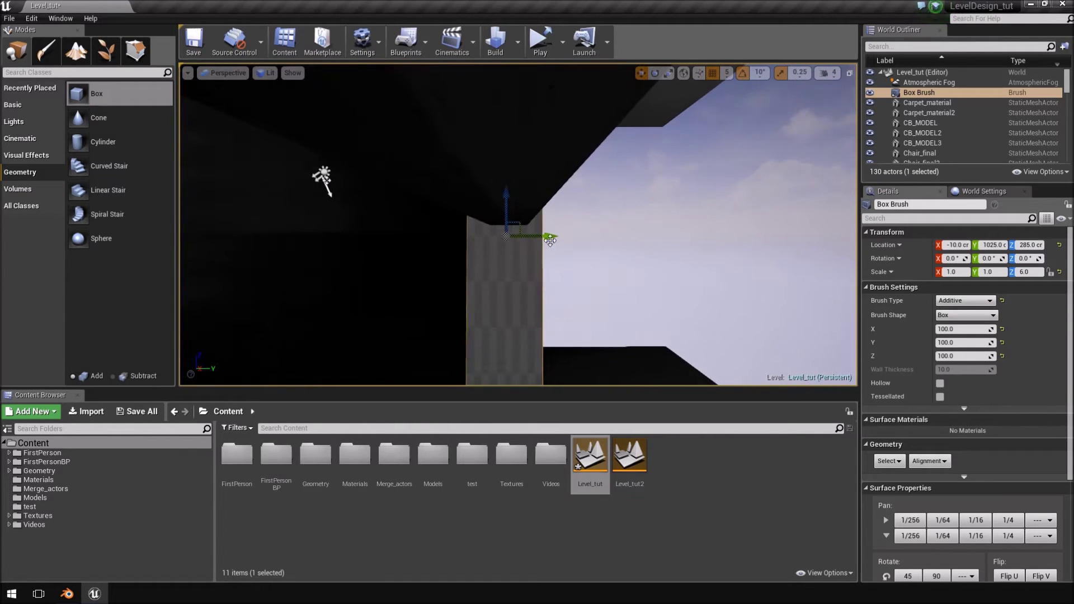
drag(549, 239, 554, 239)
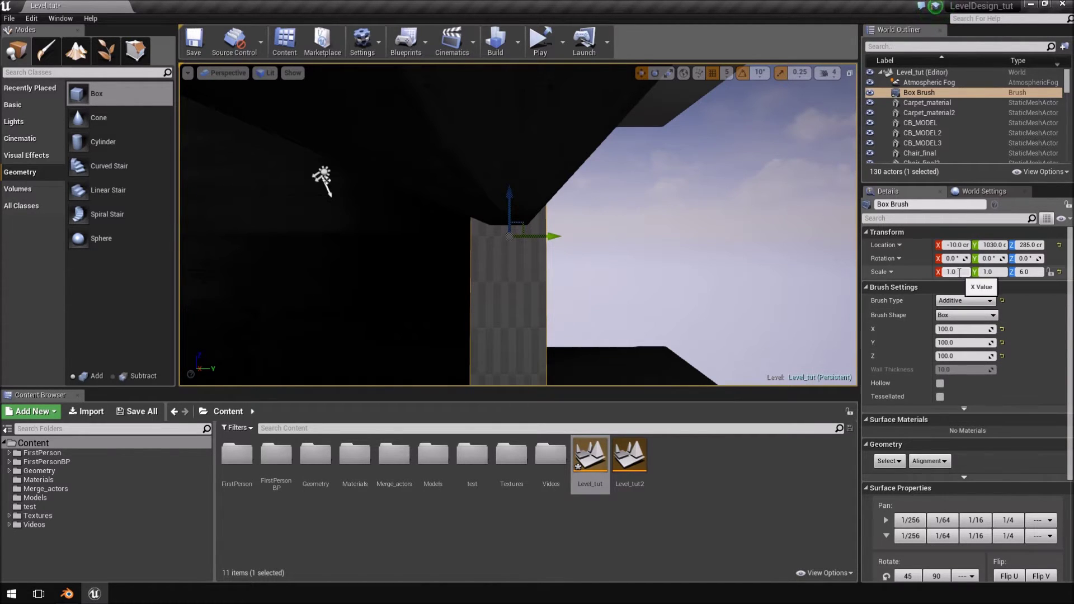
Step: Match the box brush to the upper wall's size by setting its X scale to 19 and Y scale to 0.5
right_drag(633, 263, 518, 230)
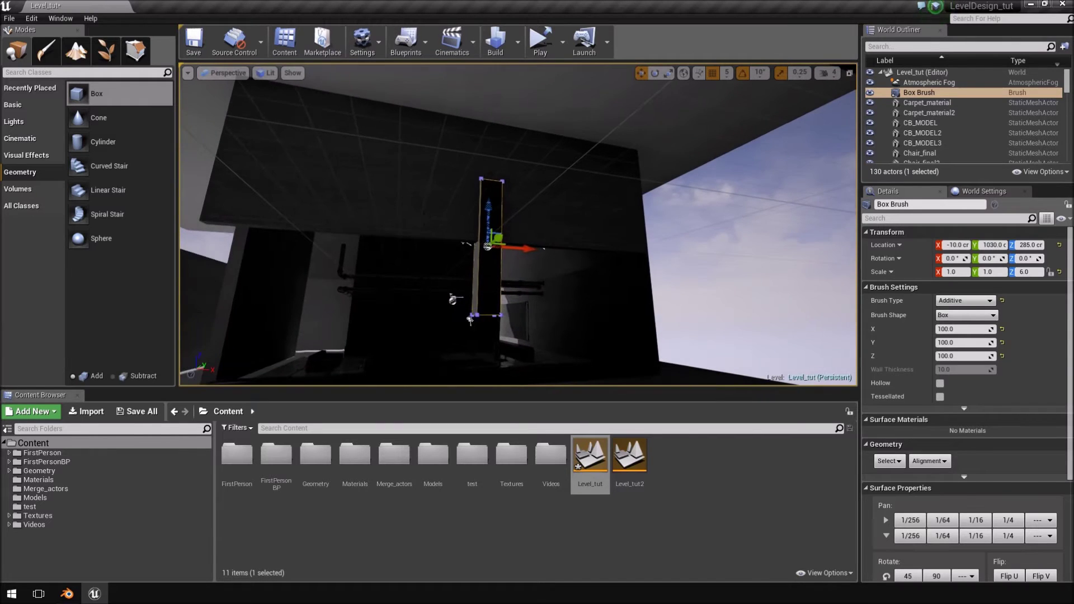
click(599, 202)
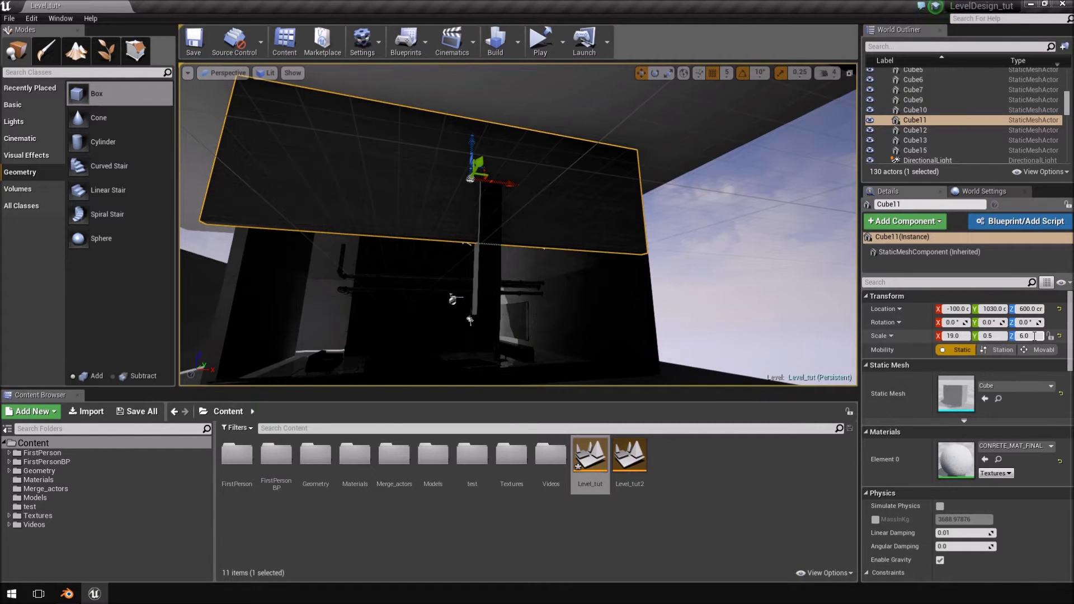
click(491, 275)
click(957, 273)
text(19)
key(Tab)
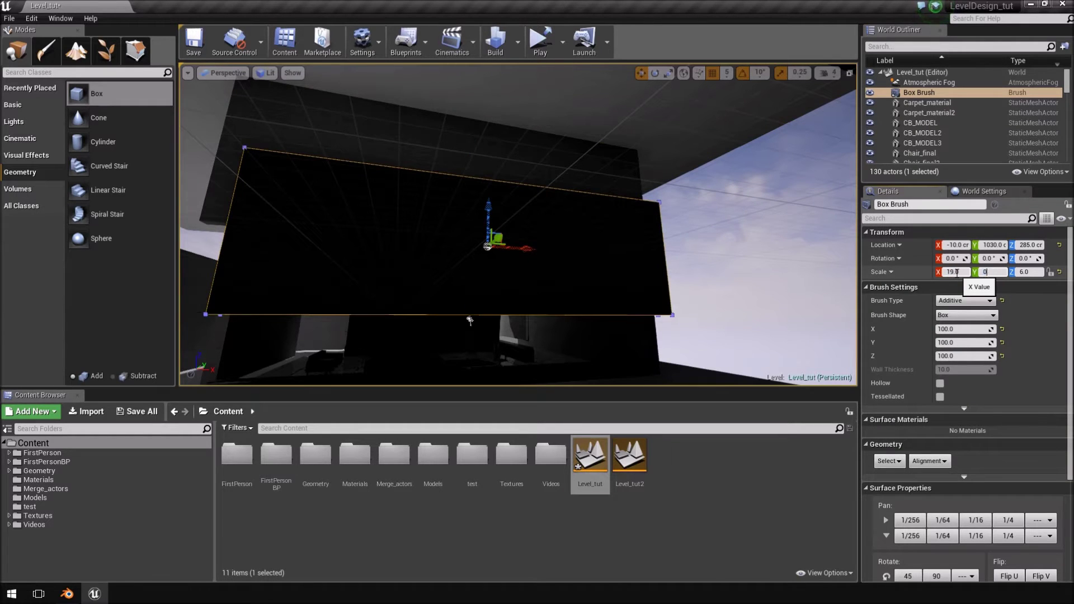
key(Tab)
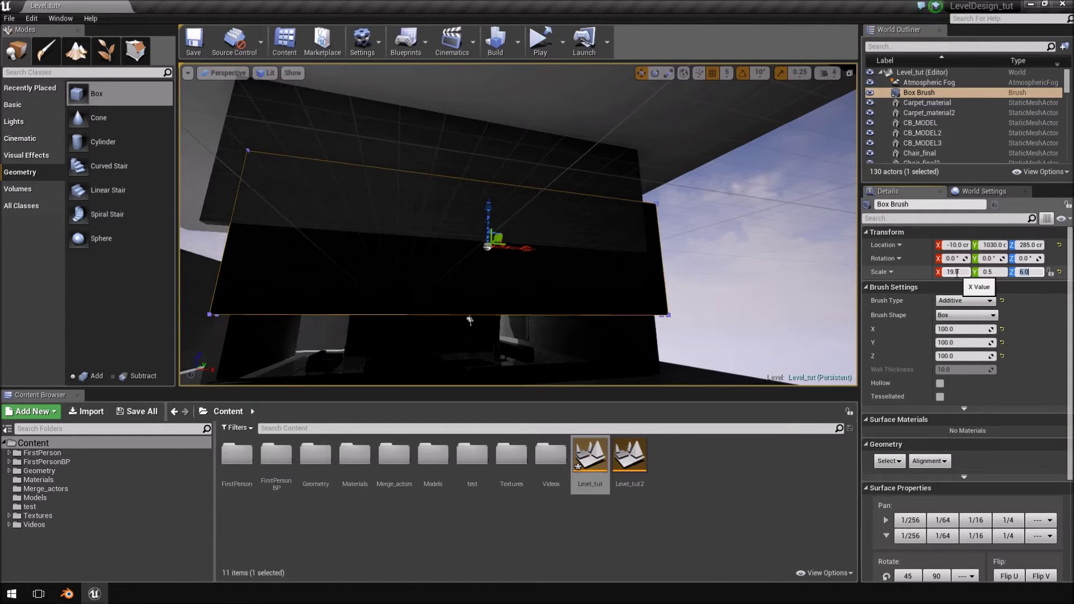
Step: Move the box brush into the lower wall opening at X -100, Y 1030, Z 0
right_drag(839, 238, 839, 238)
drag(612, 220, 613, 306)
mouse_move(657, 355)
mouse_down()
mouse_move(618, 364)
mouse_move(800, 333)
mouse_up()
right_drag(800, 333, 801, 333)
right_drag(605, 235, 605, 232)
drag(785, 242, 789, 238)
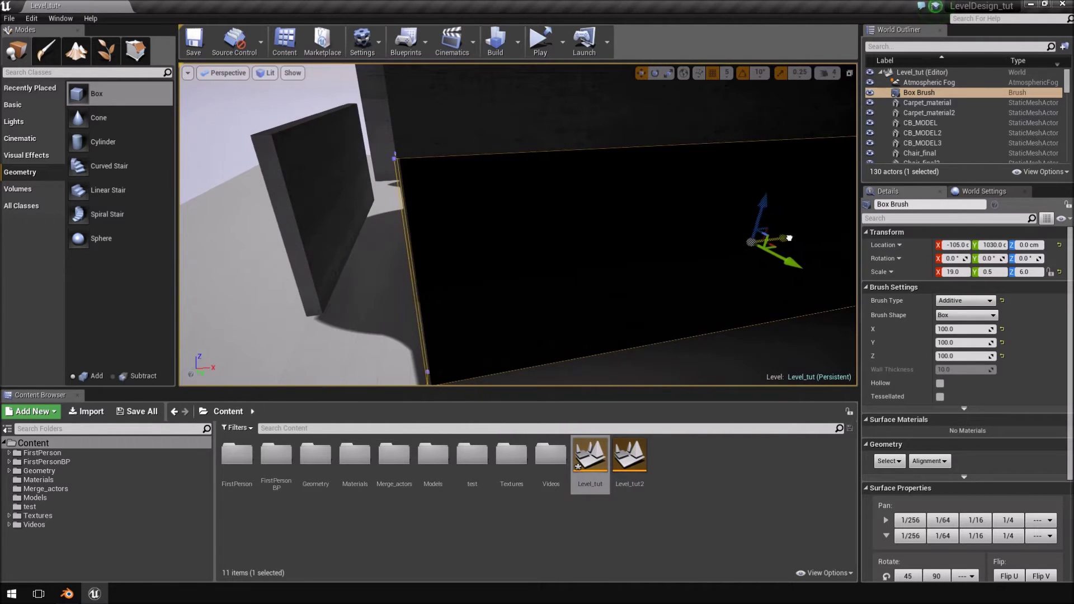
right_drag(790, 239, 790, 238)
Step: Delete the upper concrete wall cube above the new brush wall
click(565, 183)
click(528, 259)
right_drag(528, 259, 657, 242)
click(658, 242)
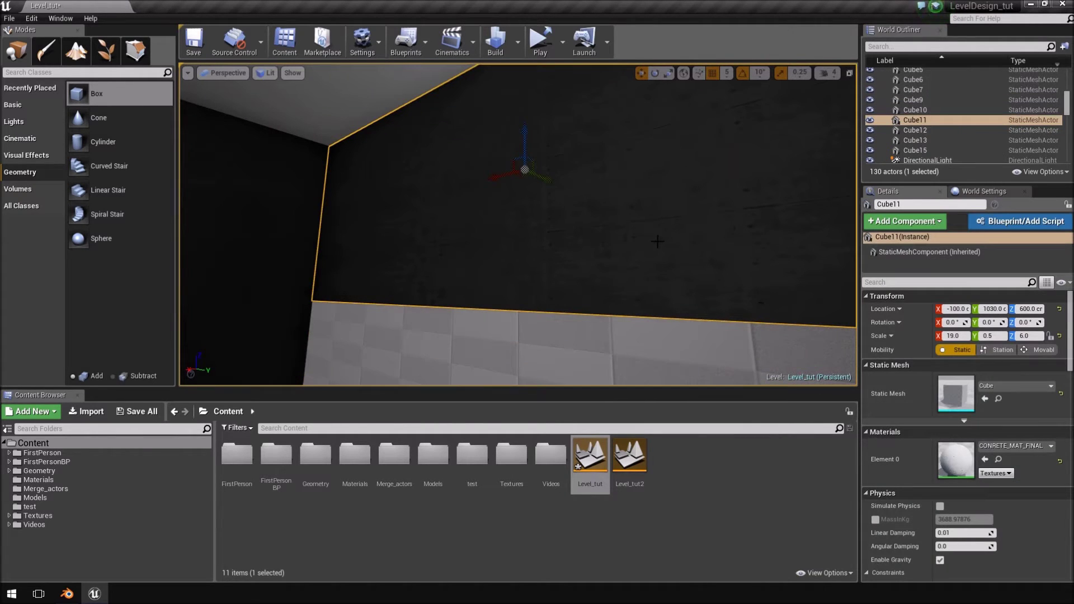
right_drag(484, 345, 492, 324)
click(727, 258)
mouse_move(582, 301)
right_down()
mouse_move(638, 279)
mouse_move(592, 242)
right_up()
click(638, 278)
key(Delete)
Step: Duplicate the wall brush upward to Z 600 to fill the upper wall gap
click(630, 271)
alt+drag(511, 314, 516, 124)
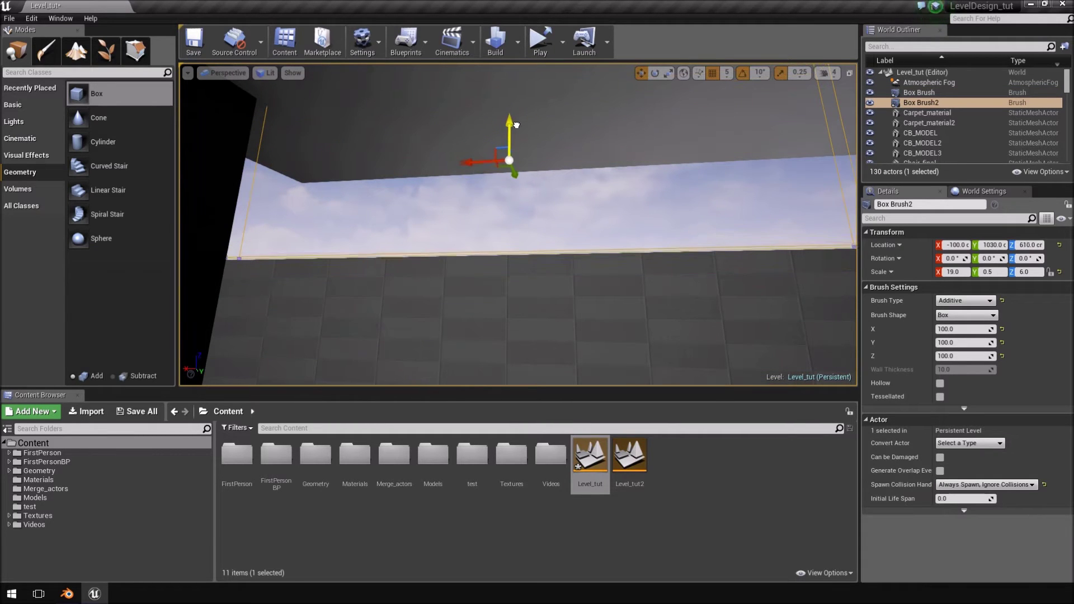
right_drag(517, 127, 518, 127)
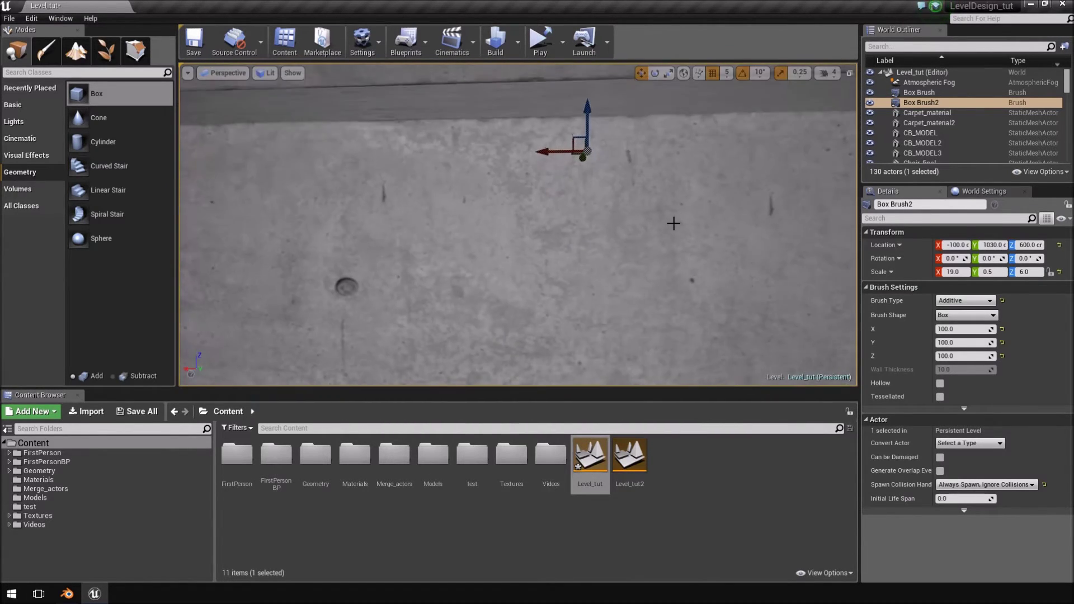
right_drag(600, 228, 600, 229)
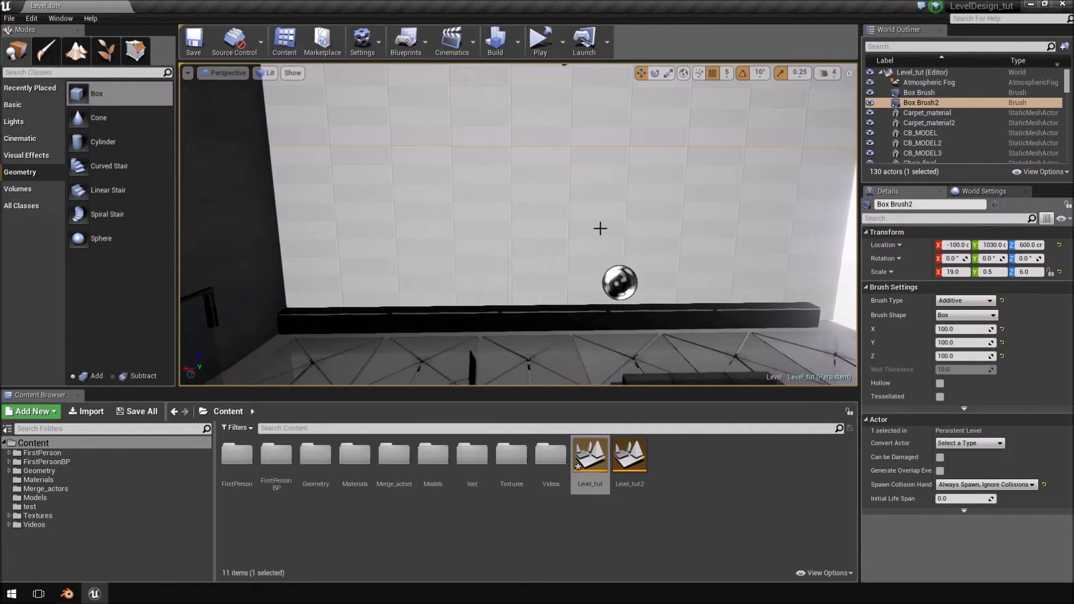
Step: Study the window blinds and low wall in the Mirror's Edge reference clip, then close the clip
click(600, 229)
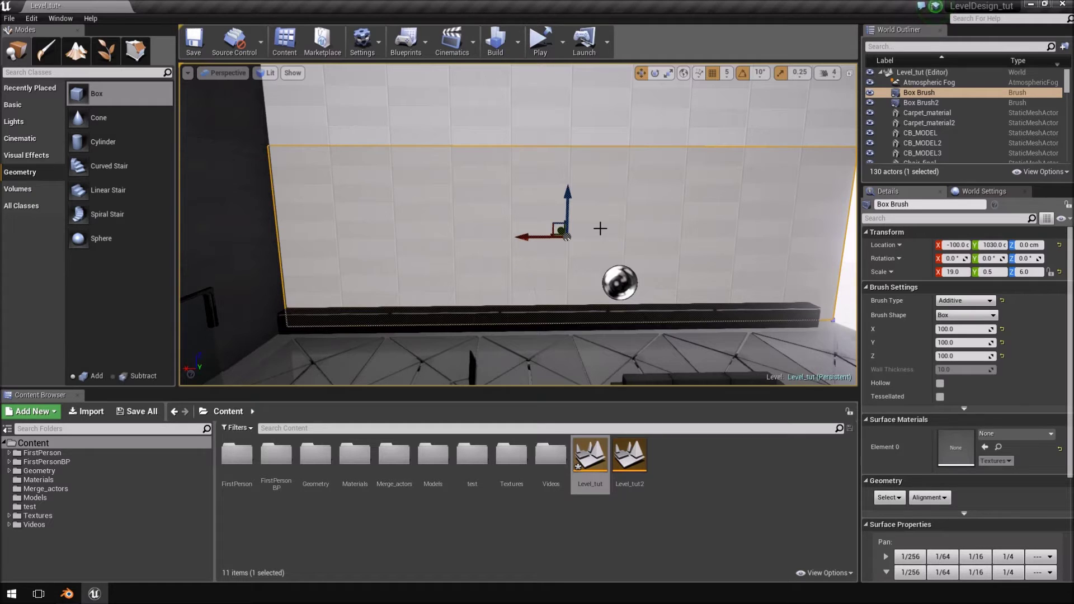
drag(1073, 20, 573, 18)
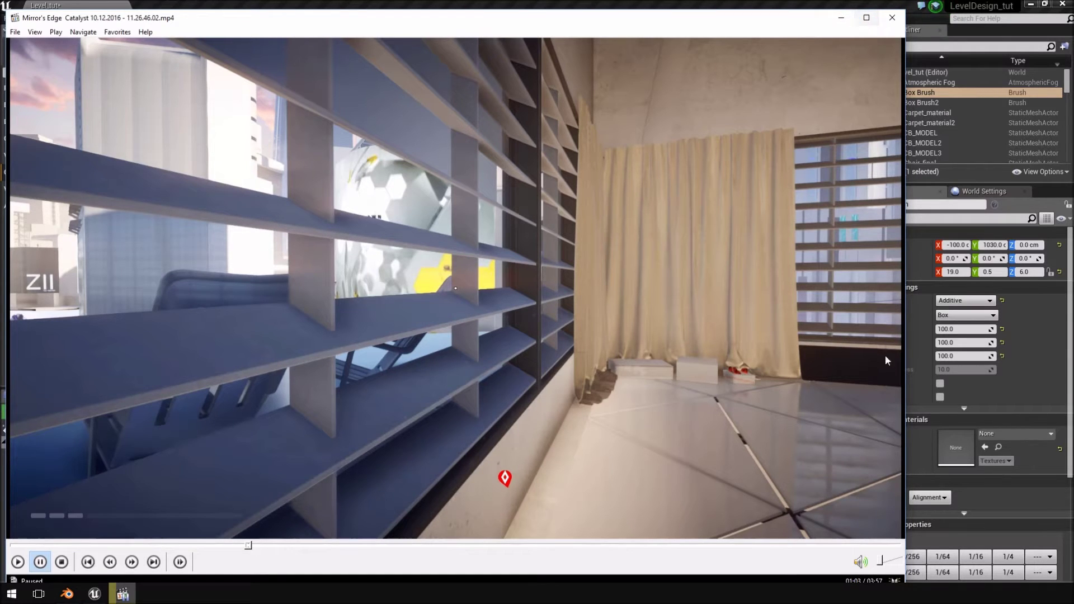
click(891, 18)
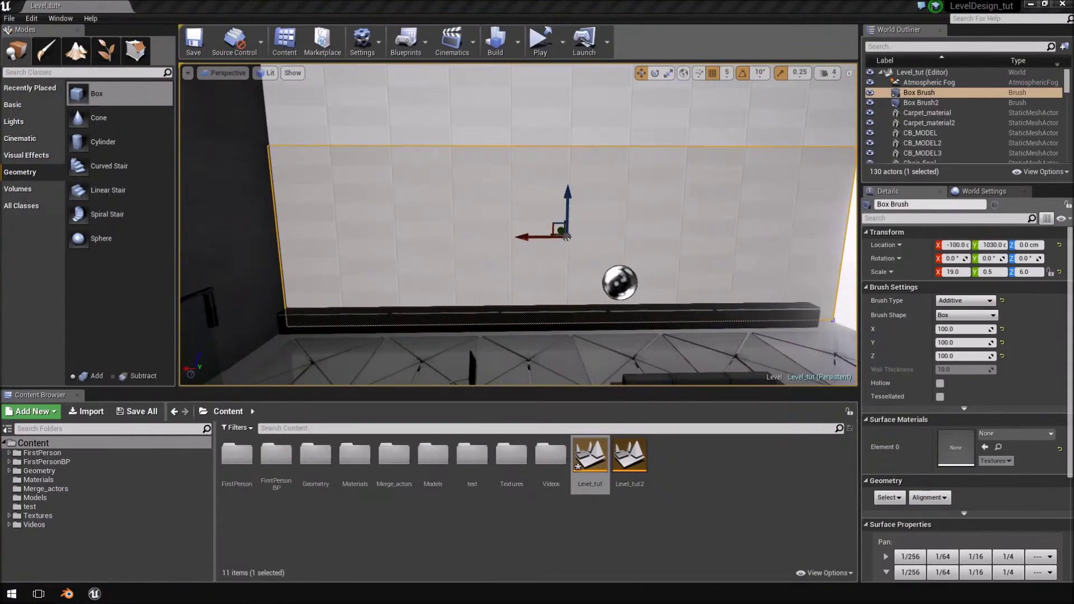
Step: Examine how the low black counter meets the lower wall brush at the wall's open end
mouse_move(720, 214)
right_down()
mouse_move(784, 263)
mouse_move(800, 227)
right_up()
key(w)
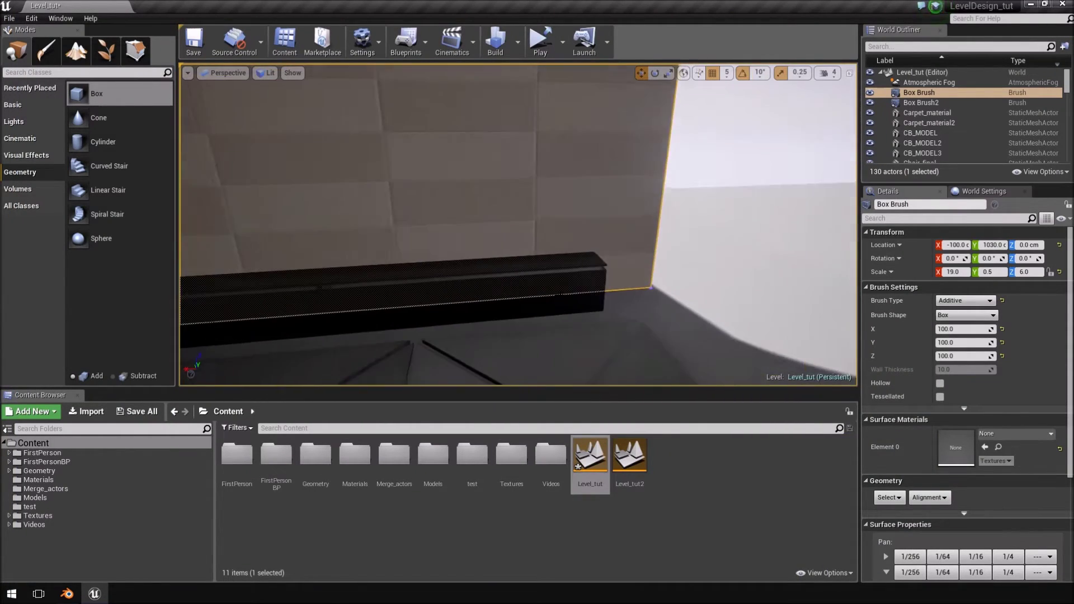
click(568, 272)
right_drag(568, 272, 488, 284)
key(w)
key(s)
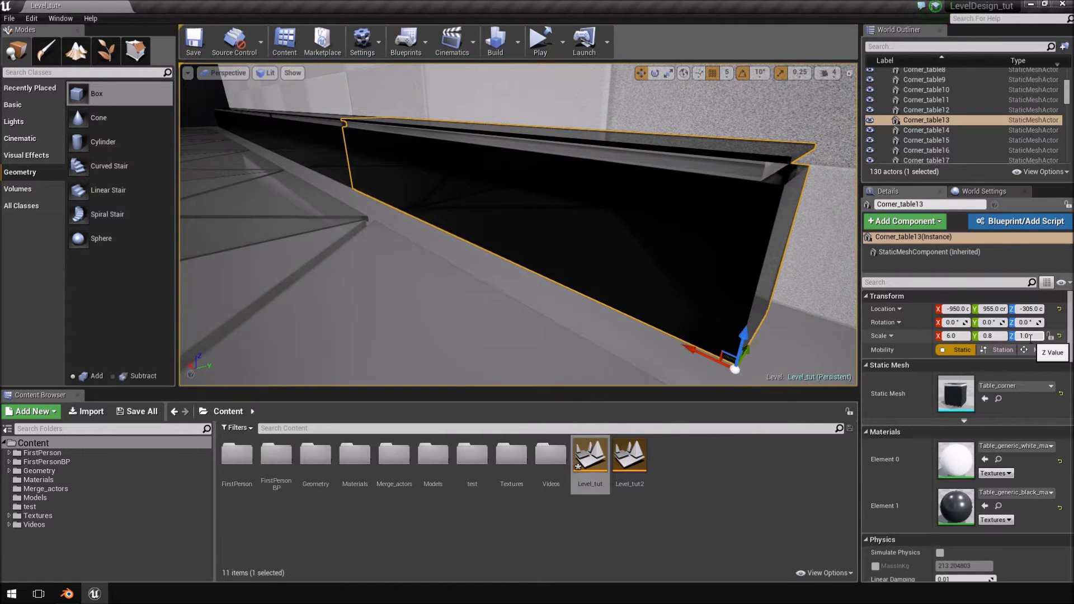
right_drag(577, 159, 663, 151)
click(577, 159)
mouse_move(633, 211)
right_down()
mouse_move(521, 211)
mouse_move(652, 224)
mouse_move(612, 238)
mouse_move(626, 240)
right_up()
key(s)
right_drag(610, 357, 632, 329)
right_drag(579, 376, 574, 368)
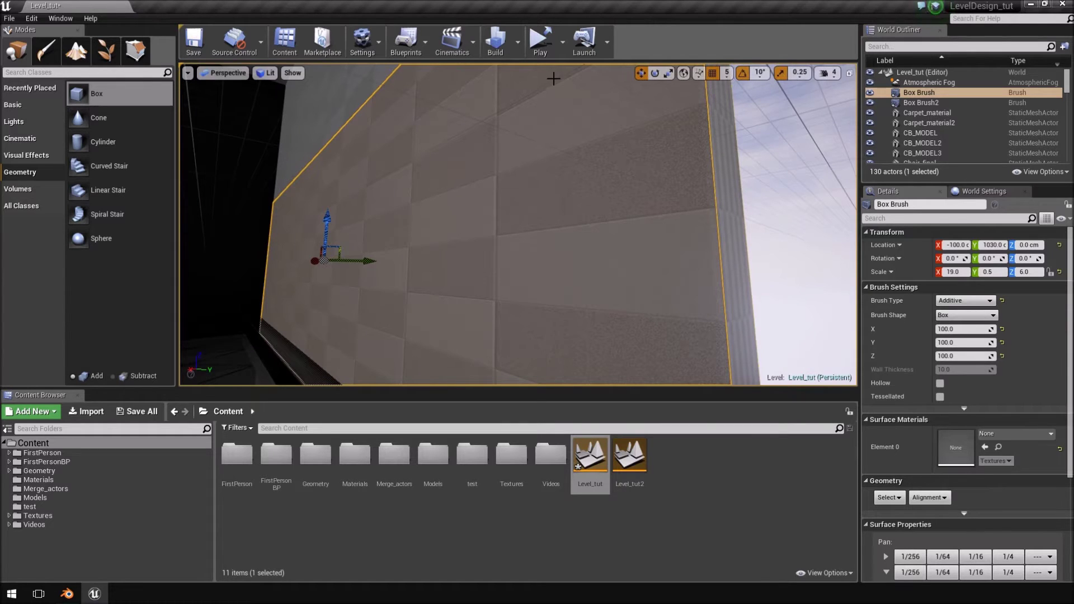
Step: Place a new additive box brush in front of the wall and set its X, Y and Z sizes to 100
right_drag(593, 235, 601, 234)
mouse_move(84, 94)
mouse_down()
mouse_move(329, 190)
mouse_move(495, 182)
mouse_up()
right_drag(557, 187, 542, 189)
click(983, 331)
text(10)
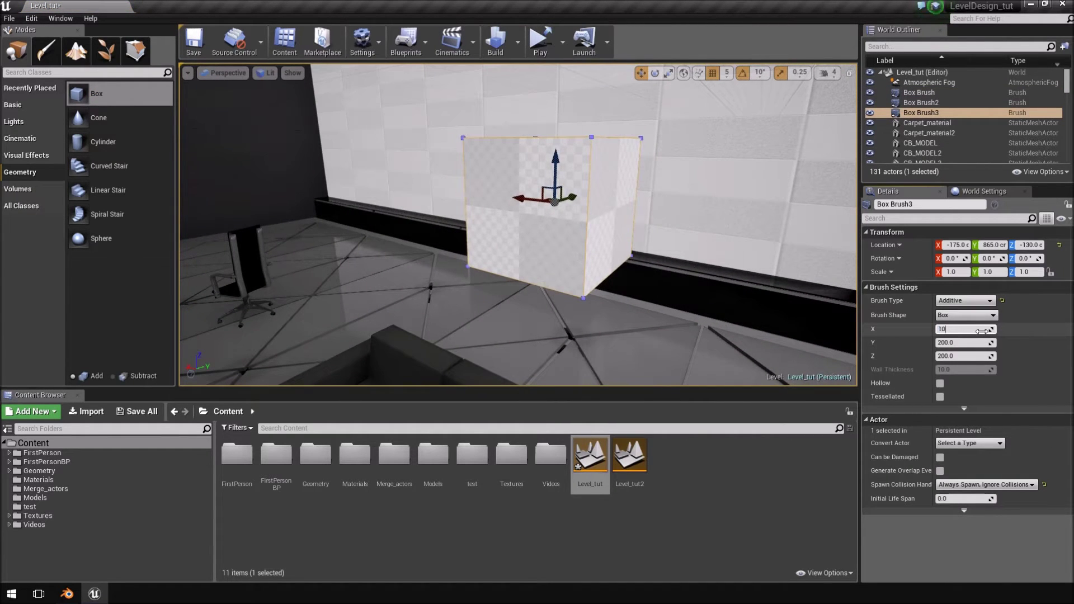
text(0)
key(Tab)
text(100)
key(Tab)
text(10)
key(Tab)
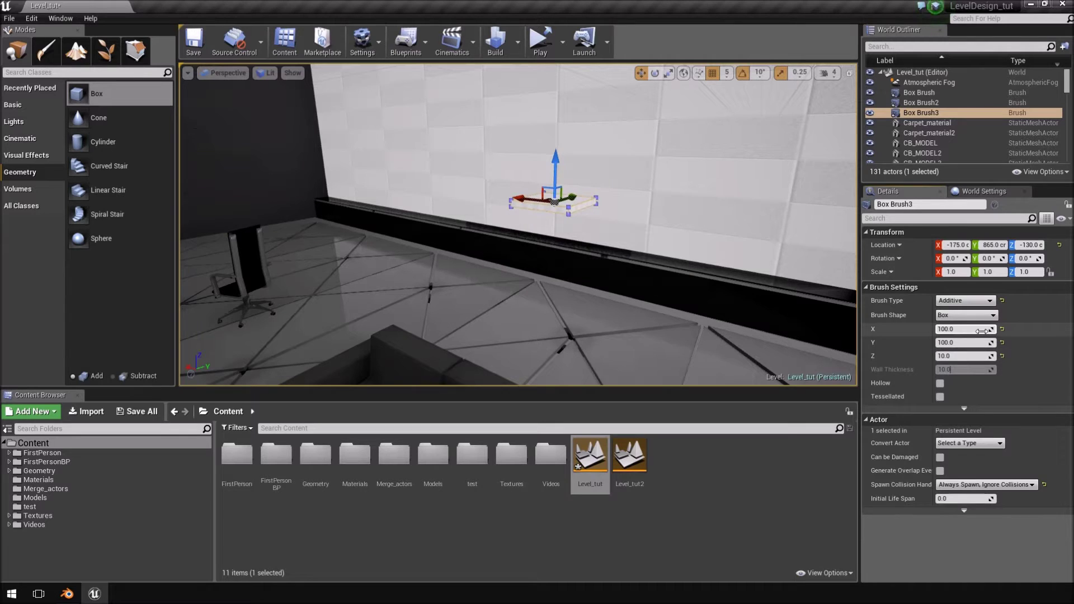
text(0)
key(Tab)
Step: Move the new box brush against the lower wall at Y 1005, Z -160
right_drag(526, 239, 526, 239)
key(d)
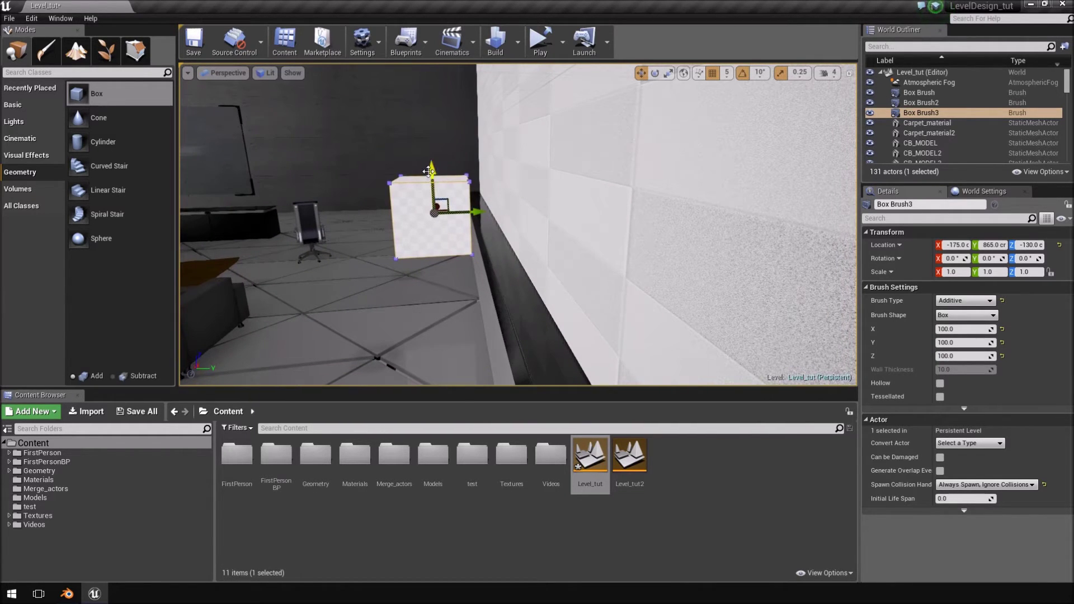
drag(433, 182, 433, 182)
drag(475, 222, 567, 218)
key(a)
right_drag(567, 219, 518, 169)
key(w)
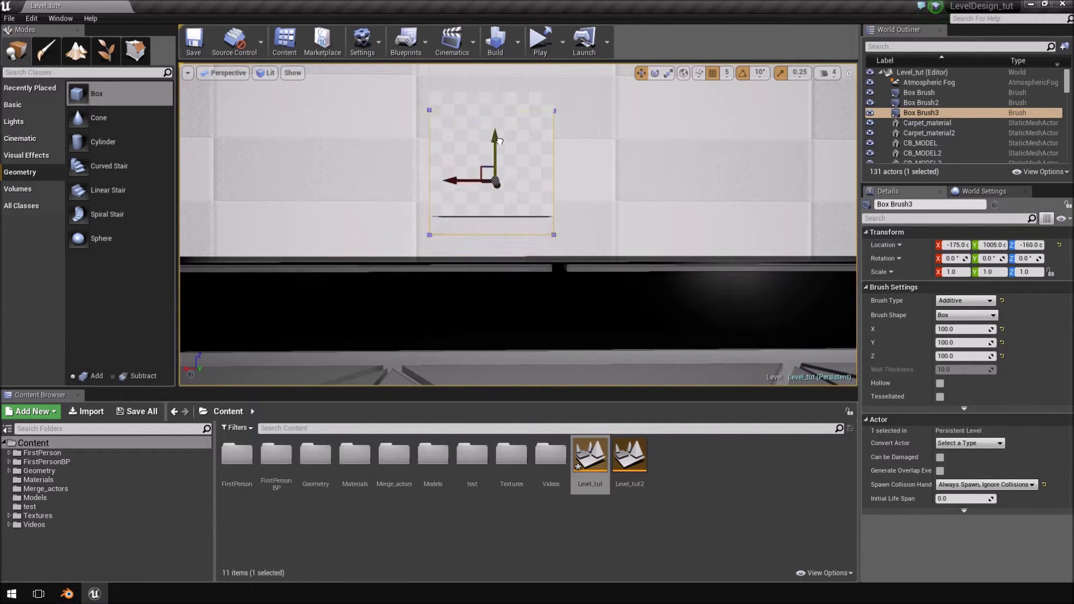
Step: Raise the box brush to Z -95 and set its Z scale to 2
drag(500, 152, 499, 72)
mouse_move(501, 141)
right_down()
mouse_move(475, 141)
mouse_move(501, 106)
mouse_move(502, 84)
right_up()
key(e)
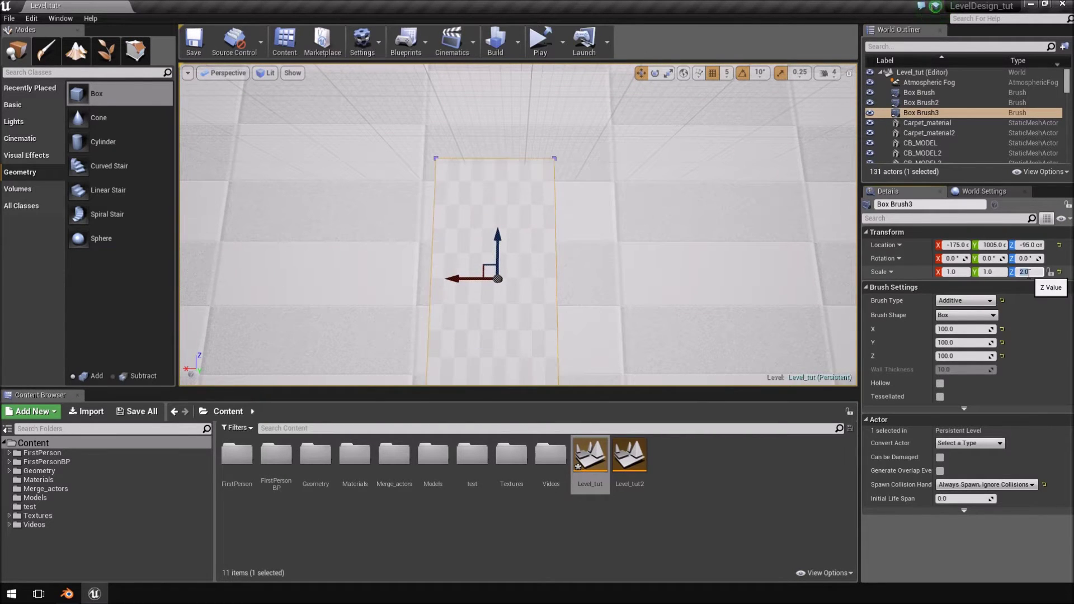
Step: Lower the box brush to Z -130 so its bottom edge lines up with the counter top
key(s)
right_drag(546, 214, 572, 248)
key(w)
drag(497, 146, 497, 164)
key(d)
mouse_move(497, 164)
right_down()
mouse_move(392, 168)
mouse_move(369, 190)
right_up()
right_drag(526, 120, 639, 118)
key(w)
key(s)
key(q)
key(a)
click(580, 241)
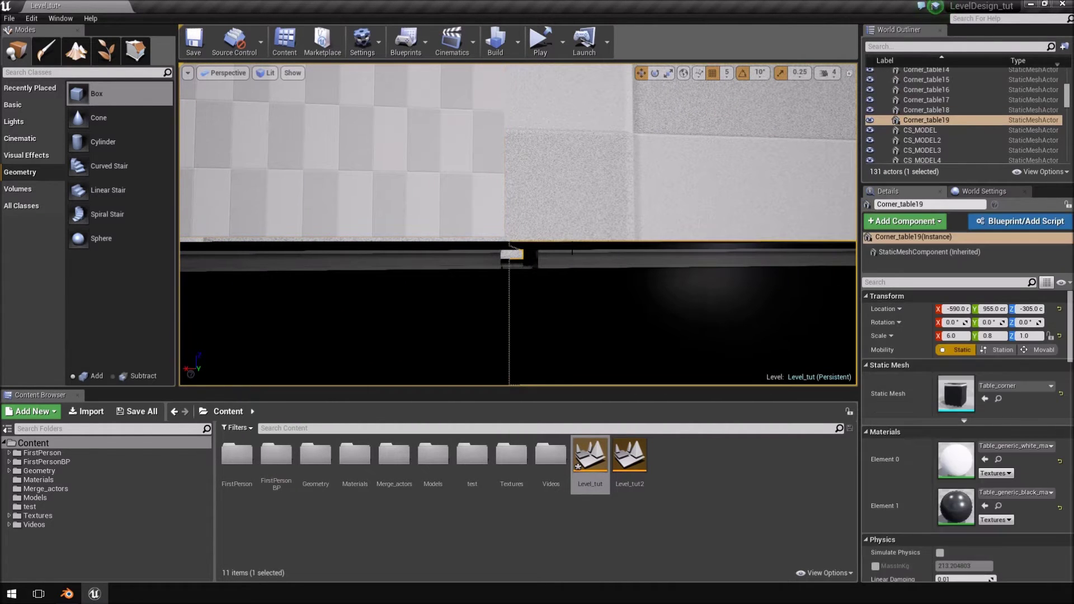
click(467, 117)
key(s)
right_drag(467, 117, 460, 97)
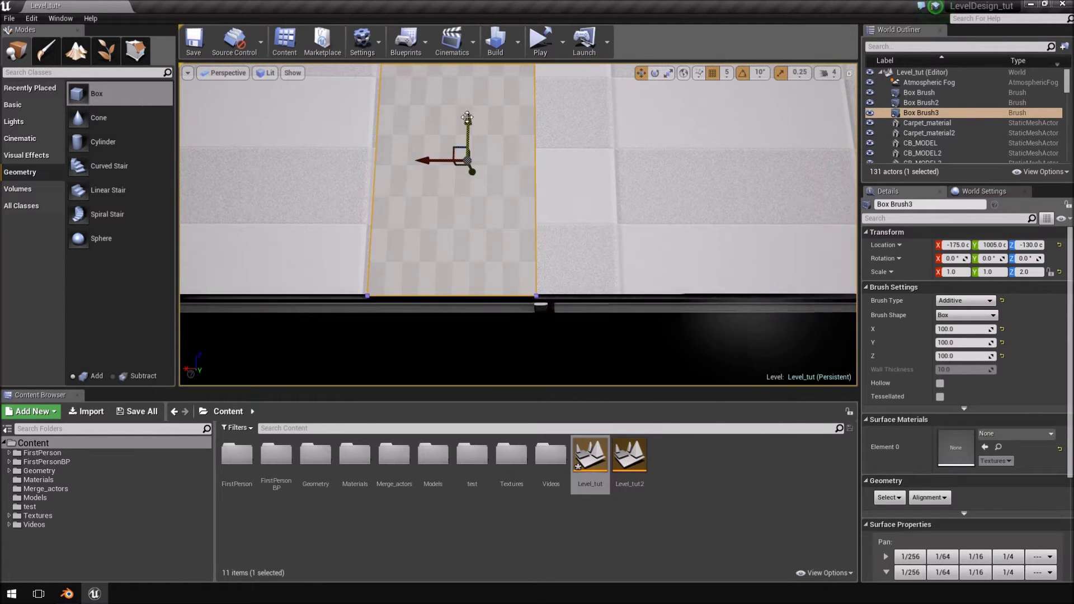
Step: Try the box brush slightly lower at Z -135, then return it to Z -130
drag(468, 121, 467, 122)
key(d)
mouse_move(491, 190)
right_down()
mouse_move(442, 209)
mouse_move(425, 202)
mouse_move(434, 190)
mouse_move(444, 228)
right_up()
key(a)
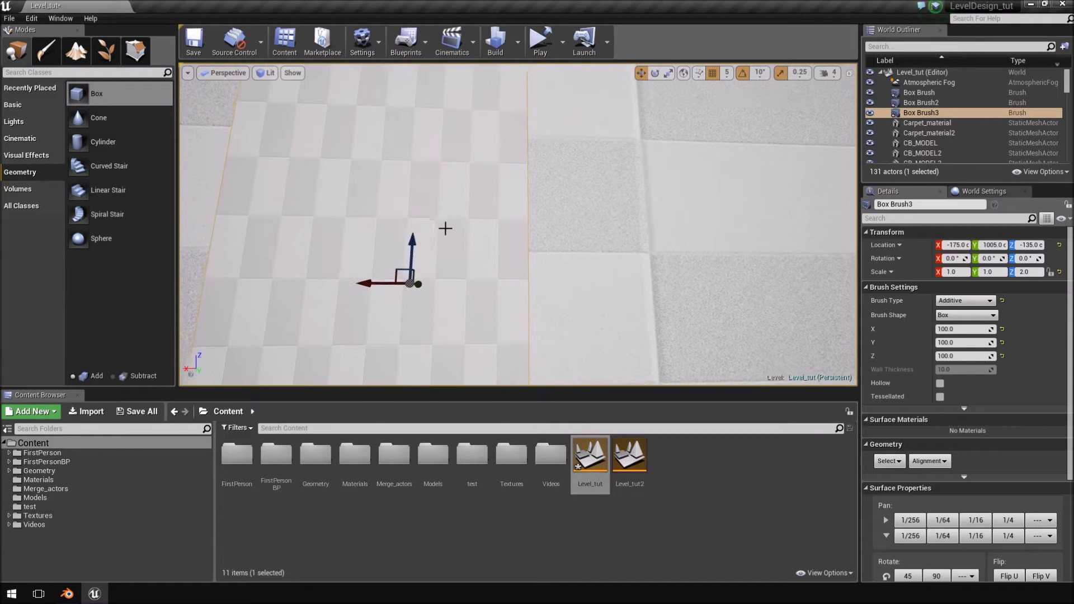
drag(415, 240, 416, 228)
key(d)
mouse_move(416, 228)
right_down()
mouse_move(376, 272)
mouse_move(419, 246)
mouse_move(418, 219)
right_up()
key(a)
key(s)
Step: Stretch the box brush along the wall by setting its X scale to 19
mouse_move(818, 283)
right_down()
mouse_move(766, 273)
mouse_move(809, 273)
mouse_move(753, 327)
mouse_move(730, 309)
mouse_move(688, 309)
right_up()
click(1021, 272)
click(952, 272)
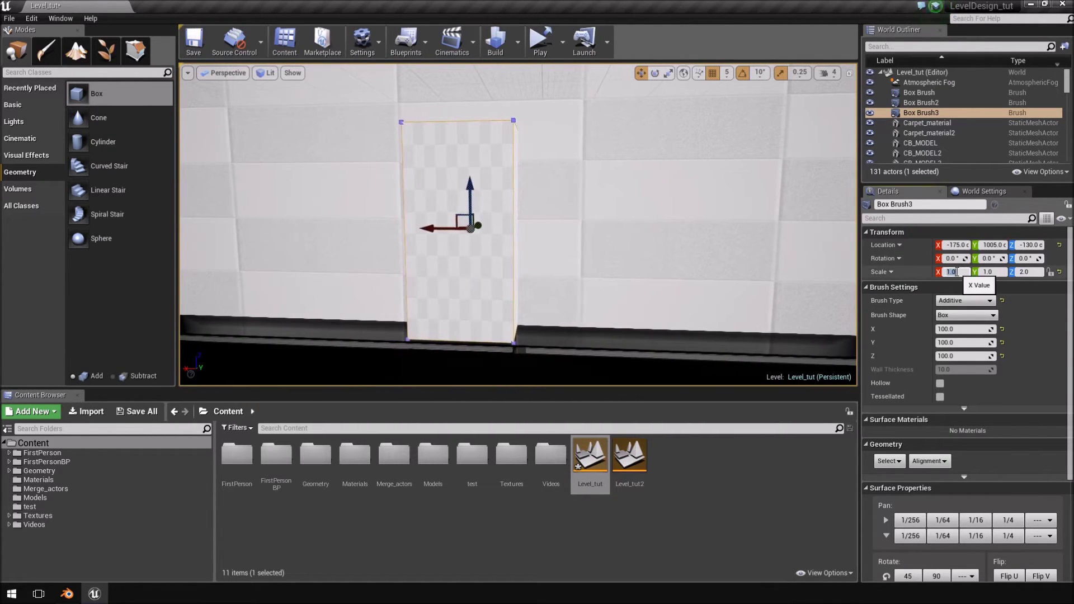
text(19)
key(Return)
Step: Match the box brush to the wall's thickness with a Y scale of 0.5 and align it at Y 1030
right_drag(784, 305, 906, 302)
mouse_move(514, 279)
right_down()
mouse_move(604, 274)
mouse_move(506, 288)
mouse_move(514, 279)
right_up()
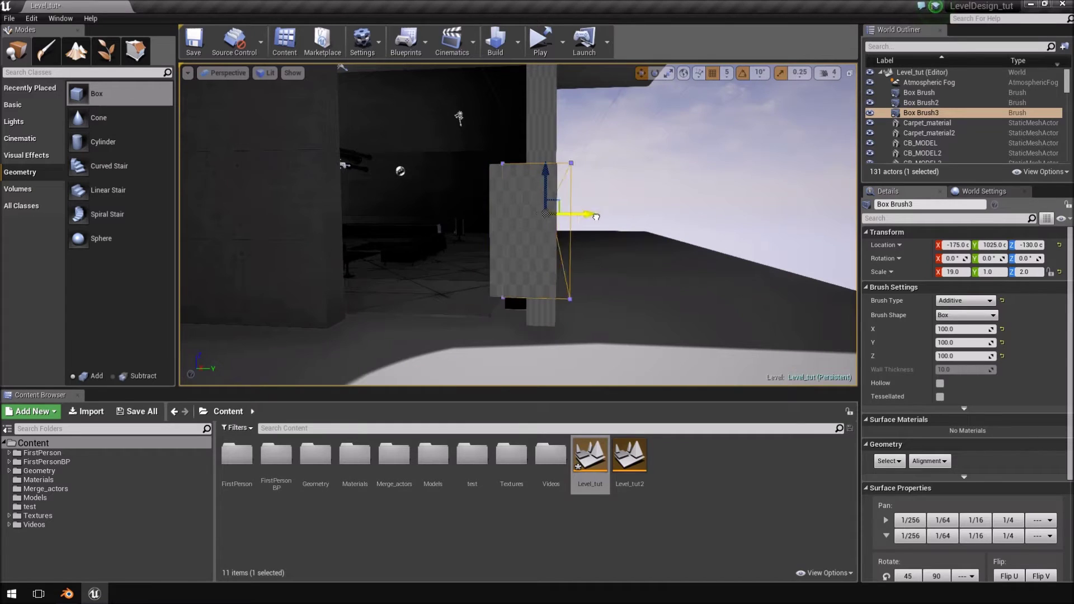
drag(599, 217, 599, 217)
right_drag(600, 217, 605, 283)
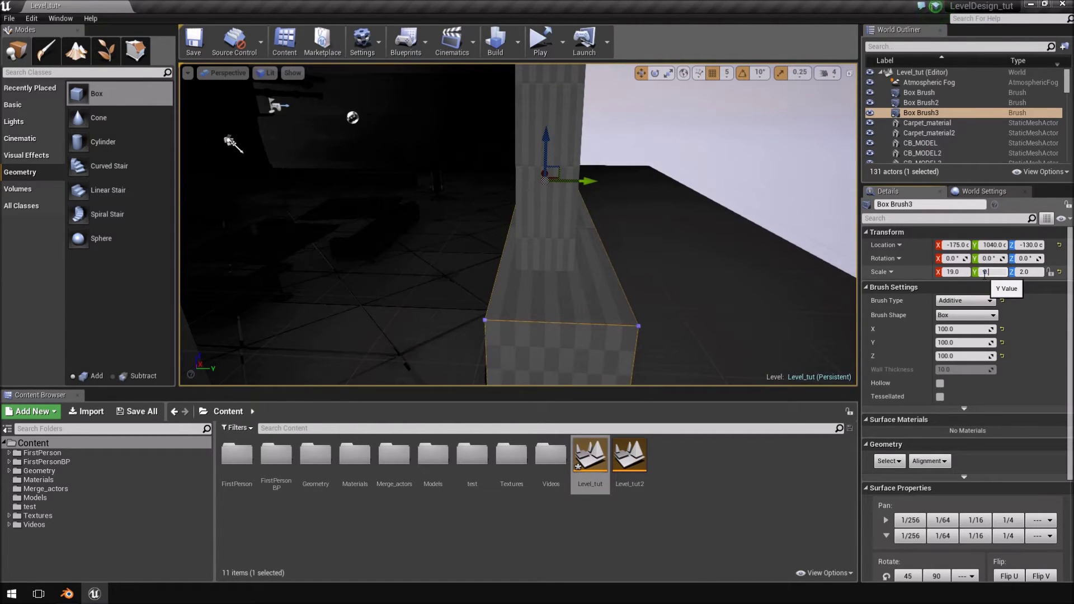
text(0.5)
key(Return)
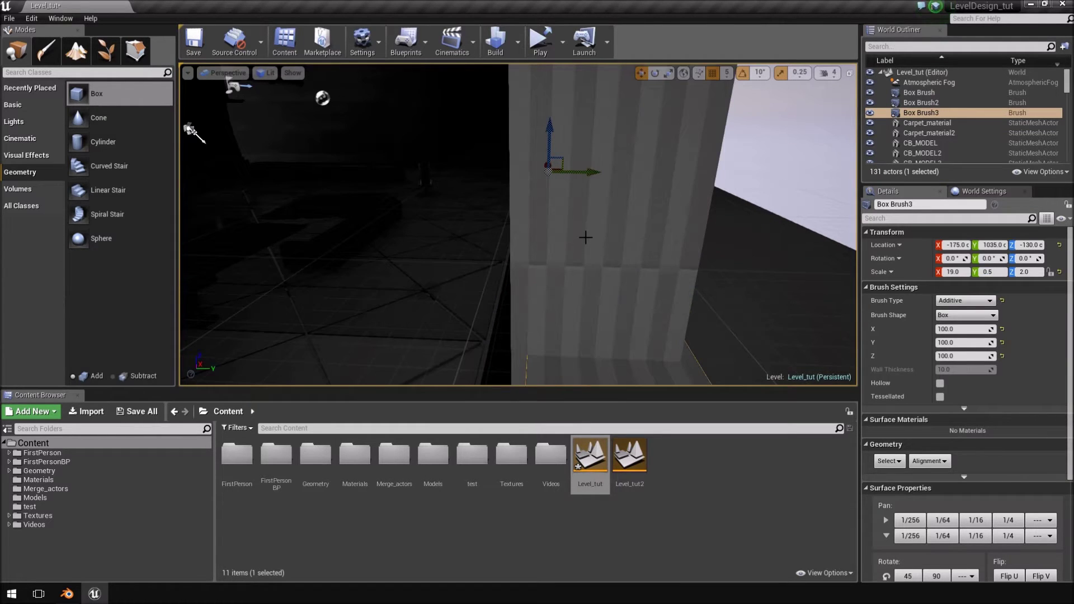
drag(586, 182, 586, 183)
Step: Slide the box brush along the wall to X -100 so its ends line up with the wall brush
right_drag(614, 297, 425, 294)
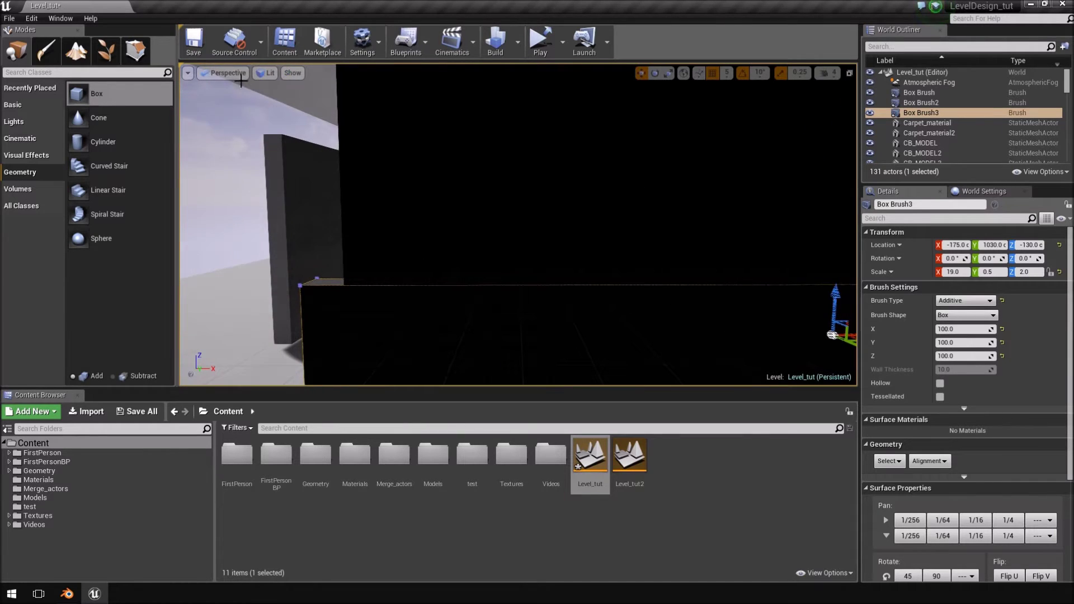
click(222, 73)
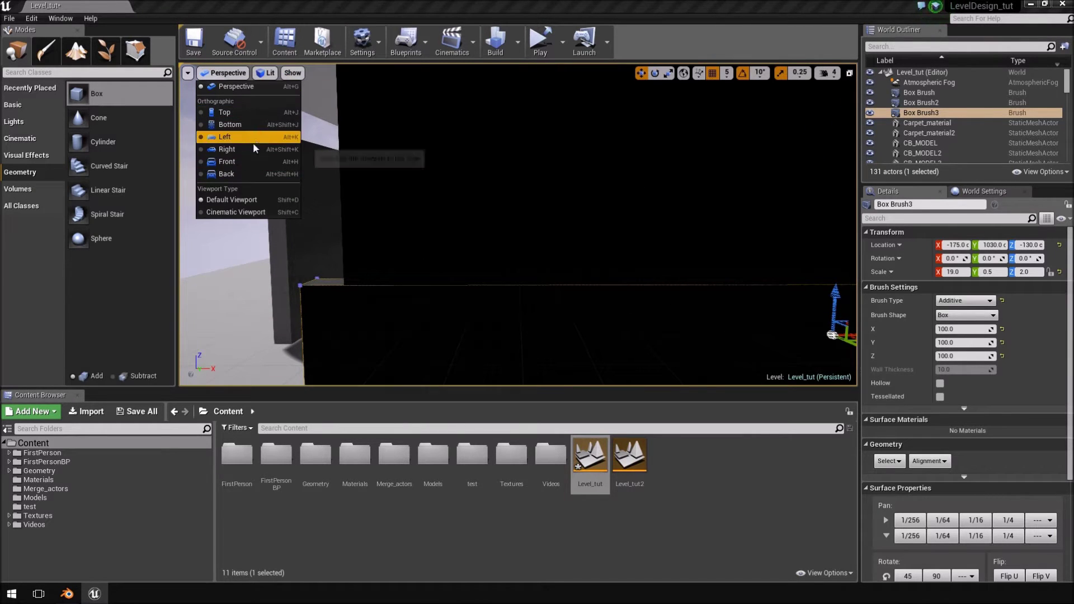
right_drag(425, 224, 470, 249)
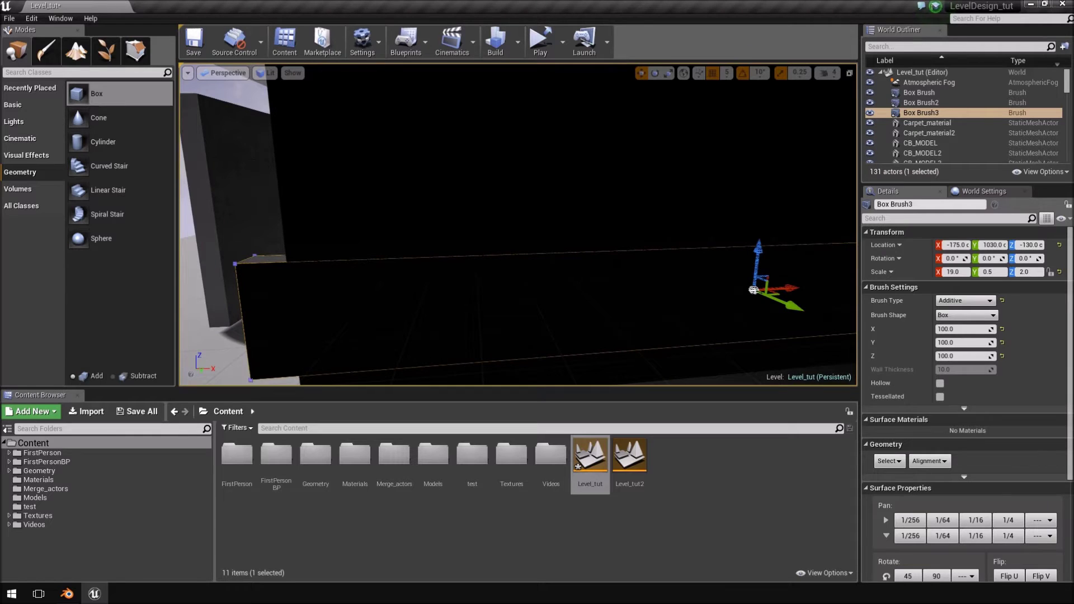
drag(795, 288, 825, 290)
mouse_move(825, 290)
right_down()
mouse_move(946, 313)
mouse_move(896, 294)
mouse_move(722, 302)
mouse_move(789, 291)
mouse_move(829, 297)
mouse_move(744, 299)
mouse_move(840, 296)
mouse_move(767, 305)
mouse_move(845, 308)
mouse_move(549, 185)
right_up()
right_drag(257, 205, 602, 189)
right_drag(560, 246, 544, 246)
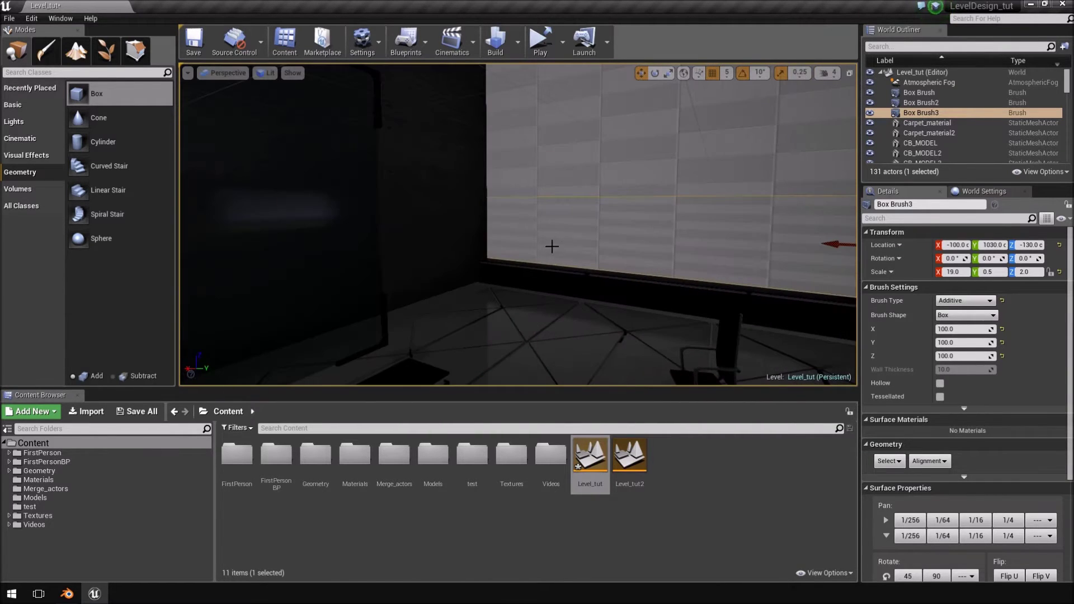
Step: Change the aligned box brush's type to Subtractive to cut a long window opening in the lower wall
key(f)
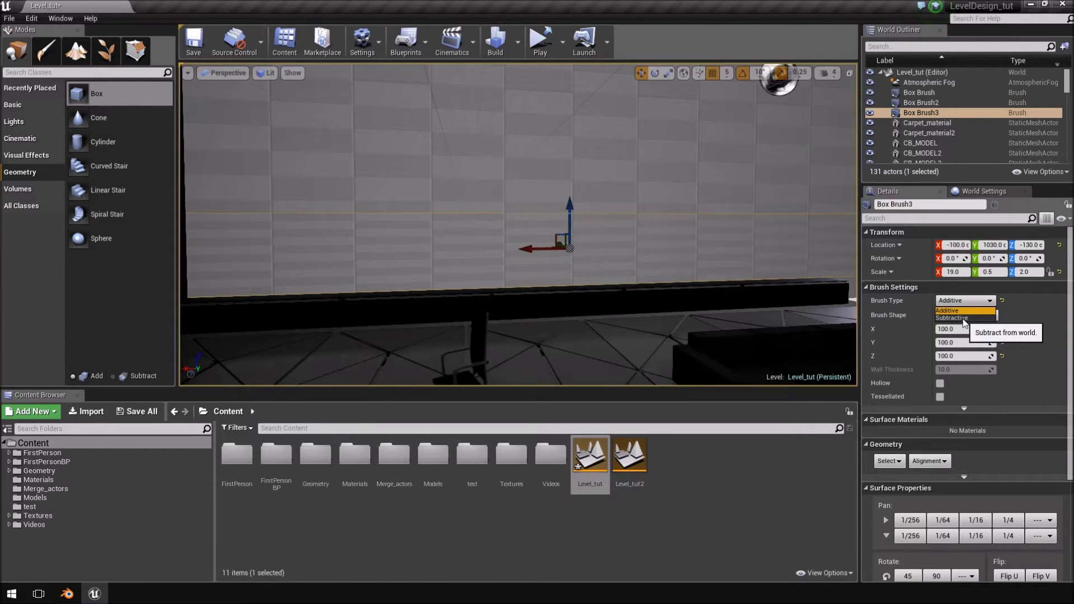
click(963, 320)
right_drag(721, 271, 721, 272)
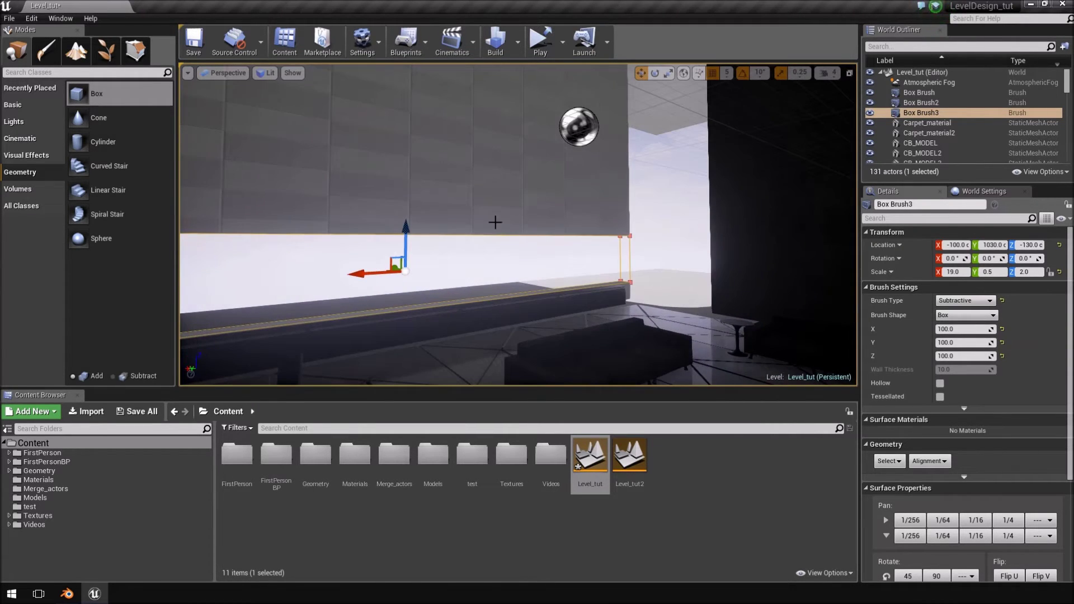
Step: Examine the window opening and its sill from inside and outside the room
right_drag(495, 222, 541, 231)
click(615, 269)
mouse_move(615, 269)
right_down()
mouse_move(611, 325)
mouse_move(380, 326)
right_up()
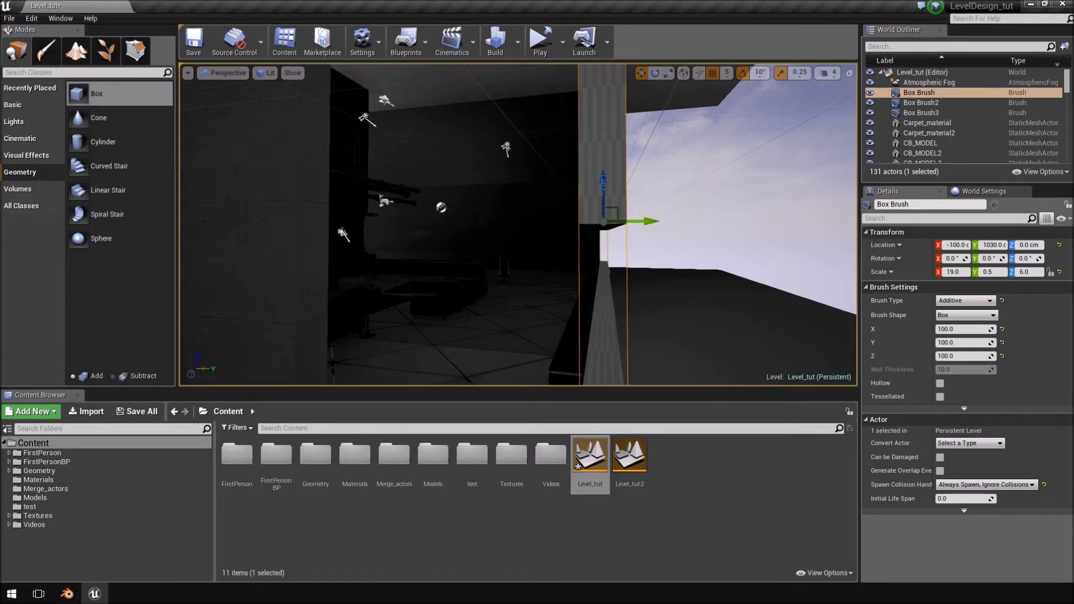
click(475, 177)
right_drag(475, 176, 503, 213)
click(474, 177)
right_drag(474, 177, 520, 189)
key(a)
key(w)
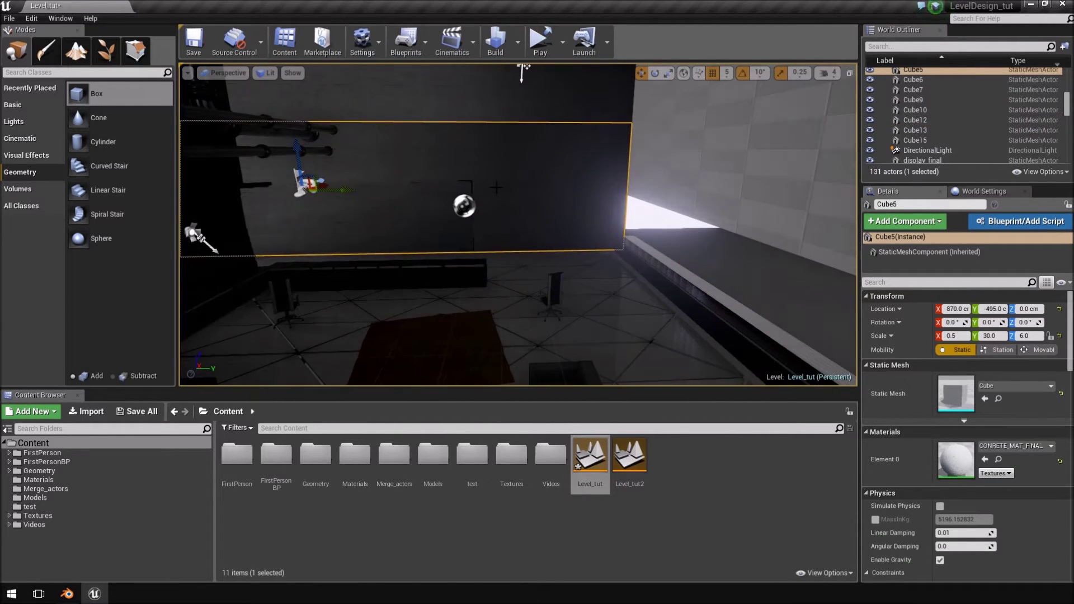
right_drag(651, 230, 733, 249)
click(714, 303)
right_drag(714, 305, 784, 309)
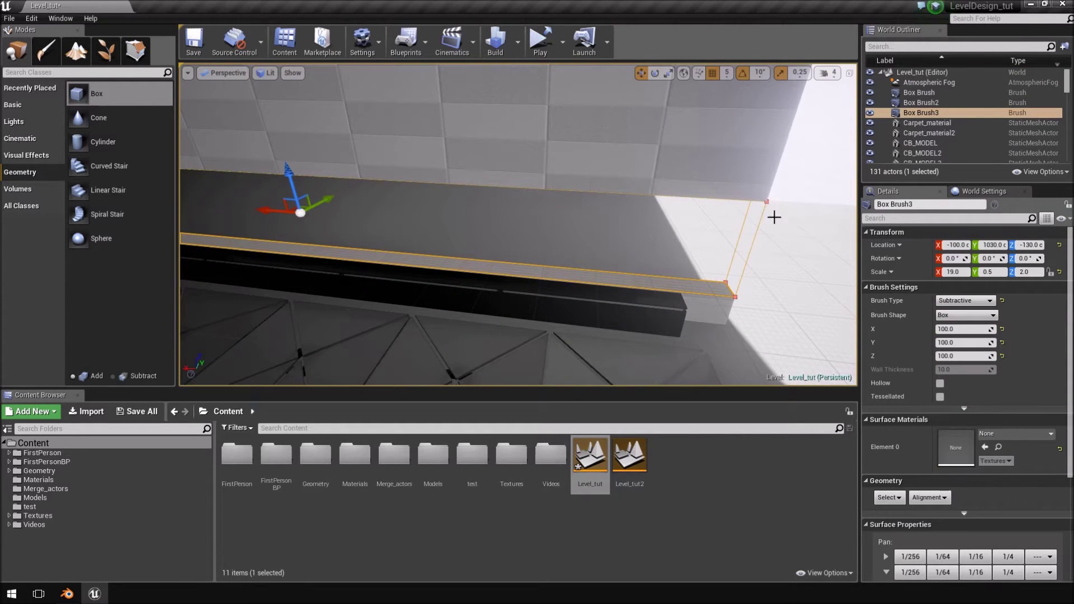
mouse_move(526, 111)
right_down()
mouse_move(409, 98)
mouse_move(565, 120)
mouse_move(436, 84)
mouse_move(559, 109)
right_up()
key(a)
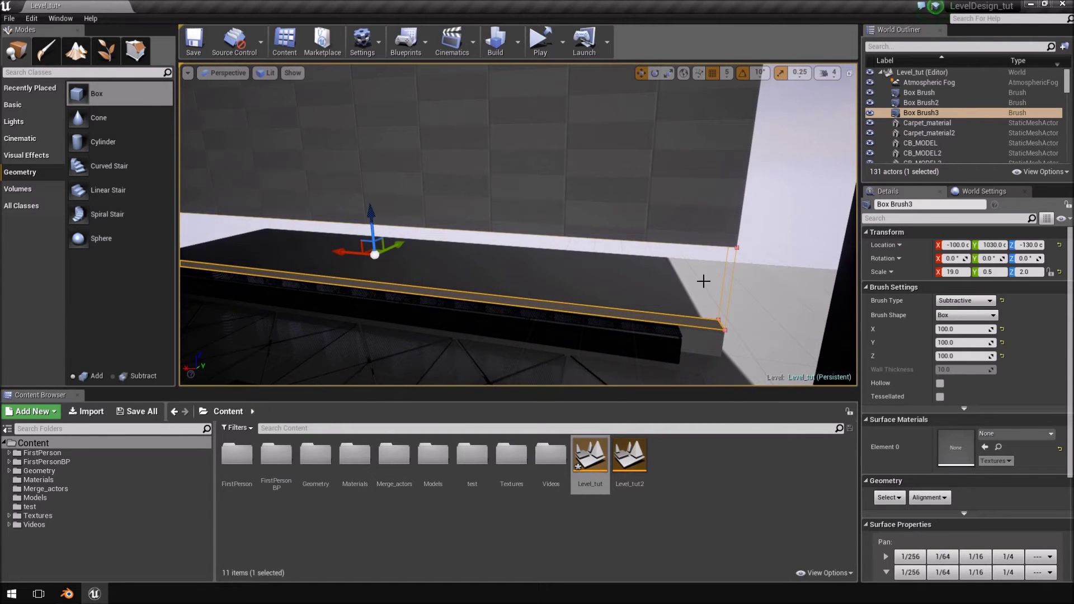
mouse_move(404, 246)
right_down()
mouse_move(279, 260)
mouse_move(196, 246)
mouse_move(181, 313)
mouse_move(201, 258)
right_up()
key(s)
Step: Pull the subtractive brush out of the wall to Y 1390, then undo the move
click(485, 147)
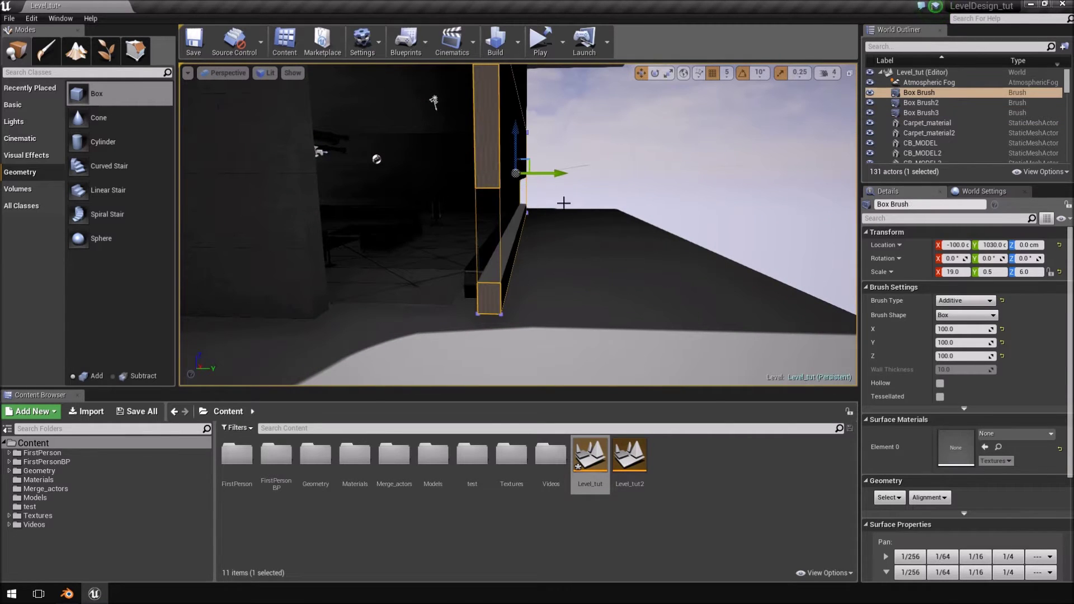
click(513, 224)
drag(551, 200, 631, 212)
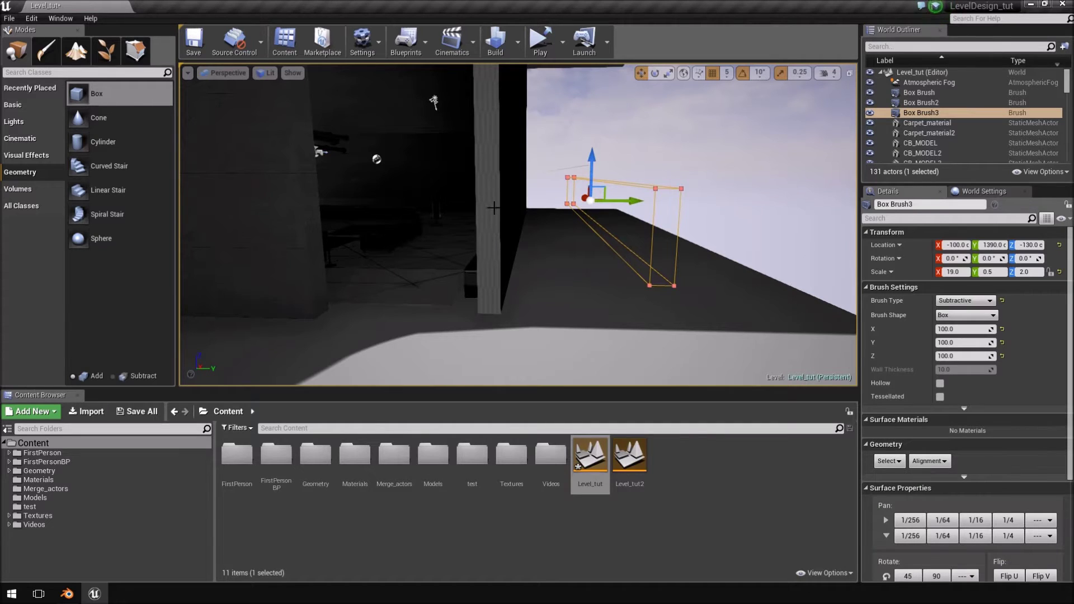
key(ctrl+z)
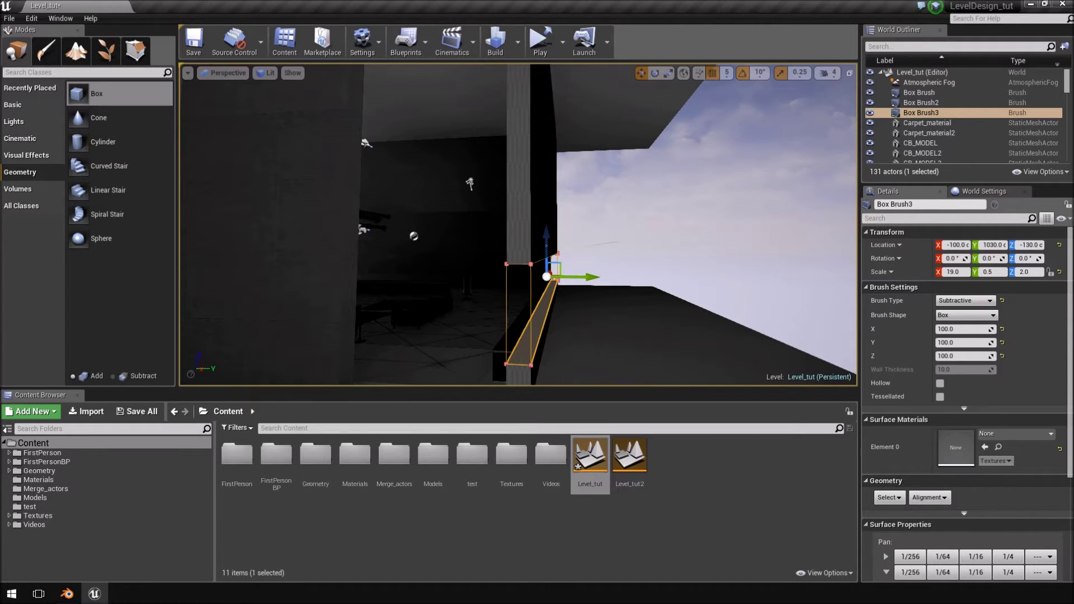
Step: Select the subtractive brush together with the lower and upper wall brushes and frame them
ctrl+click(515, 221)
ctrl+click(525, 84)
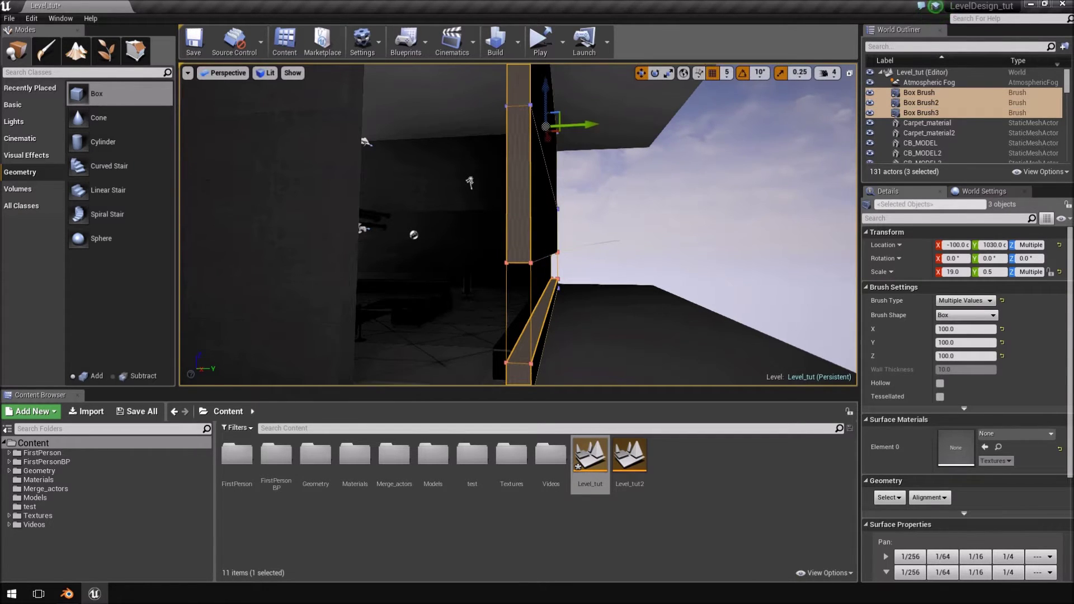
key(f)
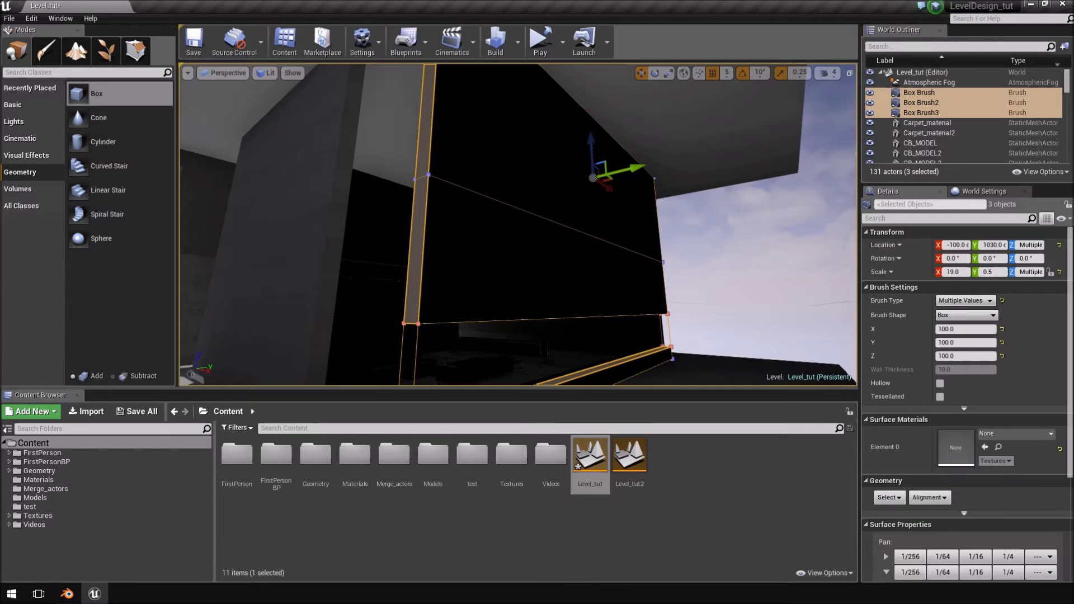
Step: Delete the two stacked concrete cubes that form the long side wall adjoining the brush wall
mouse_move(518, 223)
right_down()
mouse_move(520, 247)
mouse_move(529, 241)
mouse_move(417, 224)
mouse_move(506, 204)
mouse_move(569, 259)
mouse_move(576, 249)
mouse_move(638, 255)
right_up()
click(519, 229)
ctrl+click(573, 237)
key(Delete)
Step: Delete the upper and lower static cubes of the wall meeting the brush wall at the corner
click(576, 121)
right_drag(576, 120, 707, 182)
ctrl+click(725, 267)
ctrl+click(729, 267)
mouse_move(729, 267)
right_down()
mouse_move(688, 233)
mouse_move(655, 229)
right_up()
click(551, 221)
mouse_move(551, 221)
right_down()
mouse_move(540, 185)
mouse_move(551, 188)
mouse_move(520, 210)
mouse_move(489, 207)
mouse_move(489, 166)
right_up()
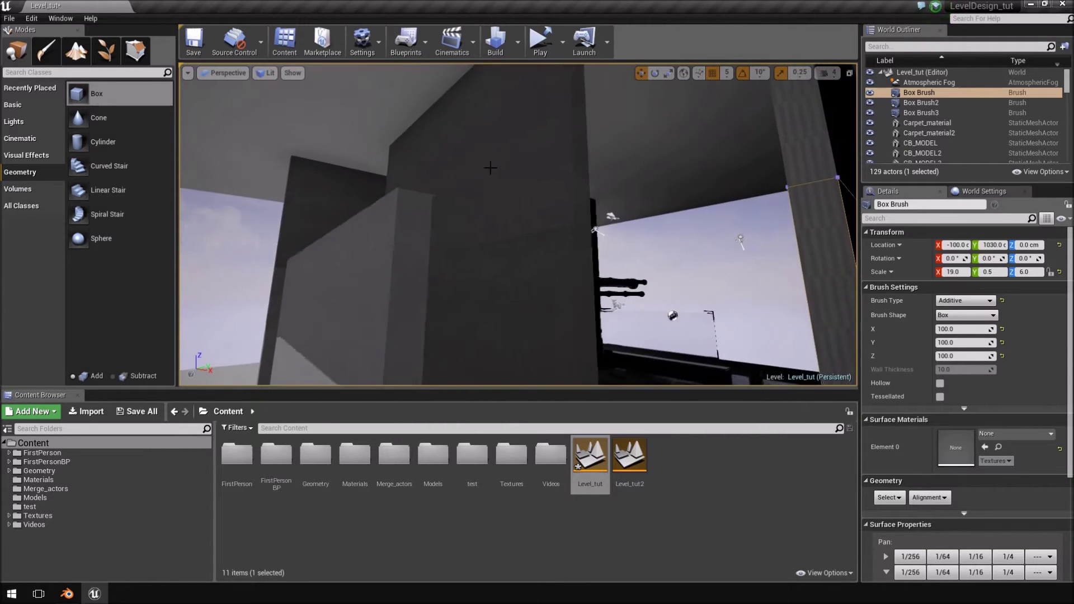
click(503, 190)
right_drag(508, 289, 508, 288)
ctrl+click(507, 290)
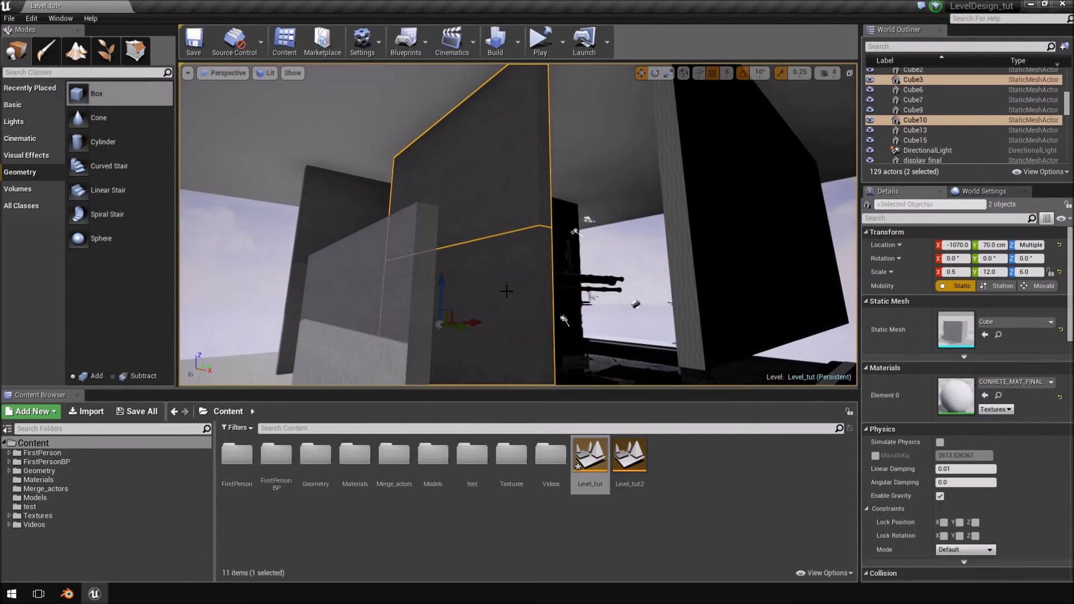
right_drag(531, 168, 586, 161)
Step: Try to select the window wall's upper, lower and subtractive brushes together by picking them in the scene
click(531, 166)
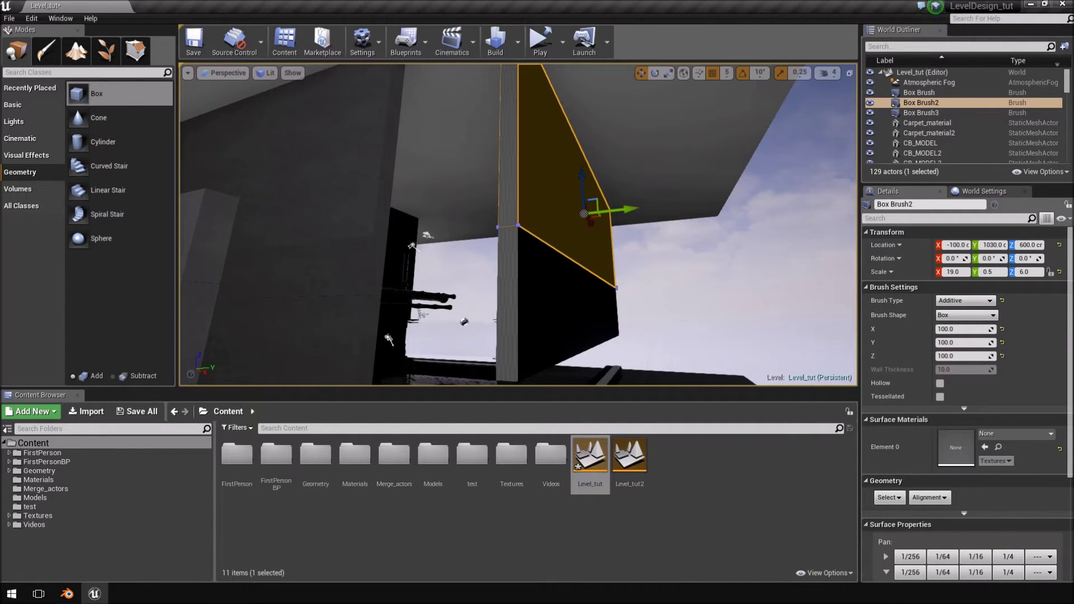
ctrl+click(529, 293)
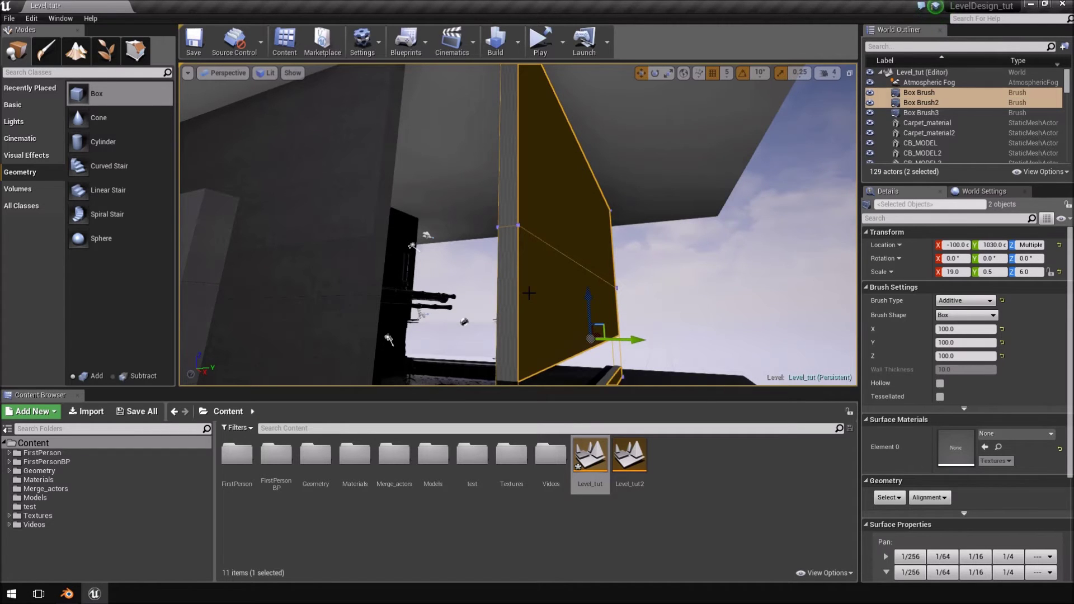
right_drag(520, 162, 520, 229)
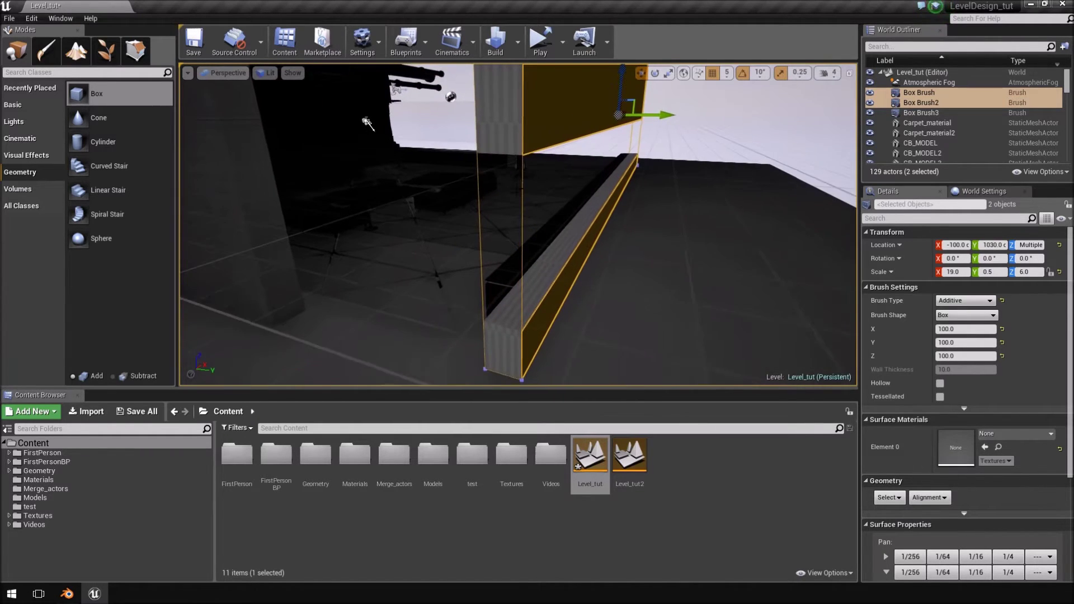
ctrl+click(520, 162)
right_drag(520, 162, 544, 147)
click(592, 210)
mouse_move(592, 210)
right_down()
mouse_move(564, 271)
mouse_move(566, 222)
mouse_move(566, 246)
right_up()
Step: Select Box Brush, Box Brush2 and Box Brush3 together and duplicate them along the X axis to X 850
click(922, 112)
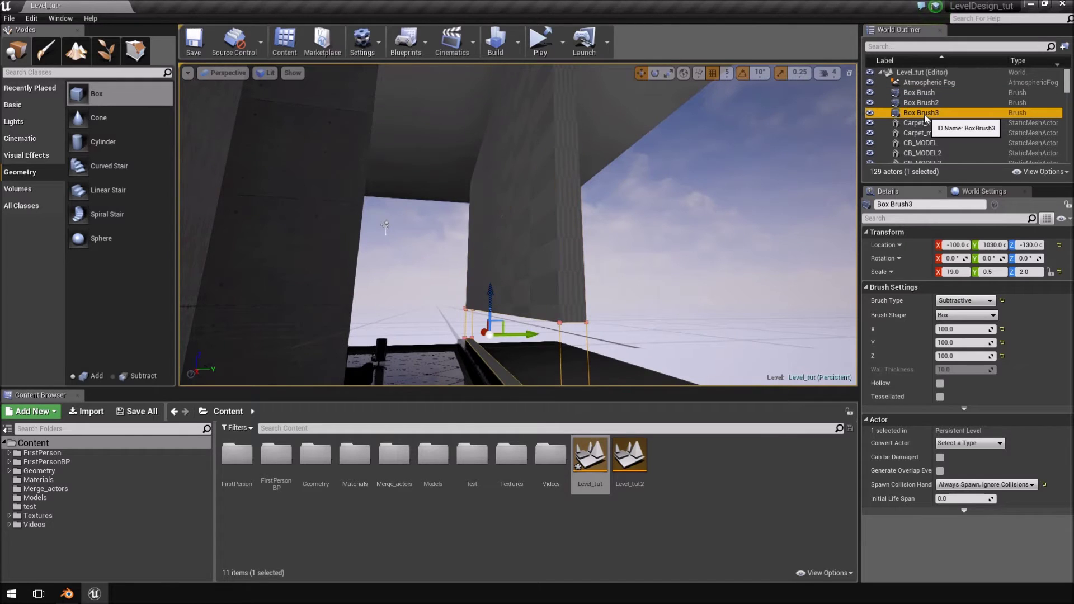
ctrl+click(921, 102)
ctrl+click(920, 92)
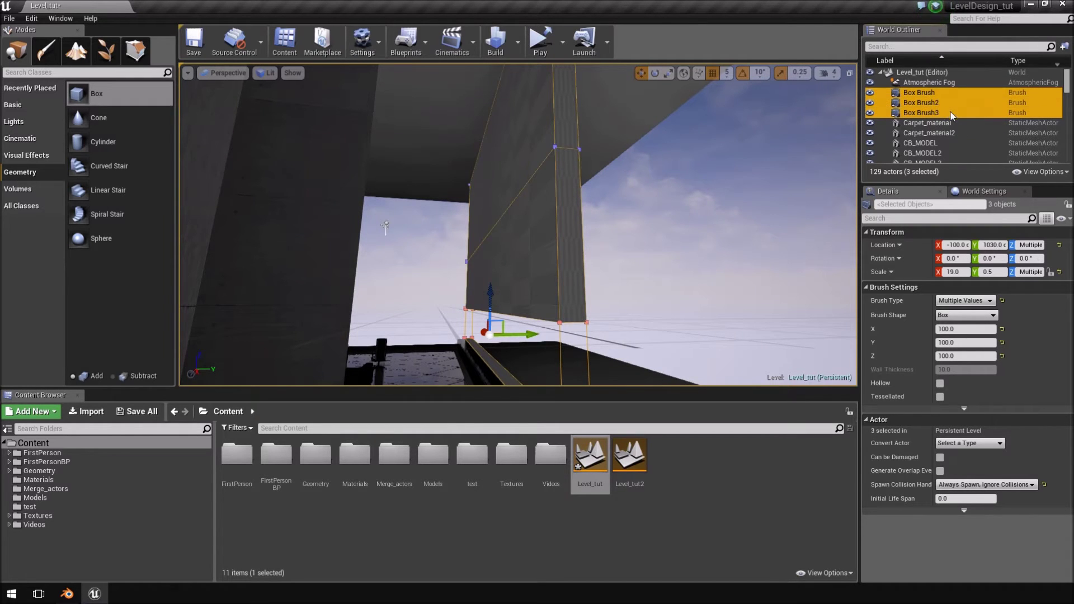
mouse_move(492, 216)
right_down()
mouse_move(506, 246)
mouse_move(582, 274)
mouse_move(644, 280)
mouse_move(602, 240)
right_up()
mouse_move(583, 248)
alt+mouse_down()
mouse_move(188, 221)
mouse_move(360, 238)
alt+mouse_up()
mouse_move(328, 92)
alt+mouse_down()
mouse_move(528, 112)
mouse_move(544, 171)
alt+mouse_up()
Step: Rotate the duplicated window wall brushes to -90° about the Z axis
key(e)
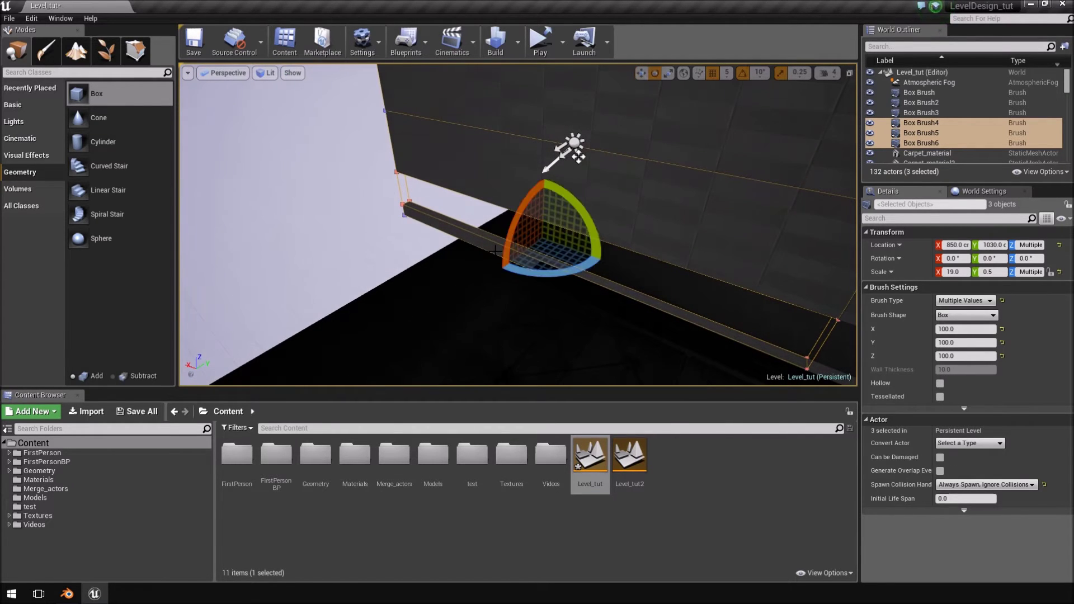
mouse_move(560, 272)
mouse_down()
mouse_move(615, 272)
mouse_move(566, 270)
mouse_up()
key(space)
key(space)
Step: Move the rotated brushes to X 875, Y 55 so the new window wall meets the first one at the corner
mouse_move(579, 246)
right_down()
mouse_move(537, 252)
mouse_move(589, 231)
right_up()
mouse_move(589, 230)
mouse_down()
mouse_move(313, 262)
mouse_move(321, 248)
mouse_up()
right_drag(321, 248, 384, 270)
drag(337, 122, 348, 116)
mouse_move(348, 116)
right_down()
mouse_move(414, 120)
mouse_move(384, 163)
mouse_move(355, 171)
right_up()
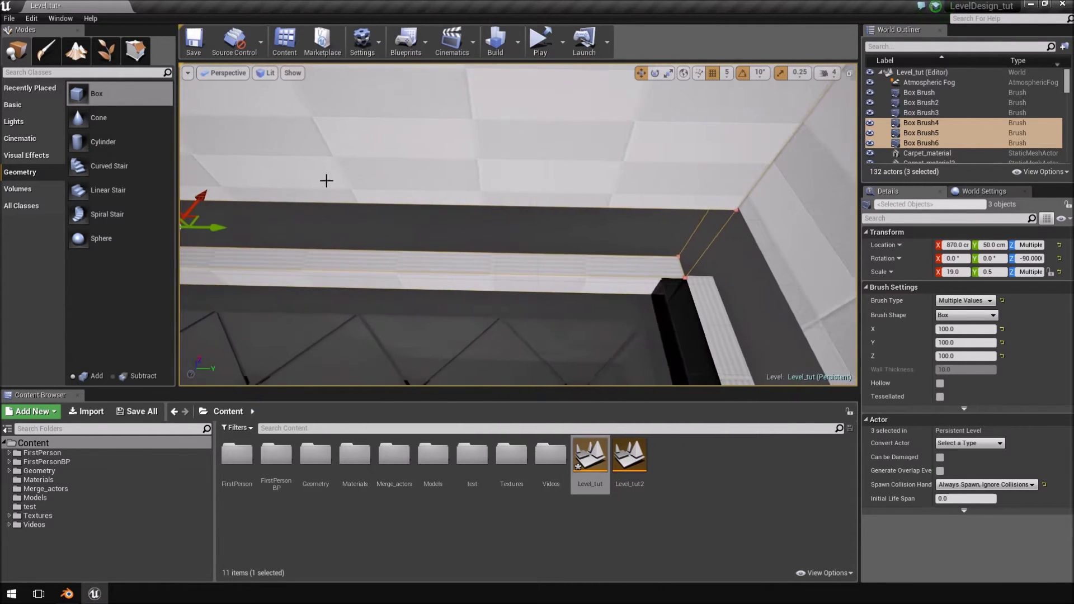
right_drag(358, 172, 515, 196)
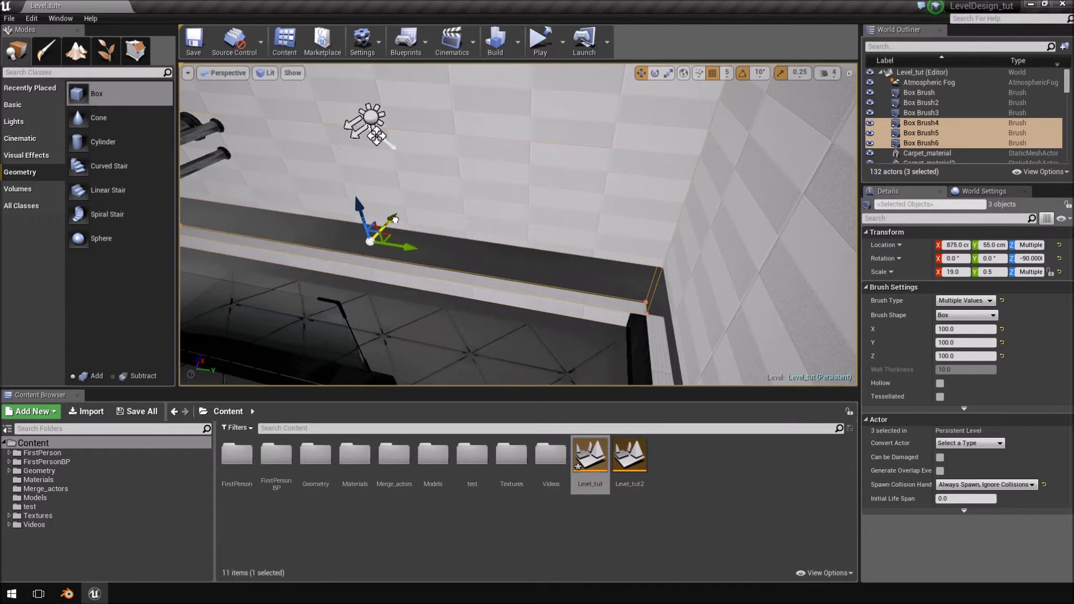
Step: Examine the corner joint between the two window walls from below, from above and from inside the room
right_drag(418, 242, 504, 232)
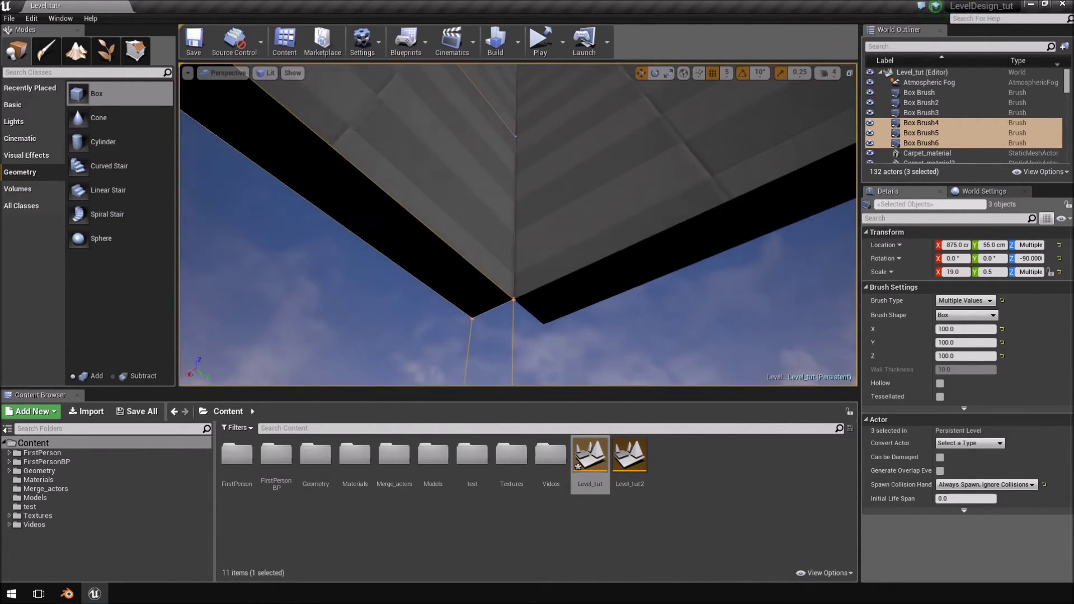
right_drag(487, 243, 487, 238)
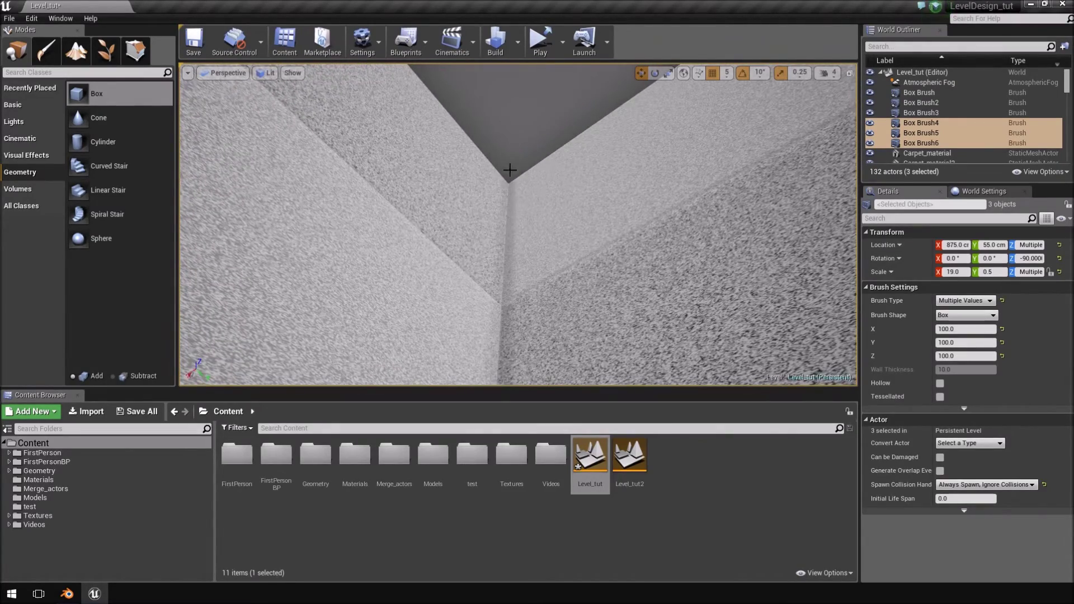
right_drag(507, 330, 519, 130)
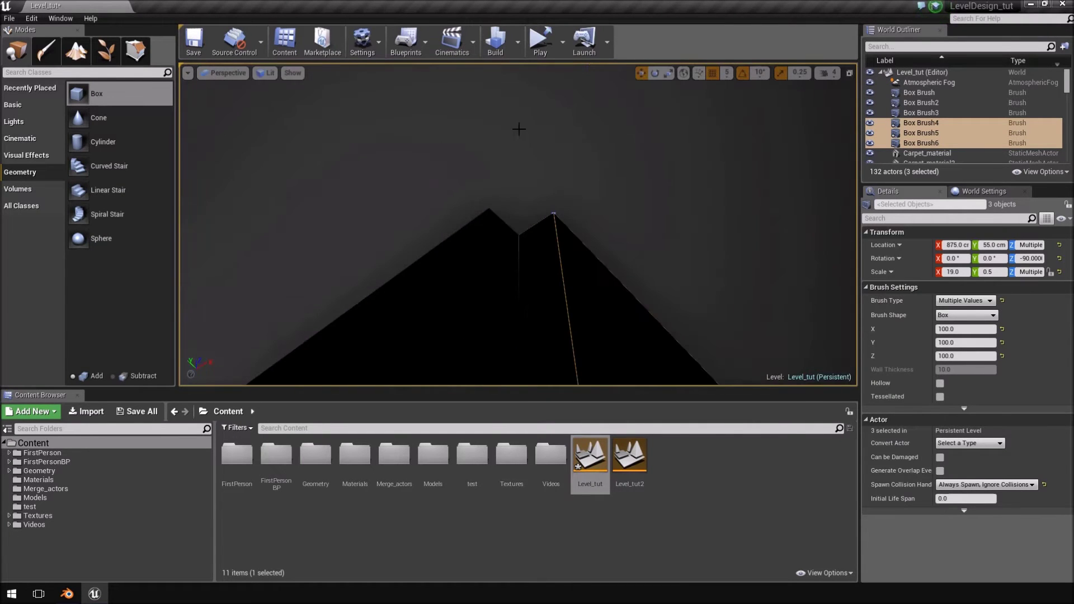
mouse_move(422, 169)
right_down()
mouse_move(436, 173)
mouse_move(358, 175)
mouse_move(382, 172)
mouse_move(403, 146)
right_up()
right_drag(526, 210, 525, 221)
click(411, 239)
right_drag(284, 297, 666, 266)
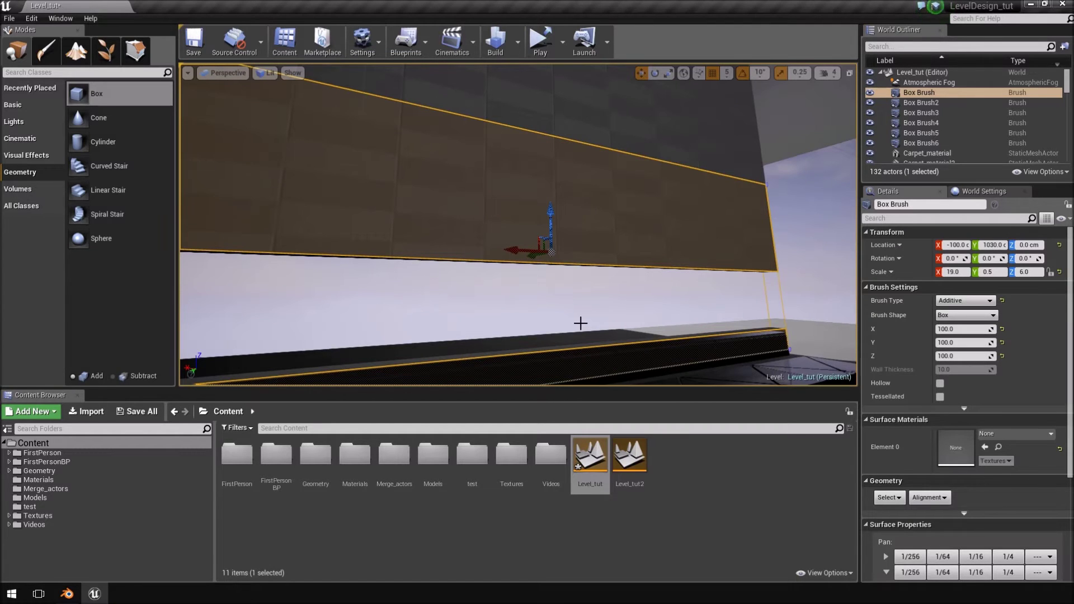
right_drag(320, 207, 511, 160)
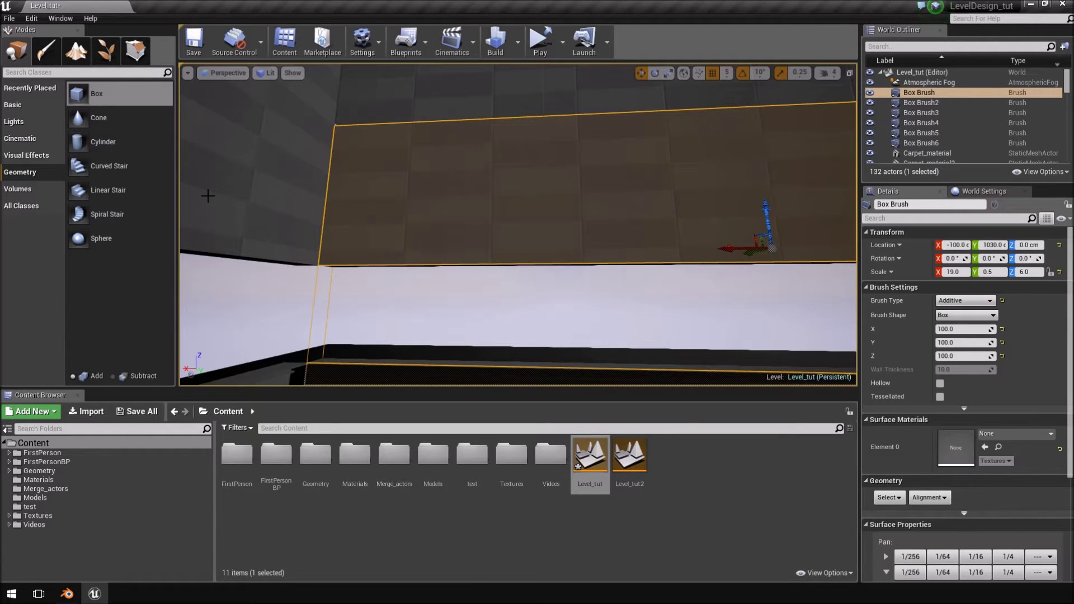
Step: Switch to Blender and select the walls object in the level layout, seen from the front
click(67, 594)
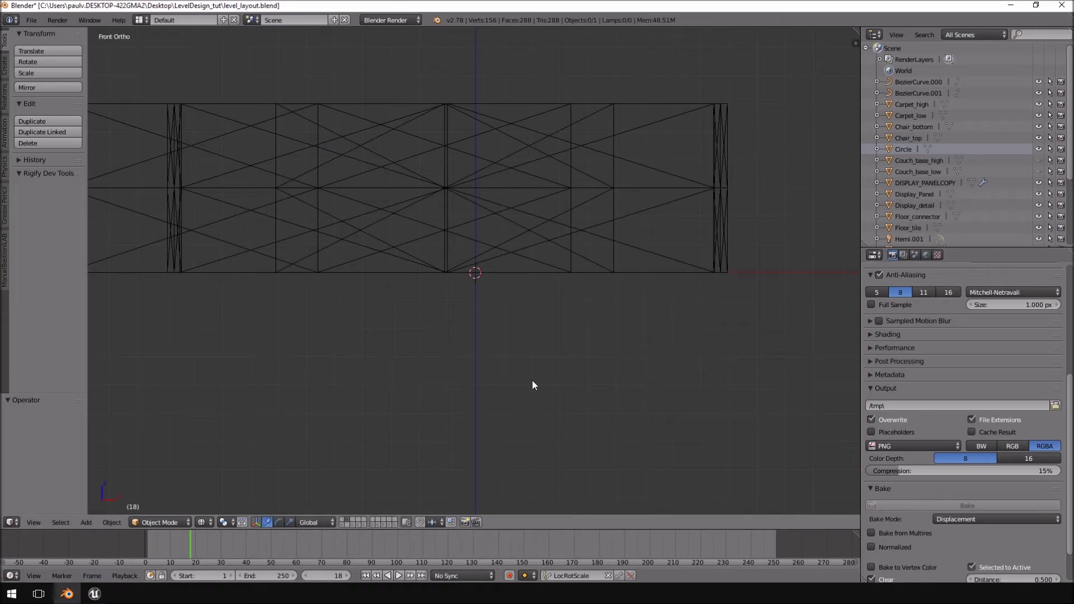
middle_drag(506, 184, 412, 238)
scroll(547, 230, down, 4)
right_click(411, 234)
key(KP_1)
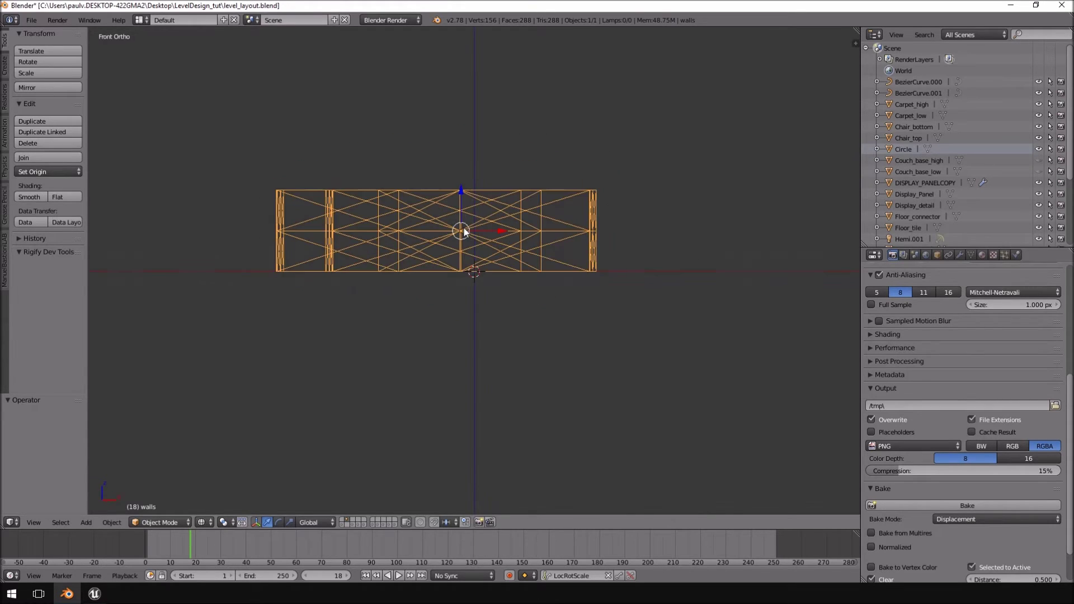
Step: Inspect the walls in front view and display the object's transform properties with its dimensions
scroll(475, 232, up, 6)
scroll(228, 336, down, 6)
middle_drag(371, 267, 520, 261)
key(KP_1)
scroll(543, 261, up, 4)
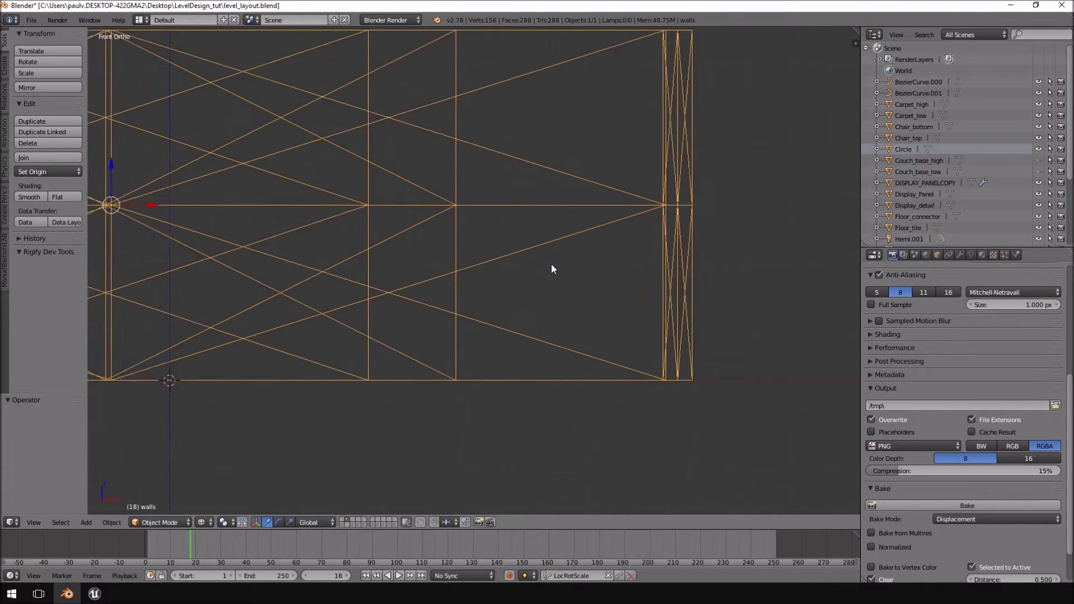
scroll(576, 271, down, 4)
shift+middle_drag(569, 277, 743, 260)
scroll(666, 241, down, 2)
scroll(666, 241, down, 1)
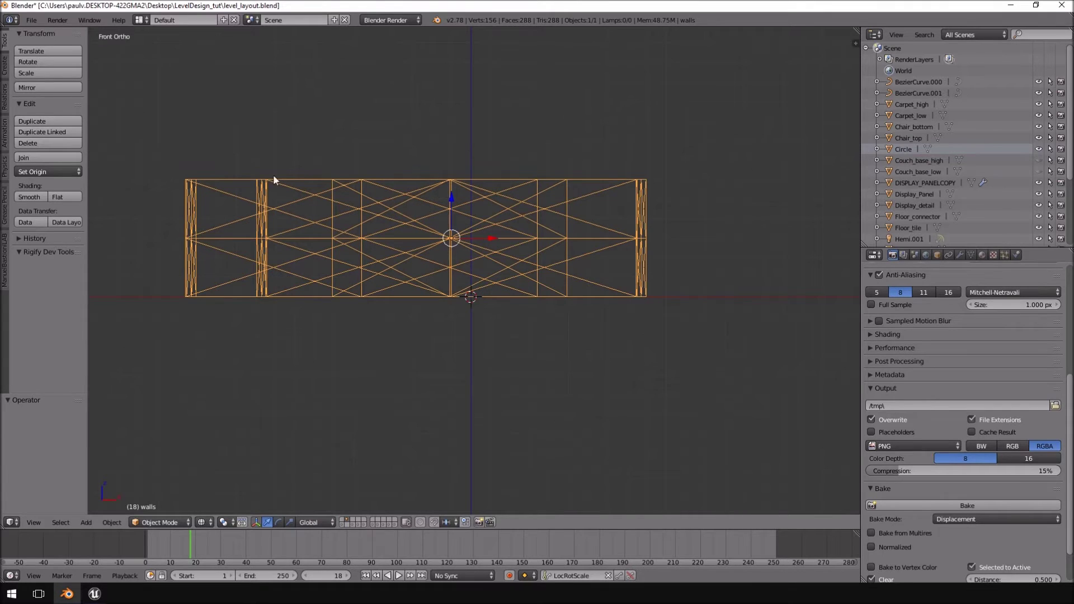
key(n)
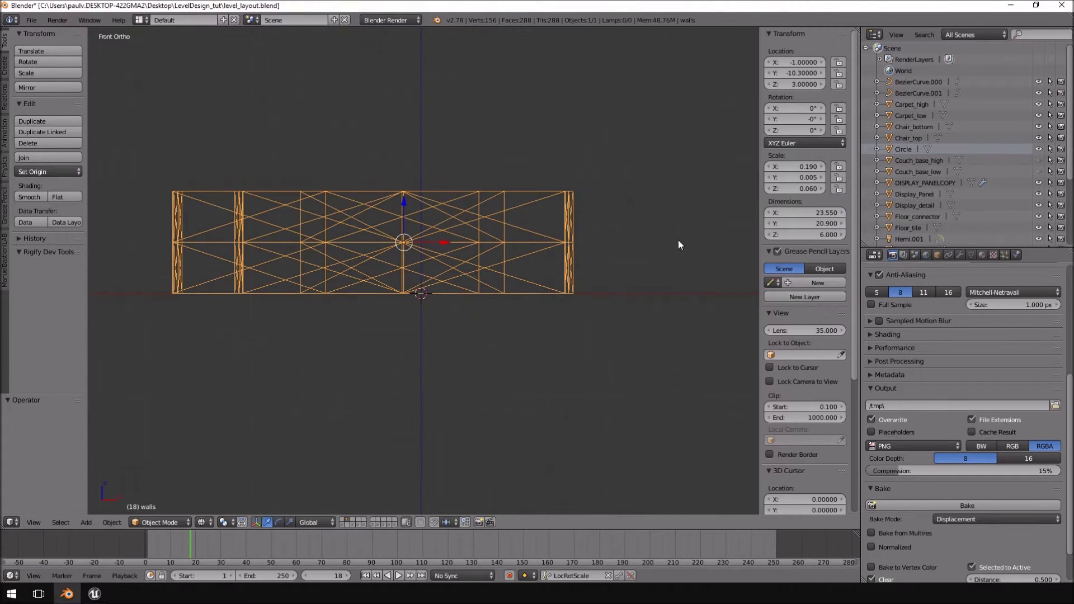
Step: Enter edit mode on the walls mesh and select all linked geometry of the long front wall
middle_drag(678, 242, 458, 269)
key(z)
key(Tab)
right_click(537, 251)
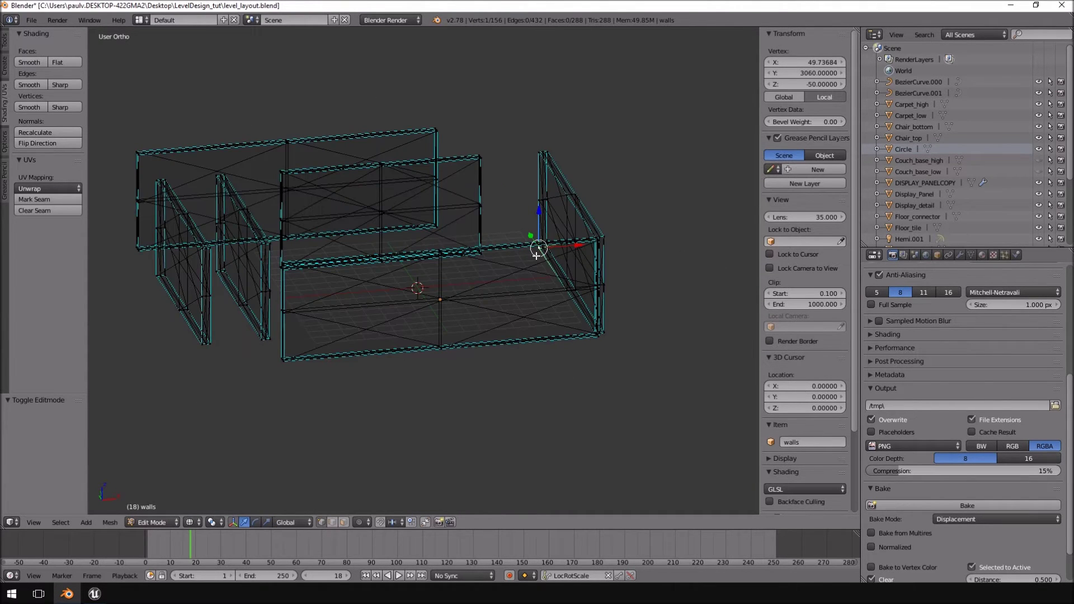
key(ctrl+l)
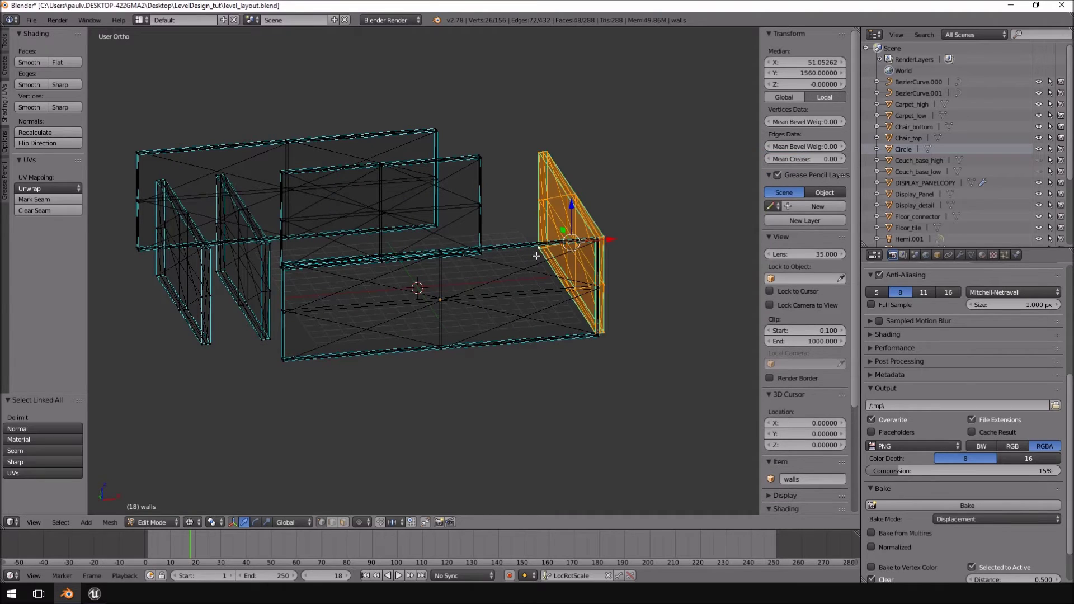
right_click(480, 254)
middle_drag(482, 254, 483, 278)
right_click(482, 278)
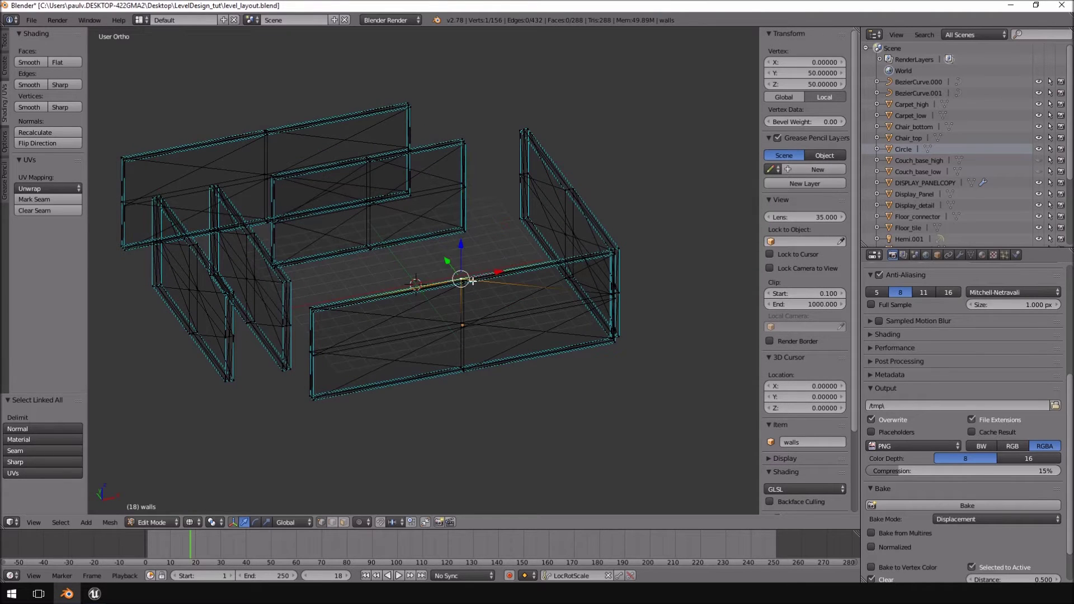
key(ctrl+l)
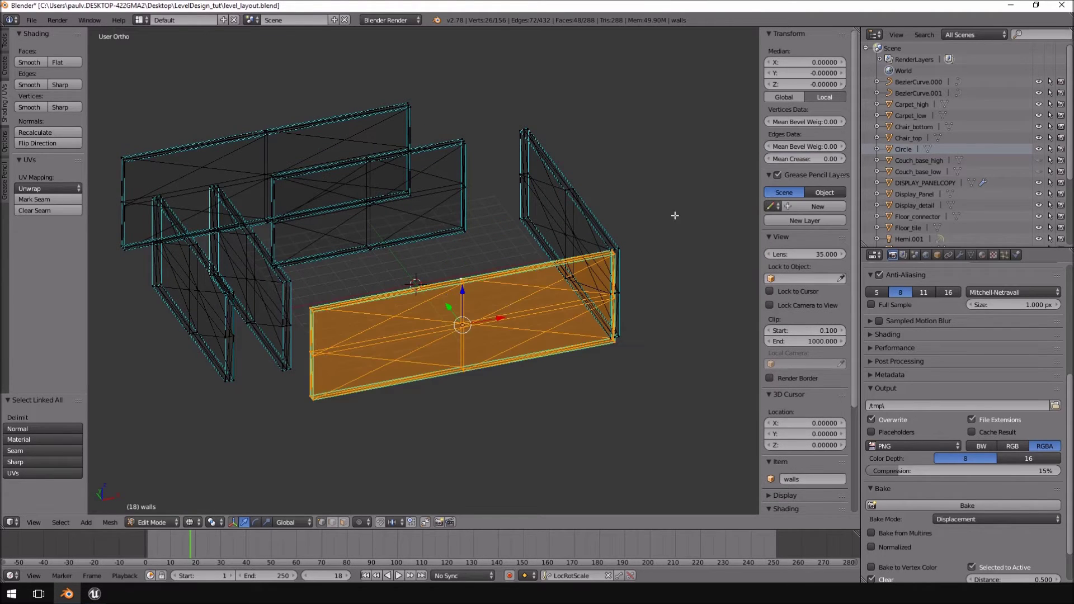
Step: Check the walls object's overall dimensions and its layout from the front and from above
mouse_move(855, 156)
mouse_down()
mouse_move(864, 356)
mouse_move(872, 179)
mouse_up()
key(Tab)
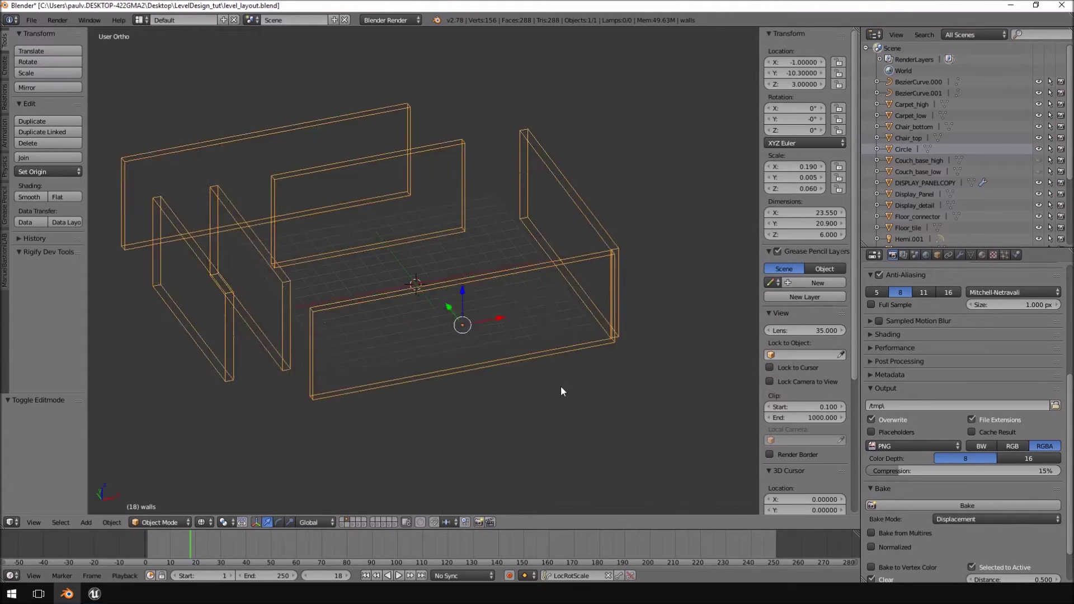
middle_drag(562, 386, 557, 341)
key(KP_1)
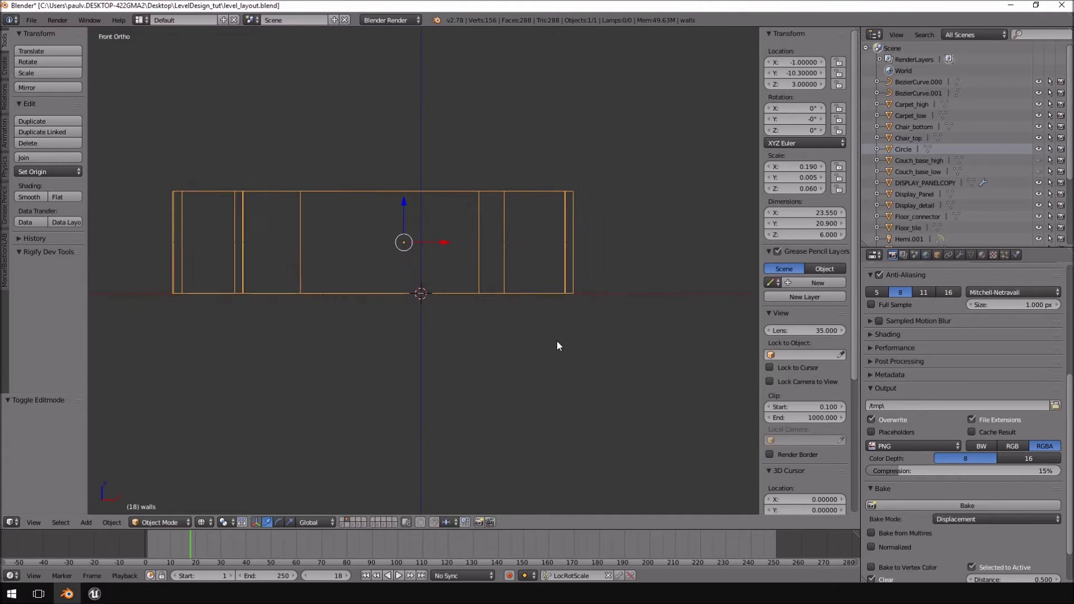
key(KP_7)
key(Tab)
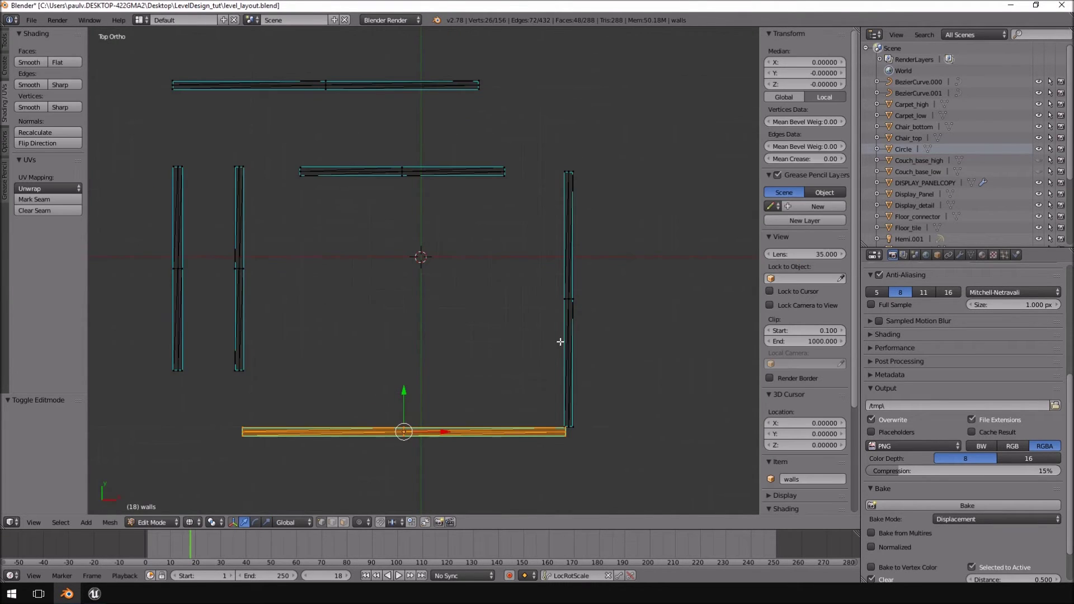
Step: Separate the selected front wall into its own object and select that object in object mode
middle_drag(558, 343, 527, 283)
key(p)
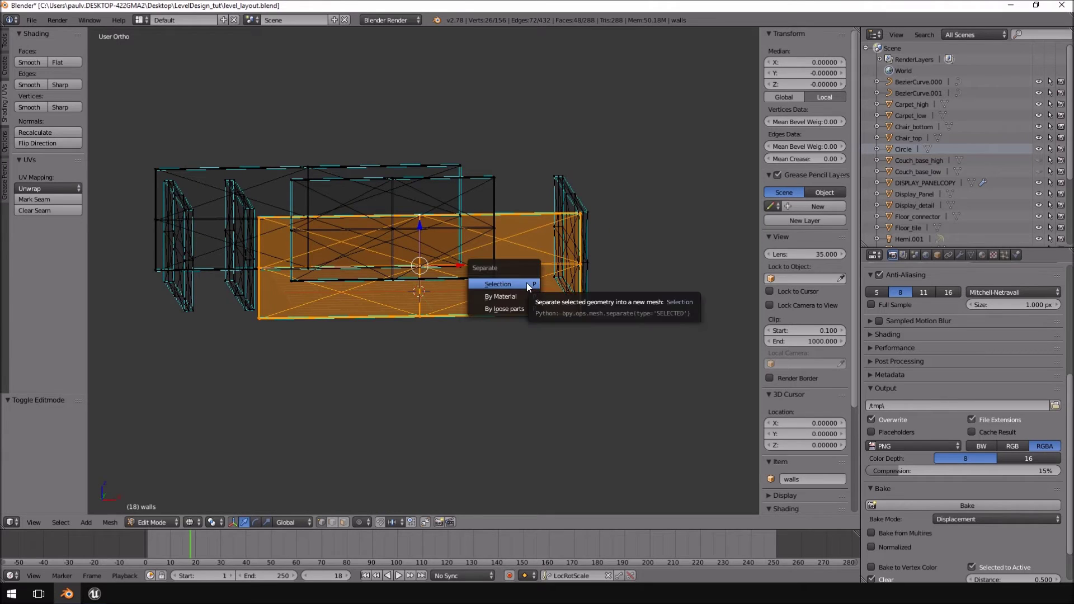
click(526, 283)
key(KP_1)
key(Tab)
right_click(541, 193)
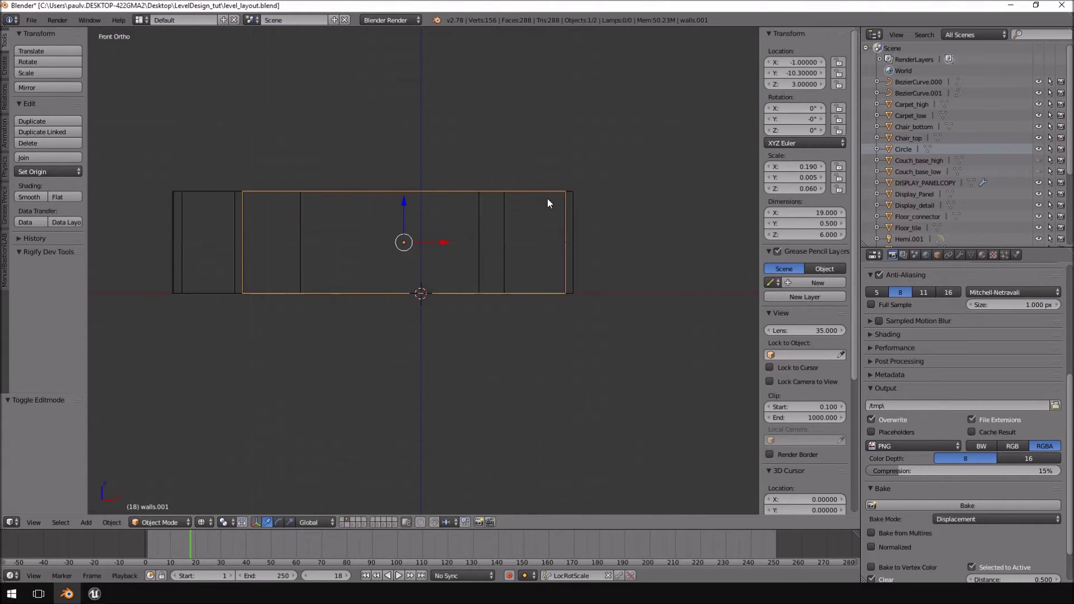
Step: Inspect the separated front wall's X, Y and Z dimensions, viewing it at an angle and from the front
middle_drag(547, 198, 642, 217)
middle_drag(605, 307, 498, 282)
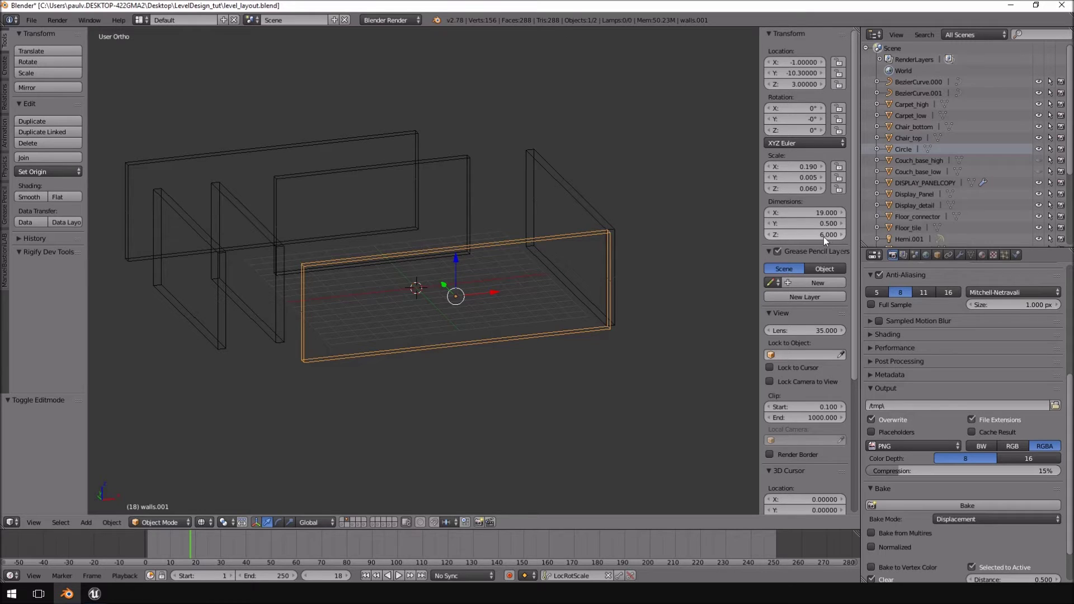
right_drag(496, 295, 577, 308)
key(alt+Tab)
middle_drag(497, 296, 454, 259)
key(KP_1)
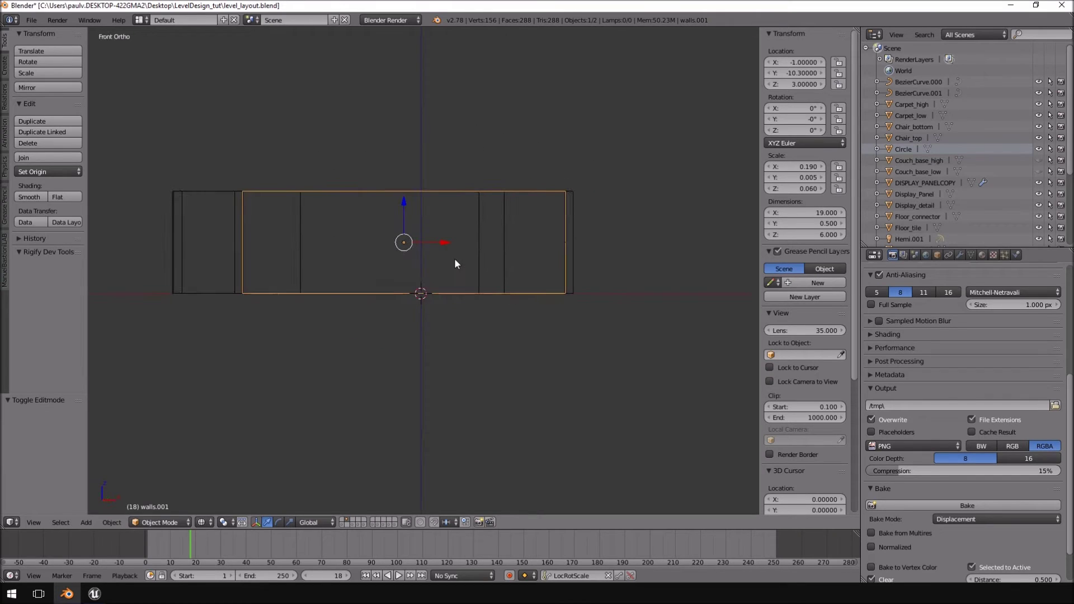
Step: Reselect only the separated front wall in front view and recheck its dimensions
key(a)
scroll(607, 254, up, 3)
key(a)
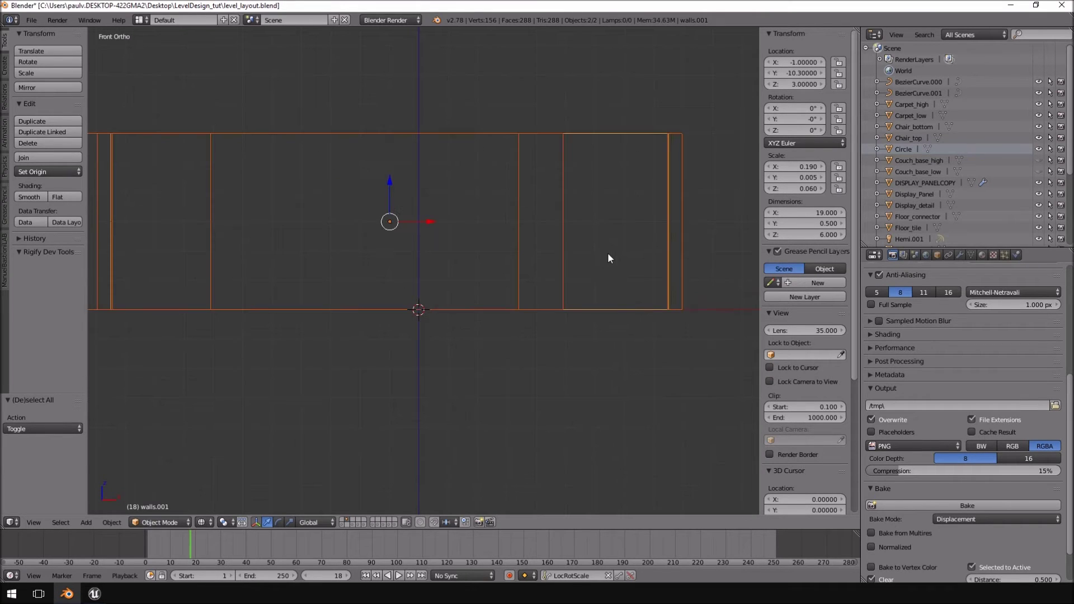
key(Tab)
key(Tab)
right_click(578, 134)
scroll(580, 150, down, 2)
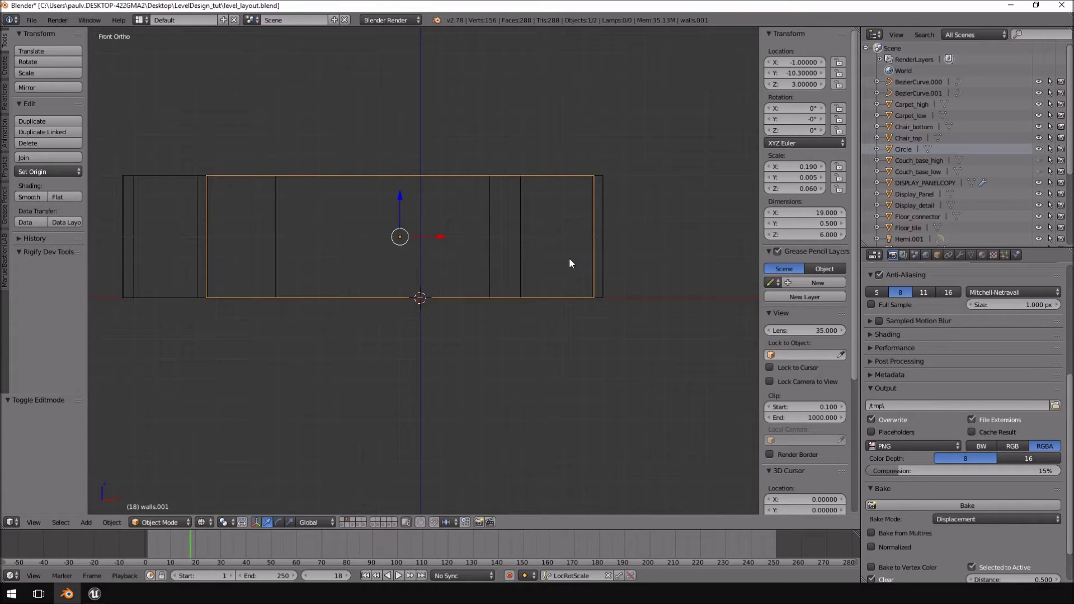
key(a)
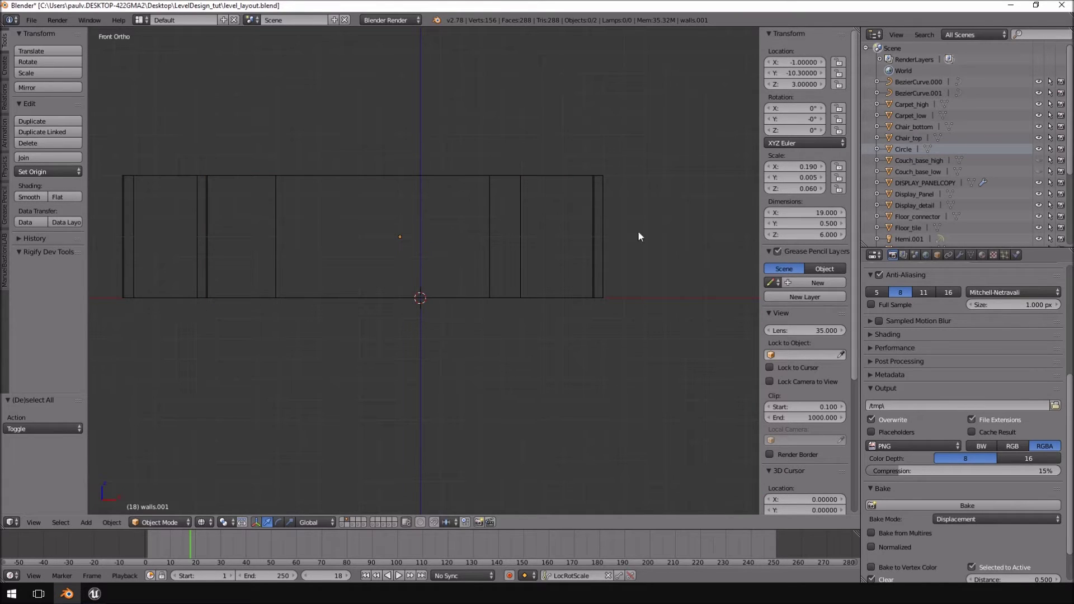
right_click(544, 174)
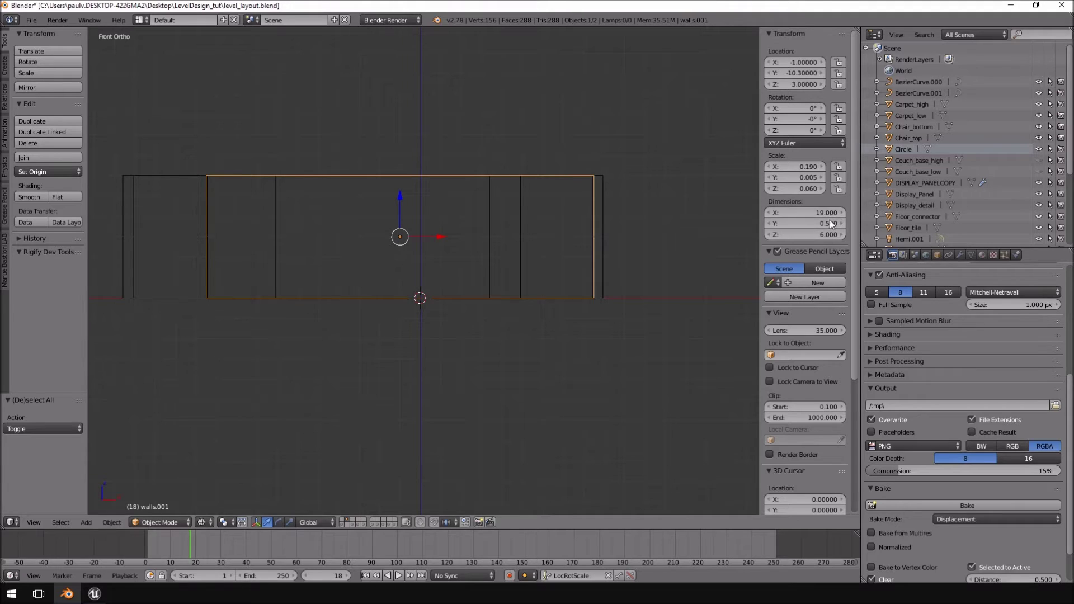
Step: Deselect the front wall and start the Screencast Keys display
key(a)
middle_drag(643, 230, 488, 308)
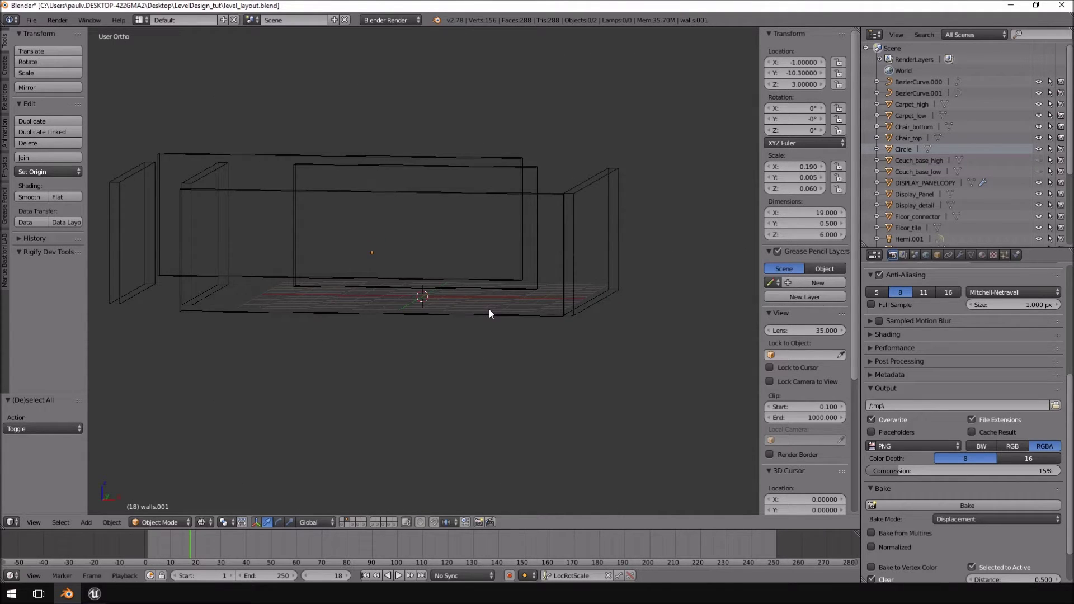
scroll(488, 312, down, 3)
scroll(266, 435, down, 3)
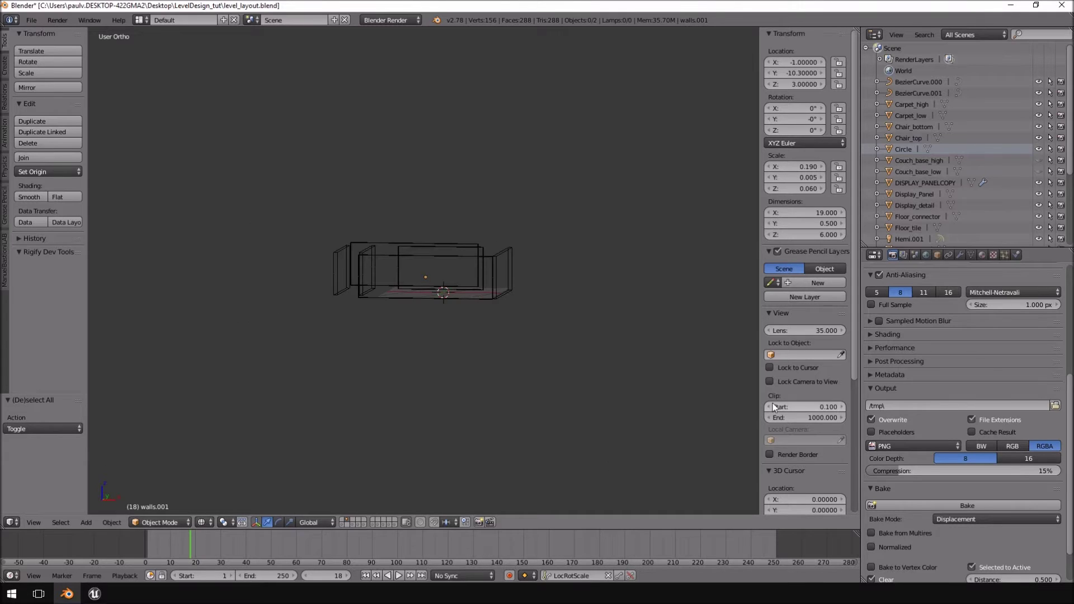
scroll(783, 414, down, 8)
click(809, 506)
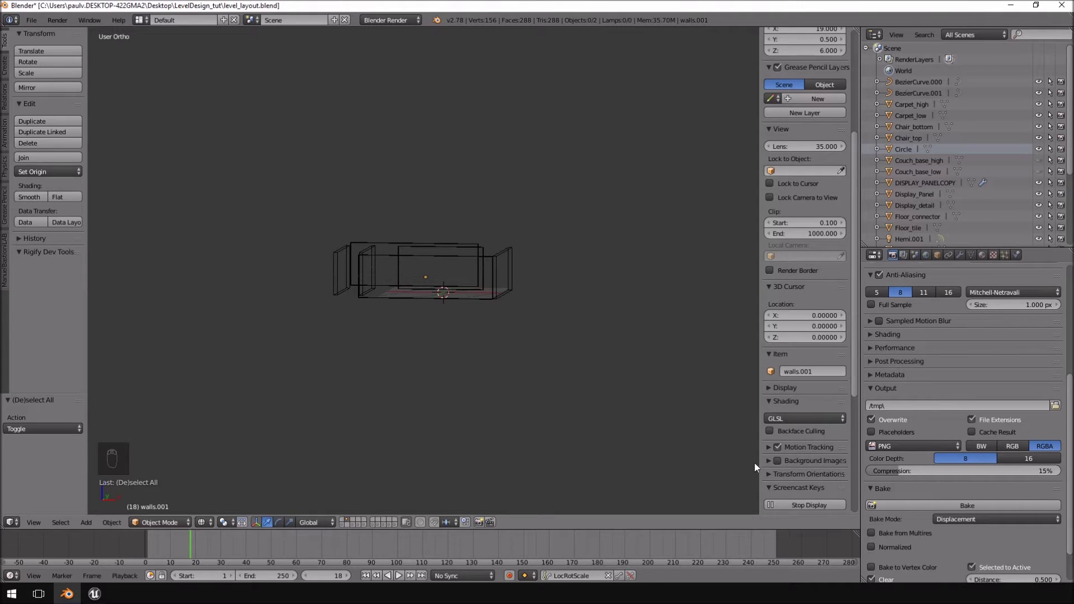
Step: Reset the 3D cursor to the scene origin and add a mesh plane there
key(n)
scroll(531, 297, up, 8)
key(shift+c)
scroll(603, 352, up, 5)
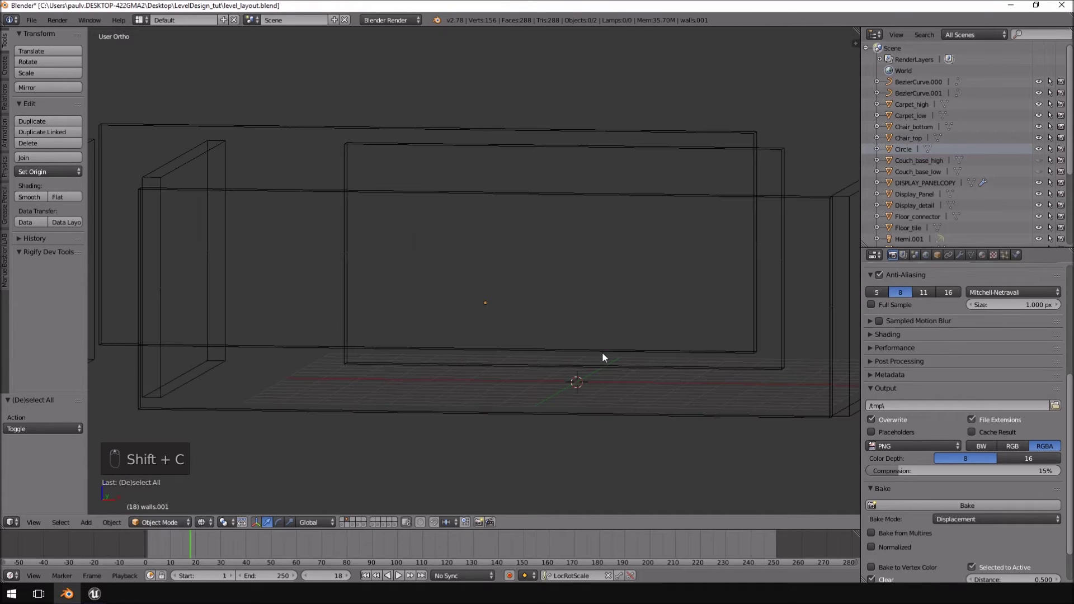
key(shift+a)
mouse_move(602, 351)
click(643, 352)
middle_drag(642, 351, 609, 354)
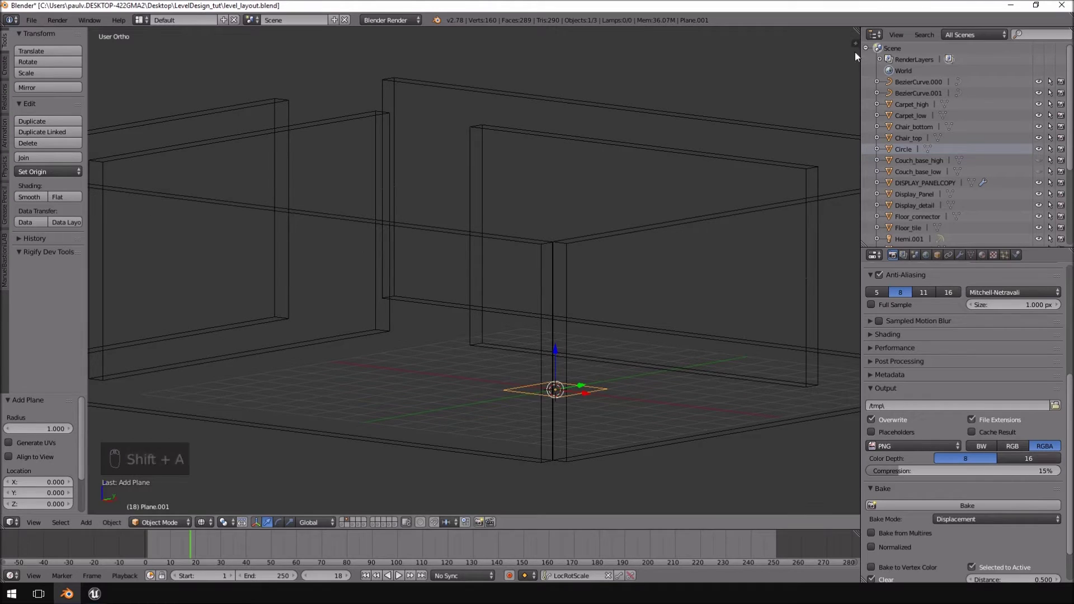
Step: Set the new plane's X dimension to 19, keeping its other dimensions
key(n)
scroll(713, 392, down, 3)
scroll(777, 369, up, 5)
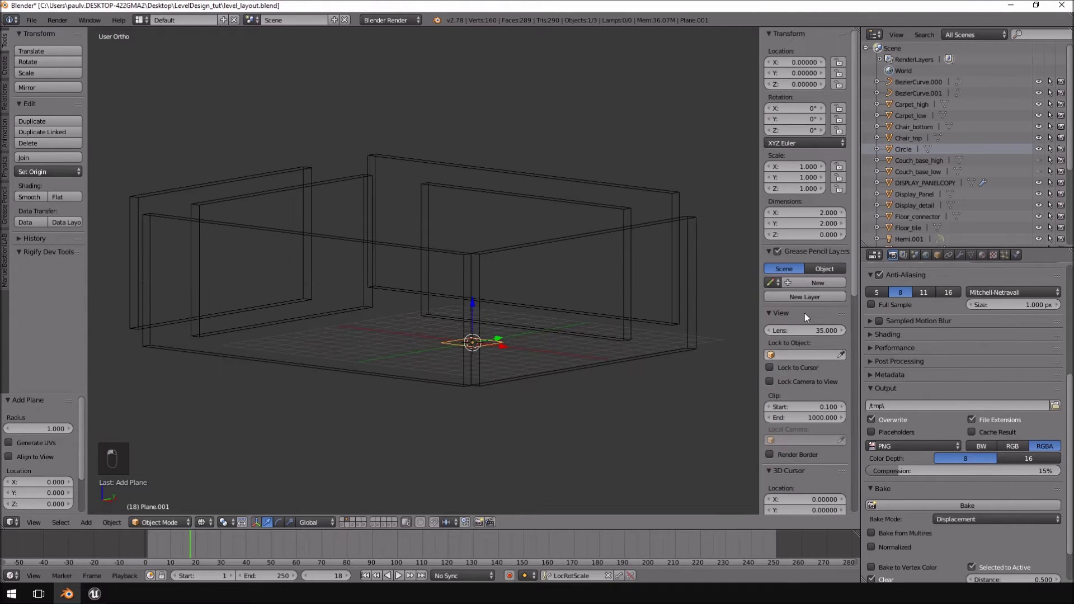
click(825, 211)
text(19)
key(Tab)
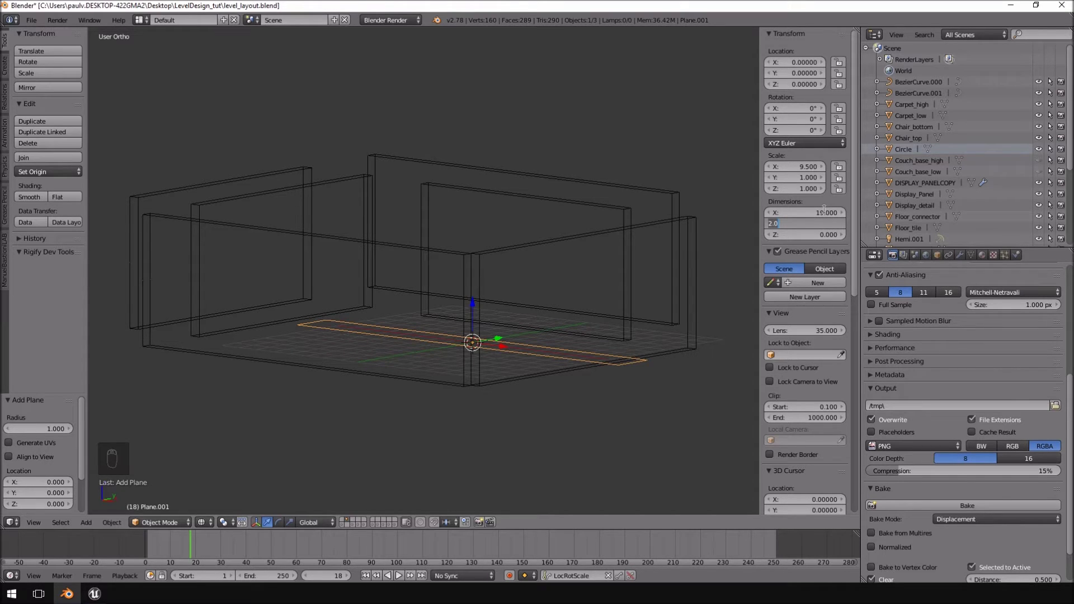
key(Return)
Step: Rotate the plane 90° in the right side view so it stands upright
key(KP_1)
key(KP_3)
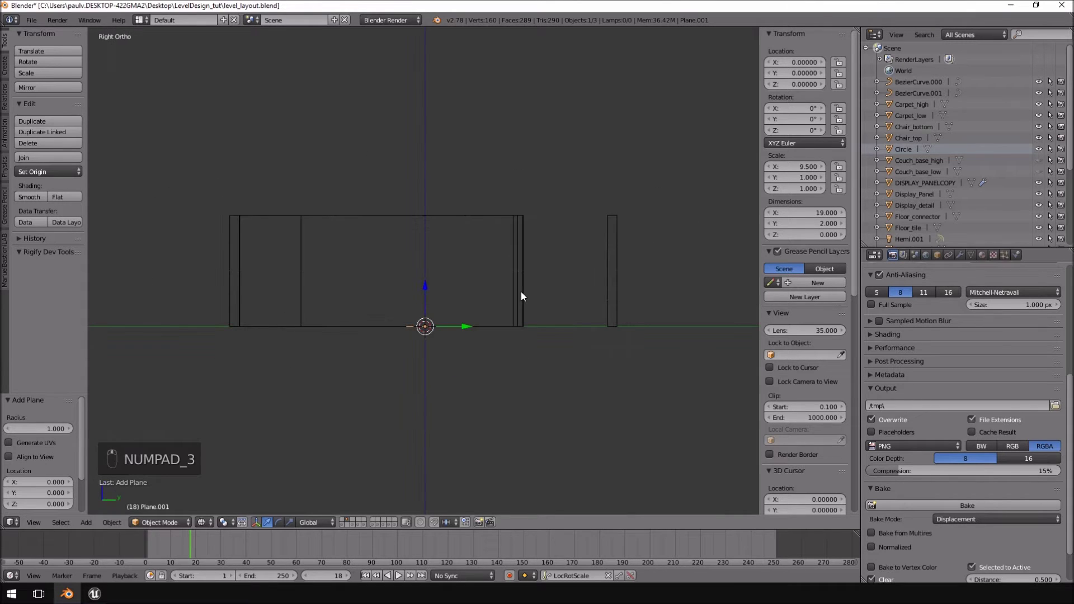
text(r90)
key(Return)
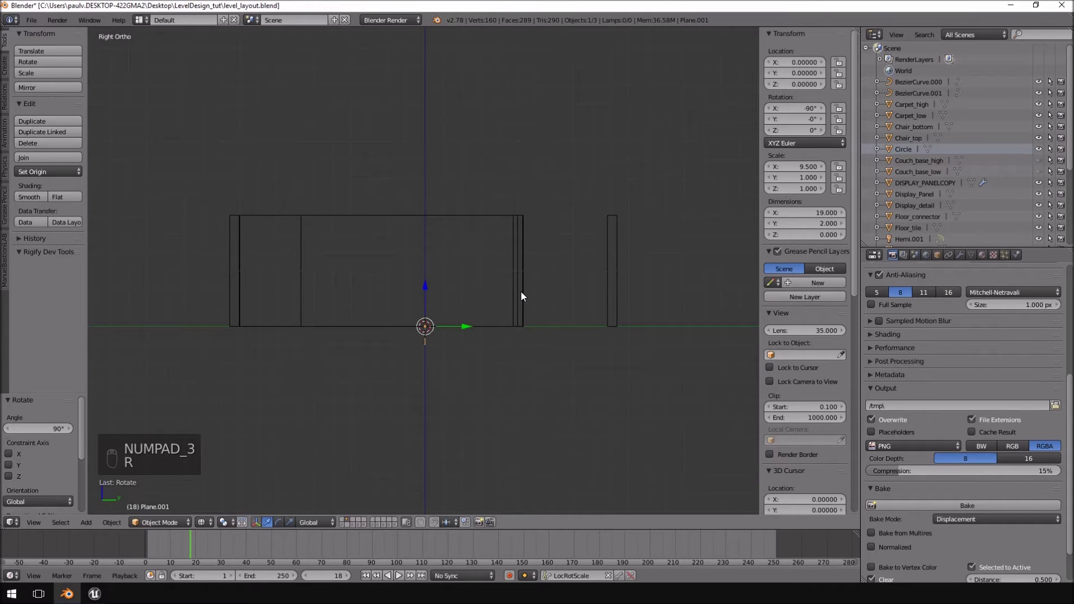
Step: Raise the upright plane 1 unit along Z and apply its rotation and scale
key(KP_1)
scroll(523, 294, up, 2)
drag(499, 311, 517, 288)
key(ctrl+a)
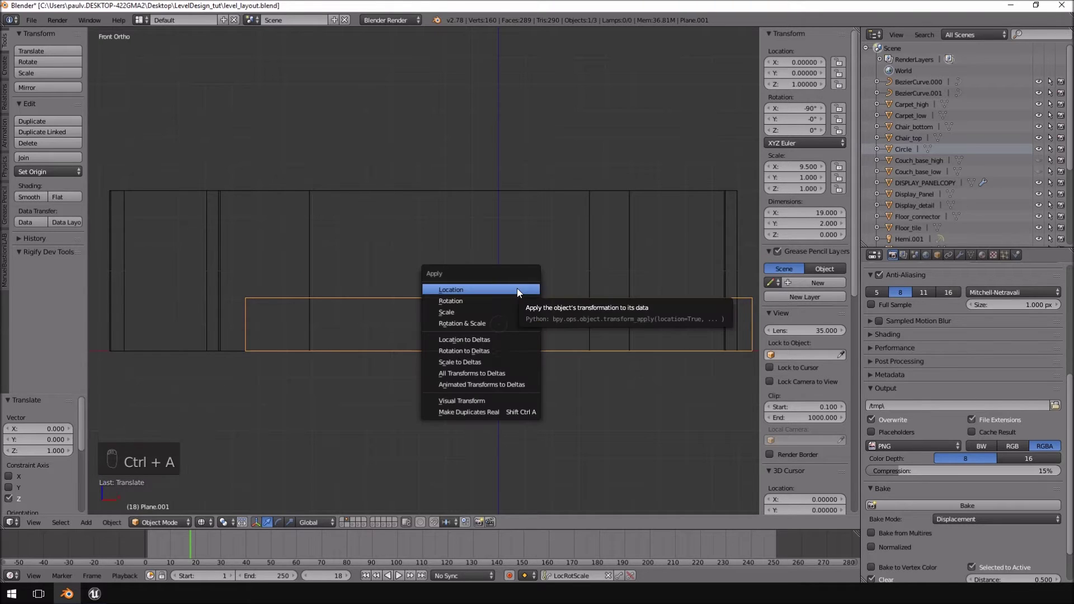
click(489, 323)
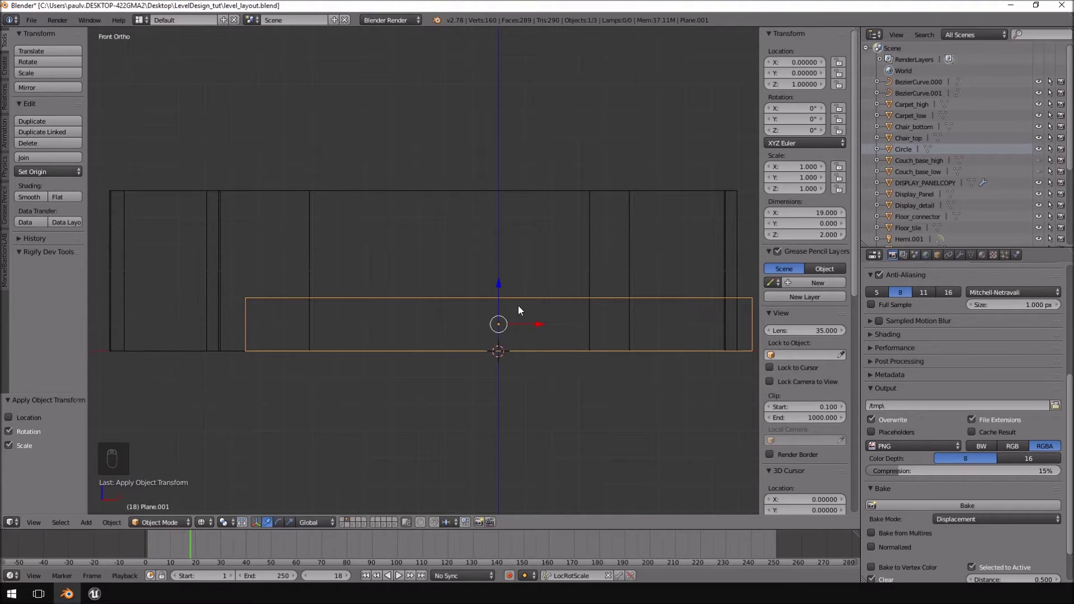
Step: Raise the plane another 1 unit along Z to a height of 2, in front view
shift+middle_drag(588, 339, 545, 335)
drag(449, 280, 464, 257)
shift+middle_drag(580, 335, 459, 343)
scroll(557, 328, up, 1)
scroll(558, 328, up, 2)
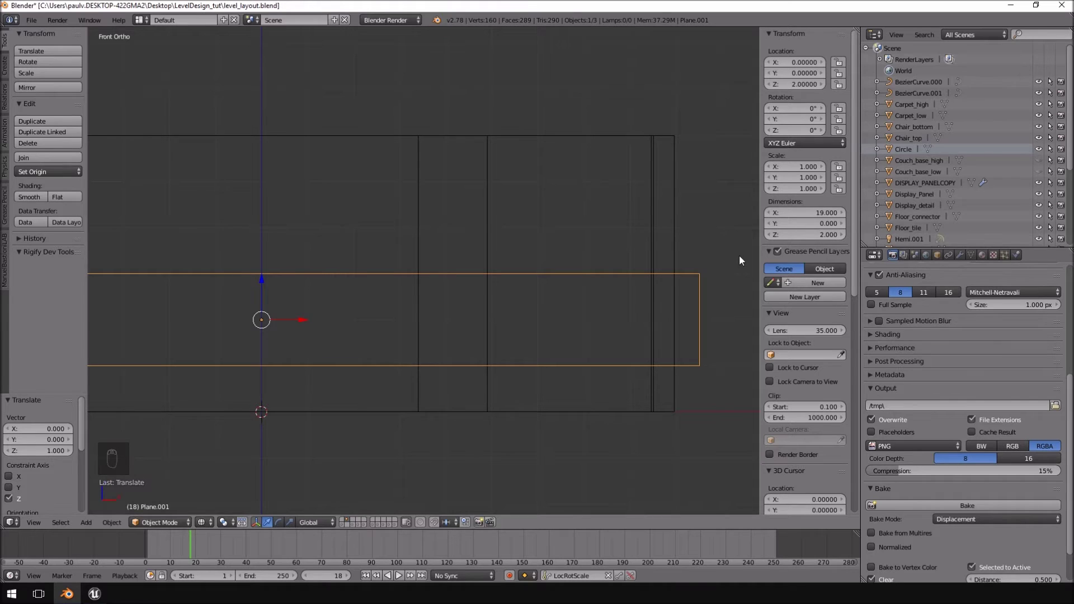
Step: Switch to Unreal Editor, focus on Box Brush3 and examine its scale and the ends of the window opening
key(alt+Tab)
right_drag(670, 264, 731, 229)
click(949, 115)
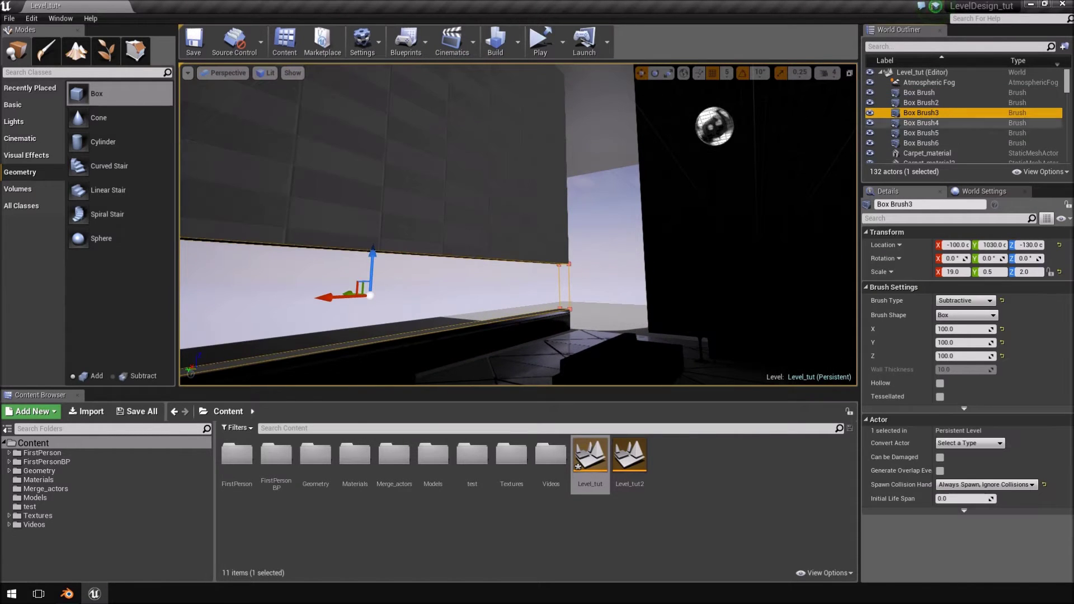
double_click(949, 114)
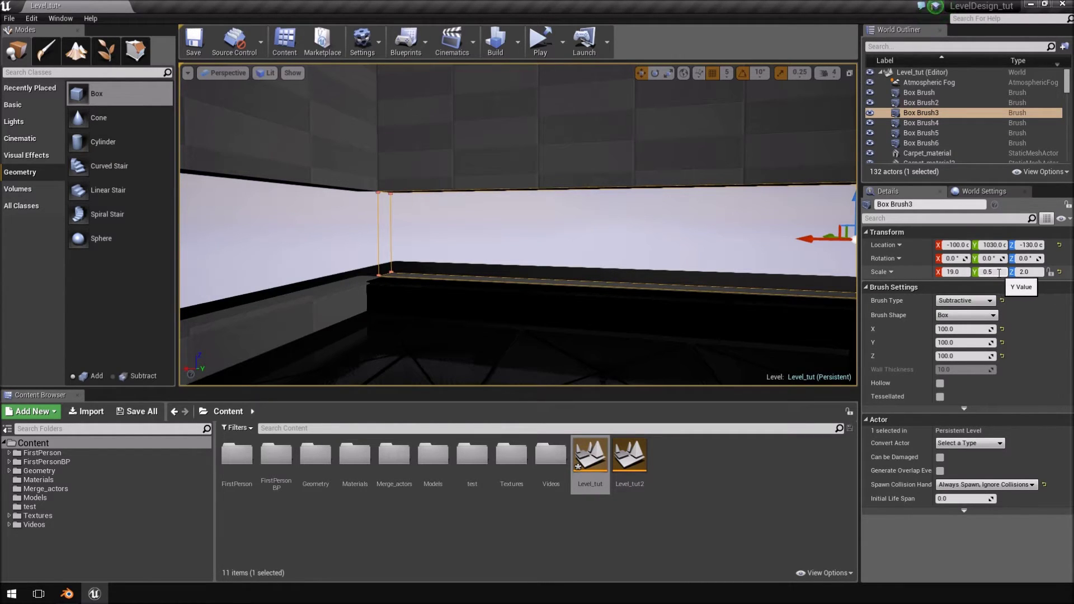
right_drag(728, 263, 834, 224)
right_drag(565, 182, 547, 180)
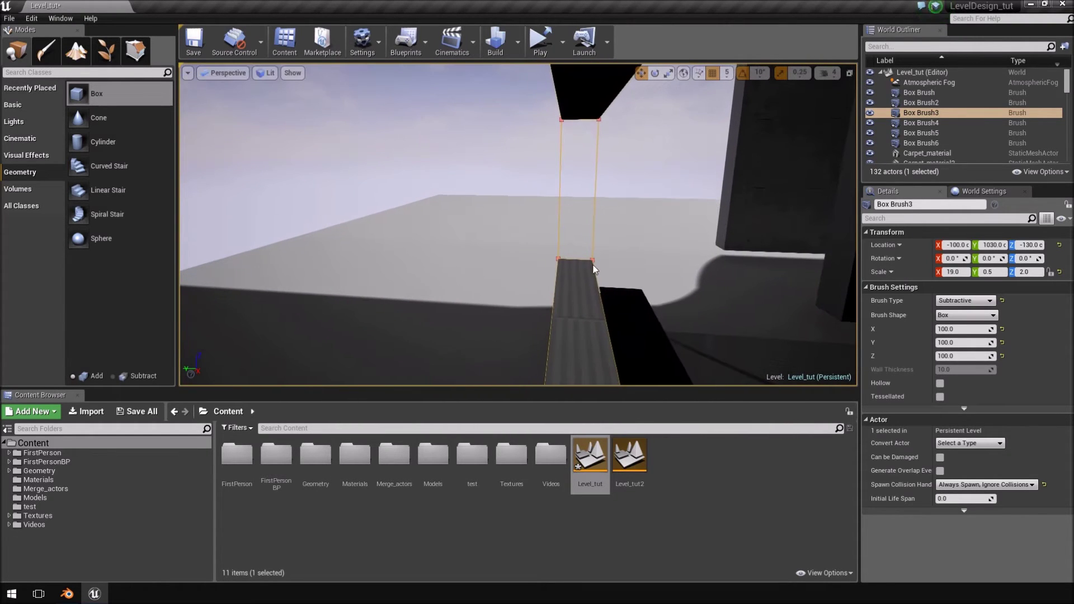
right_drag(637, 240, 685, 224)
right_drag(537, 215, 554, 252)
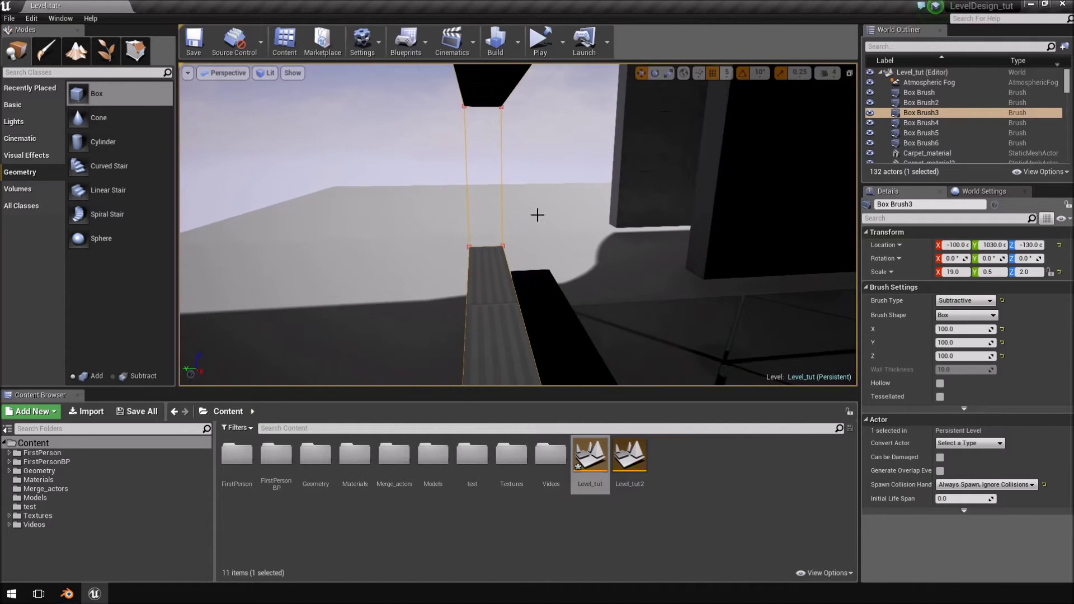
right_drag(492, 202, 352, 193)
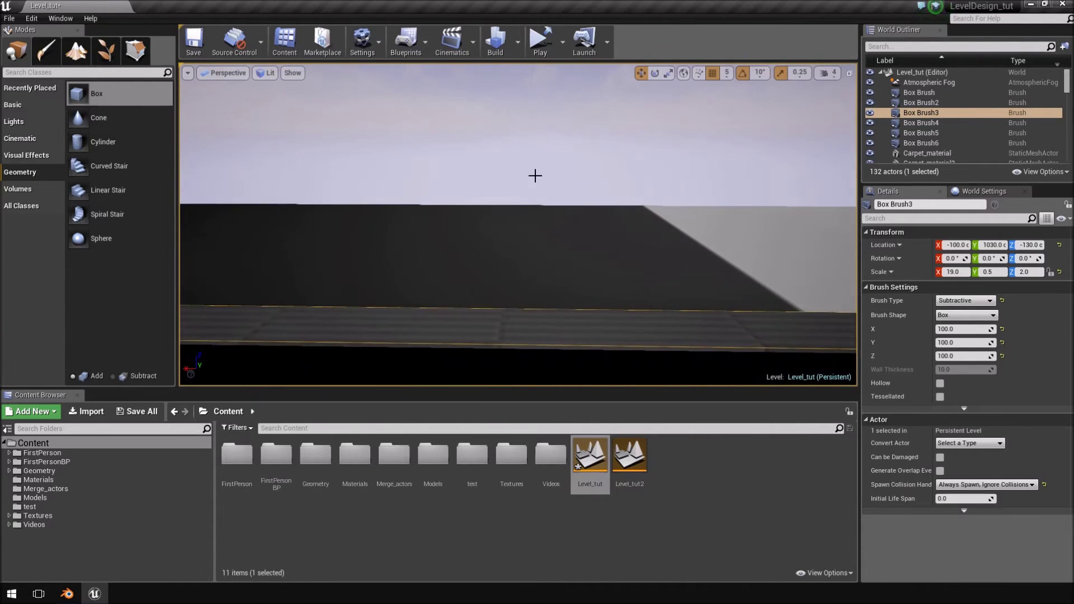
Step: Switch back to Blender, move the plane to the first layer and show only that layer in front view
key(alt+Tab)
scroll(424, 274, down, 3)
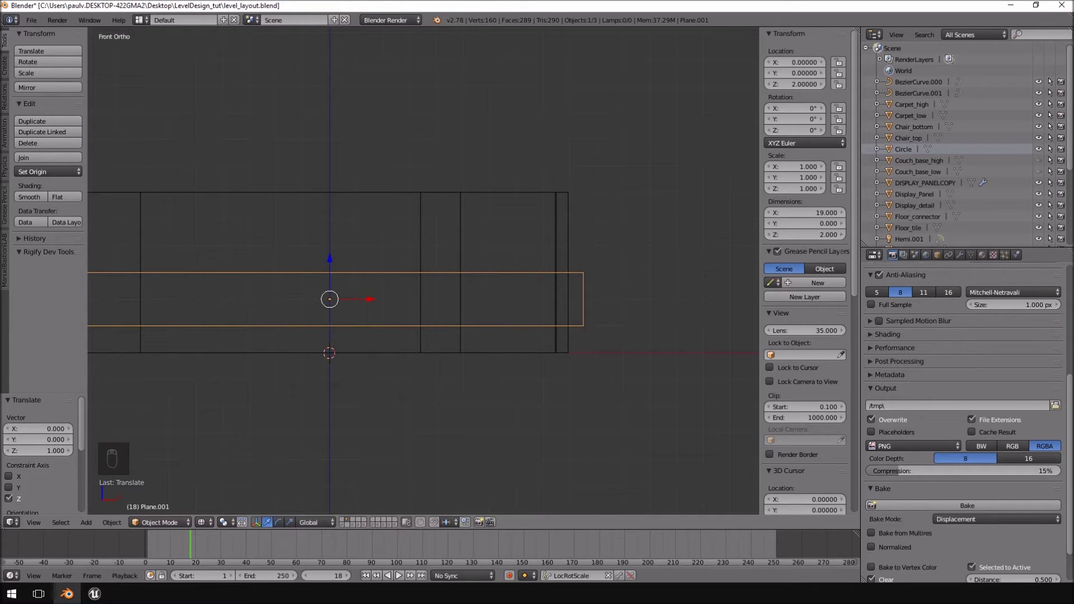
middle_drag(571, 336, 505, 361)
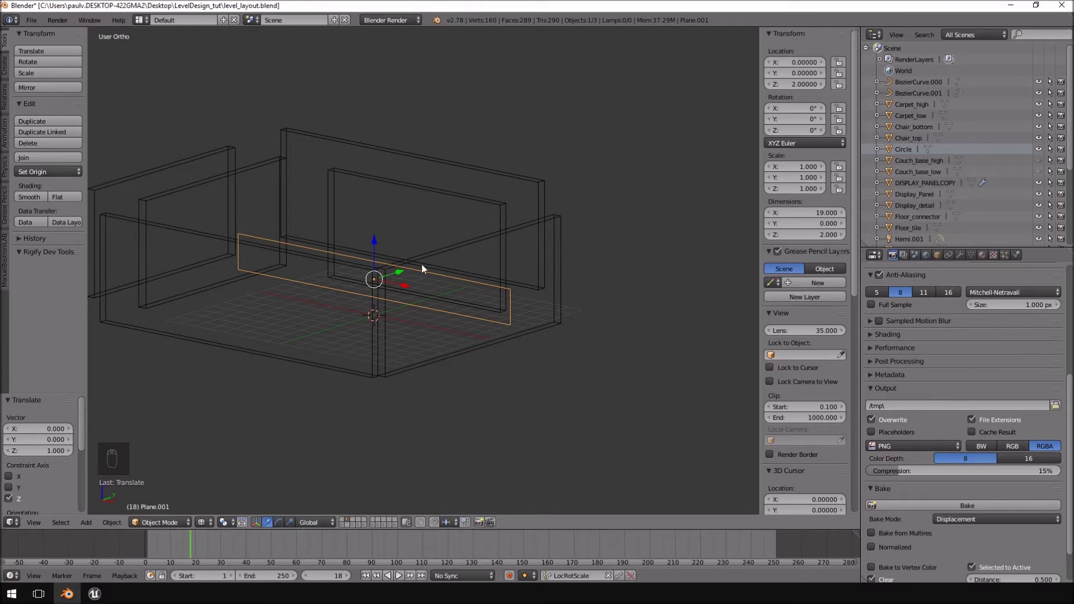
key(m)
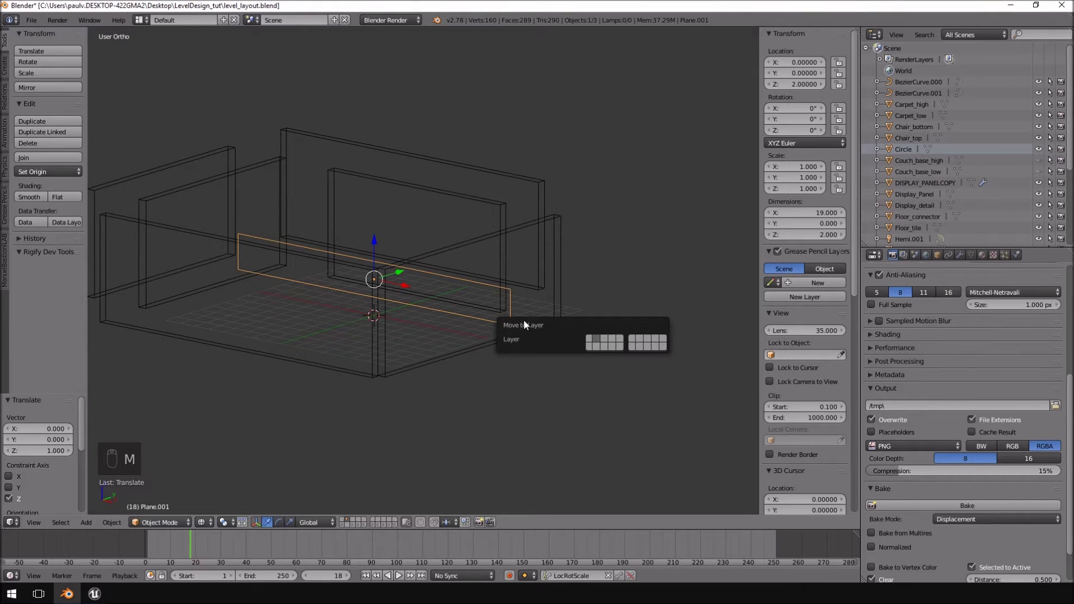
click(591, 340)
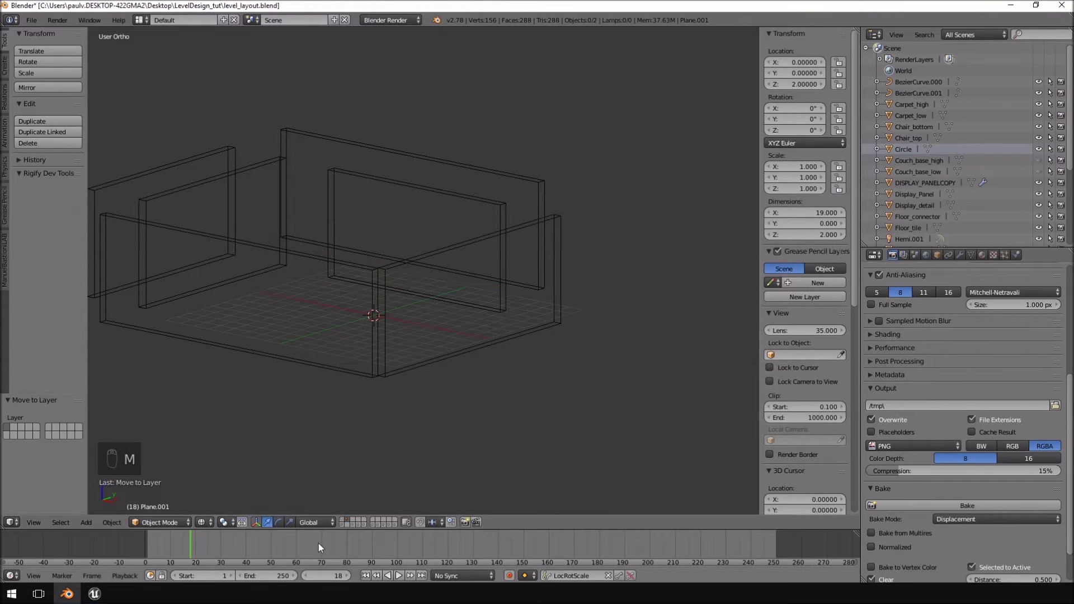
click(343, 519)
middle_drag(543, 317, 573, 327)
key(KP_1)
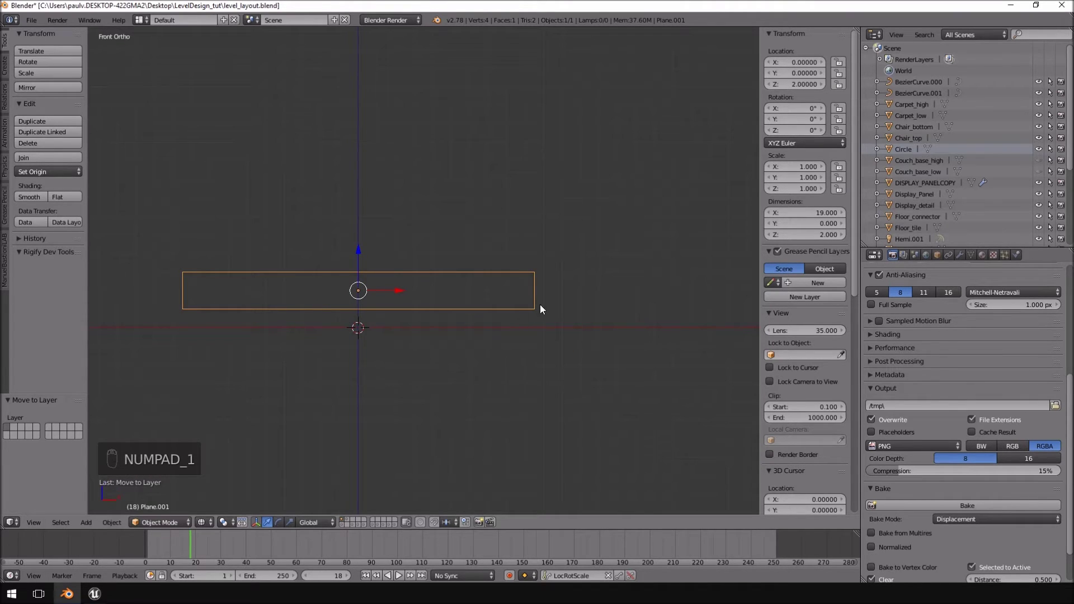
Step: Shift the plane -0.5 units along X in front view
scroll(532, 312, up, 4)
drag(301, 319, 278, 319)
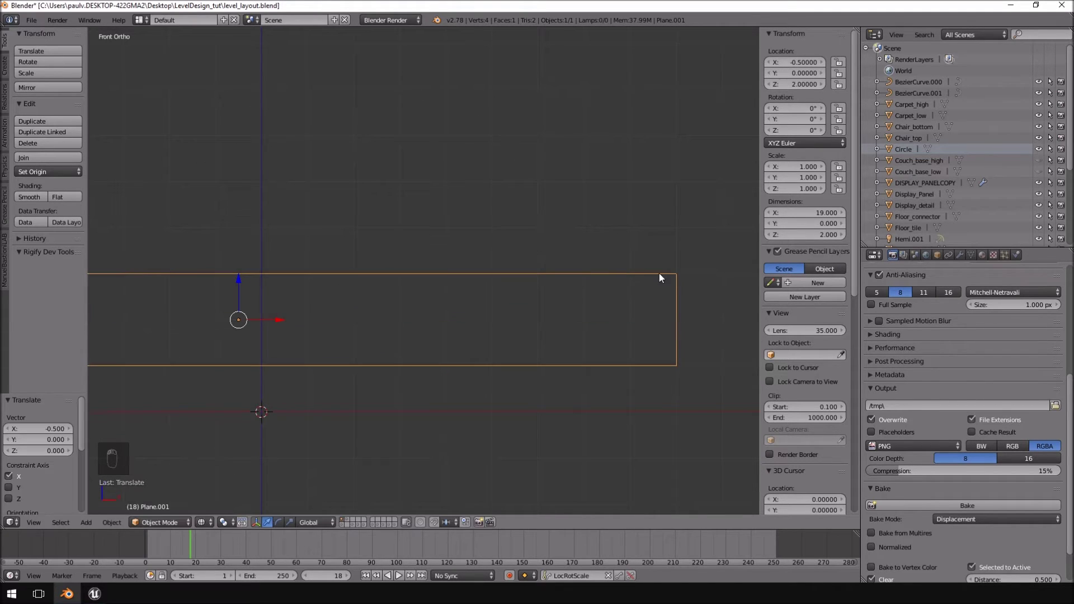
scroll(652, 324, down, 3)
shift+middle_drag(694, 299, 647, 279)
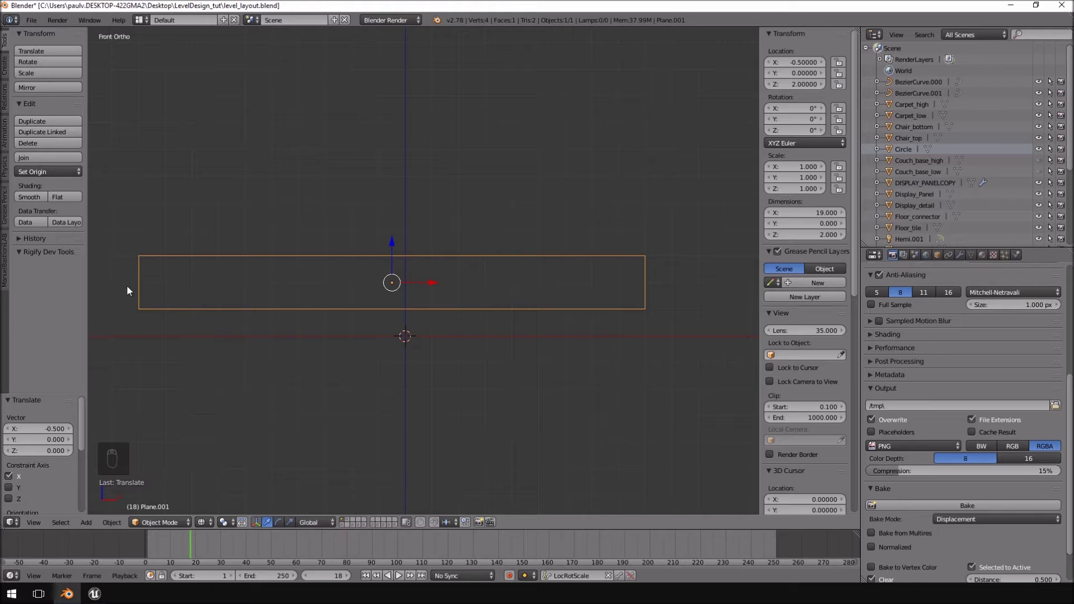
Step: Examine the plane's outline at an angle and from the front, comparing its end edge and corners with the grid
middle_drag(457, 294, 525, 278)
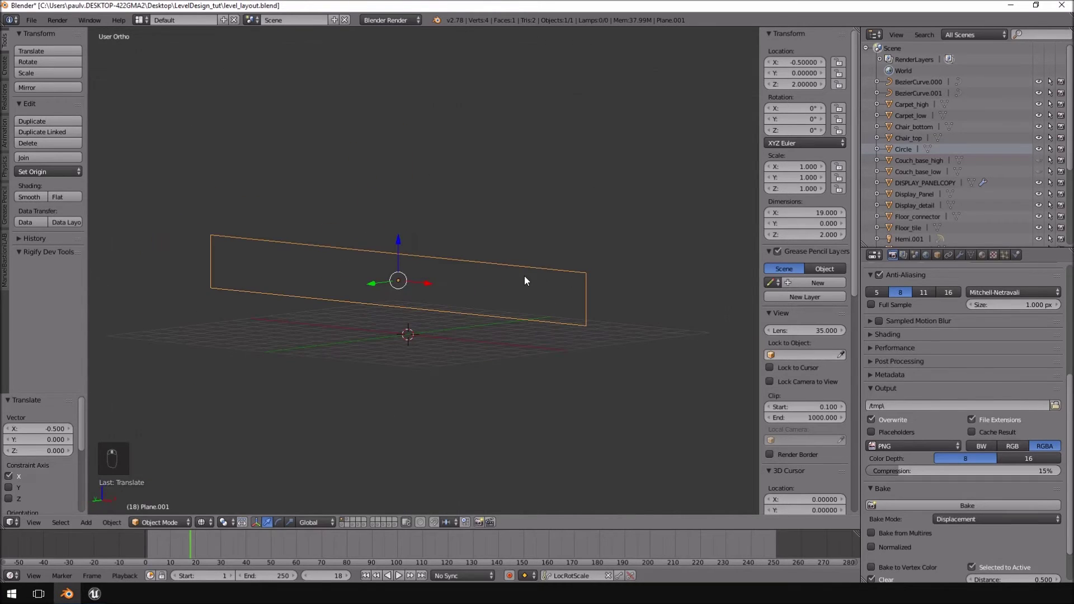
key(KP_1)
shift+middle_drag(635, 268, 583, 305)
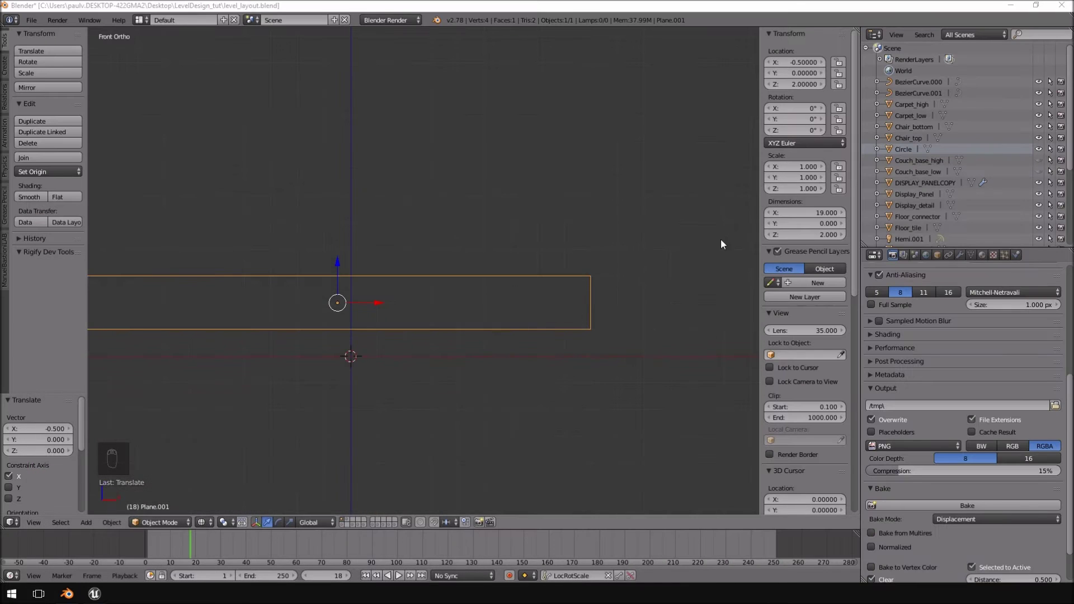
scroll(619, 310, up, 4)
middle_drag(619, 310, 501, 282)
key(KP_1)
shift+middle_drag(686, 258, 467, 161)
scroll(522, 233, up, 3)
shift+middle_drag(522, 233, 540, 274)
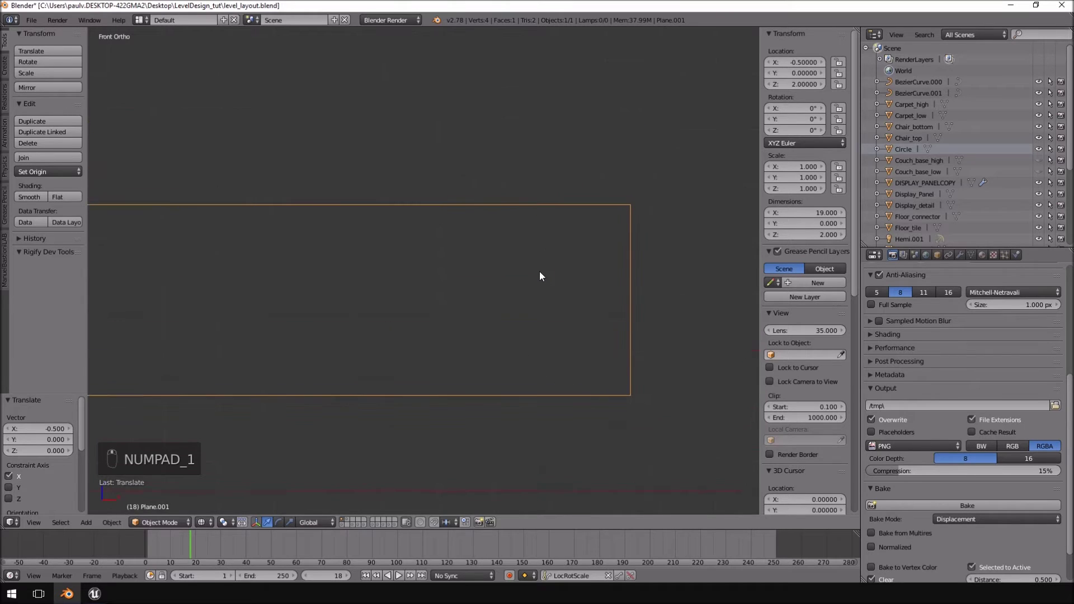
scroll(539, 274, up, 2)
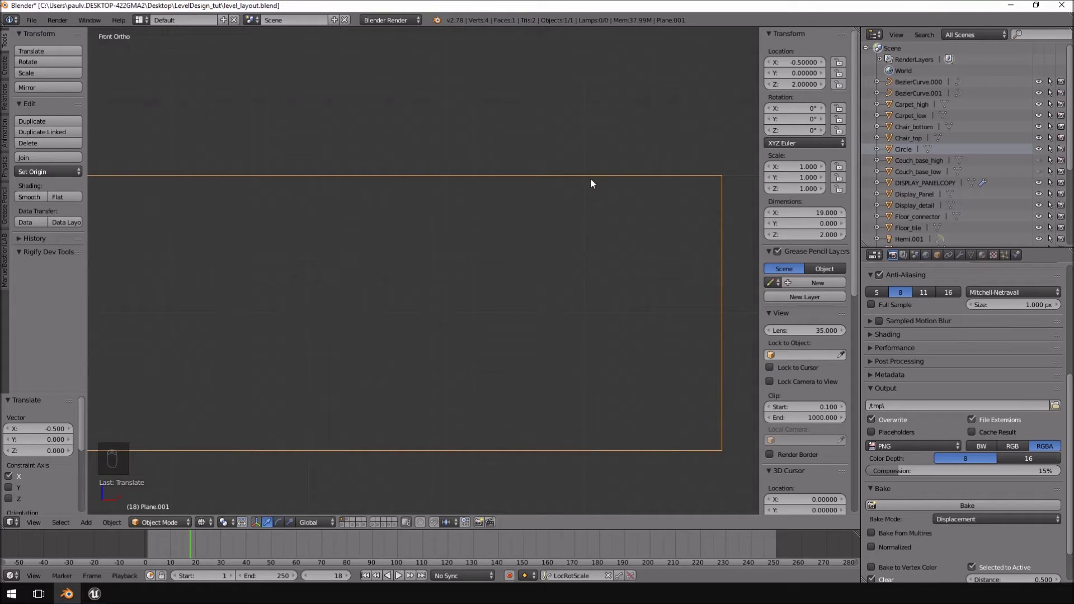
shift+middle_drag(593, 198, 618, 200)
shift+middle_drag(354, 390, 361, 376)
scroll(601, 322, down, 3)
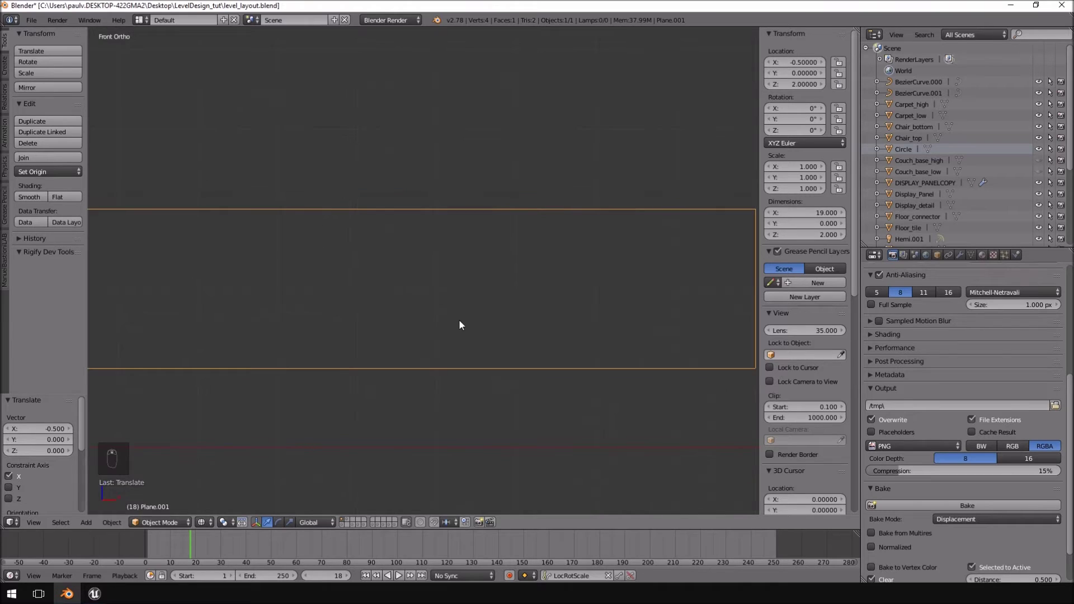
scroll(458, 324, down, 3)
scroll(458, 324, up, 2)
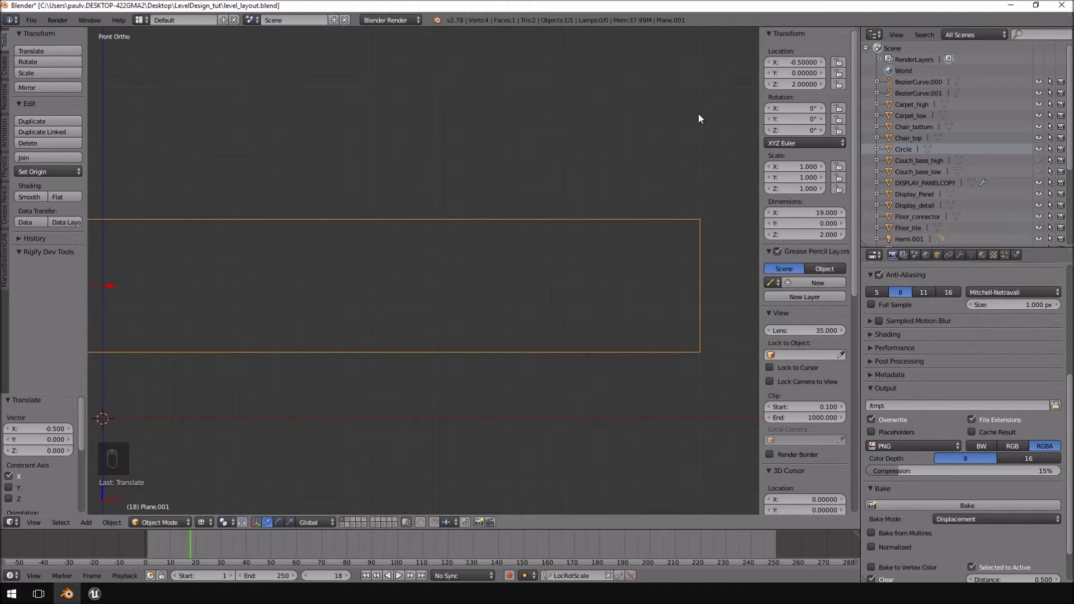
scroll(501, 295, down, 6)
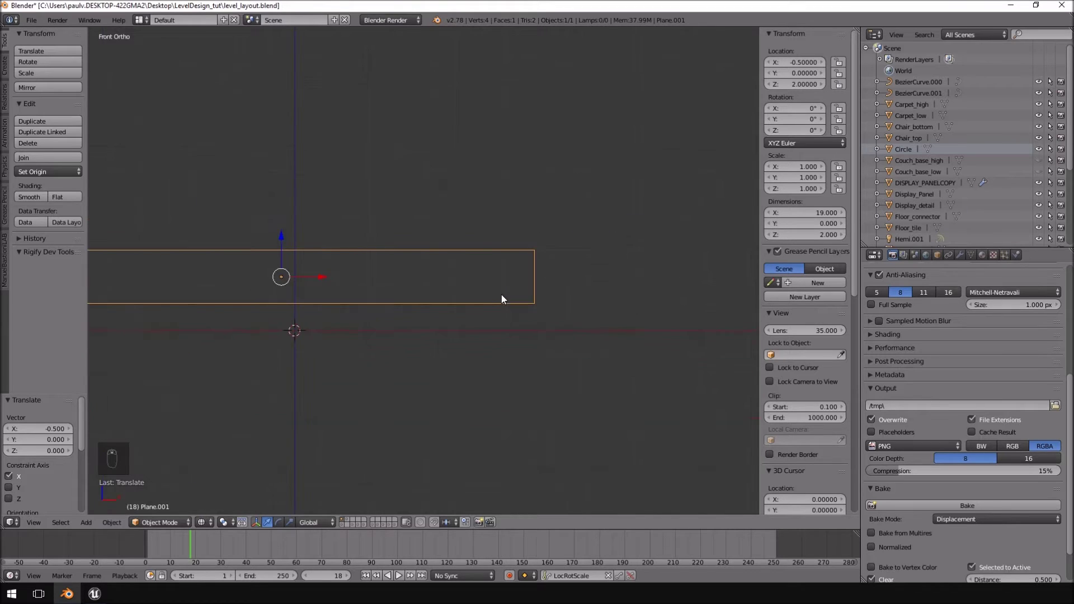
scroll(427, 277, up, 4)
scroll(529, 294, up, 5)
scroll(704, 247, down, 2)
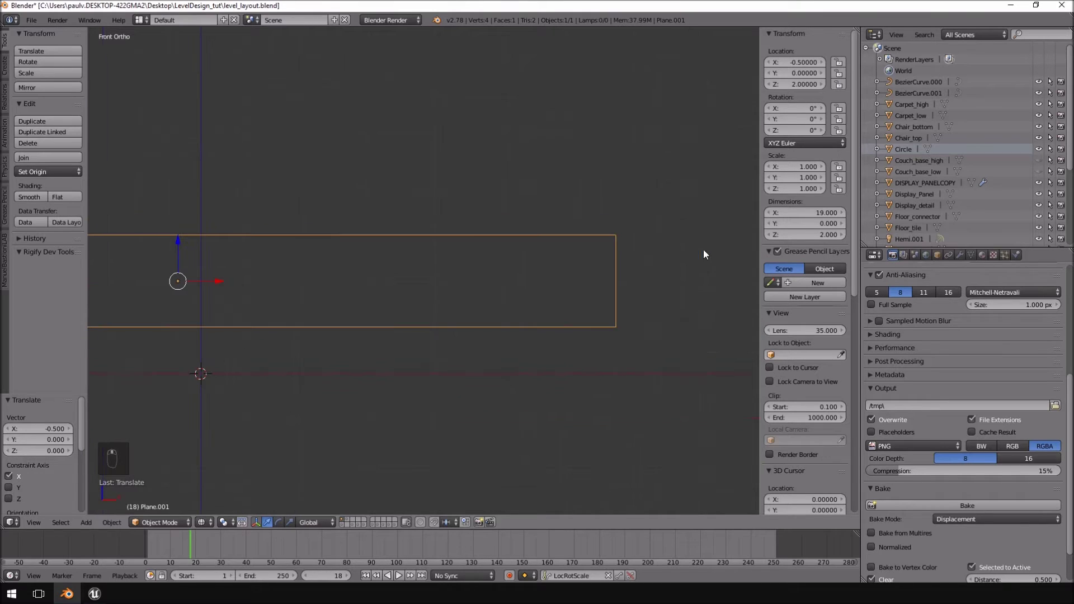
Step: Deselect the existing plane, reset the 3D cursor to the world origin and add a new mesh plane there
key(a)
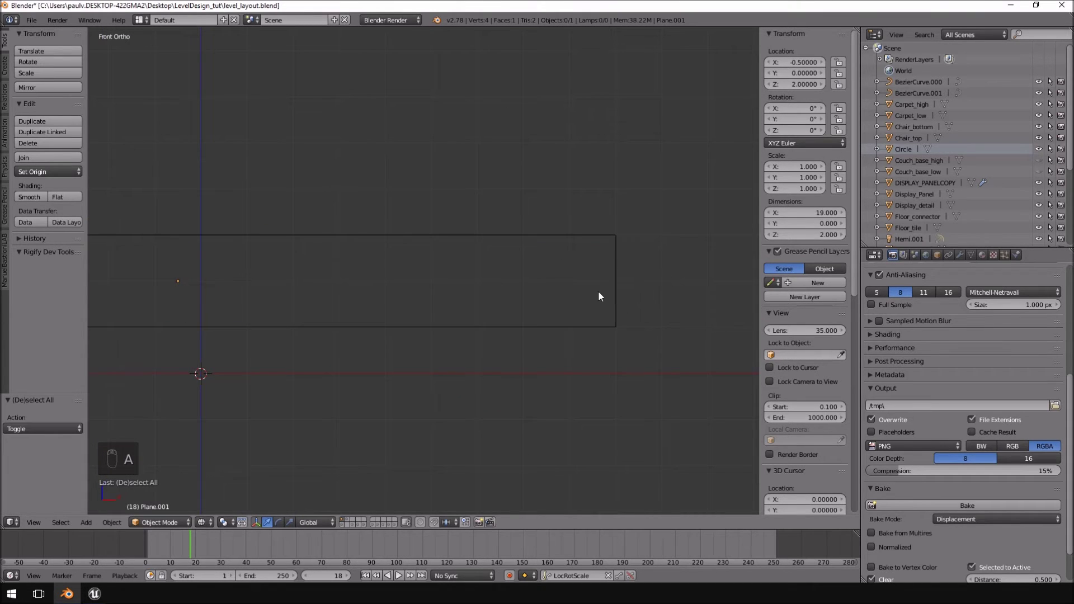
scroll(621, 311, up, 2)
key(shift+c)
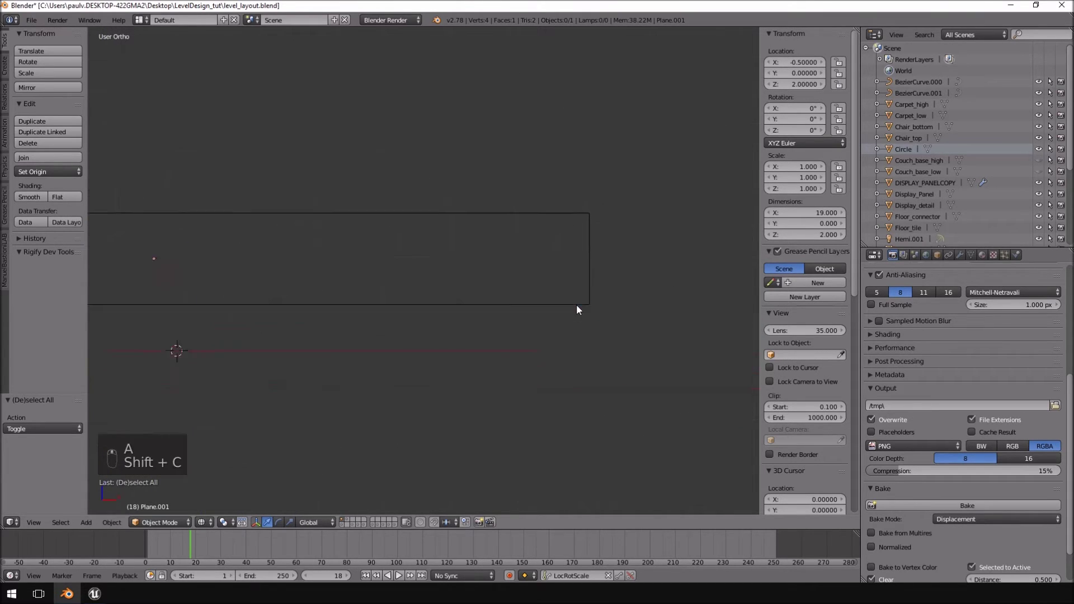
key(shift+a)
mouse_move(508, 316)
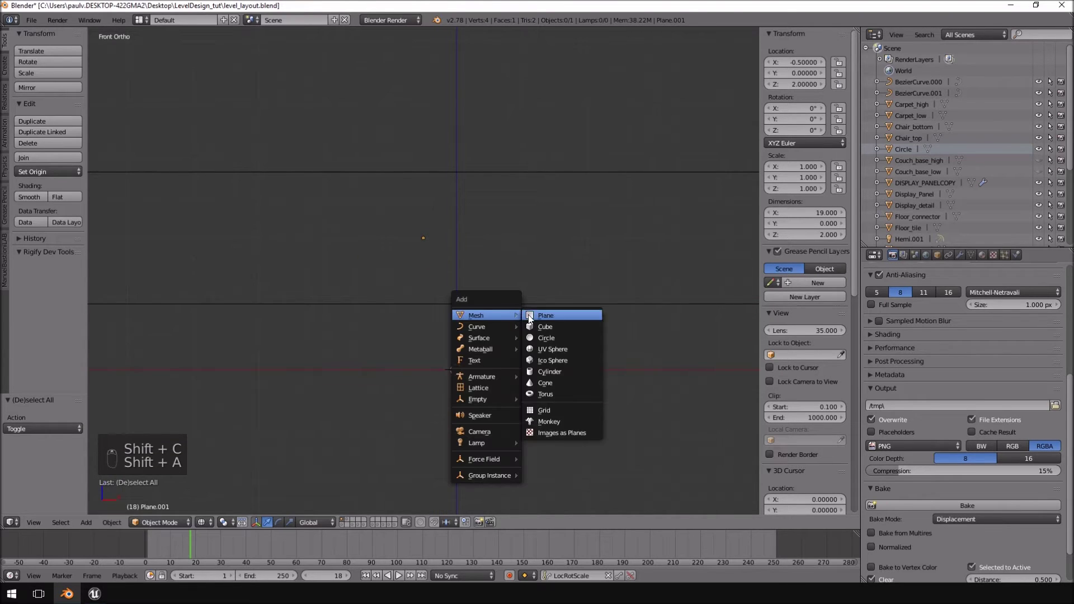
click(559, 317)
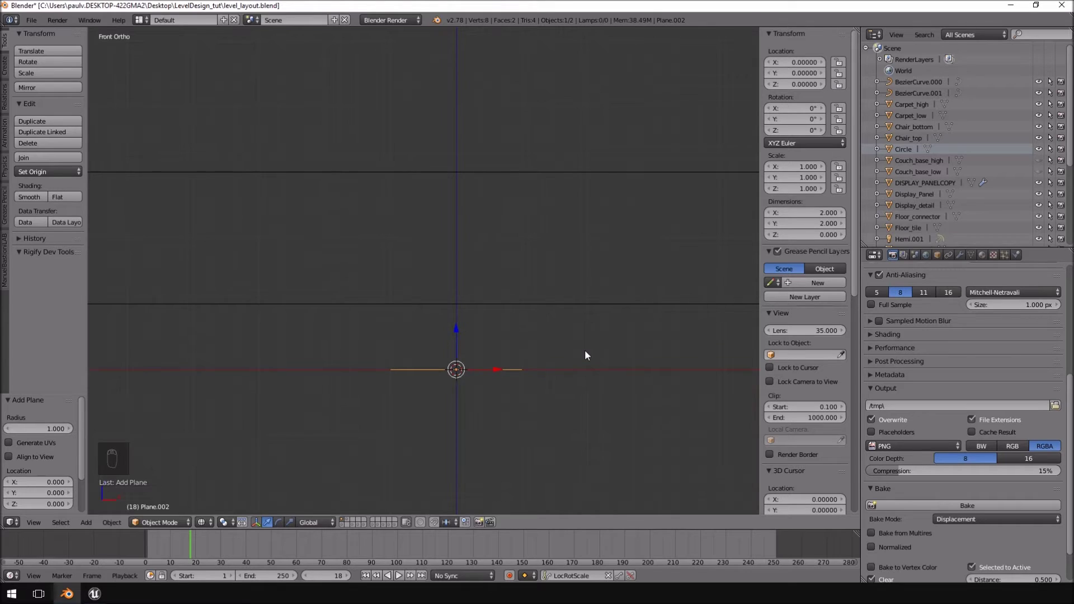
Step: Rotate the new plane 90° in side view so it stands upright facing the front view
key(KP_3)
key(KP_Decimal)
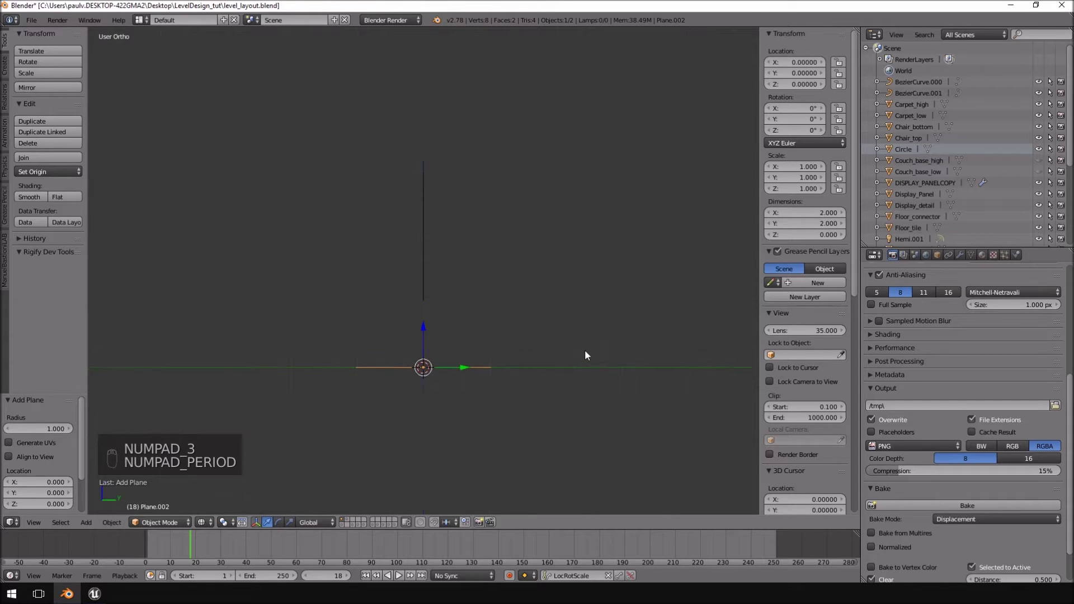
key(KP_3)
text(r90)
key(Return)
key(KP_1)
scroll(586, 355, down, 6)
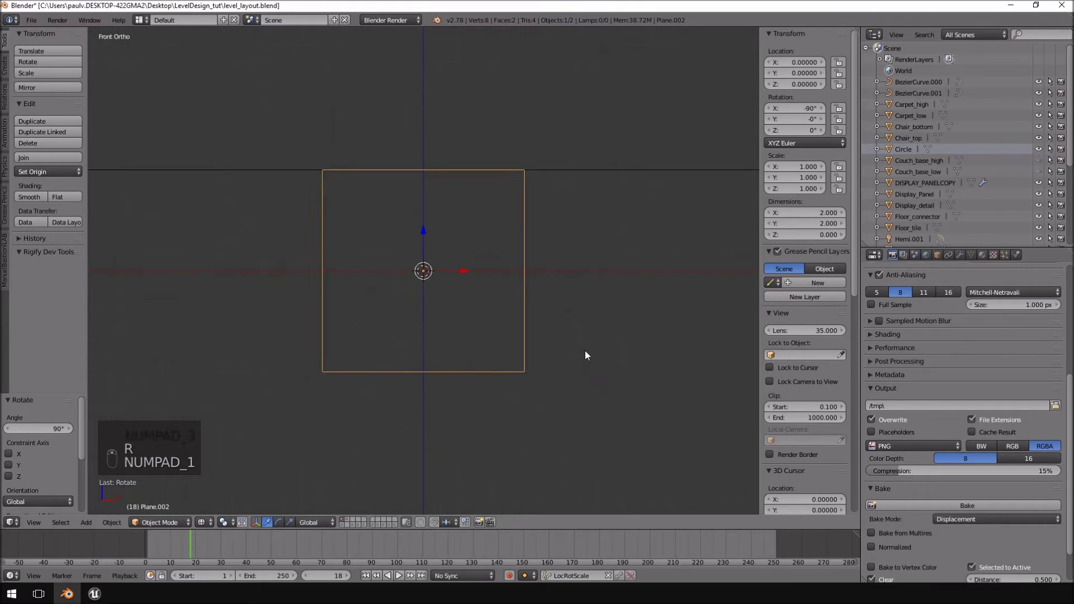
Step: Move the new plane to X 8, Z 2 so it lines up with the +X end of the long window plane
key(g)
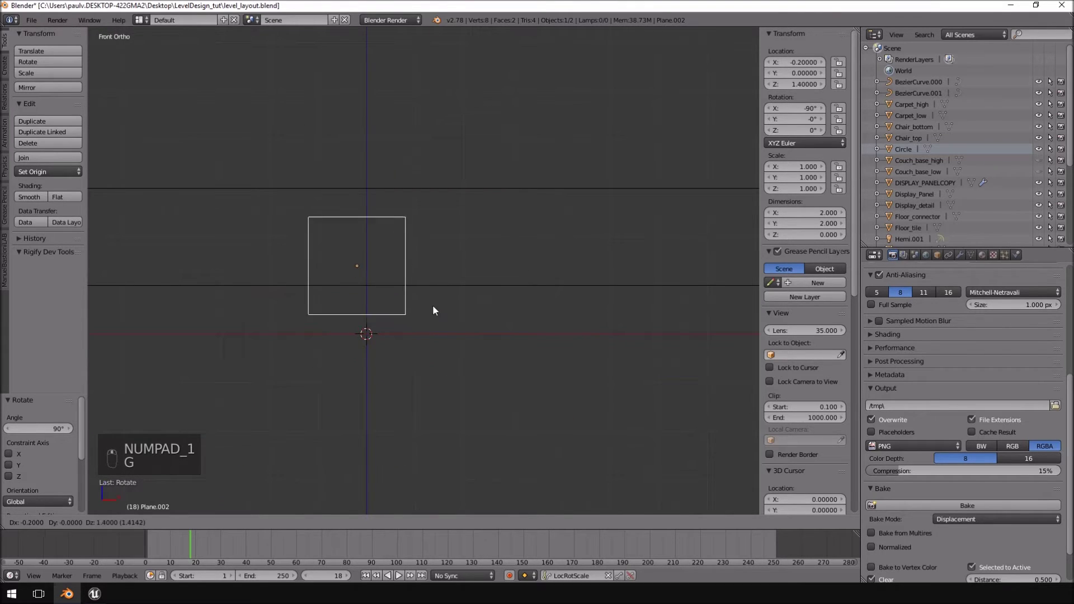
click(697, 282)
shift+middle_drag(697, 281, 288, 327)
key(g)
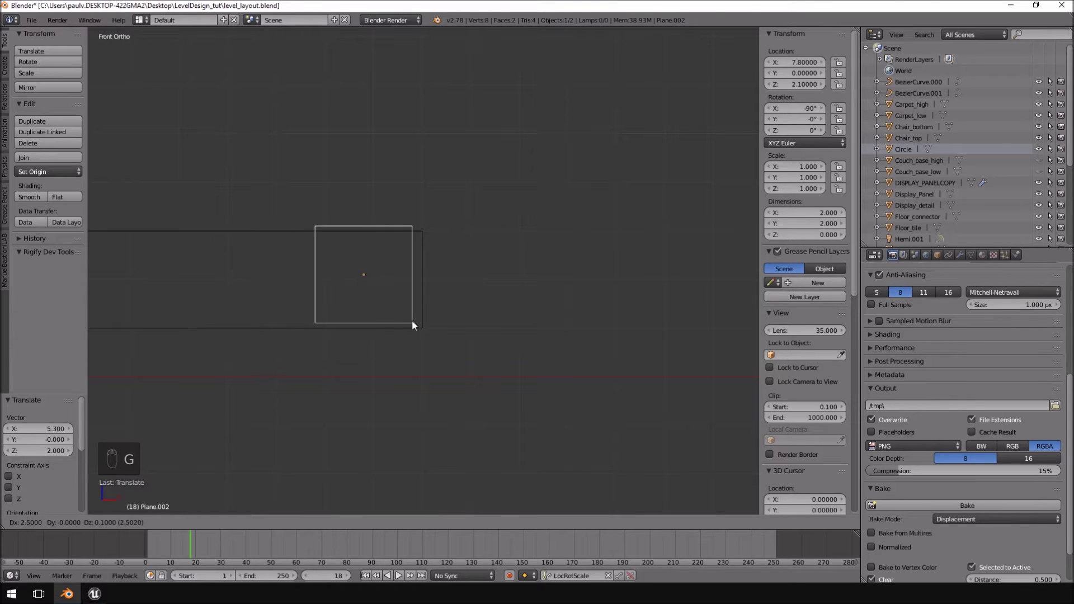
click(419, 325)
scroll(390, 311, up, 5)
shift+middle_drag(413, 338, 557, 278)
scroll(538, 296, up, 1)
Step: Move the small plane's -X side edge 1 unit along X to halve its width
scroll(537, 297, down, 2)
key(Tab)
key(a)
key(a)
mouse_move(395, 95)
ctrl+mouse_down()
mouse_move(295, 441)
mouse_move(379, 240)
ctrl+mouse_up()
key(g)
key(x)
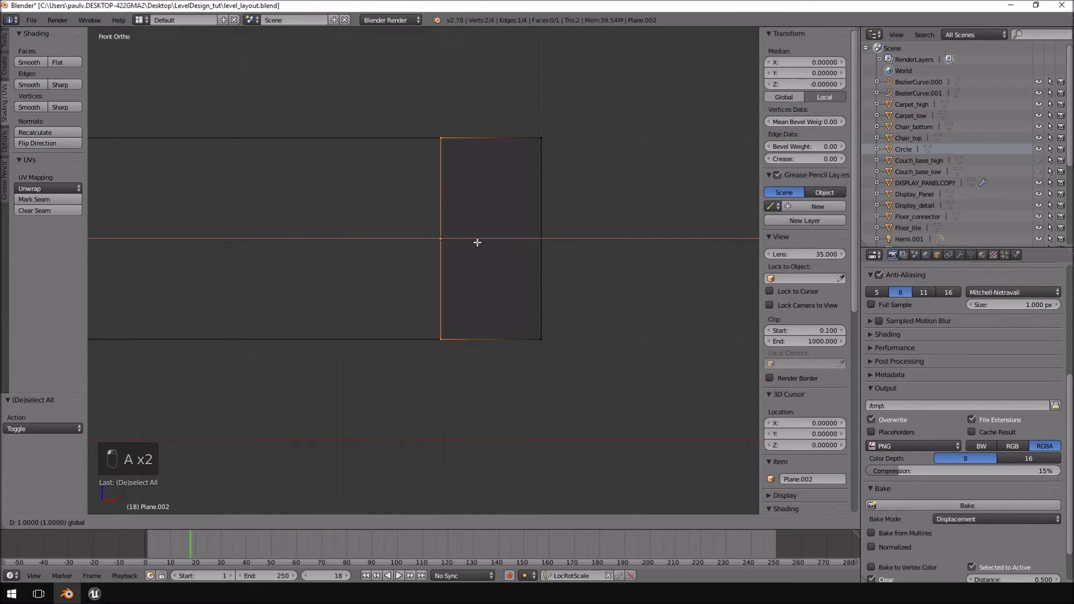
click(482, 241)
Step: Pull the small plane's +X side edge inward to leave a vertical strip 0.1 units wide
scroll(482, 238, up, 2)
shift+middle_drag(482, 238, 417, 341)
key(a)
mouse_move(550, 143)
ctrl+mouse_down()
mouse_move(492, 108)
mouse_move(507, 552)
mouse_move(552, 360)
ctrl+mouse_up()
drag(544, 314, 381, 319)
middle_drag(423, 324, 447, 297)
key(Tab)
Step: Examine the strip in solid shading at an angle and compare it with the window slats in the reference video
key(z)
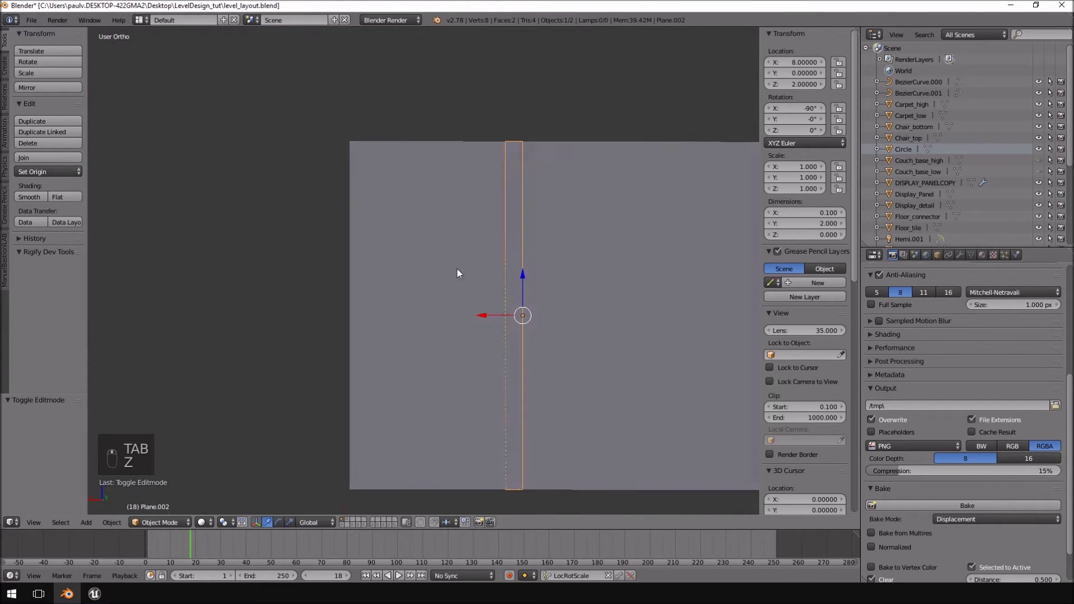
middle_drag(455, 267, 492, 263)
drag(1073, 75, 523, 77)
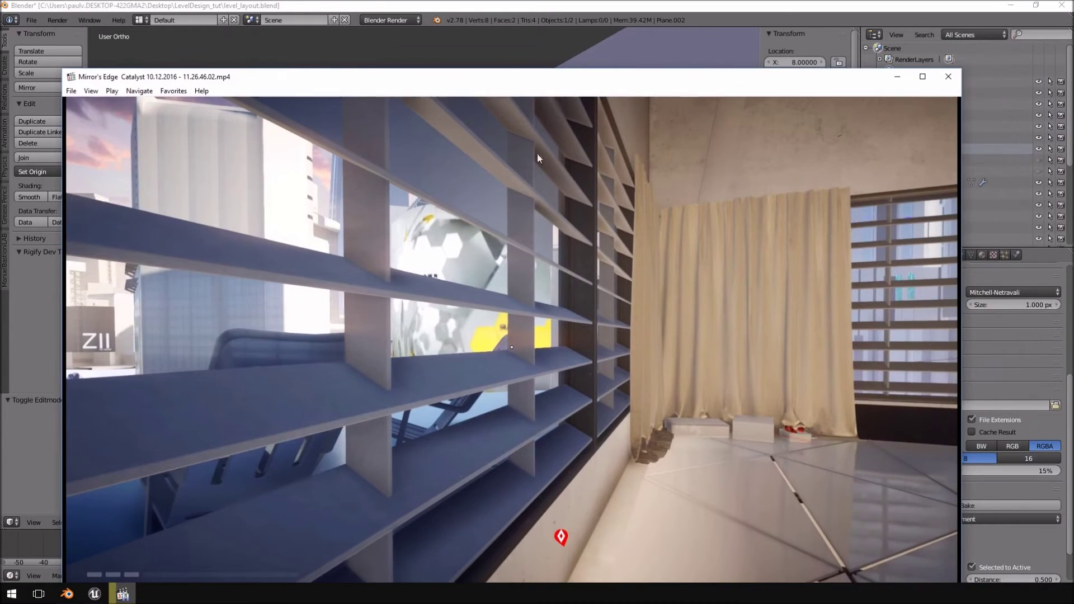
drag(568, 70, 1073, 62)
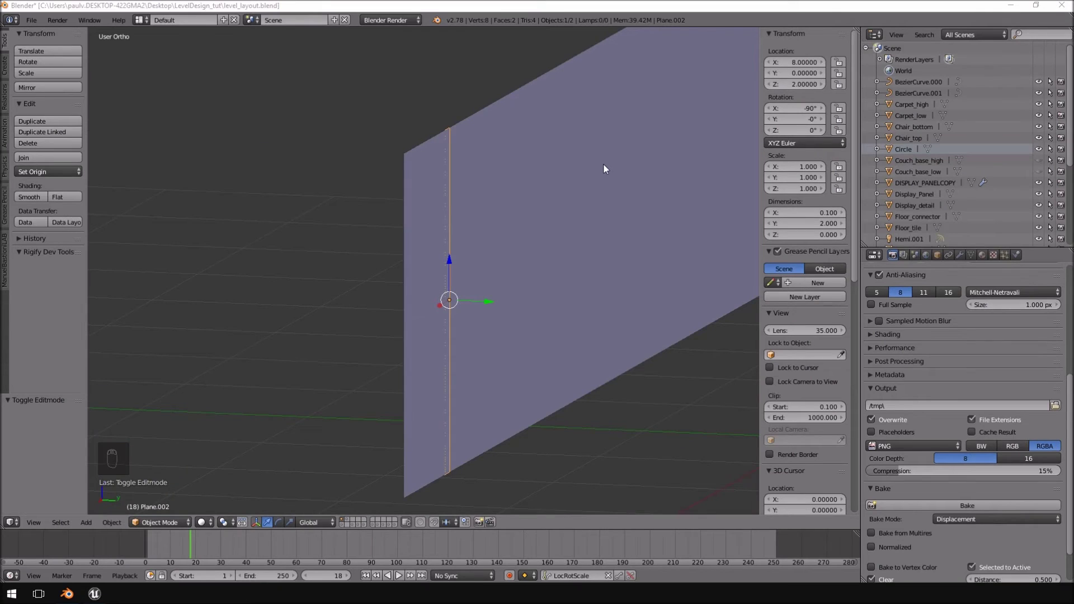
click(613, 4)
Step: Move the strip's +X side edge -0.05 units along X in front view to make the strip 0.05 units wide
key(KP_1)
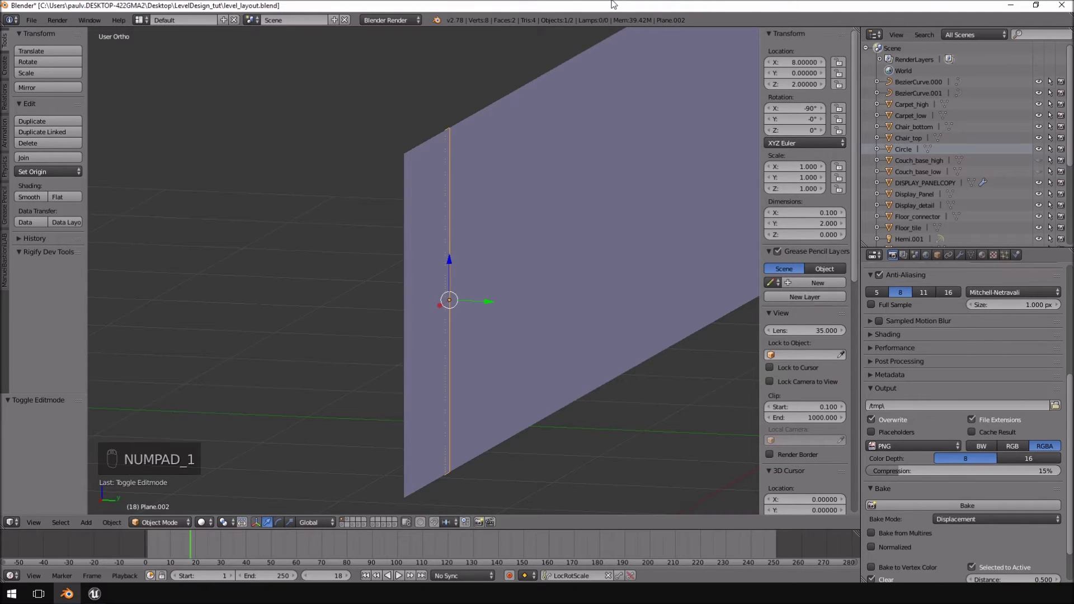
key(KP_2)
key(KP_1)
scroll(437, 153, up, 1)
shift+middle_drag(365, 105, 469, 164)
scroll(428, 200, up, 4)
shift+middle_drag(429, 204, 429, 324)
scroll(419, 225, up, 4)
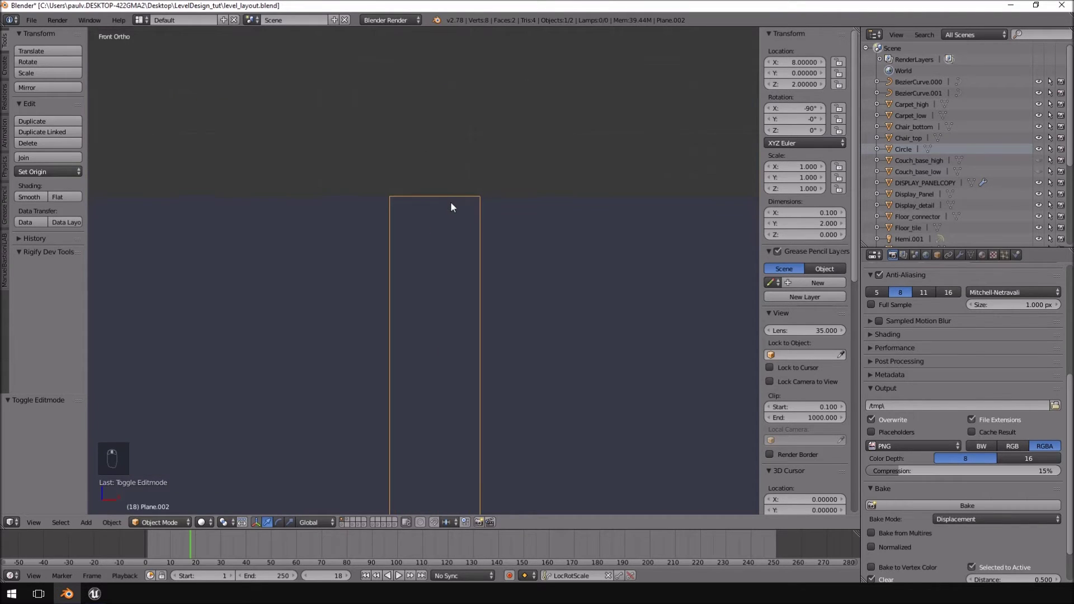
key(Tab)
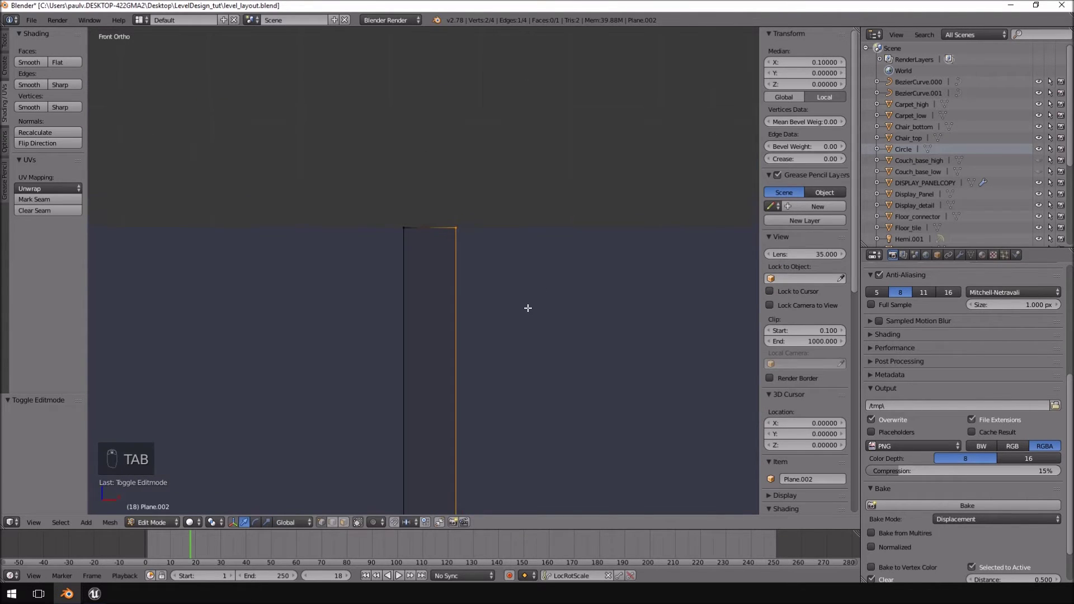
key(g)
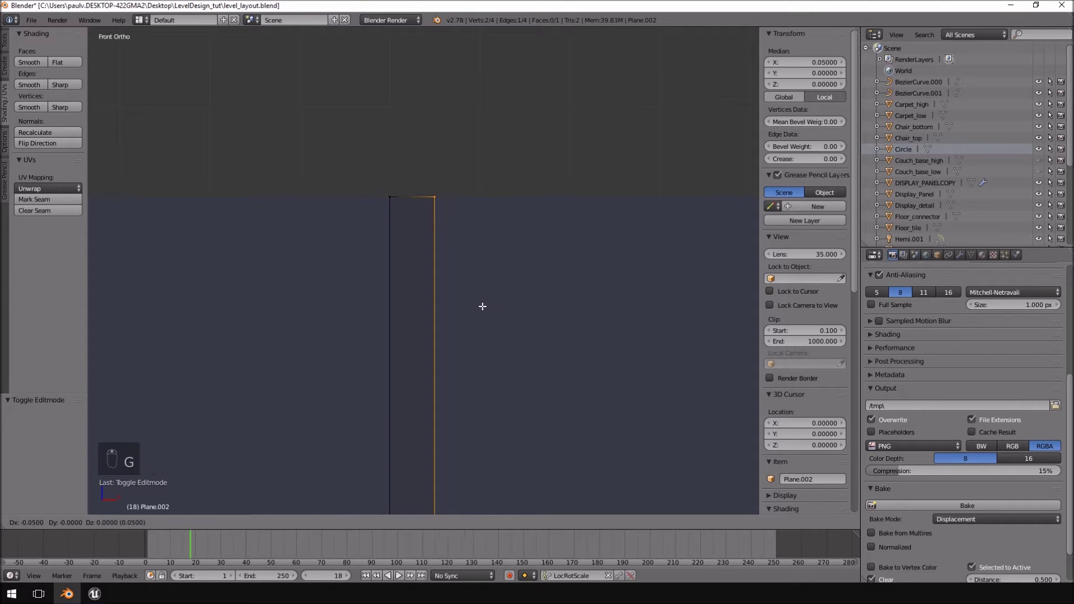
click(482, 305)
scroll(482, 305, down, 3)
scroll(501, 288, up, 1)
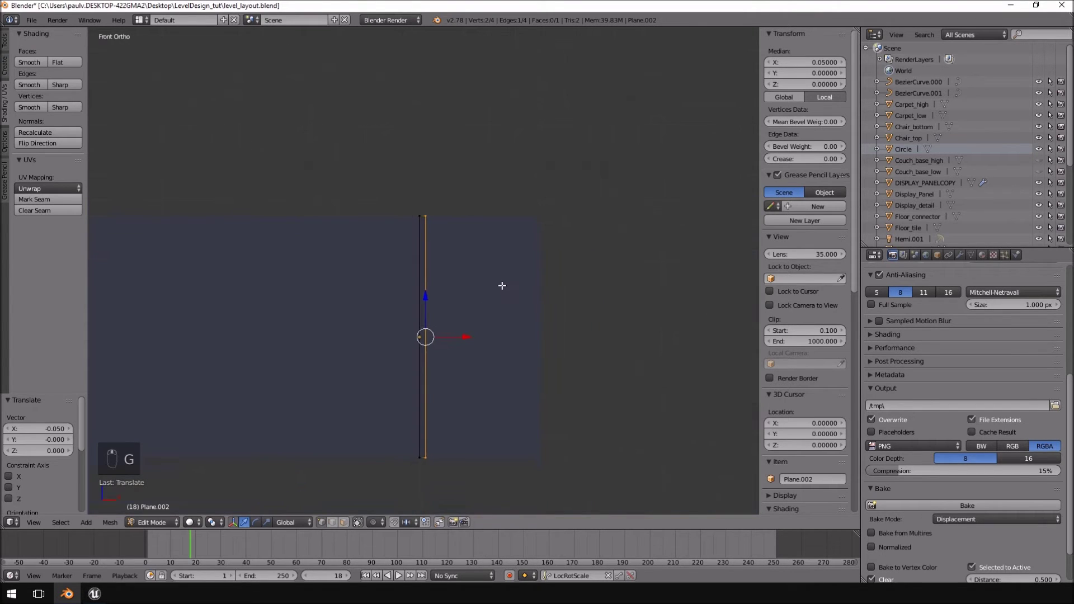
Step: Check the strip's dimensions in object mode and view its mesh in wireframe shading in edit mode
key(a)
scroll(502, 286, up, 1)
key(a)
key(Tab)
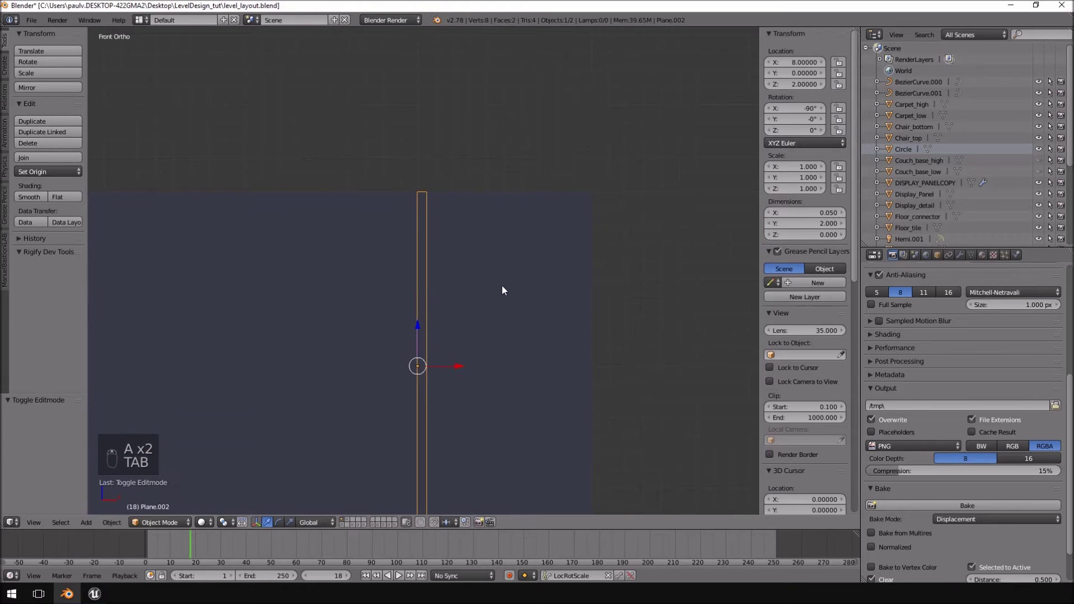
scroll(502, 285, up, 4)
key(Tab)
scroll(502, 285, down, 4)
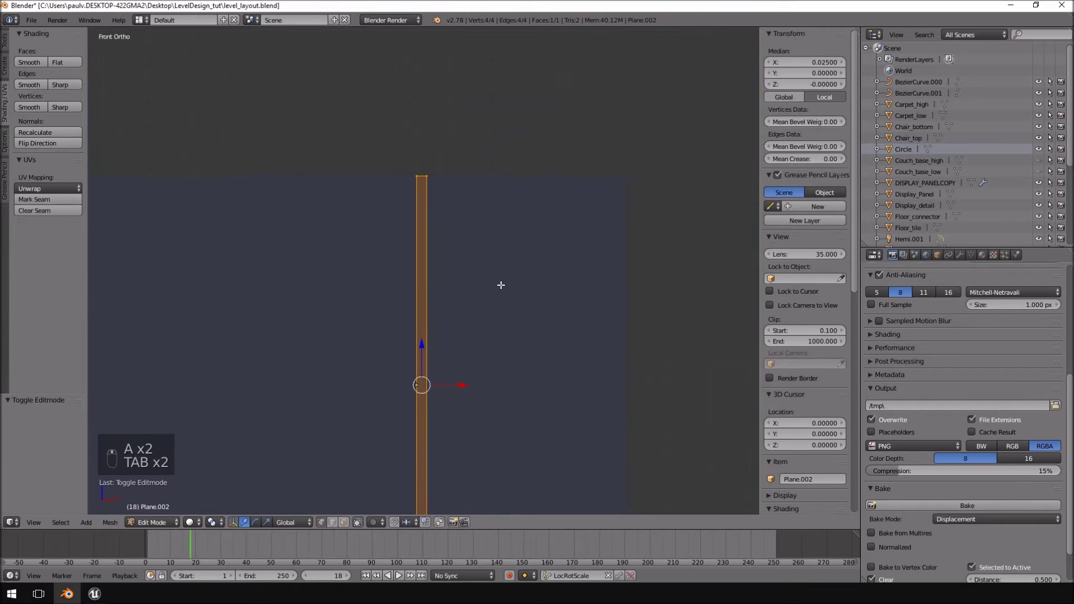
key(z)
shift+scroll(481, 314, down, 4)
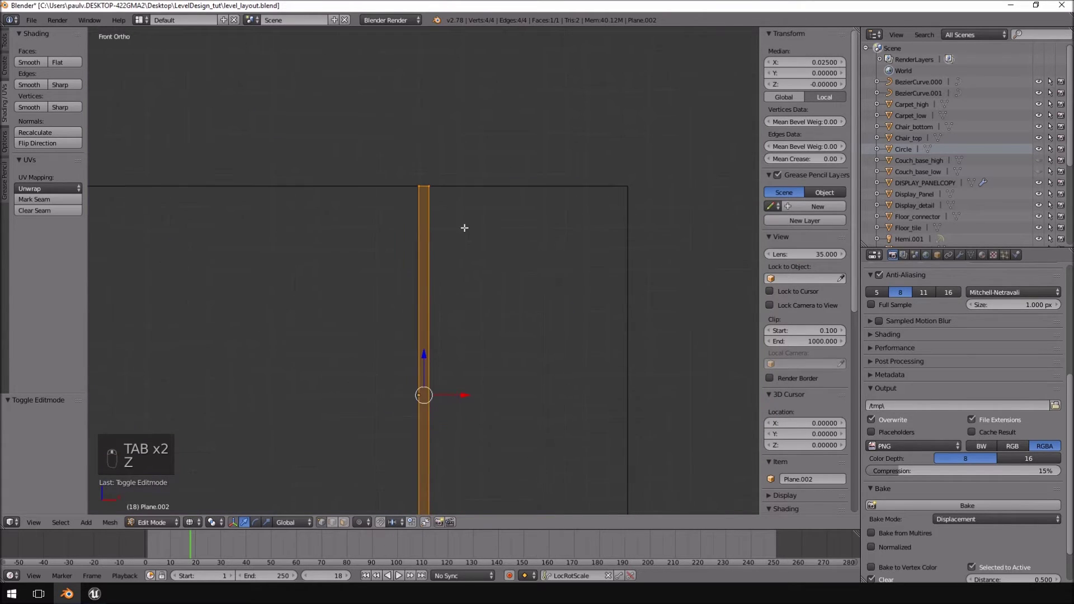
Step: Add a loop cut across the strip and position it 0.05 units below the strip's upper end
key(a)
key(ctrl+r)
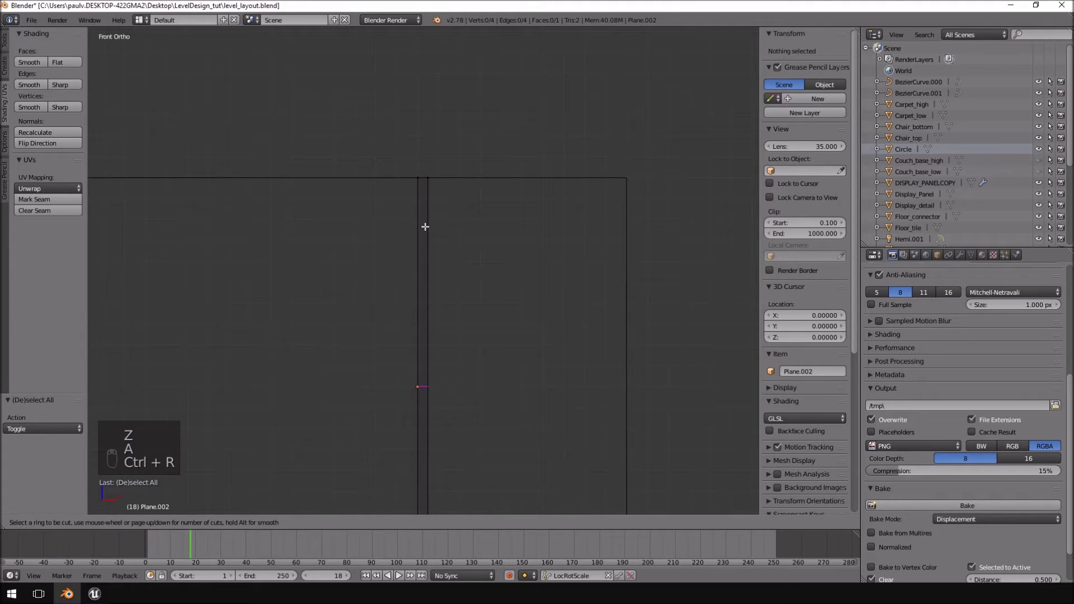
click(423, 339)
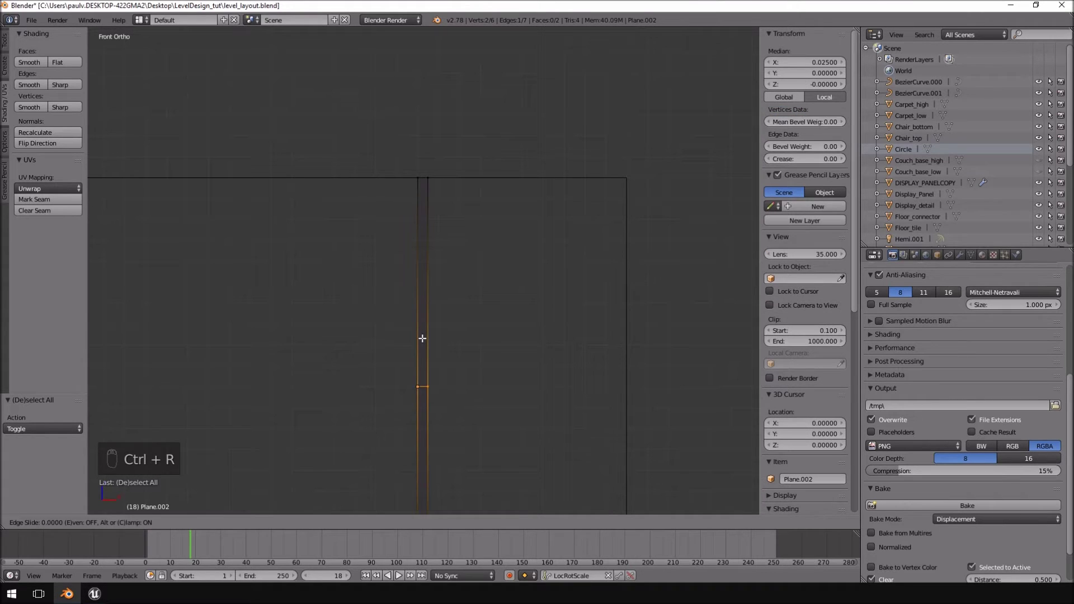
click(442, 140)
scroll(456, 295, up, 5)
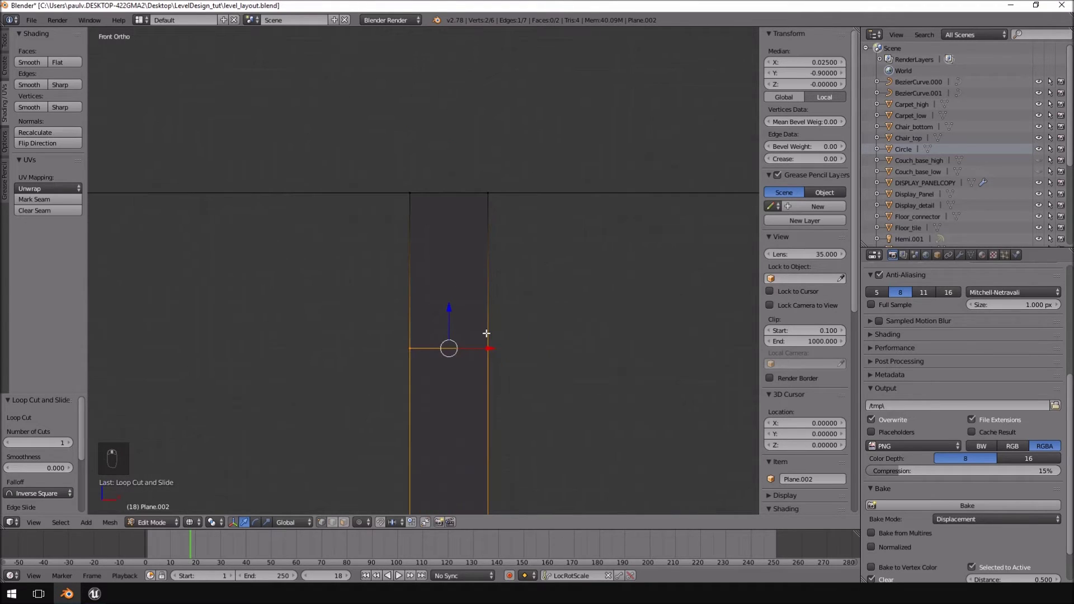
key(g)
click(489, 260)
Step: Add a second loop cut across the strip and slide it to about 0.2 units above the lower end
scroll(494, 365, down, 7)
shift+middle_drag(490, 431, 466, 470)
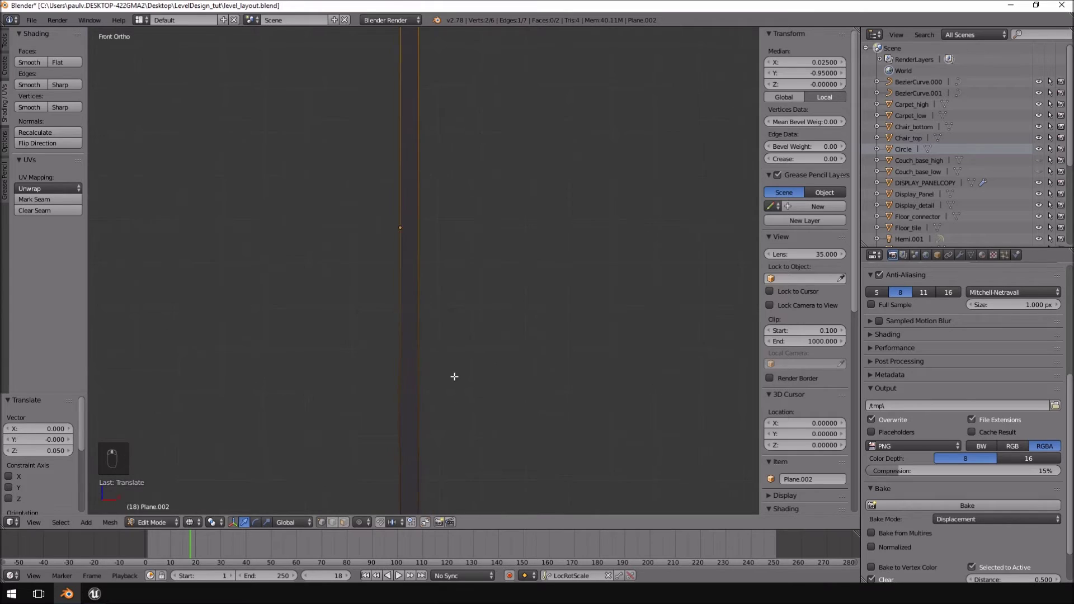
scroll(454, 377, down, 4)
key(a)
key(ctrl+r)
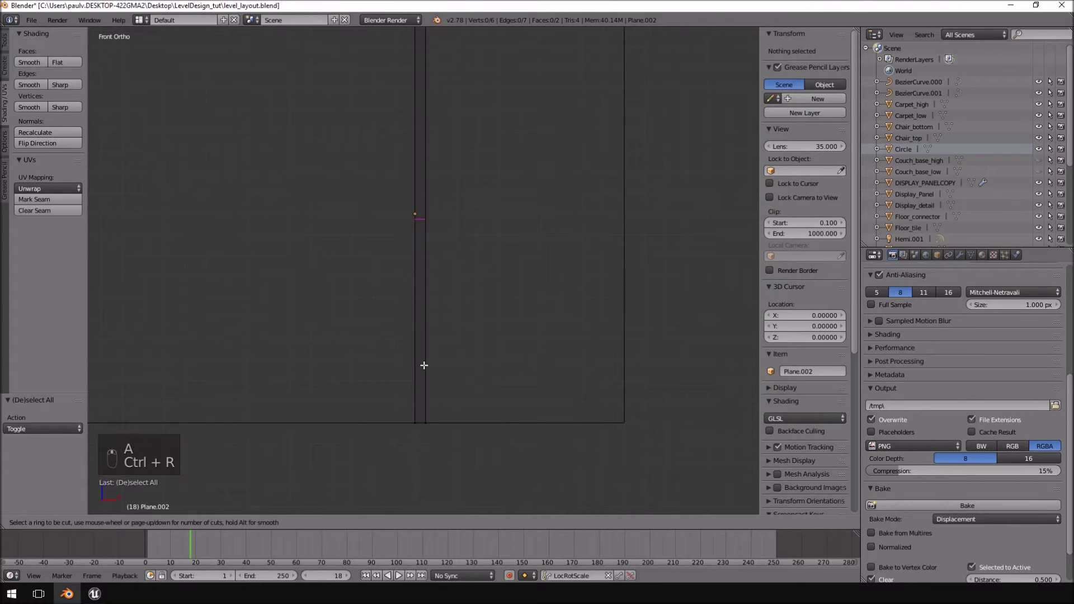
click(425, 366)
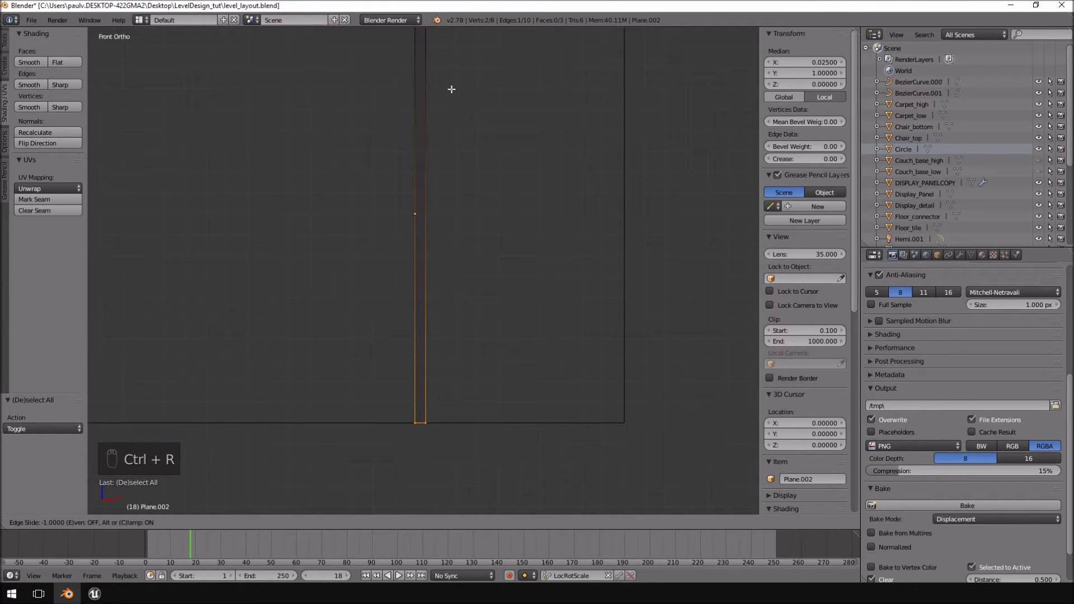
click(454, 51)
Step: Lower the second loop cut along Z and snap it to the grid, 0.05 units above the strip's lower end
shift+middle_drag(458, 241, 460, 42)
scroll(427, 225, up, 5)
shift+middle_drag(421, 168, 460, 436)
scroll(451, 334, up, 5)
shift+middle_drag(570, 332, 504, 126)
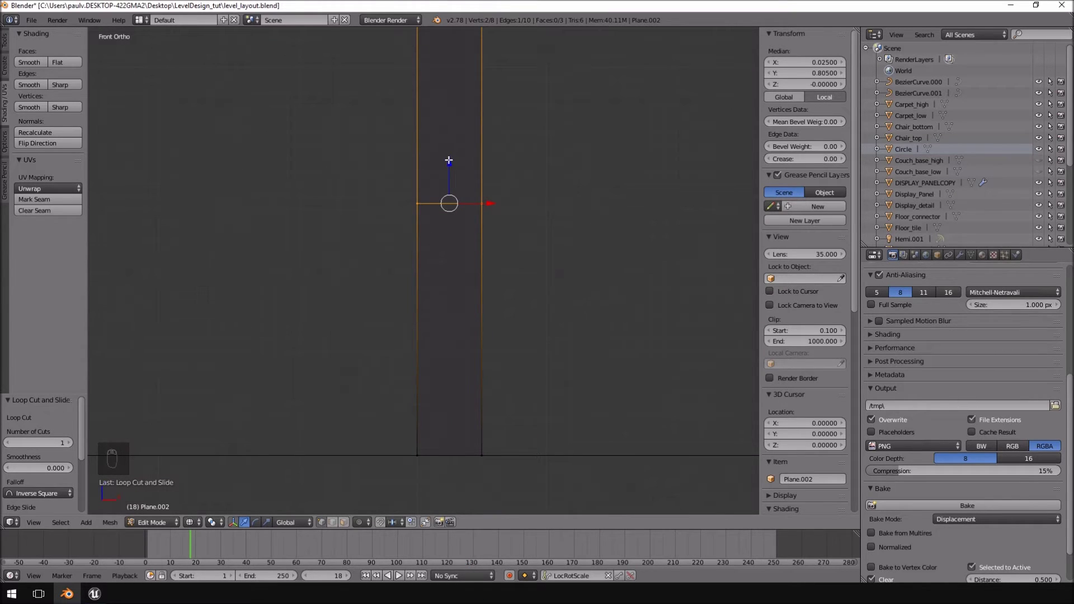
key(g)
key(z)
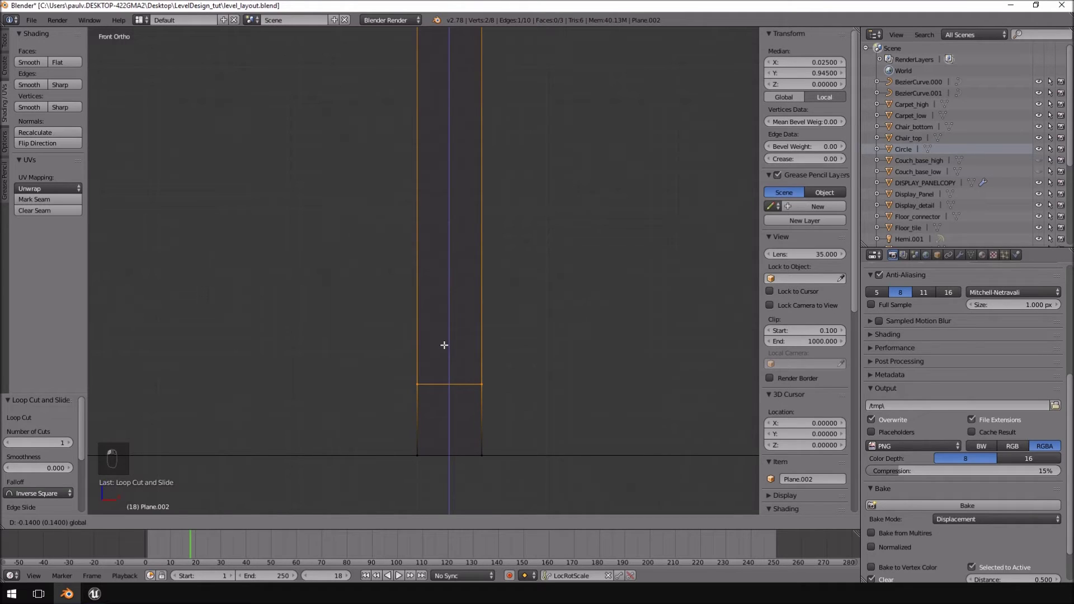
click(444, 345)
key(g)
key(z)
click(451, 348)
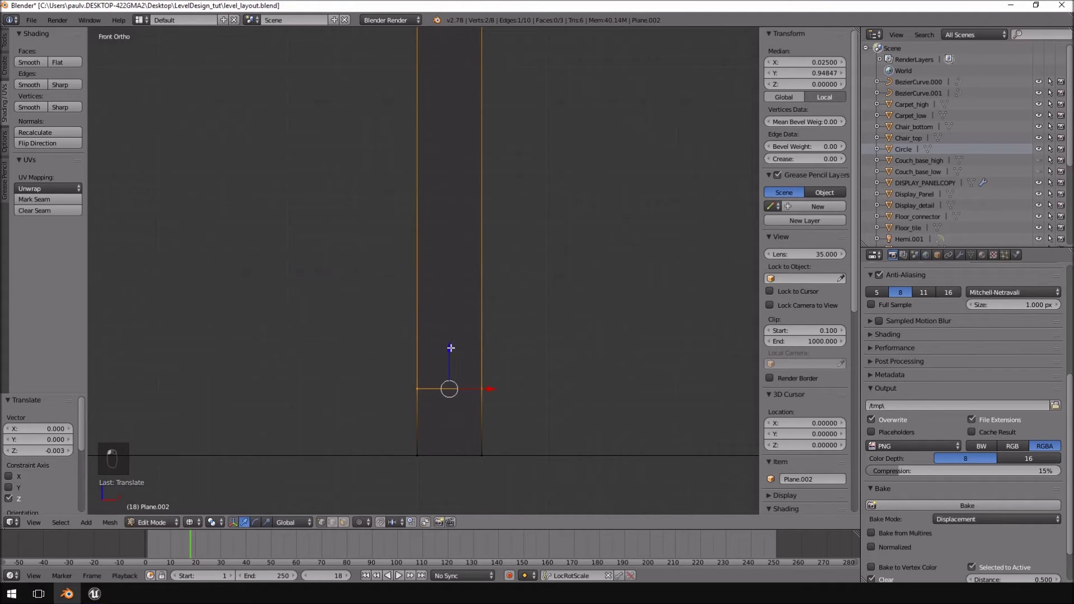
key(shift+s)
click(421, 388)
Step: Select the whole strip mesh and duplicate it 0.9 units along X, near the end of the window plane
scroll(557, 299, down, 4)
scroll(557, 299, down, 3)
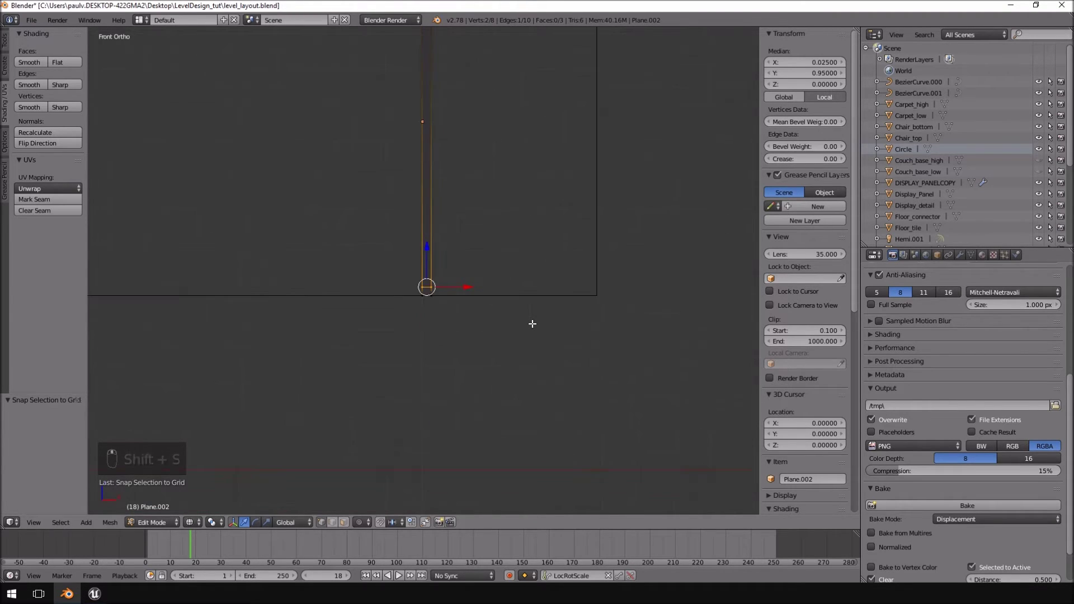
shift+middle_drag(504, 200, 492, 314)
key(a)
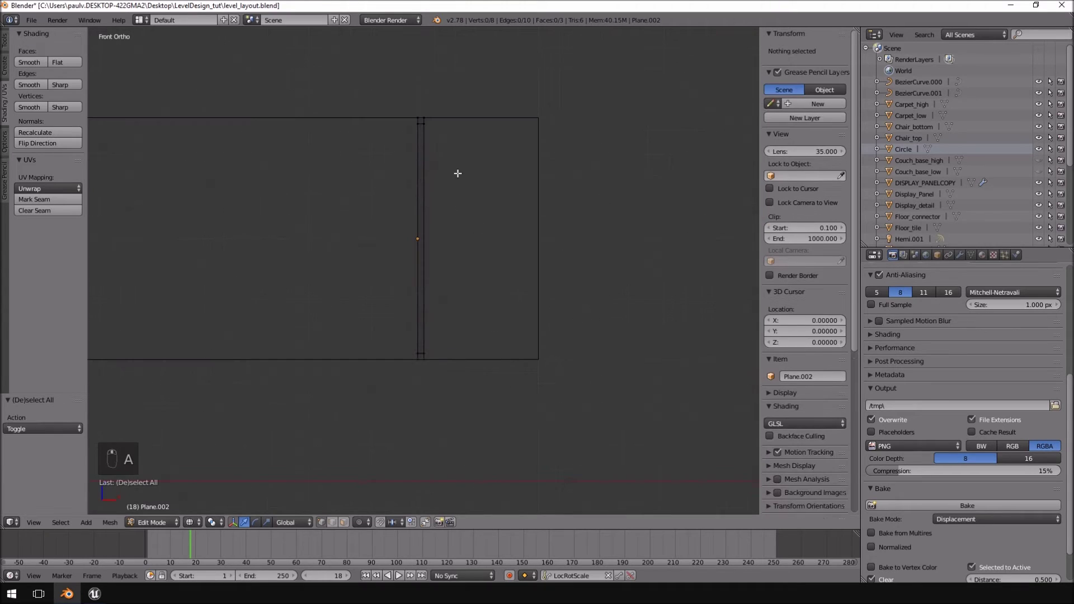
key(Tab)
key(Tab)
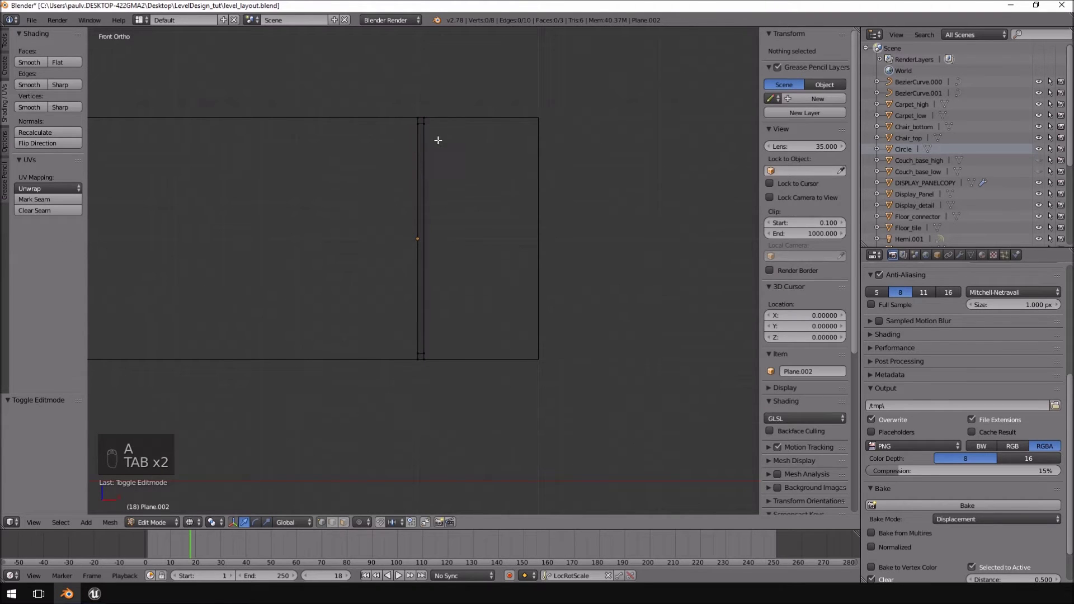
key(a)
key(a)
key(a)
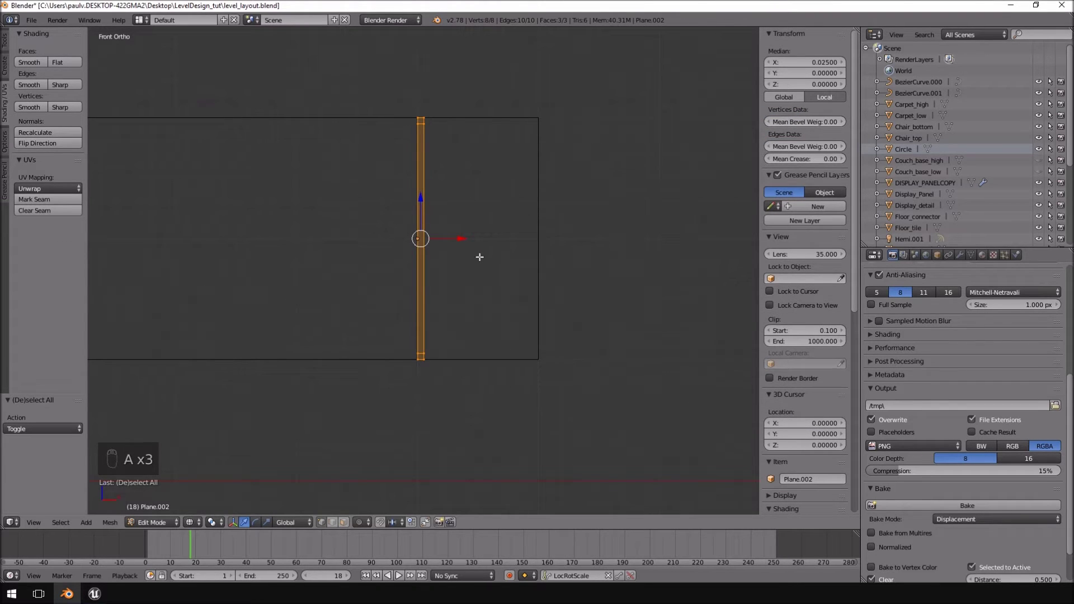
key(shift+d)
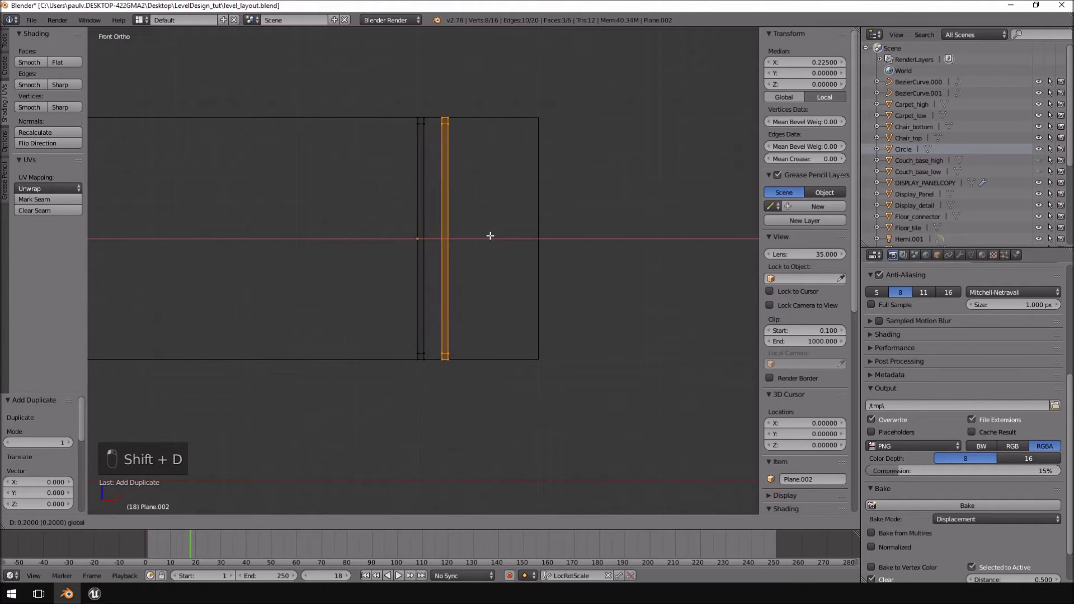
click(576, 236)
scroll(576, 243, up, 4)
shift+middle_drag(598, 266, 384, 187)
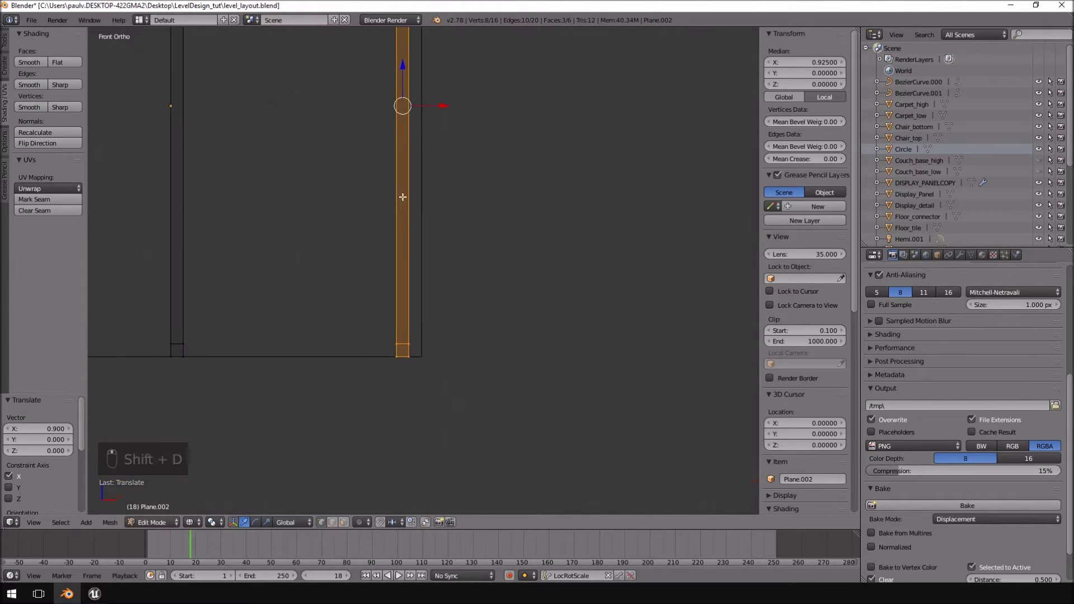
Step: Move the duplicated frame strip along X until its outer edge meets the end of the window plane
scroll(456, 235, up, 5)
key(g)
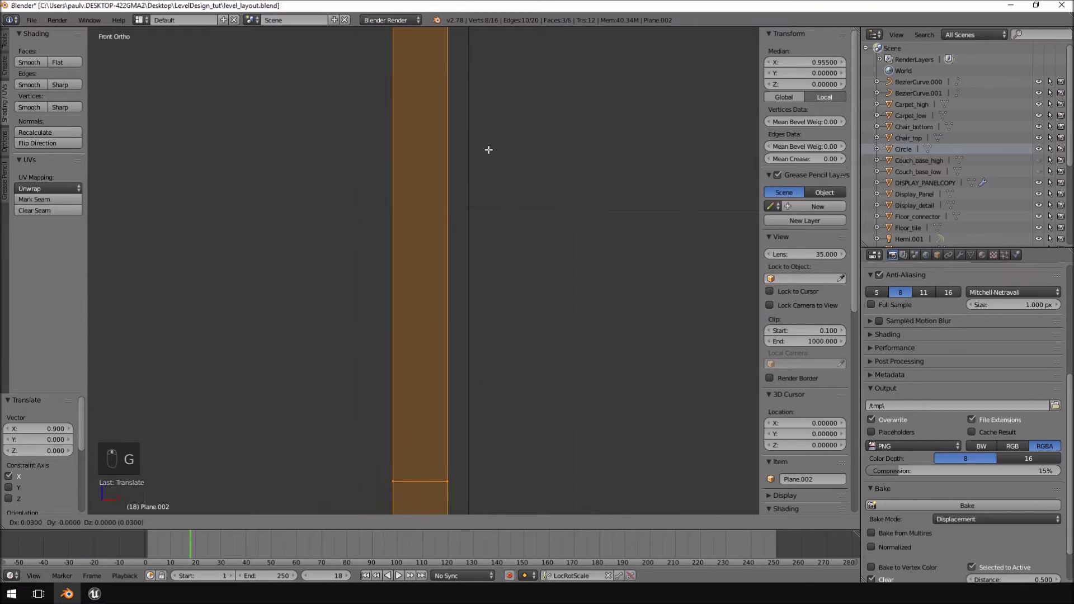
click(505, 149)
Step: Fill a face between the lower end segments of the two vertical strips to form the bottom frame bar
scroll(456, 258, down, 7)
shift+middle_drag(454, 307, 472, 366)
right_click(467, 365)
shift+right_click(466, 371)
shift+right_click(308, 371)
shift+right_click(308, 366)
key(f)
shift+scroll(427, 252, up, 8)
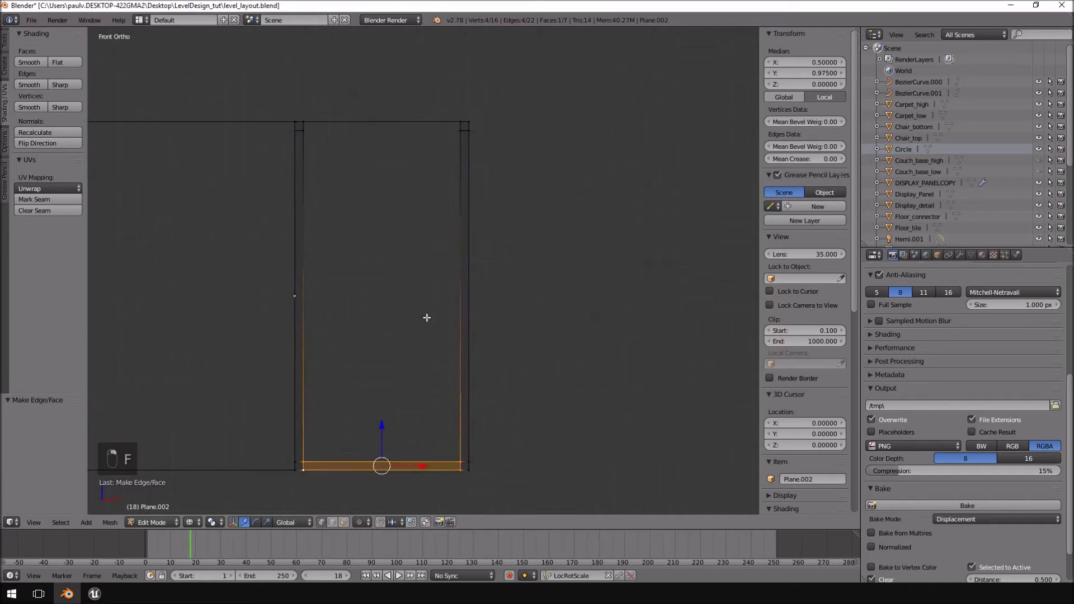
Step: Fill a face between the upper end segments of the two strips, closing the rectangular frame, and clear the selection
right_click(304, 344)
shift+right_click(304, 338)
shift+right_click(465, 333)
shift+right_click(464, 340)
key(f)
key(z)
scroll(455, 377, down, 5)
key(z)
key(a)
Step: View the frame from the right side and select its whole mesh
middle_drag(461, 358, 554, 372)
key(KP_1)
key(KP_3)
key(Tab)
key(Tab)
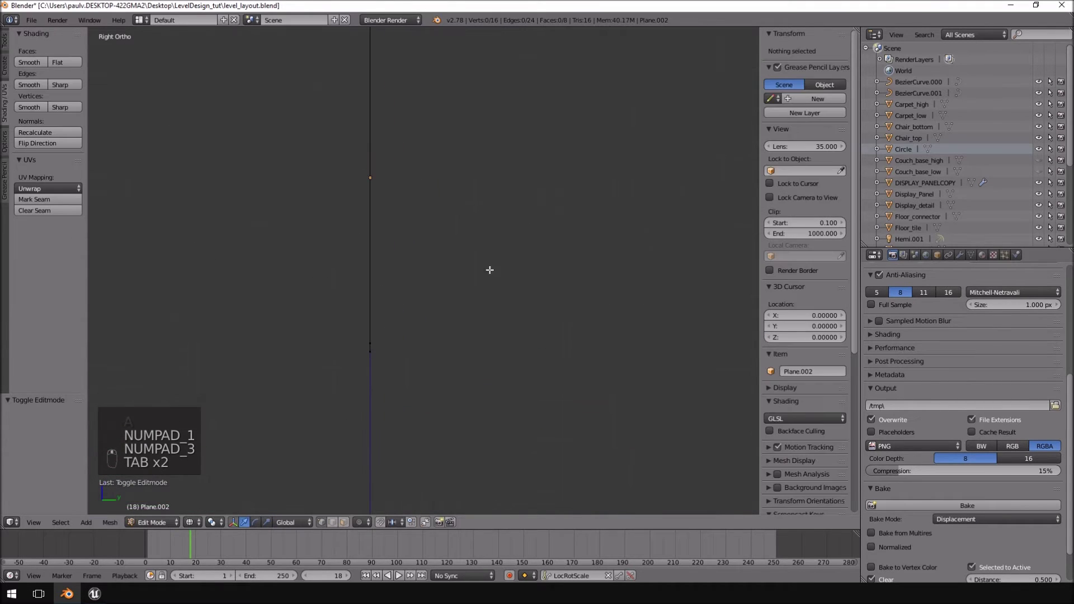
key(a)
key(a)
key(a)
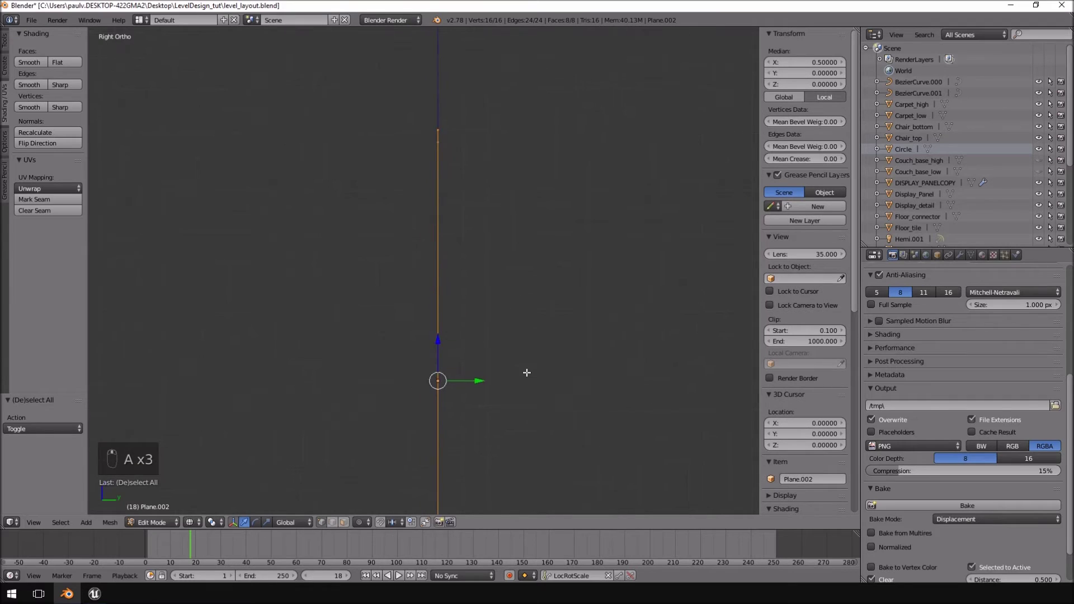
drag(482, 387, 474, 390)
scroll(482, 394, up, 5)
shift+middle_drag(484, 399, 437, 81)
key(g)
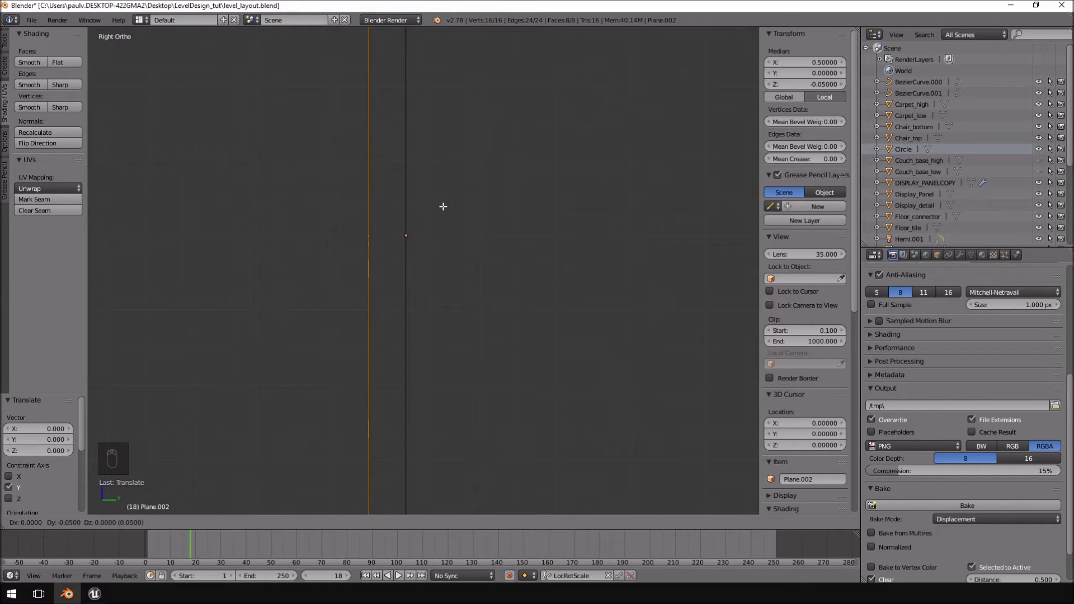
key(Escape)
key(KP_Decimal)
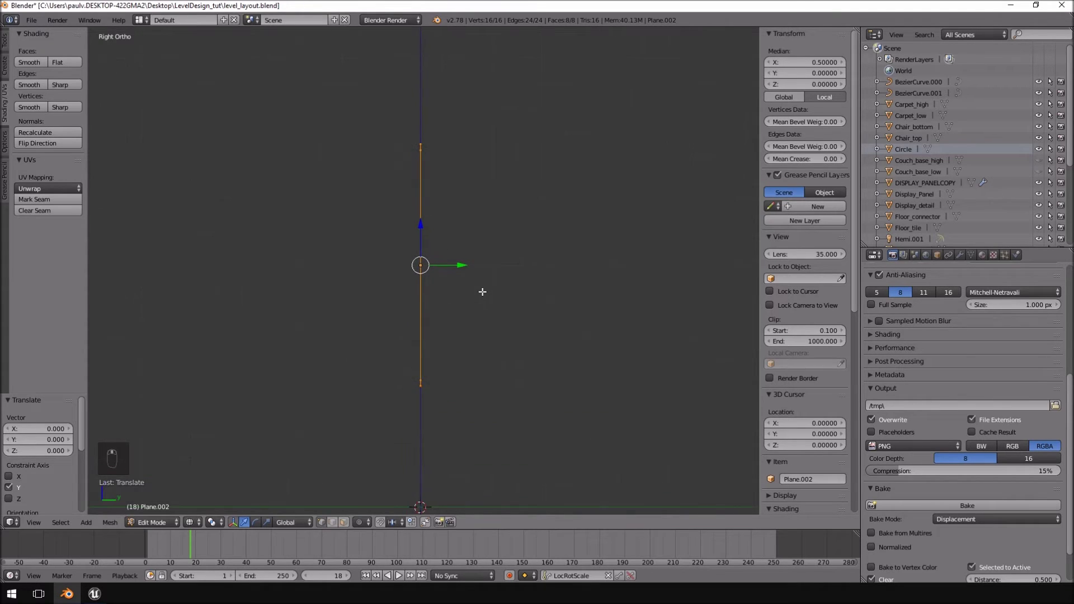
Step: Switch to Unreal to examine the wall thickness at the window opening, and return to Blender
key(alt+Tab)
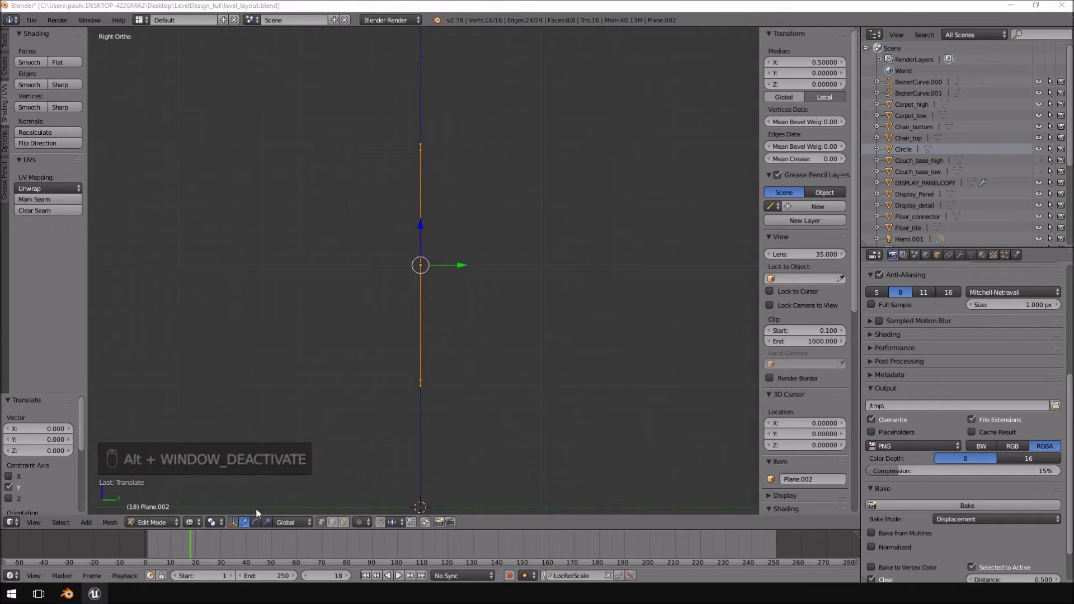
click(94, 594)
mouse_move(664, 246)
right_down()
mouse_move(481, 308)
mouse_move(672, 242)
right_up()
right_drag(566, 275, 597, 222)
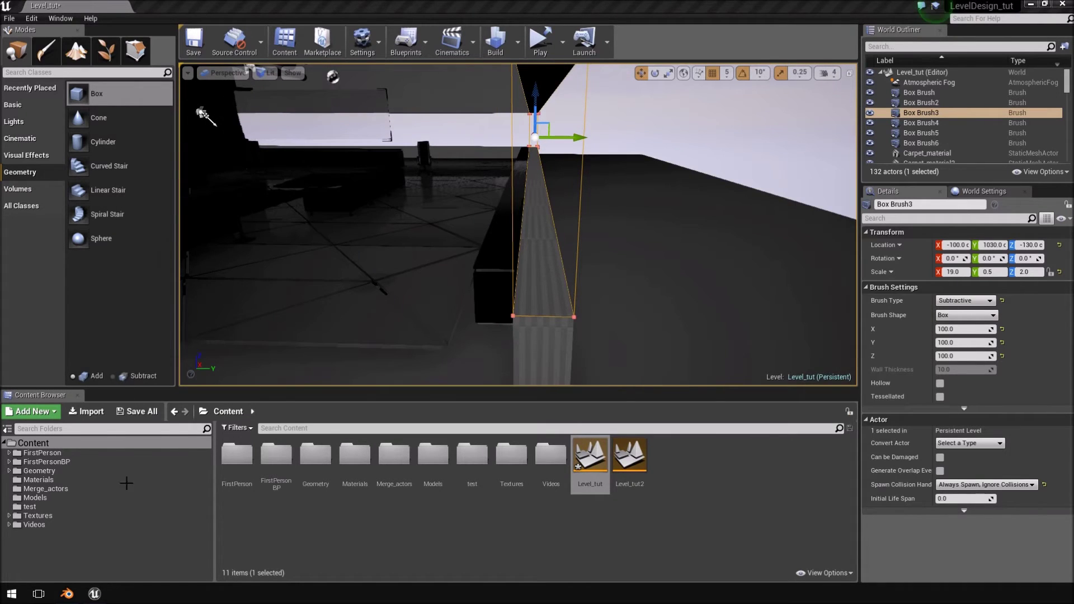
click(67, 594)
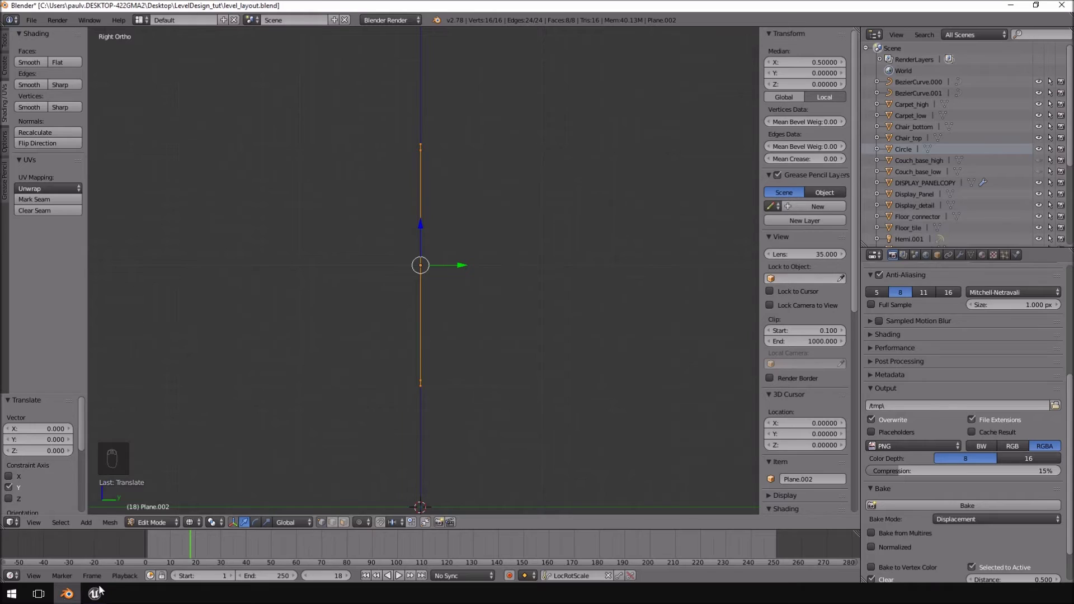
Step: Extrude the whole frame mesh 0.1 units and apply the object's rotation and scale
key(e)
click(531, 265)
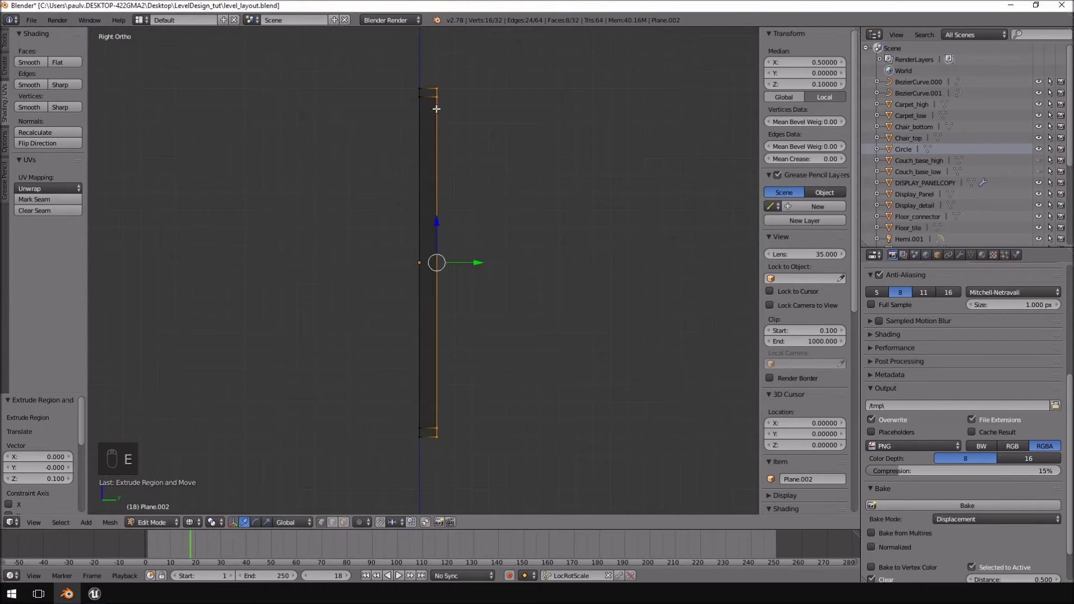
key(Tab)
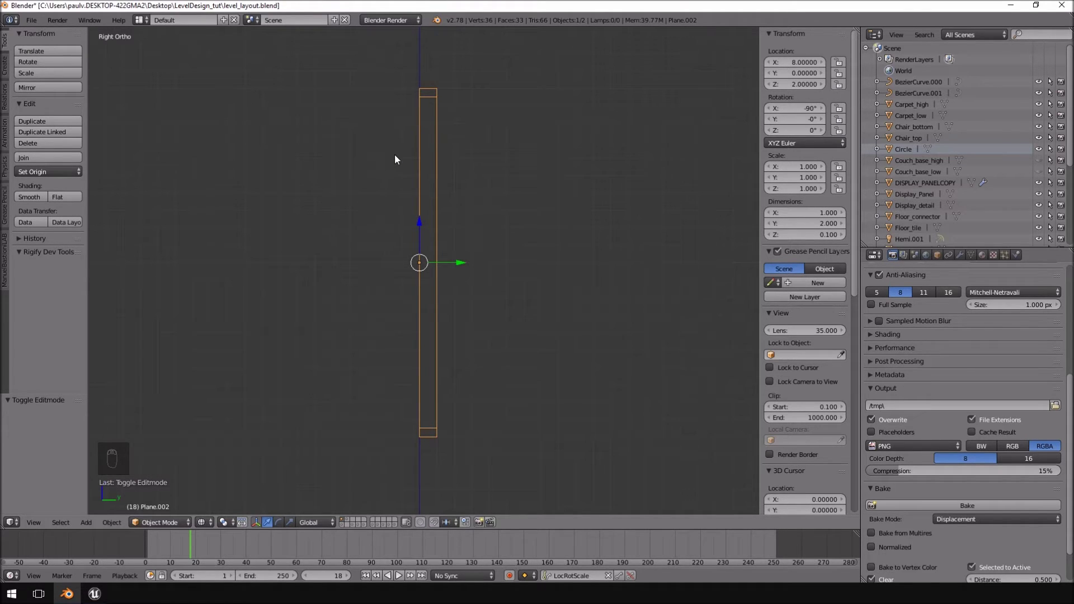
key(ctrl+a)
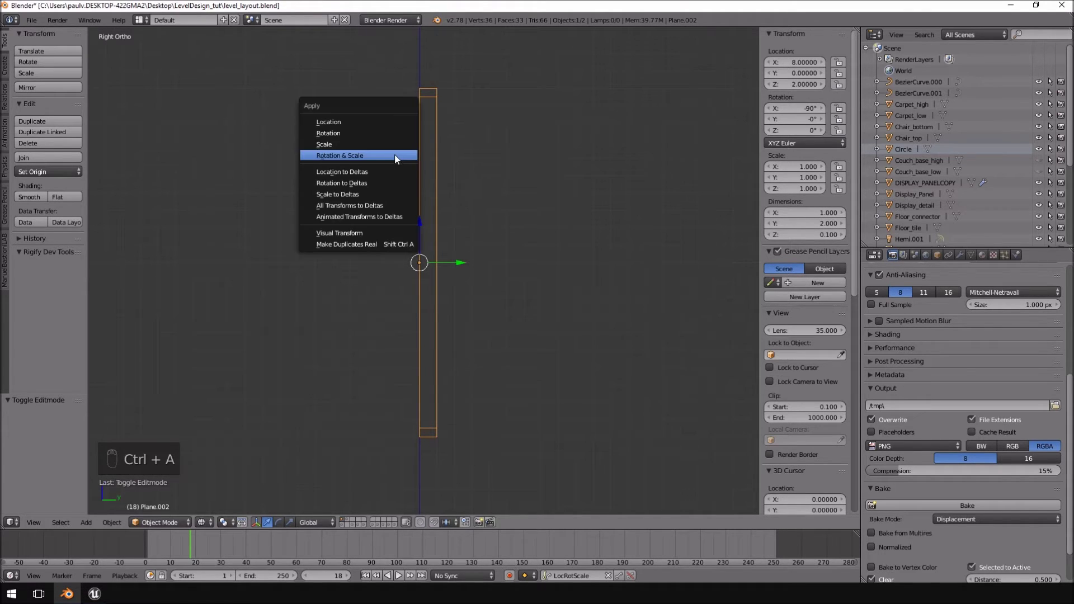
click(356, 156)
Step: Set the frame's Y dimension to 0.5 and show it solid shaded in the front view
key(ctrl+a)
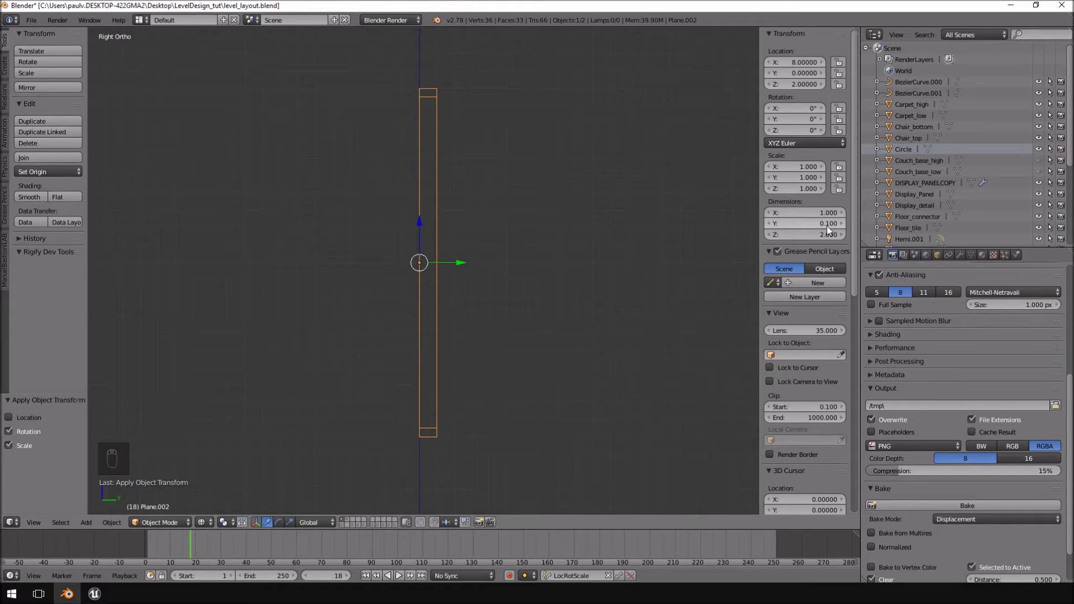
key(Return)
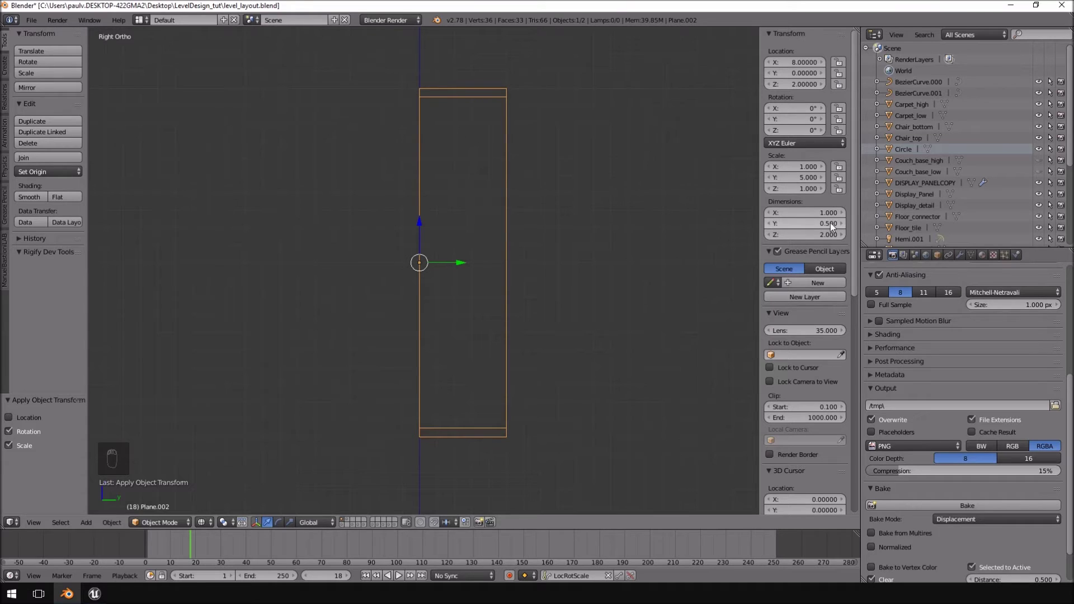
mouse_move(465, 263)
mouse_down()
mouse_move(422, 259)
mouse_move(468, 261)
mouse_up()
scroll(565, 190, down, 4)
middle_drag(565, 189, 682, 240)
key(Tab)
key(Tab)
key(z)
key(KP_1)
scroll(401, 227, up, 3)
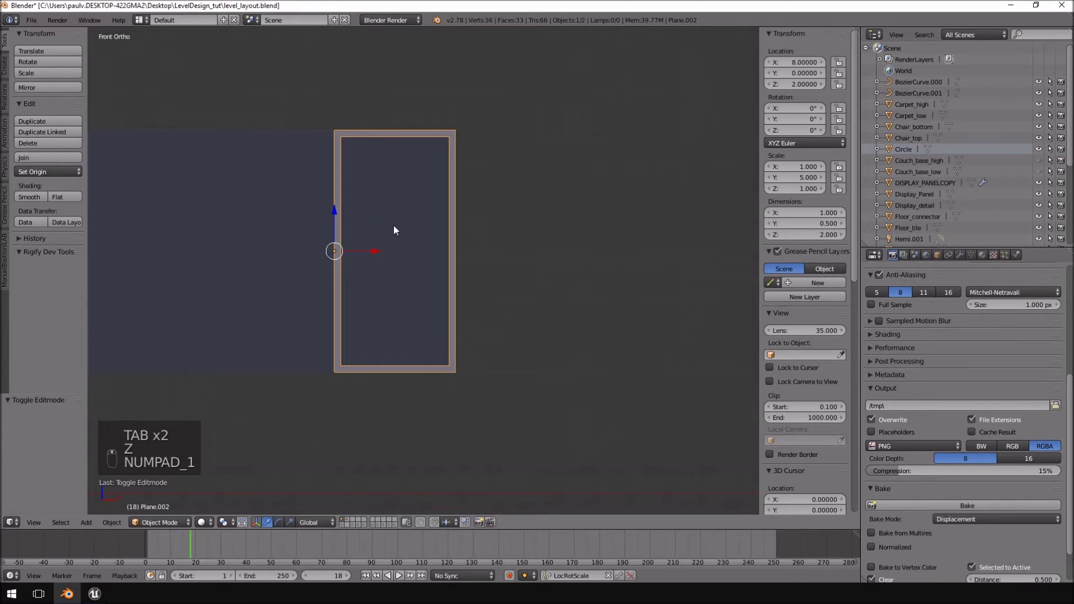
Step: Duplicate the frame and place the copy 1 unit along negative X, directly beside the original
shift+middle_drag(393, 224, 579, 259)
scroll(579, 260, down, 3)
key(shift+d)
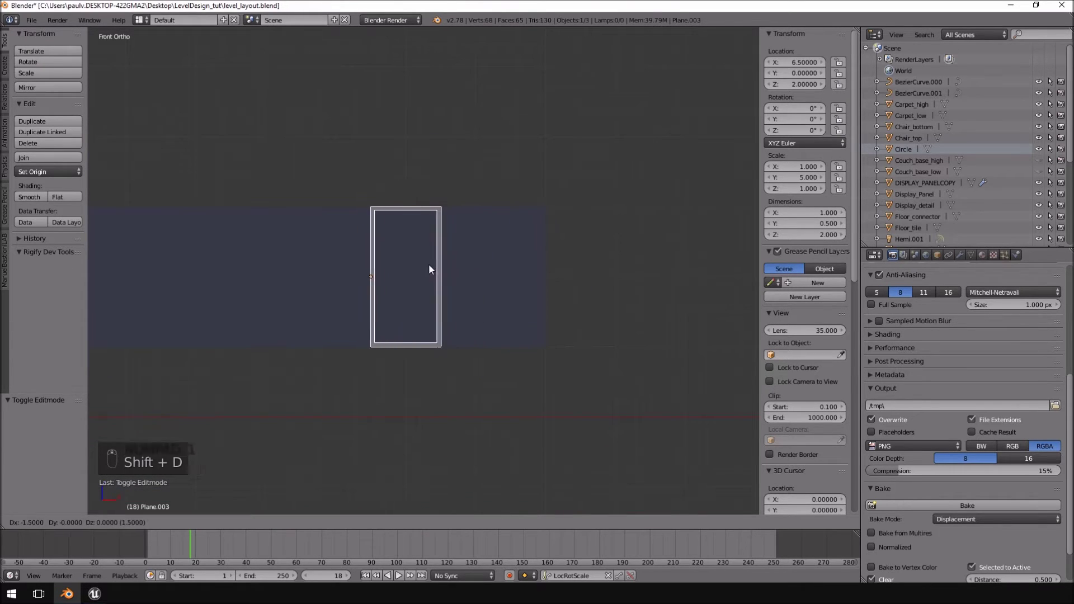
right_click(460, 269)
key(shift+d)
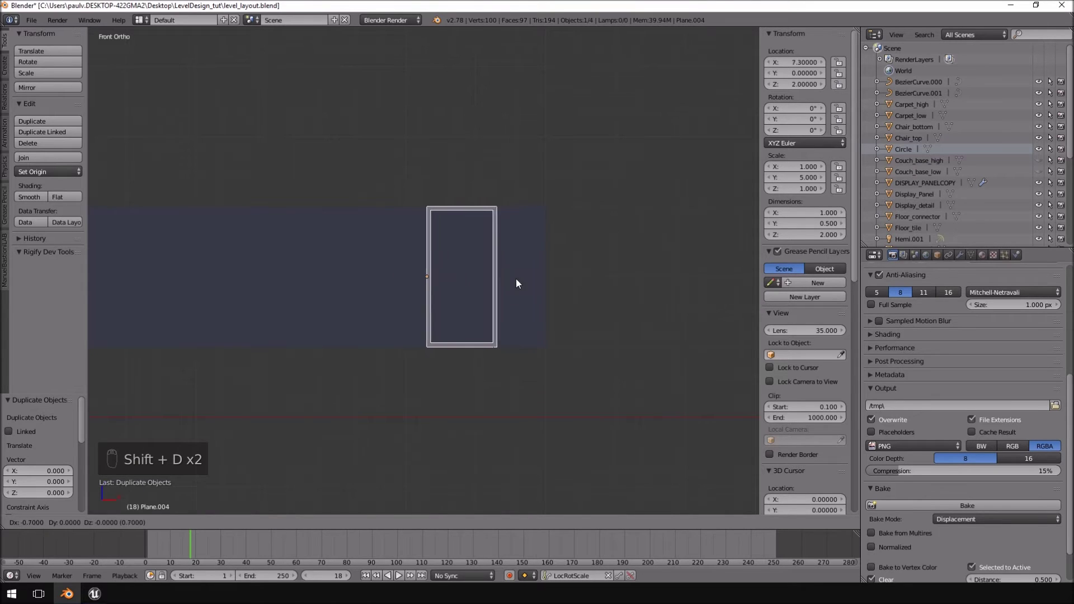
click(500, 279)
middle_drag(500, 278, 515, 284)
Step: Delete the extra frame copy overlapping the original at the end of the window plane
right_click(517, 211)
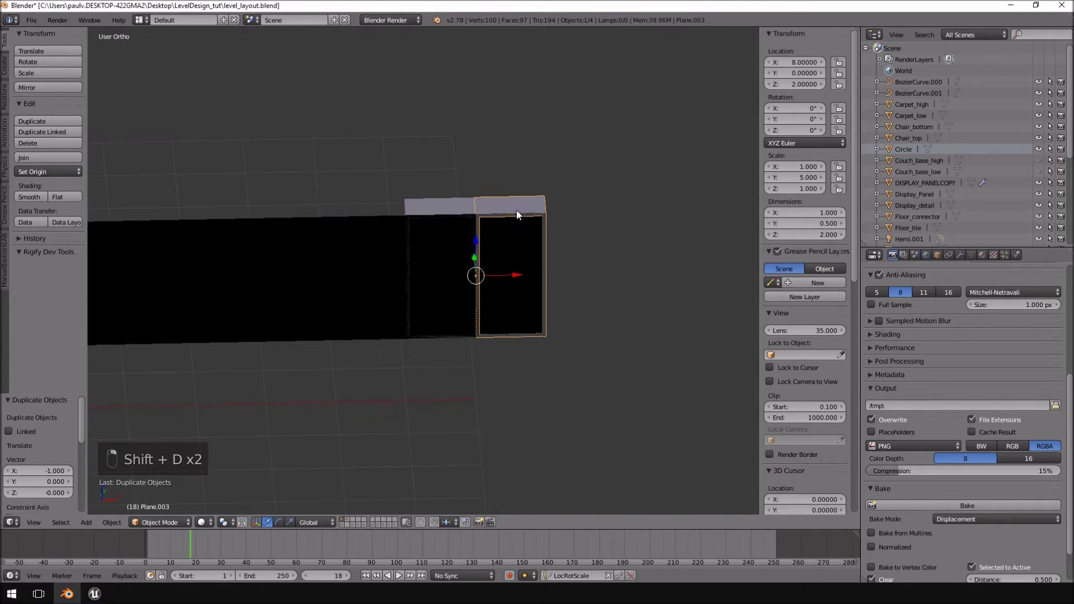
key(g)
right_click(607, 232)
key(Delete)
click(564, 227)
Step: Open the second frame's mesh for editing in wireframe front view with nothing selected
right_click(453, 208)
key(KP_1)
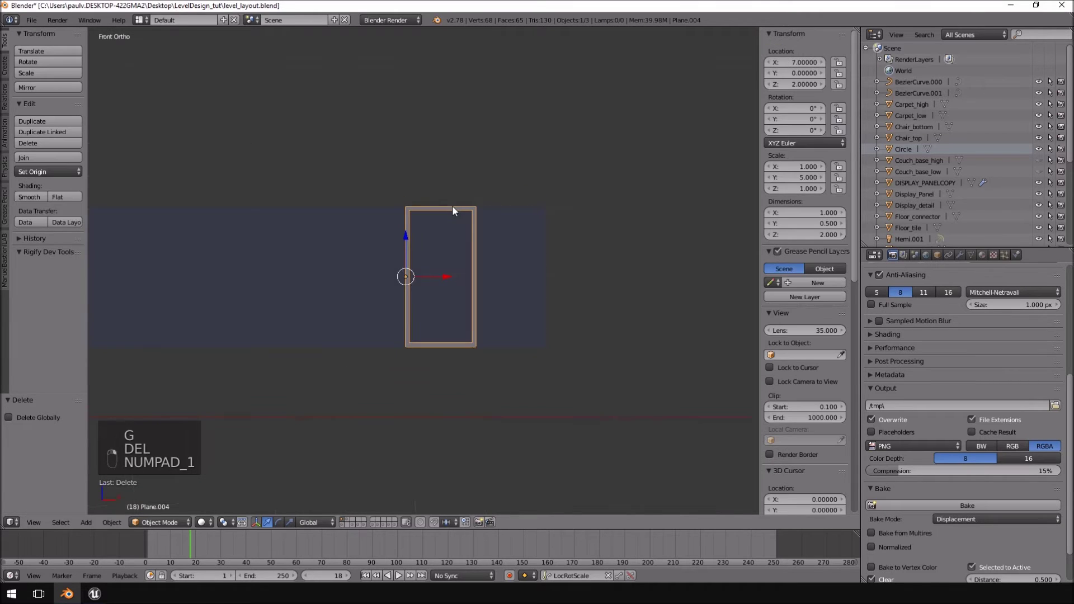
key(Tab)
shift+middle_drag(452, 206, 540, 165)
scroll(525, 168, up, 3)
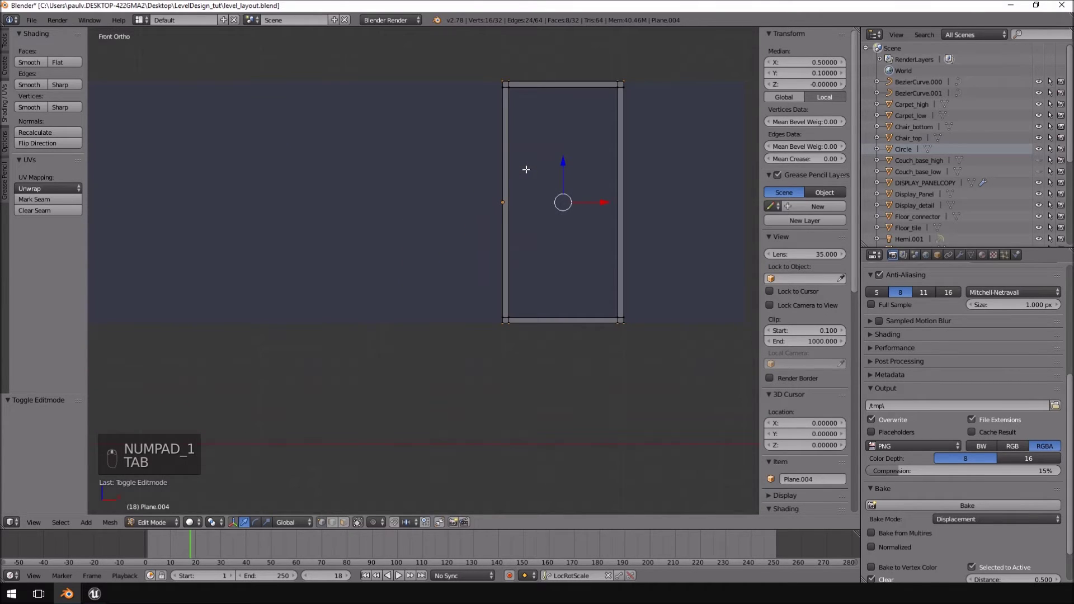
key(a)
key(a)
scroll(566, 168, down, 1)
shift+middle_drag(568, 173, 501, 242)
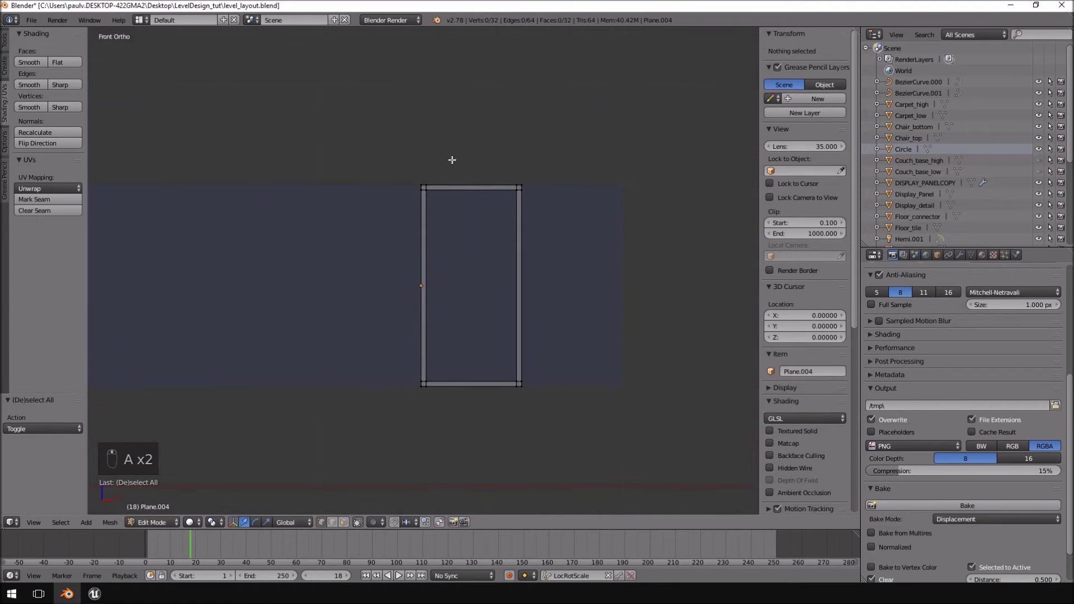
key(z)
scroll(425, 197, up, 4)
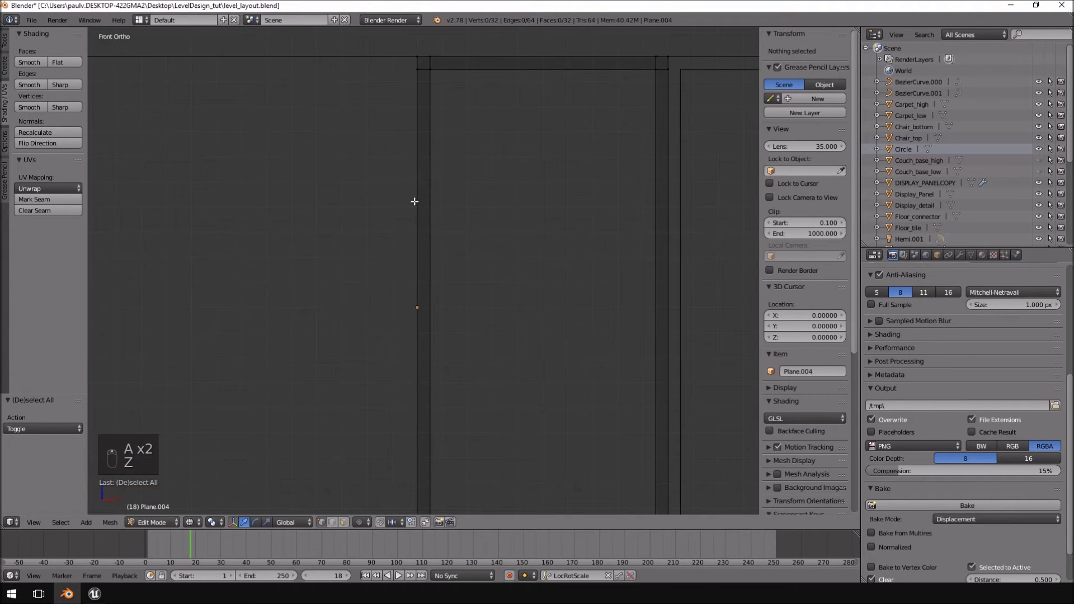
scroll(447, 207, down, 4)
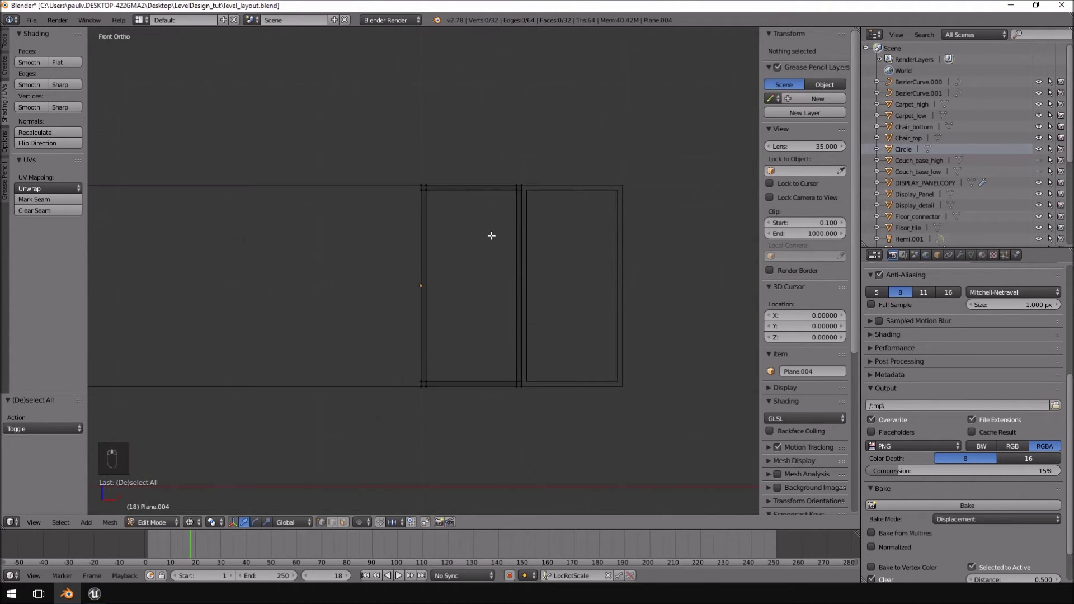
Step: Lasso-select the second frame's left vertical strip and move it 1 unit along negative X, making the frame 2 units wide
mouse_move(428, 132)
ctrl+mouse_down()
mouse_move(422, 467)
mouse_move(559, 472)
mouse_move(523, 477)
mouse_move(514, 497)
ctrl+mouse_up()
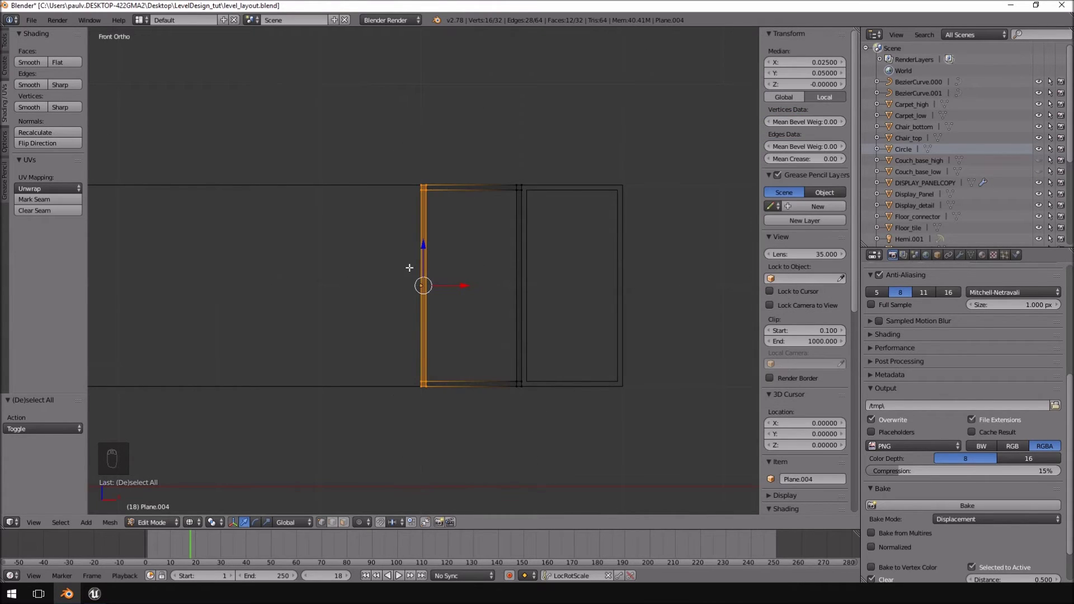
drag(463, 286, 364, 286)
shift+middle_drag(569, 233, 488, 257)
scroll(488, 258, up, 4)
scroll(488, 258, down, 7)
key(Tab)
shift+middle_drag(480, 275, 545, 253)
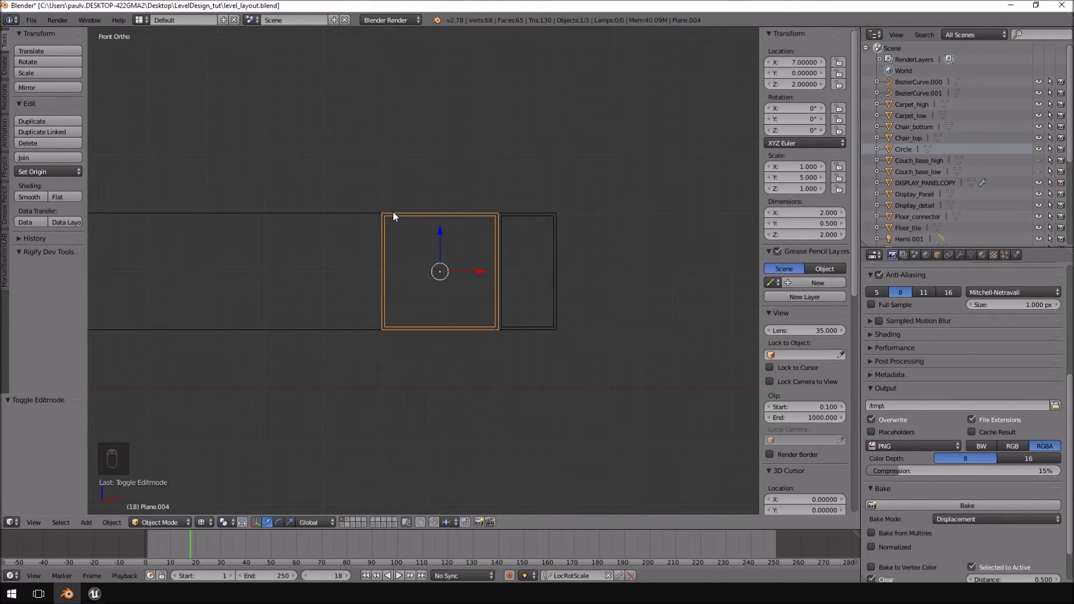
Step: Duplicate the 2-unit-wide frame and place the copy 2 units along negative X, edge to edge with it
shift+middle_drag(434, 242, 578, 309)
shift+middle_drag(590, 261, 601, 225)
scroll(596, 255, up, 3)
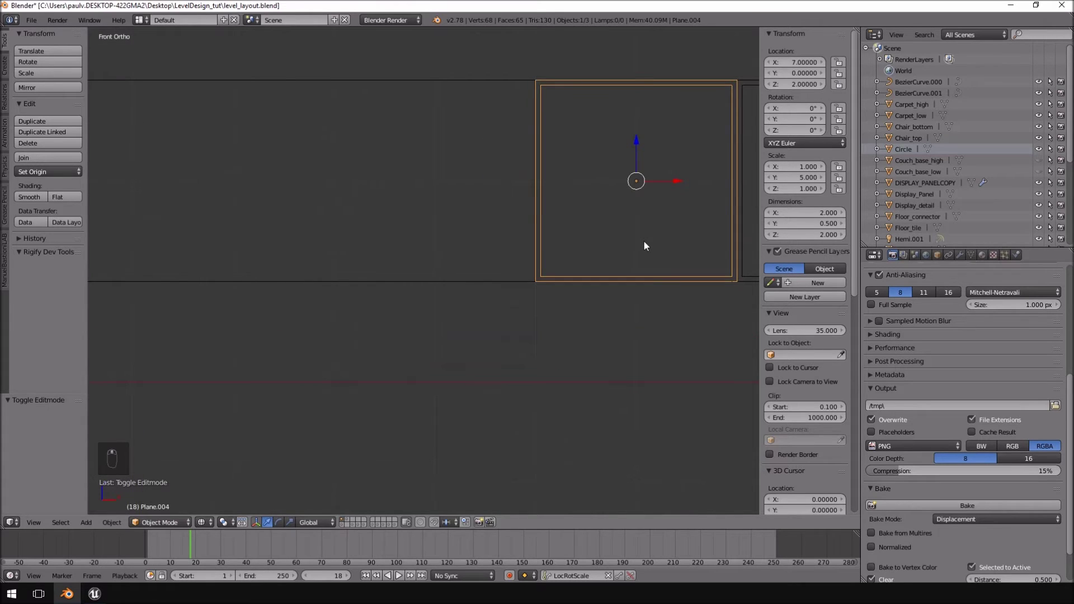
key(shift+d)
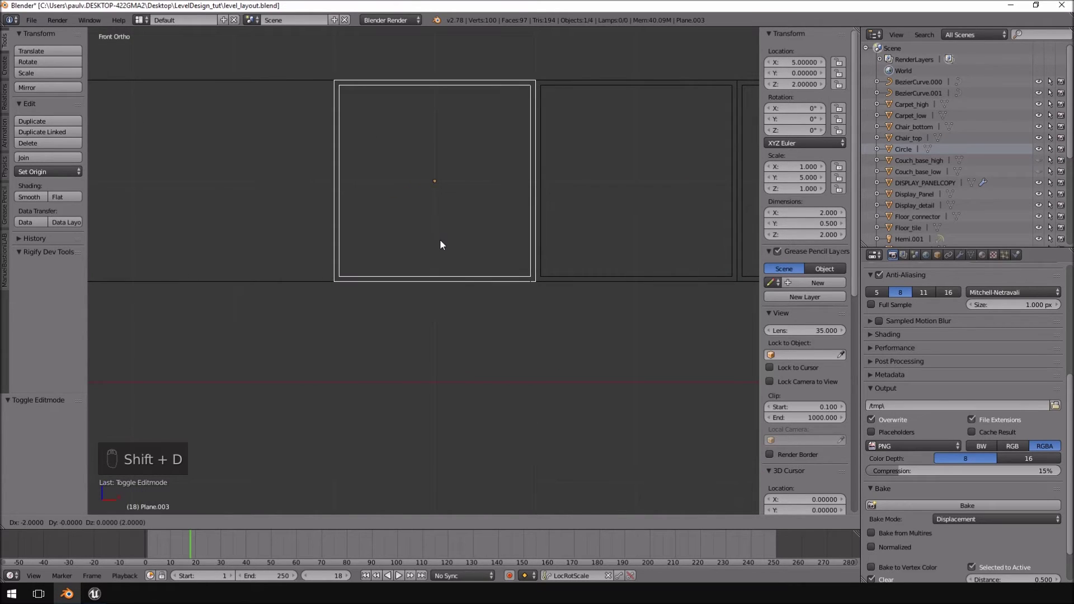
click(439, 239)
Step: Widen the third frame by moving the vertices of its left vertical strip 1 unit along negative X
shift+middle_drag(379, 235, 438, 316)
key(Tab)
key(a)
key(a)
mouse_move(506, 172)
ctrl+mouse_down()
mouse_move(312, 384)
mouse_move(406, 240)
mouse_move(420, 264)
mouse_move(339, 264)
ctrl+mouse_up()
scroll(378, 281, down, 6)
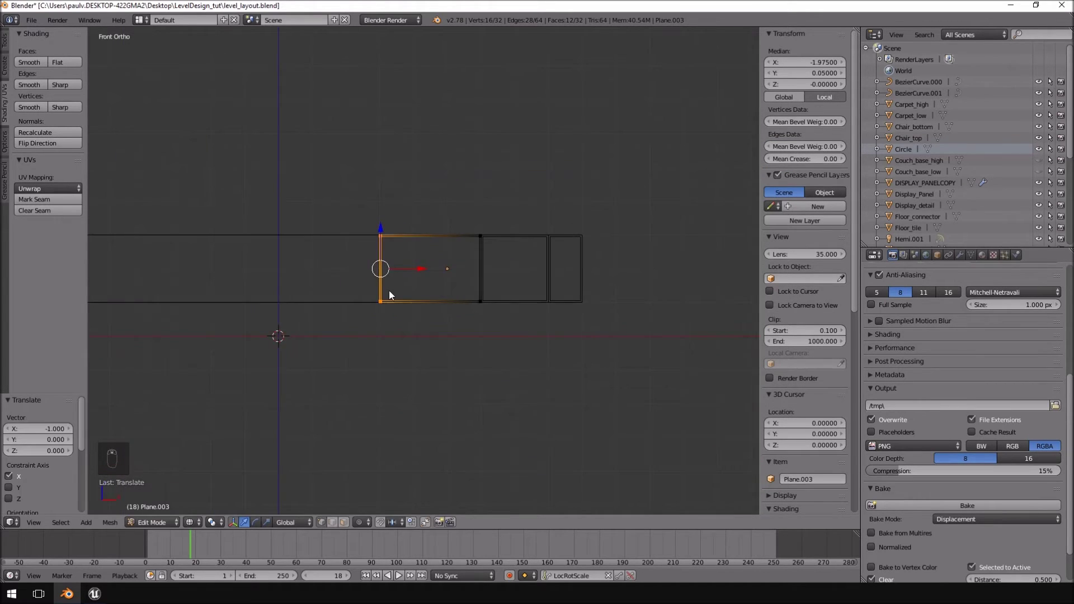
key(Tab)
Step: Duplicate the narrow end frame, offsetting the copy 1.5 units along negative X and 2 units up along Z
scroll(391, 290, up, 4)
shift+middle_drag(726, 190, 462, 203)
right_click(454, 206)
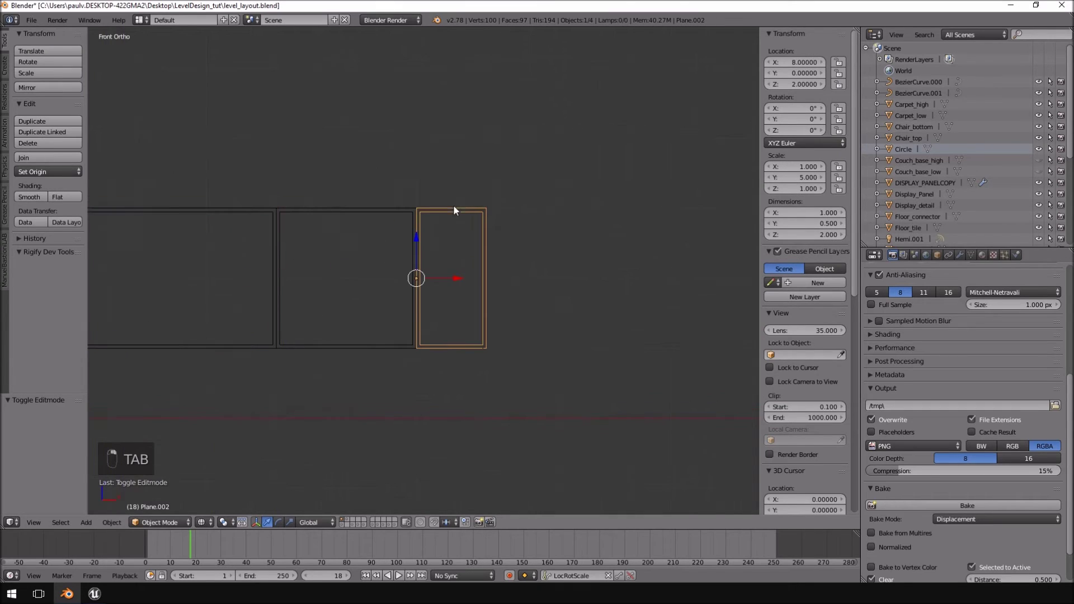
key(shift+d)
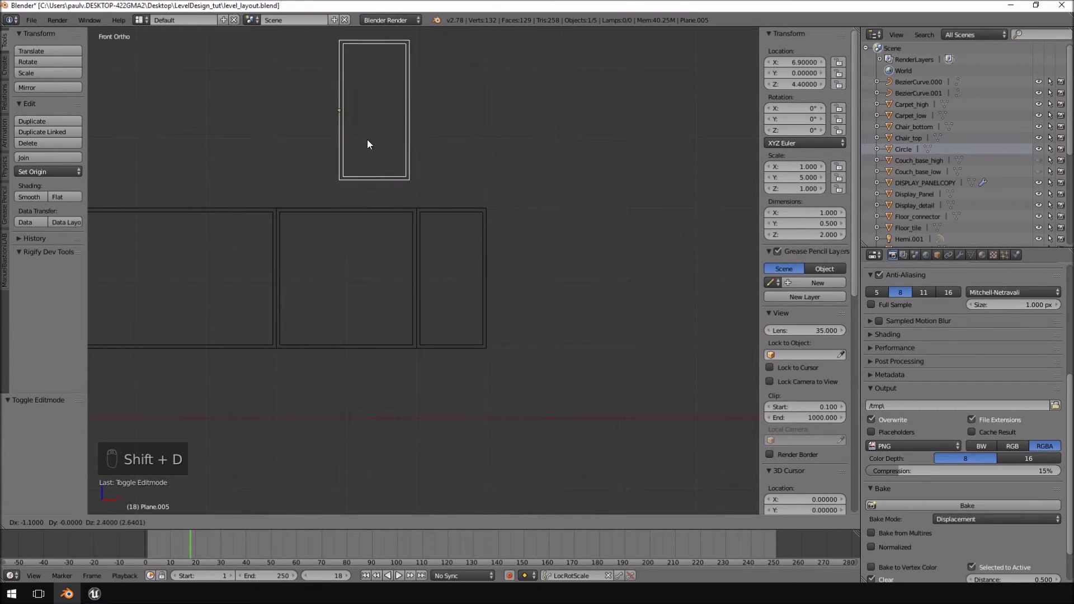
click(344, 166)
shift+middle_drag(345, 166, 441, 210)
Step: Scale the raised frame copy by 3.6 along X, inspect its stretched side strips, and delete the copy
key(s)
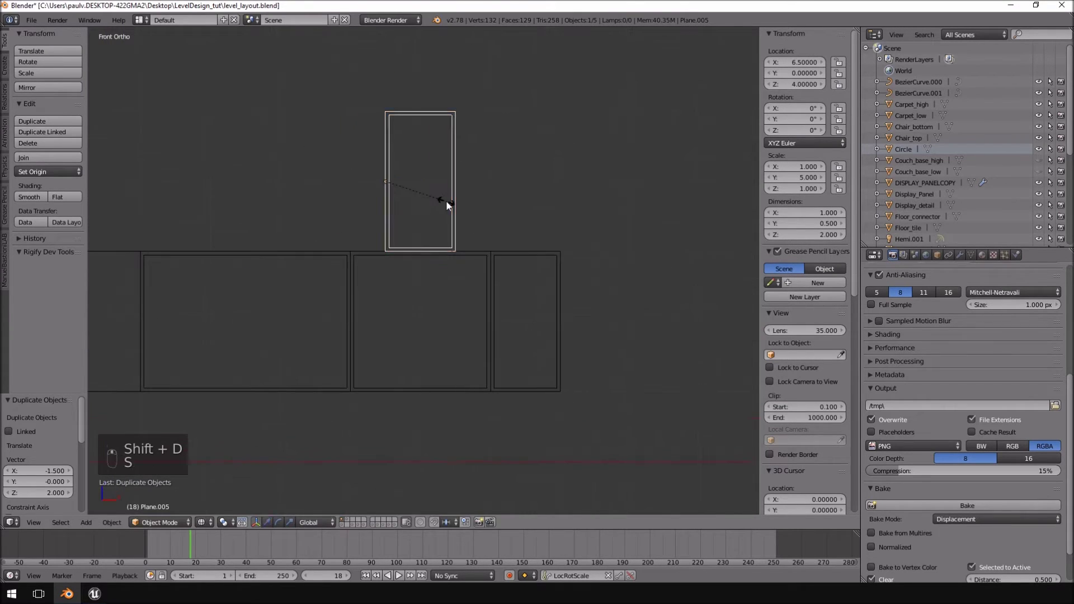
key(x)
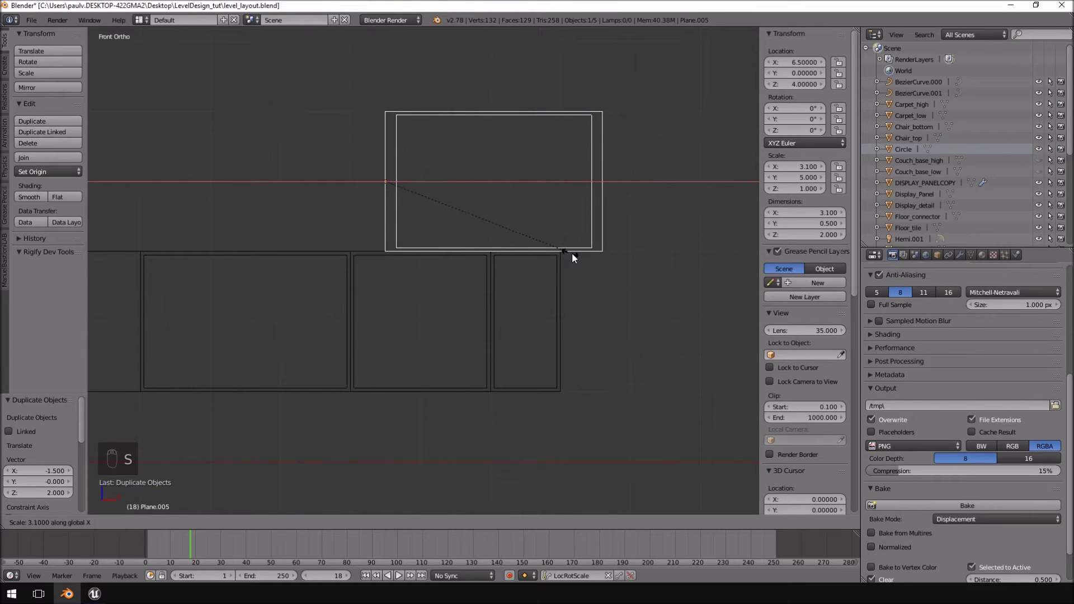
click(596, 268)
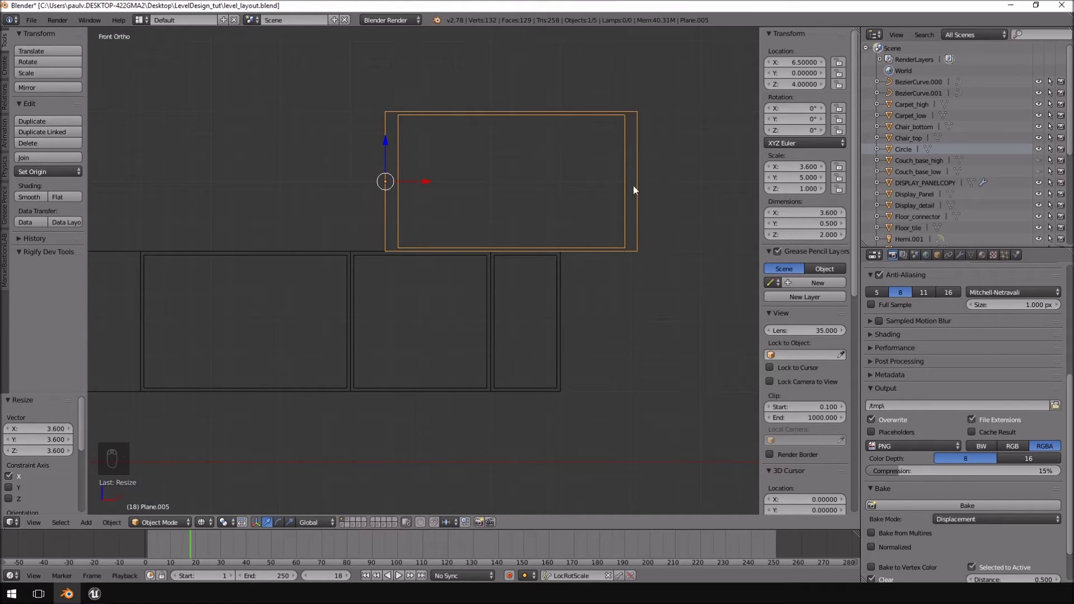
scroll(536, 115, up, 10)
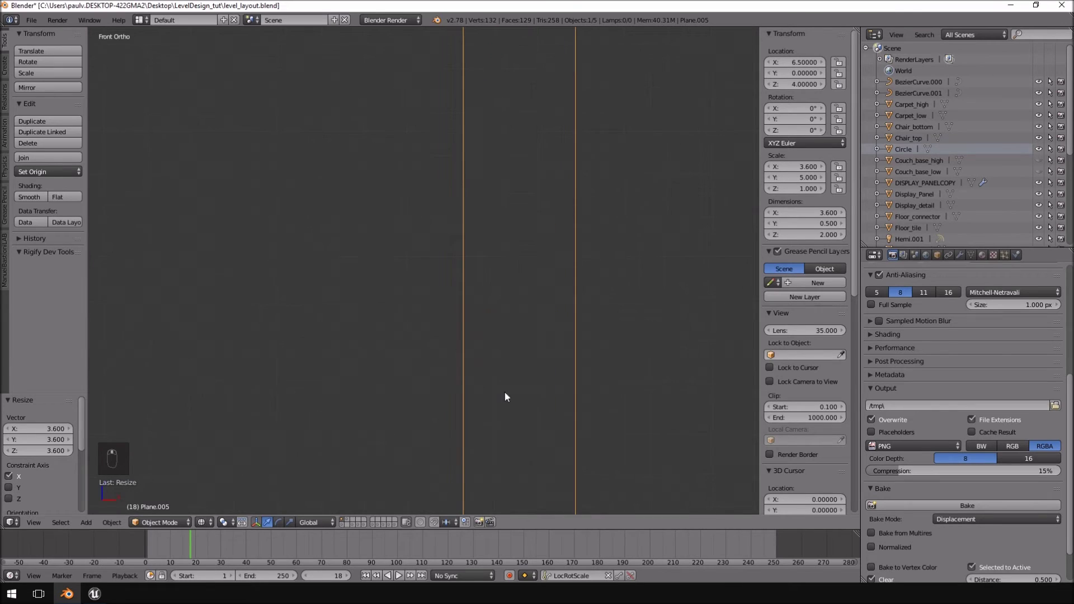
scroll(537, 364, down, 5)
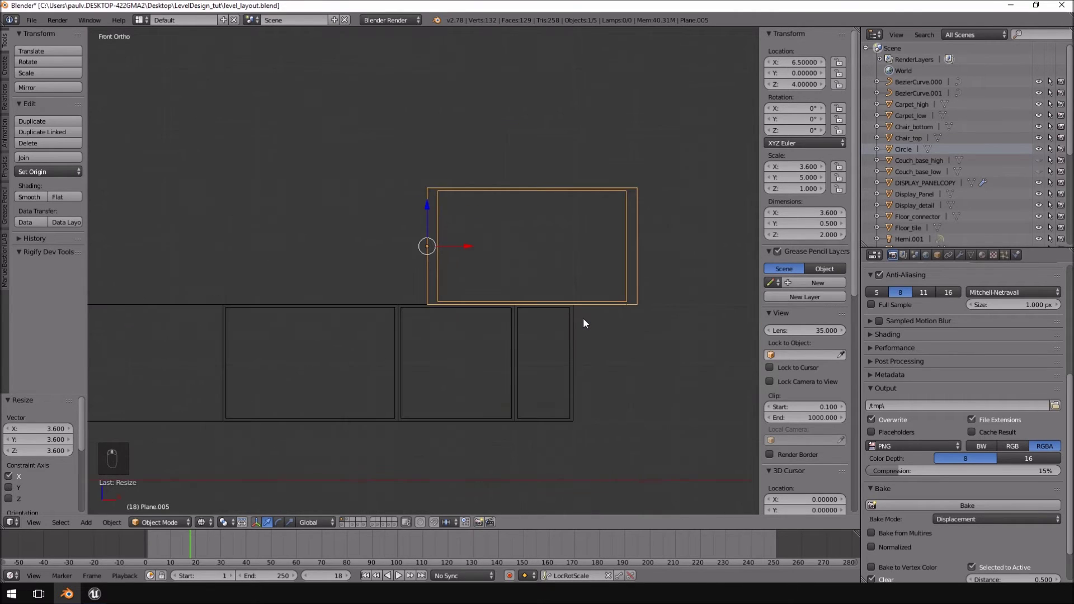
key(Delete)
click(583, 323)
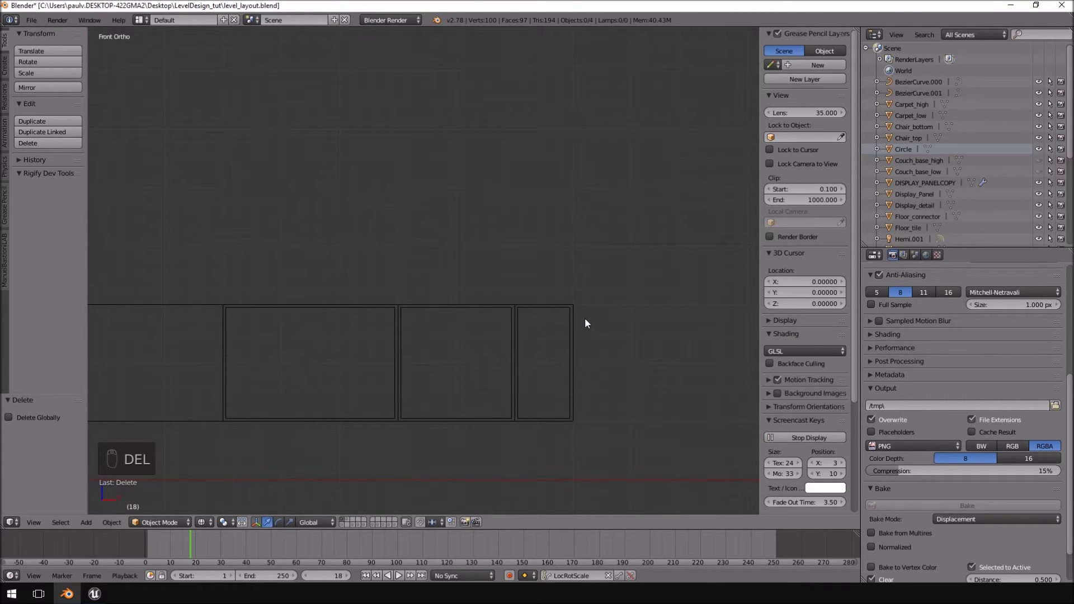
Step: Examine the row of window frames in perspective and from the front
middle_drag(487, 185, 499, 132)
middle_drag(534, 326, 495, 300)
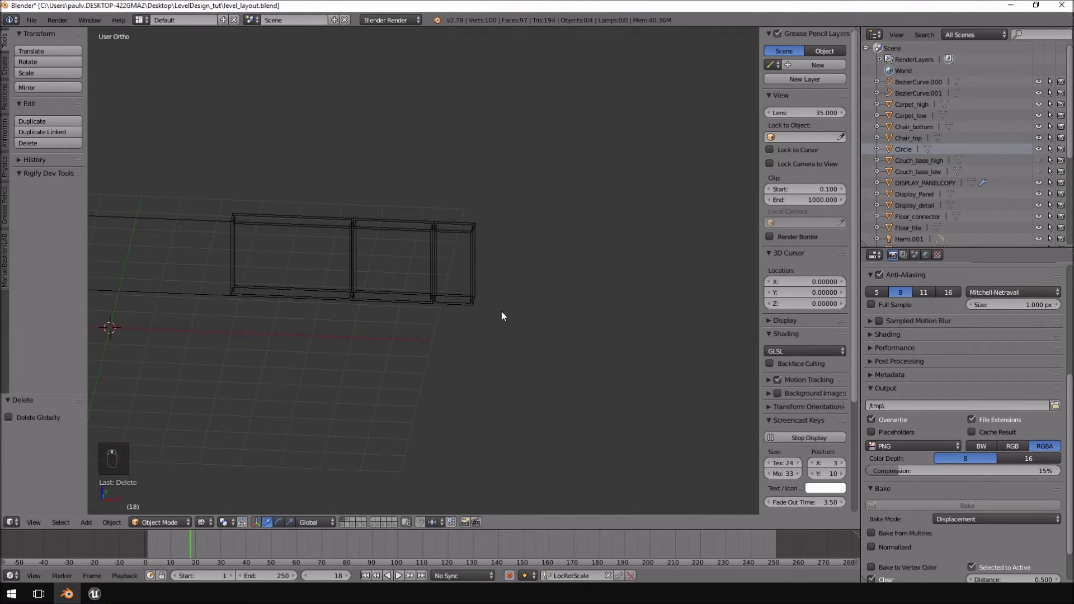
key(KP_1)
shift+middle_drag(587, 333, 506, 286)
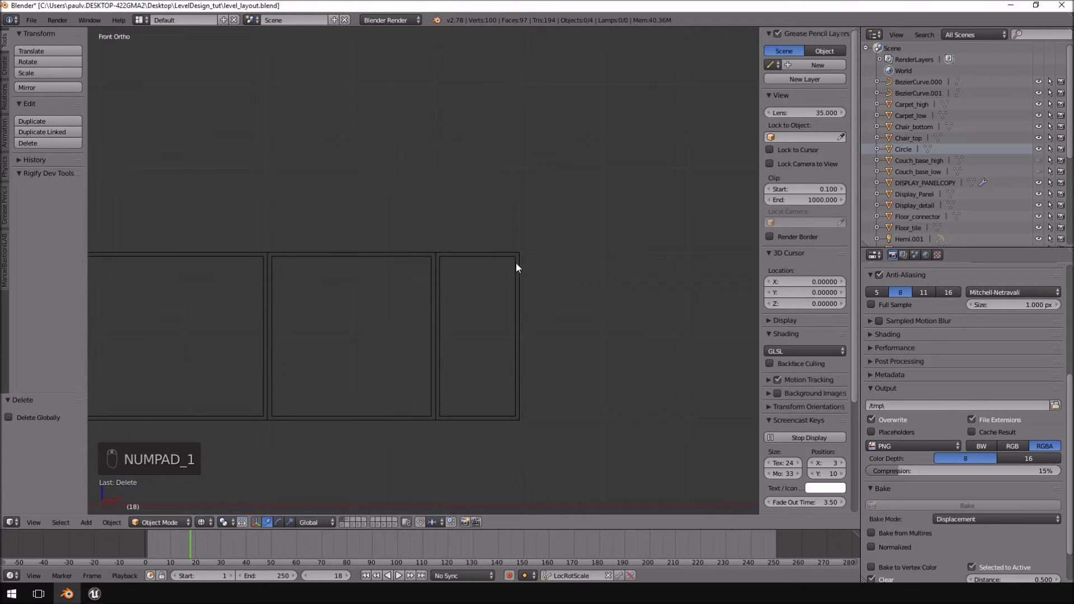
drag(1073, 79, 323, 125)
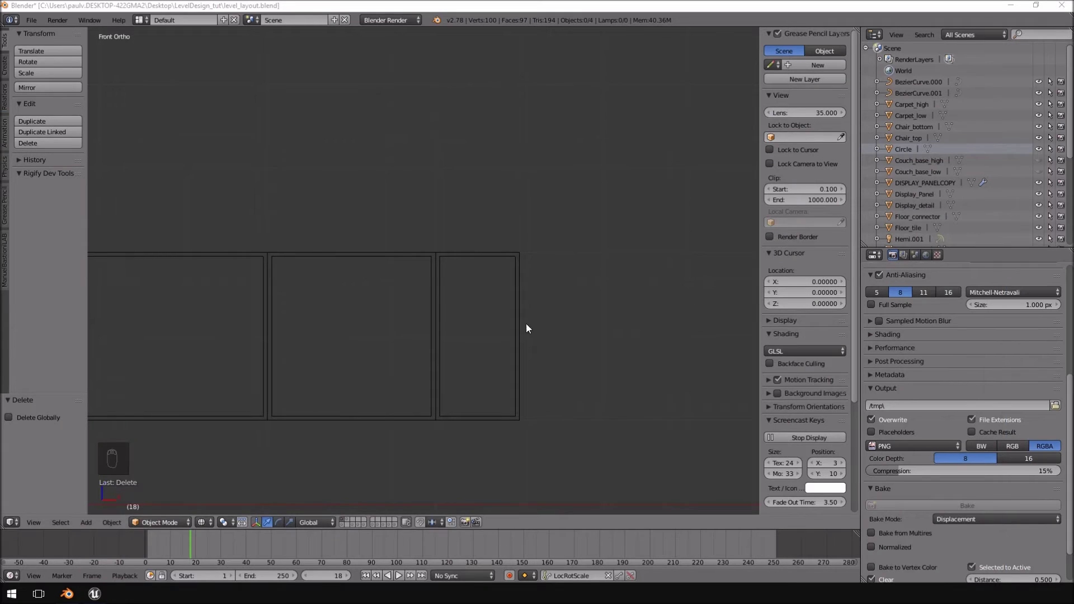
middle_drag(527, 329, 529, 280)
key(KP_1)
scroll(446, 300, up, 4)
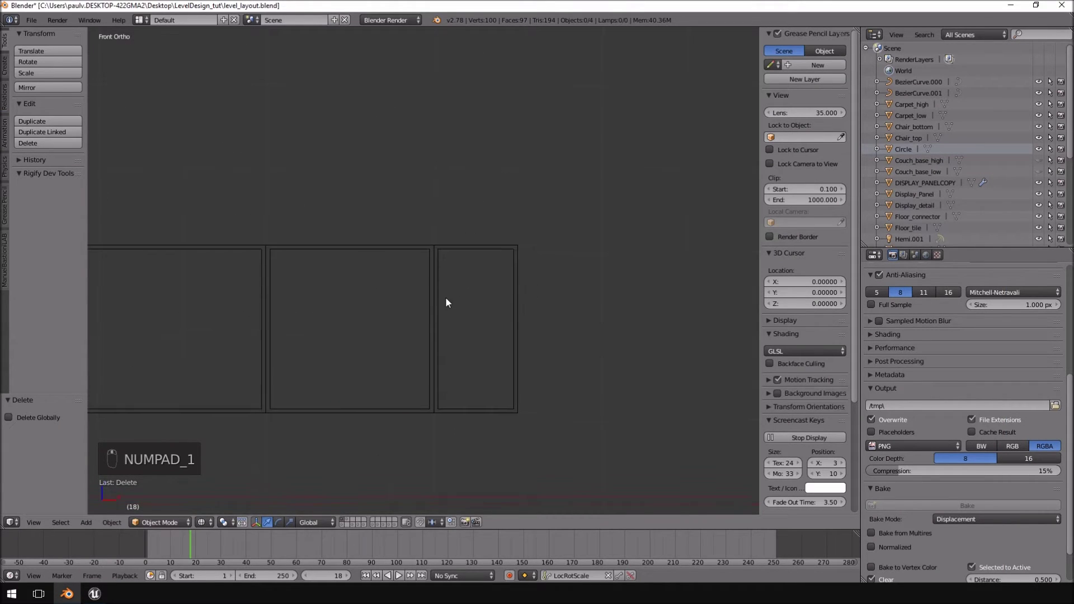
Step: Inspect the mesh of the narrow end frame in edit mode, then return to object mode with nothing selected
right_click(439, 276)
middle_drag(438, 275, 180, 244)
key(Tab)
scroll(413, 186, up, 6)
scroll(413, 185, down, 5)
middle_drag(413, 185, 392, 177)
key(KP_1)
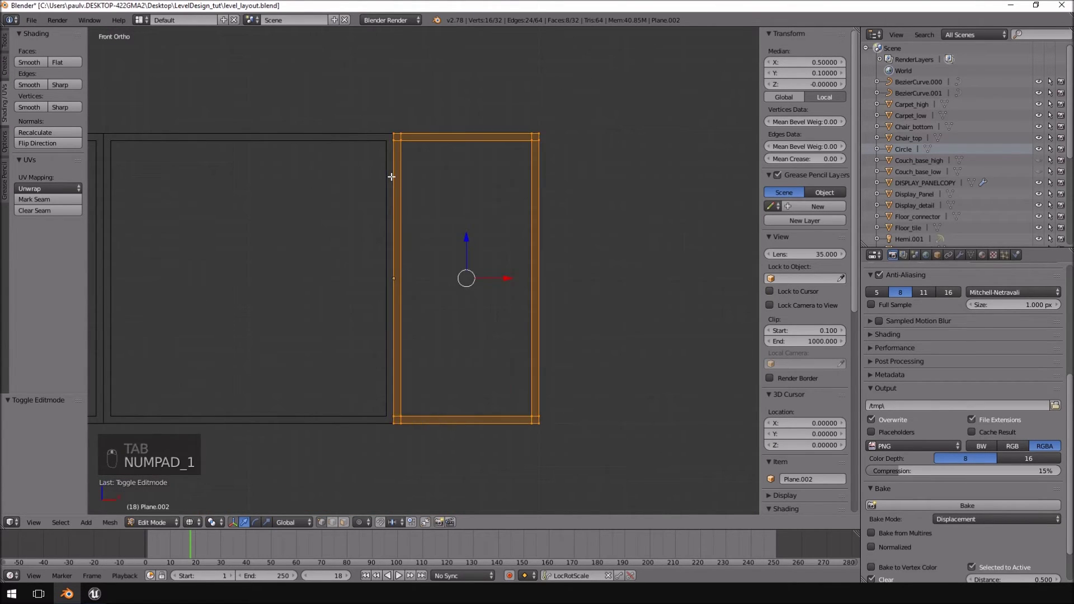
key(a)
key(a)
scroll(437, 372, down, 3)
key(Tab)
key(a)
key(a)
Step: Add a plane at the world origin and rotate it 90° in the right view so it stands upright
shift+middle_drag(440, 349, 432, 305)
key(shift+c)
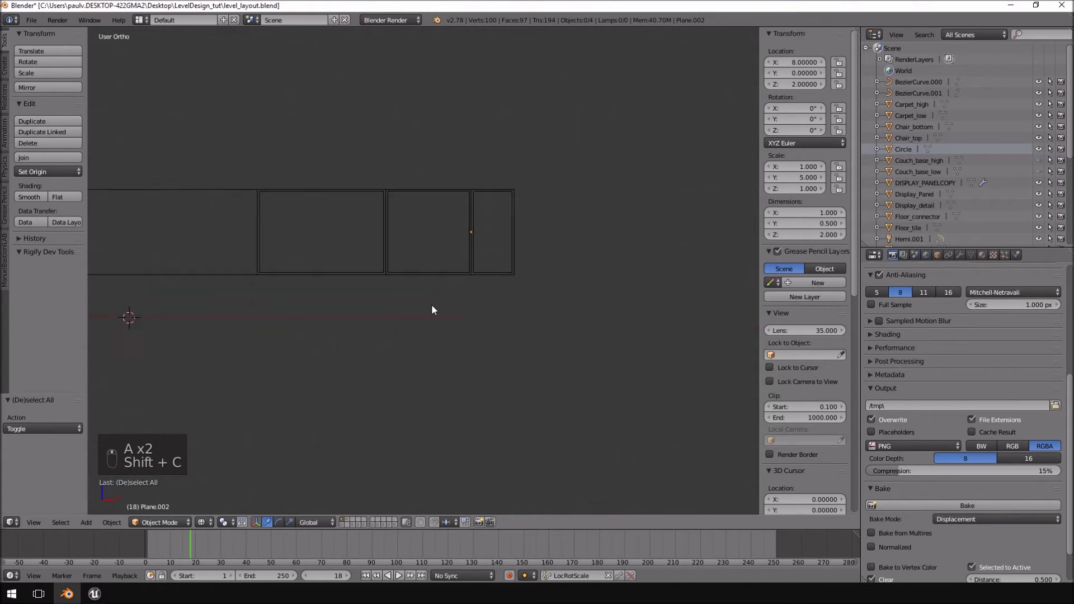
key(shift+a)
mouse_move(432, 305)
click(481, 306)
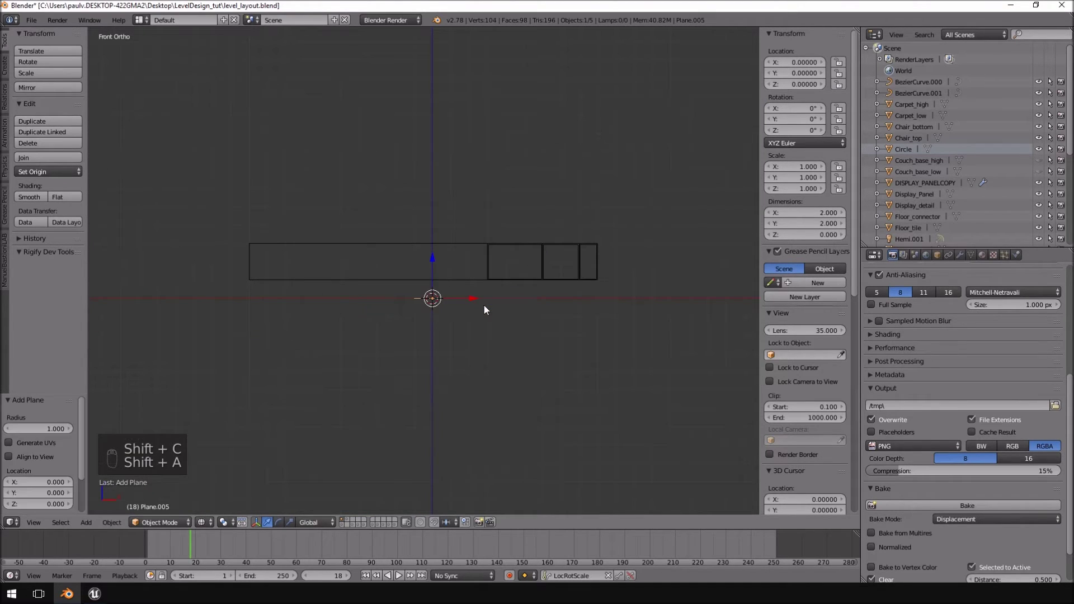
key(KP_3)
text(r90)
key(Return)
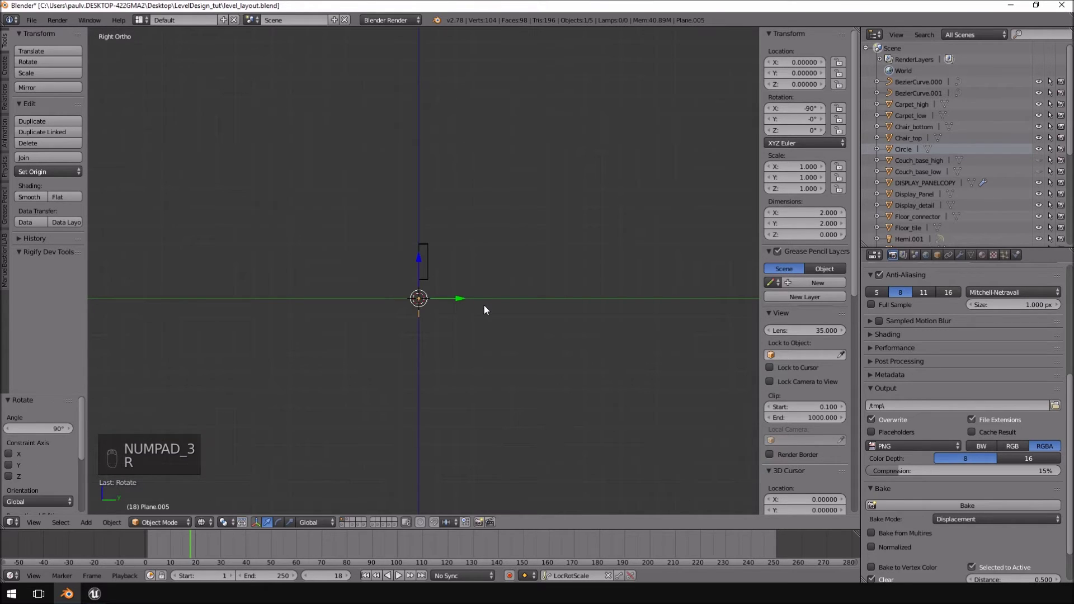
Step: Move the upright plane in the side view to Y 1 and Z 2, level with the window frames
key(g)
click(502, 272)
scroll(502, 272, up, 6)
scroll(502, 272, up, 5)
key(KP_1)
scroll(502, 272, up, 8)
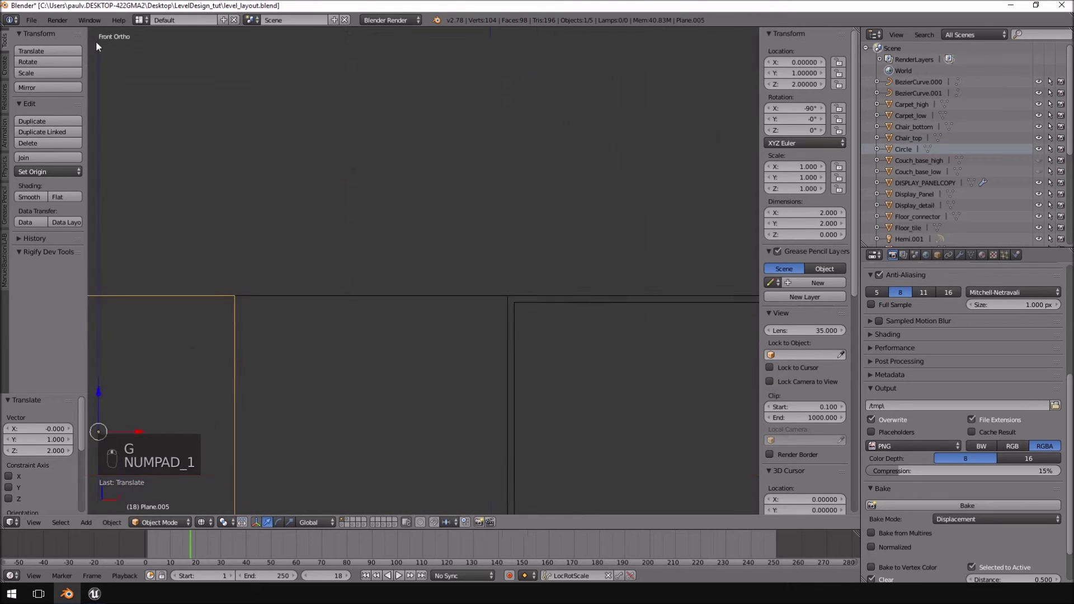
Step: Move the plane along X to 8.6 so it covers the narrow end frame
scroll(558, 372, down, 10)
key(g)
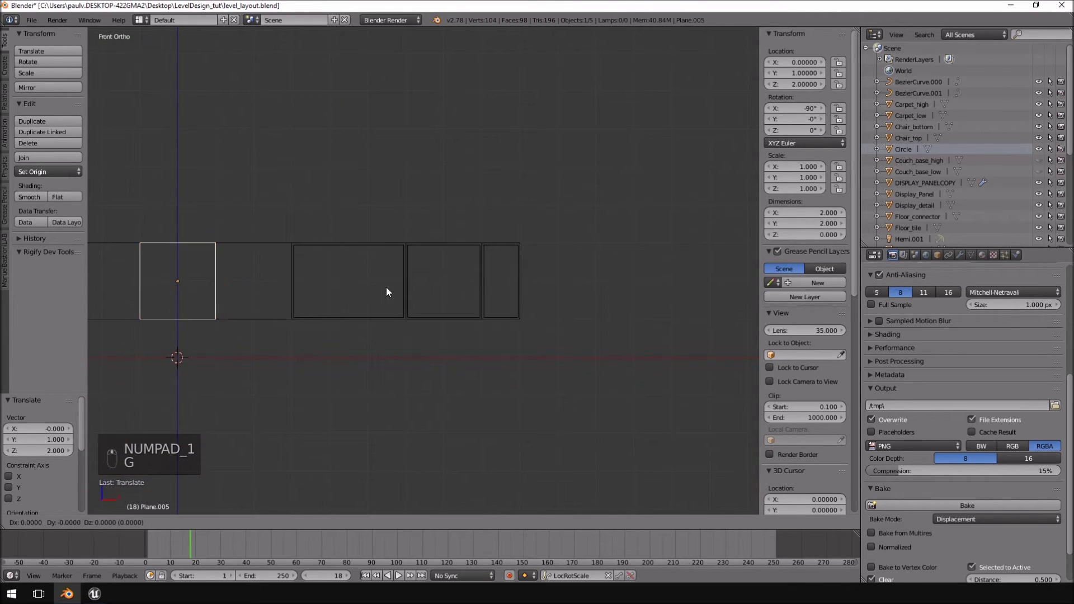
click(699, 286)
shift+middle_drag(619, 279, 434, 231)
scroll(336, 234, up, 6)
shift+middle_drag(248, 195, 523, 308)
scroll(522, 308, up, 3)
Step: Narrow the plane to a 0.1-wide vertical strip by moving its left edge inward and its right edge -1.1 along X
key(Tab)
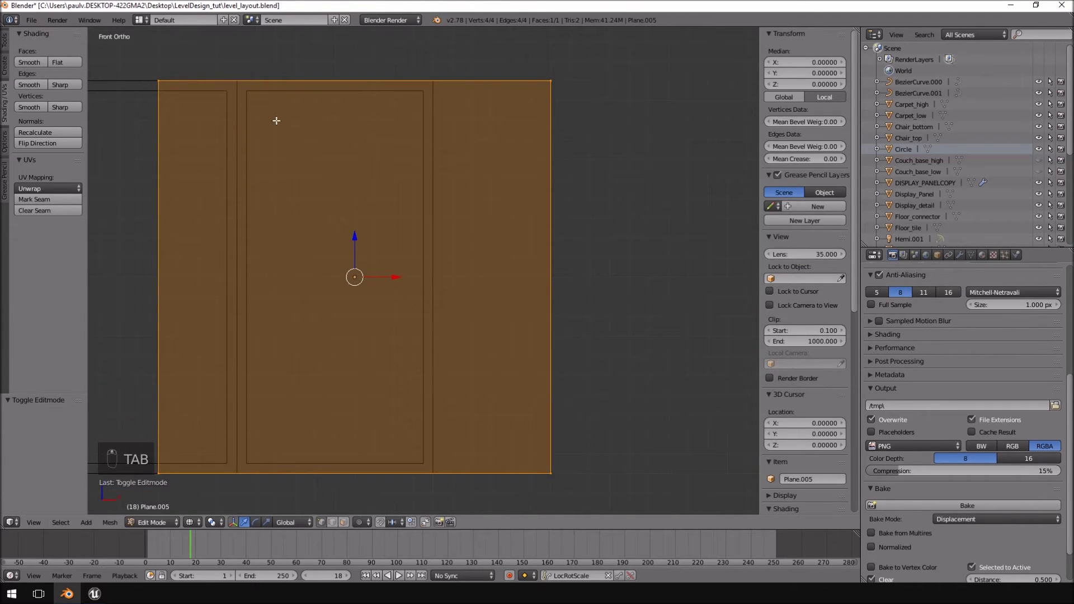
key(a)
key(a)
mouse_move(220, 64)
ctrl+mouse_down()
mouse_move(241, 448)
mouse_move(216, 332)
ctrl+mouse_up()
drag(199, 277, 358, 290)
key(a)
ctrl+drag(637, 50, 453, 585)
drag(592, 277, 376, 291)
shift+middle_drag(358, 326, 383, 355)
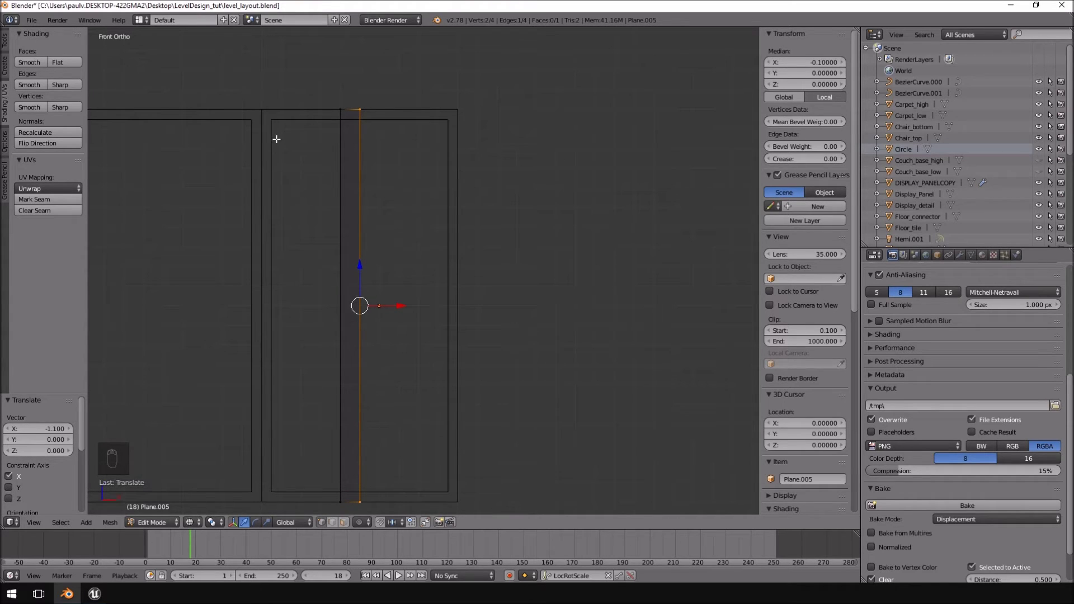
scroll(368, 277, up, 1)
shift+middle_drag(395, 326, 467, 137)
scroll(451, 287, up, 4)
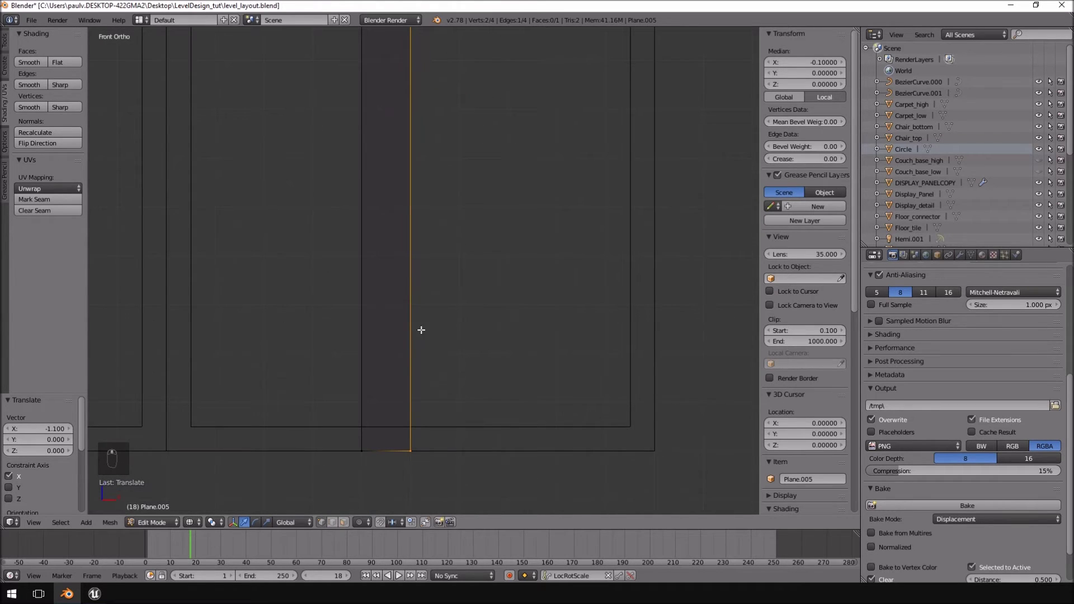
shift+middle_drag(403, 314, 415, 319)
key(g)
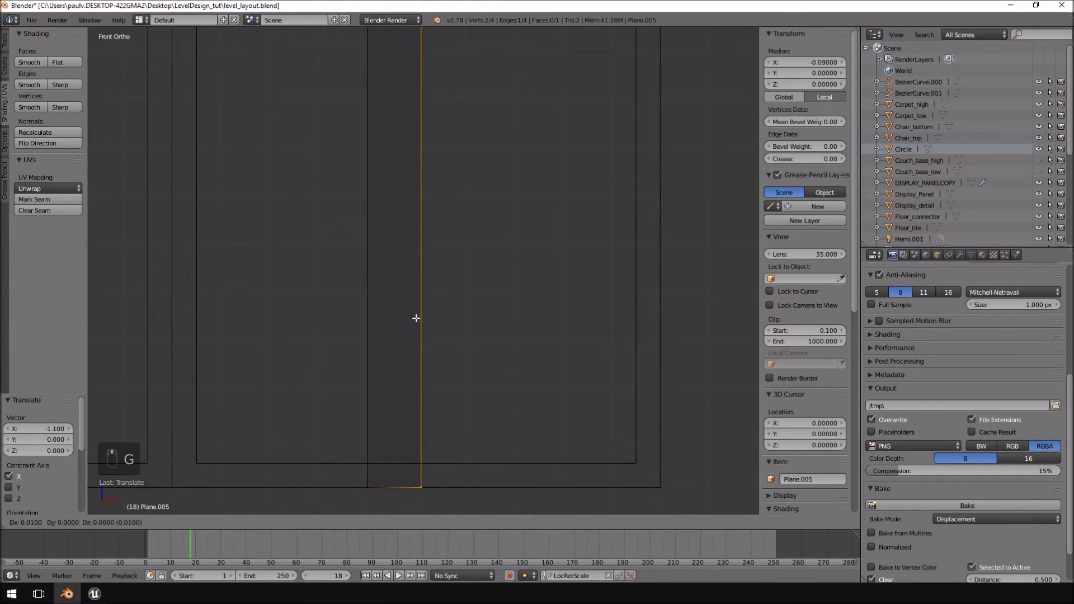
right_click(421, 318)
Step: Move the whole strip's mesh 0.05 along X to centre it in the narrow frame
key(a)
key(a)
key(a)
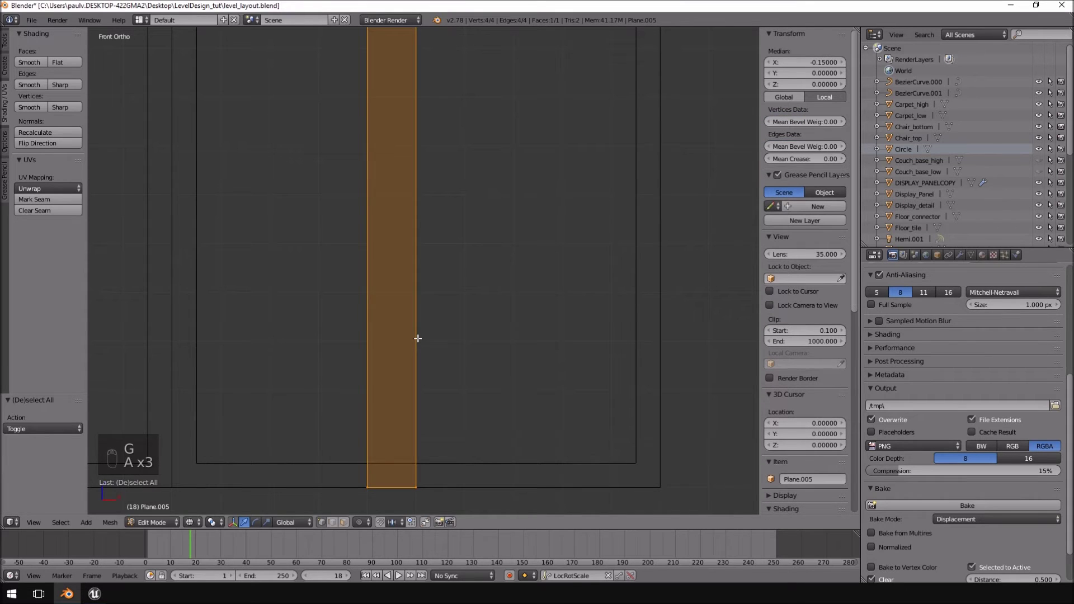
key(g)
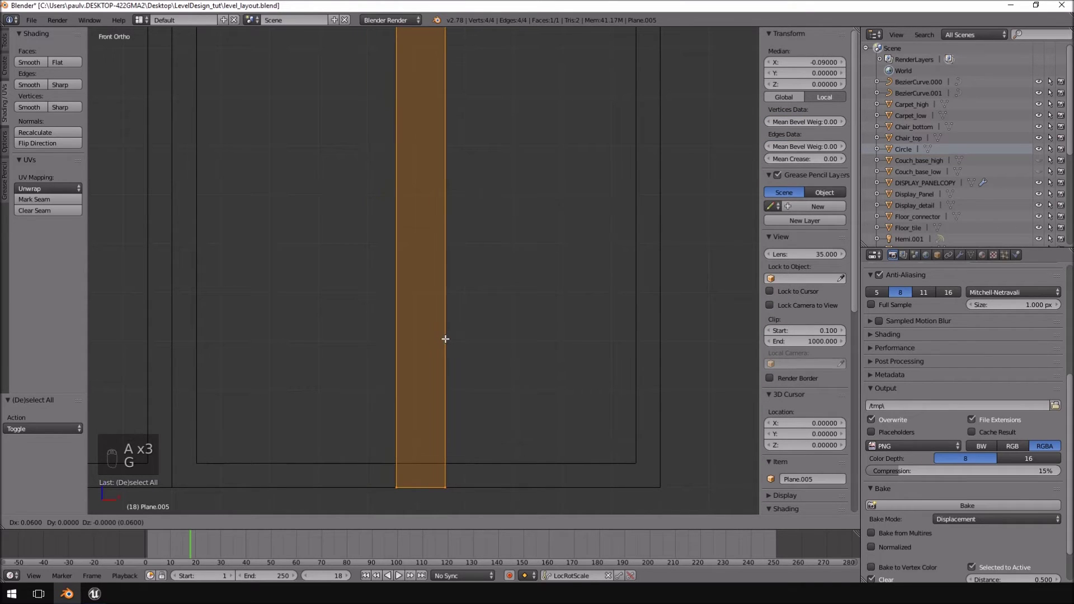
click(438, 339)
scroll(439, 342, down, 4)
scroll(439, 342, up, 3)
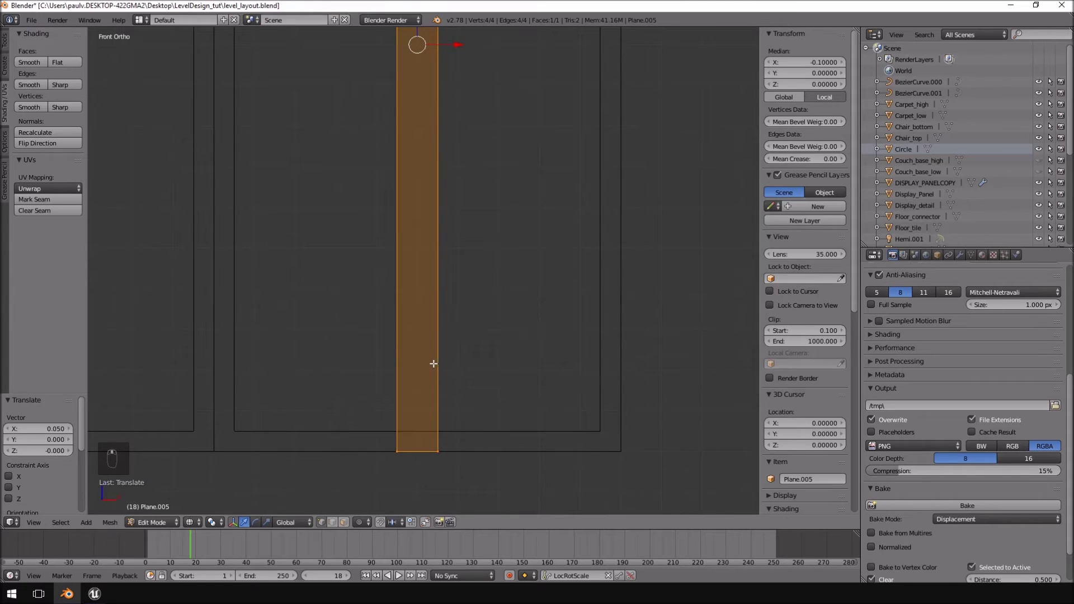
Step: Scale the whole strip by 0.2 along X to make it a thin vertical bar
key(a)
scroll(451, 422, up, 4)
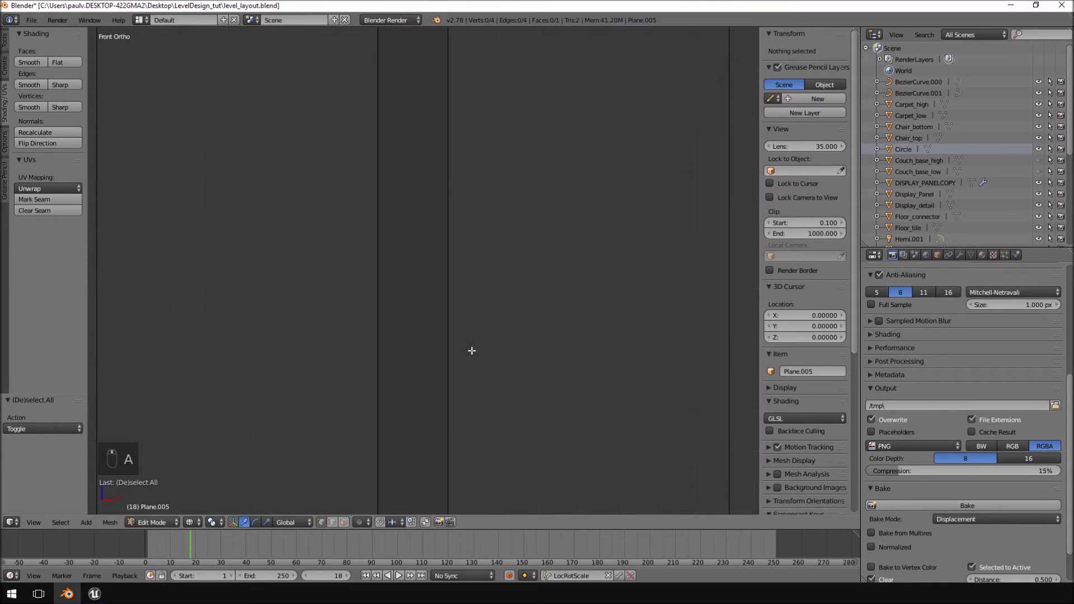
scroll(502, 221, down, 3)
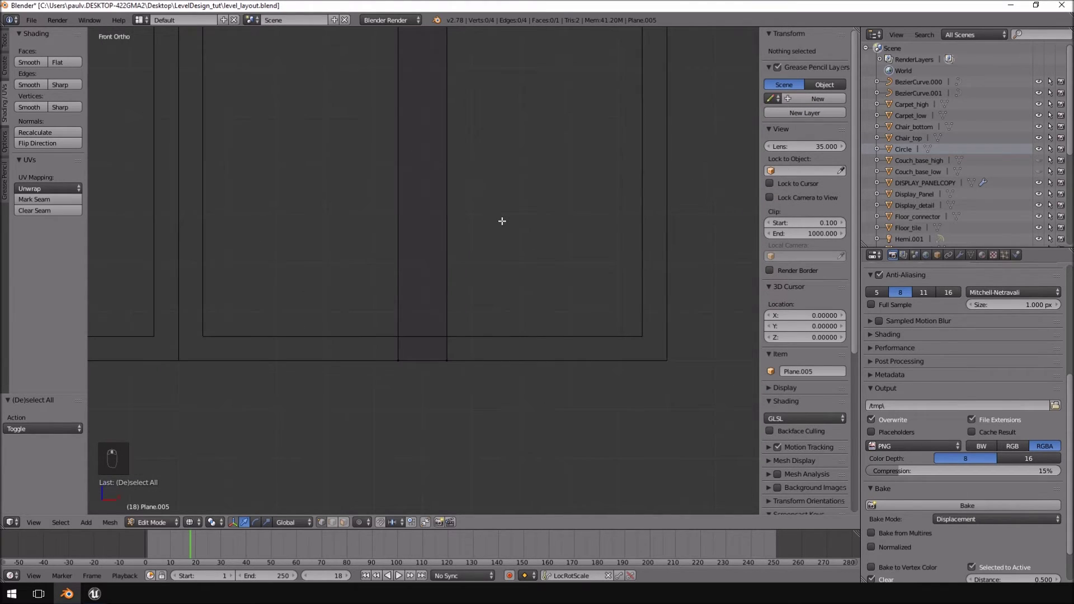
key(a)
scroll(501, 291, up, 3)
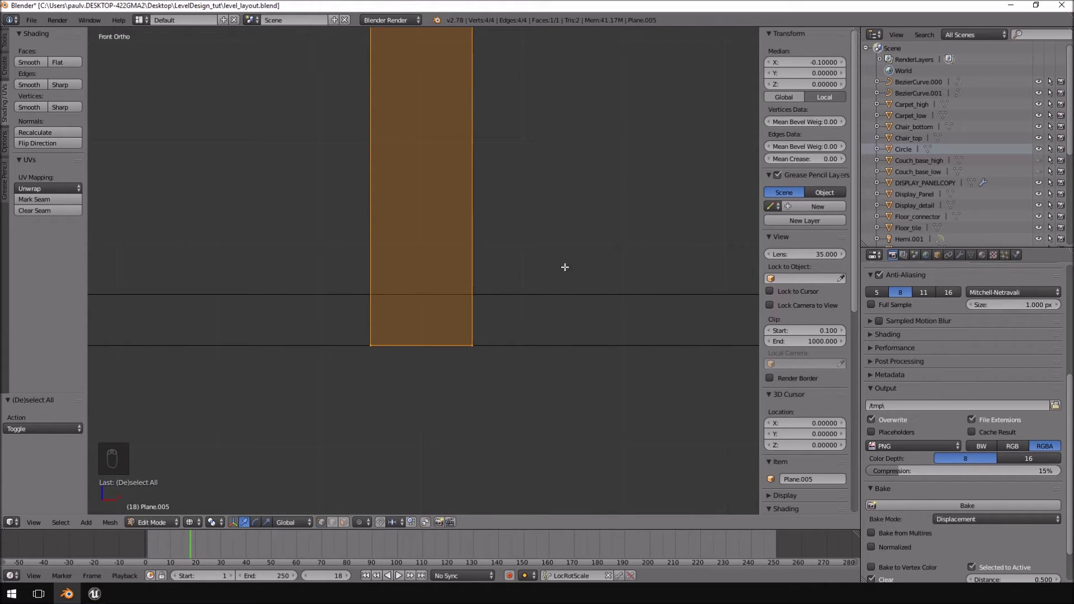
key(s)
key(x)
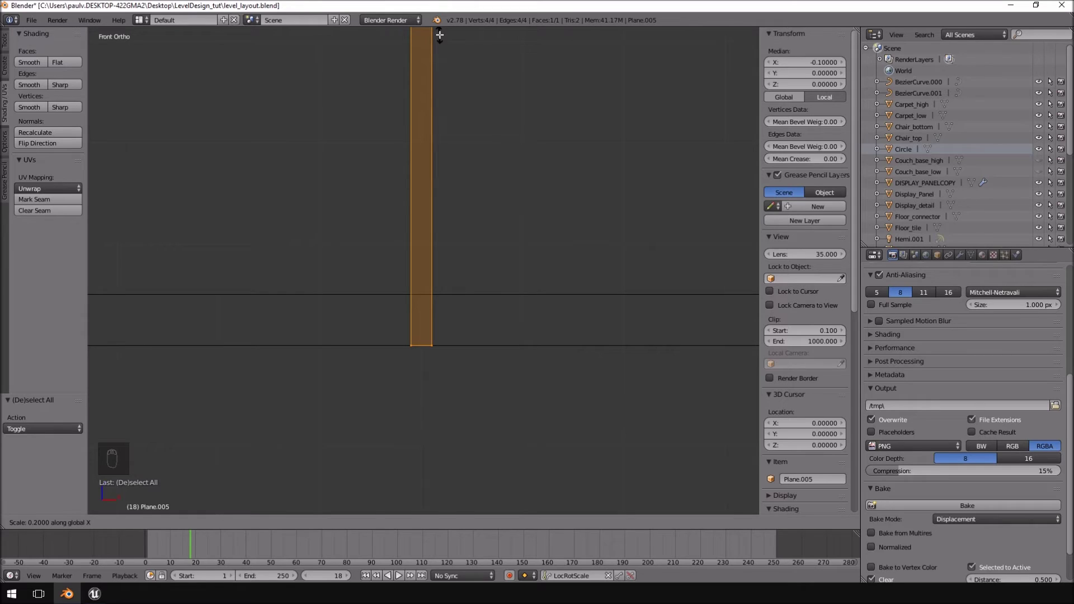
click(440, 34)
scroll(463, 299, down, 6)
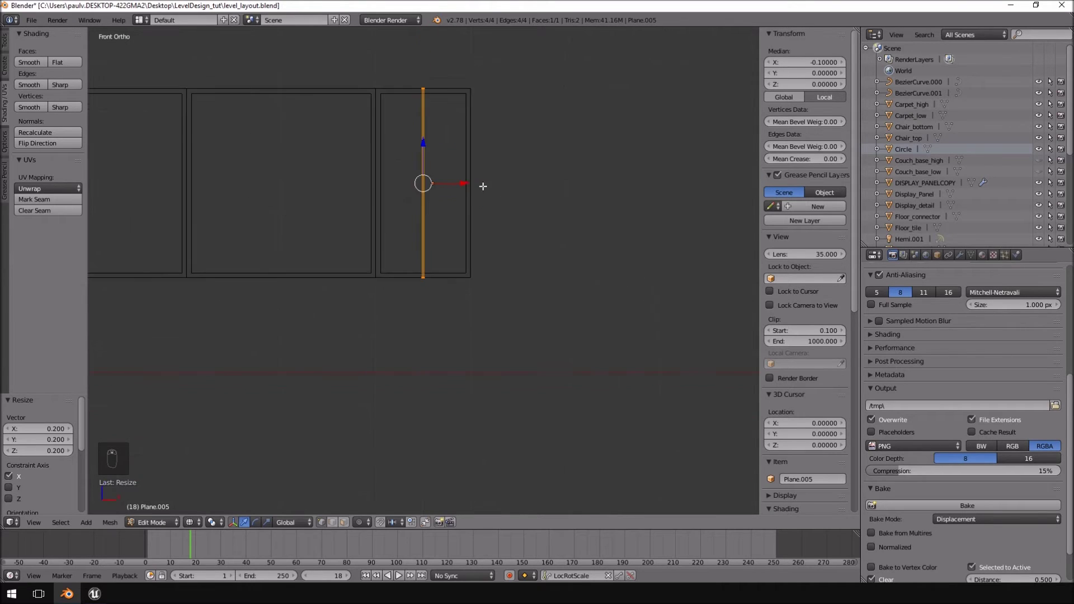
Step: Lower the bar's top edge by 0.05 to meet the inner edge of the frame's top member
scroll(481, 257, up, 4)
key(Tab)
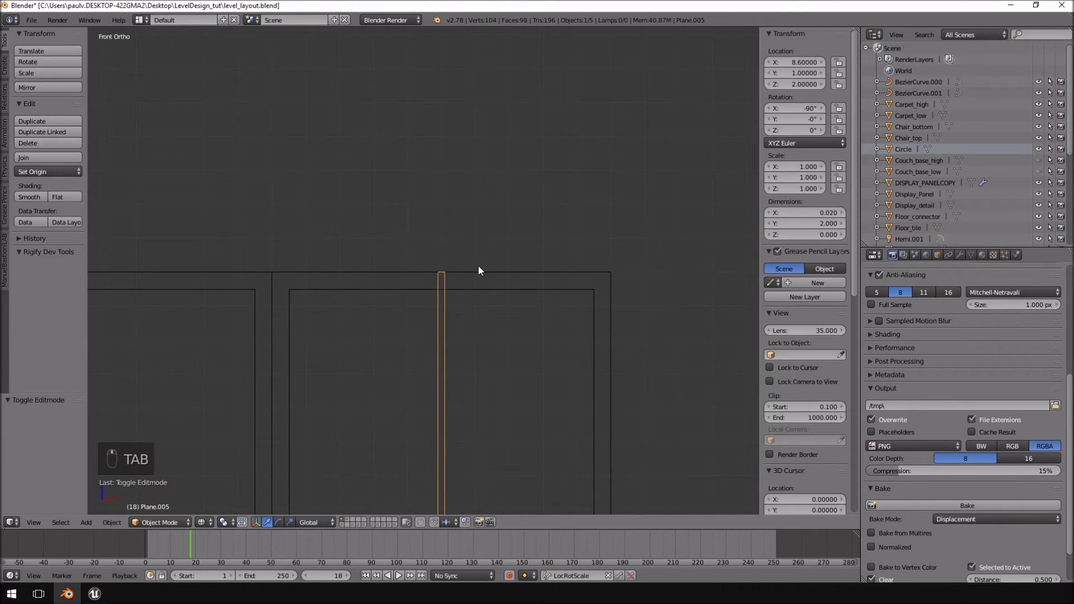
key(Tab)
key(a)
key(a)
key(a)
ctrl+drag(474, 245, 505, 346)
key(g)
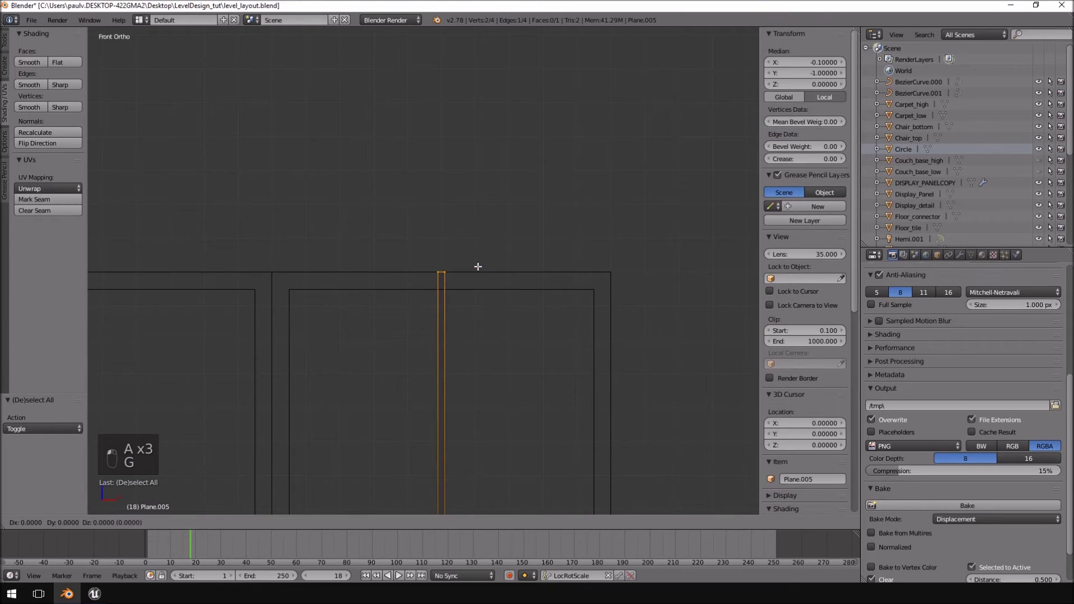
click(477, 285)
Step: Raise the bar's bottom edge by 0.05 to meet the inner edge of the frame's bottom member
scroll(470, 367, down, 3)
shift+middle_drag(470, 367, 442, 45)
scroll(448, 302, up, 4)
key(a)
mouse_move(438, 382)
ctrl+mouse_down()
mouse_move(371, 378)
mouse_move(417, 419)
ctrl+mouse_up()
key(g)
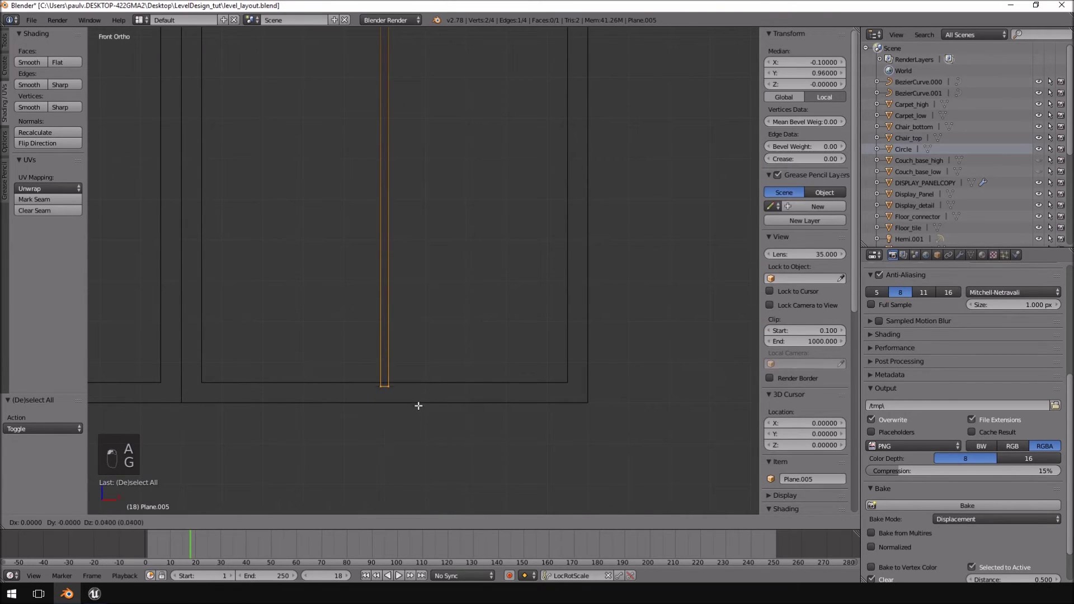
click(417, 404)
Step: Return to object mode and move the bar -0.9 along Y, placing it inside the frame's depth at Y 0.1
mouse_move(418, 404)
middle_down()
mouse_move(530, 295)
mouse_move(579, 293)
mouse_move(535, 299)
middle_up()
key(Tab)
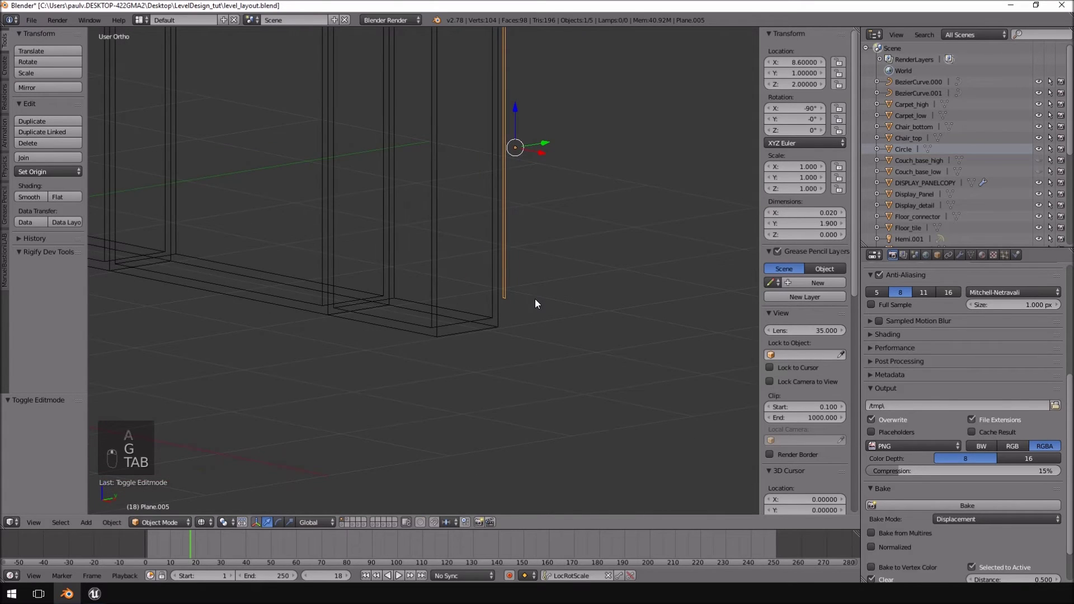
key(KP_3)
drag(588, 160, 437, 174)
scroll(461, 268, up, 6)
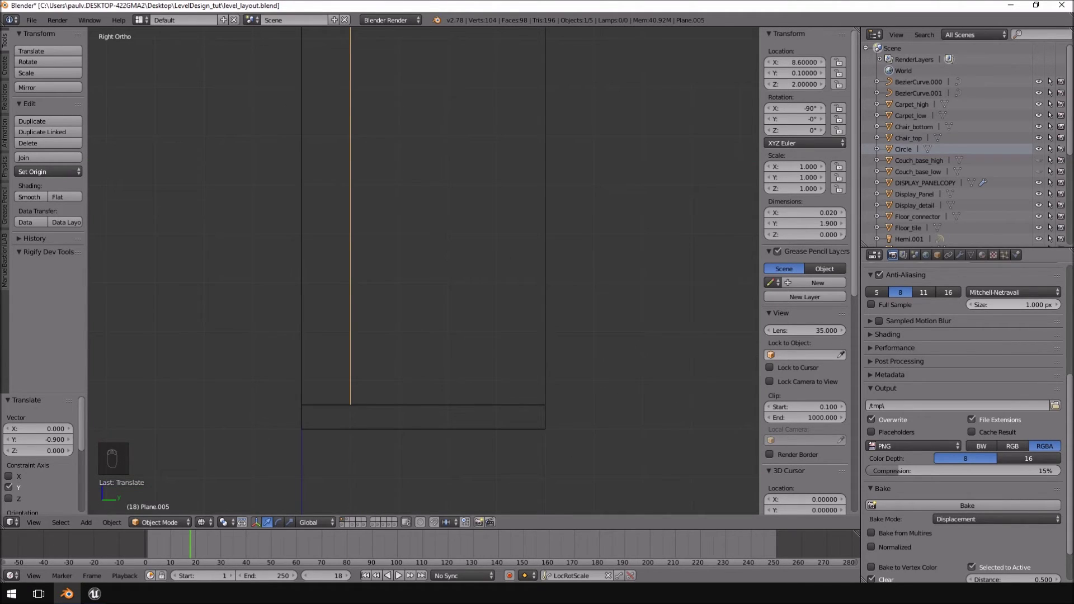
Step: Examine the window blinds and their vertical supports in the Mirror's Edge Catalyst reference video
drag(1073, 79, 362, 69)
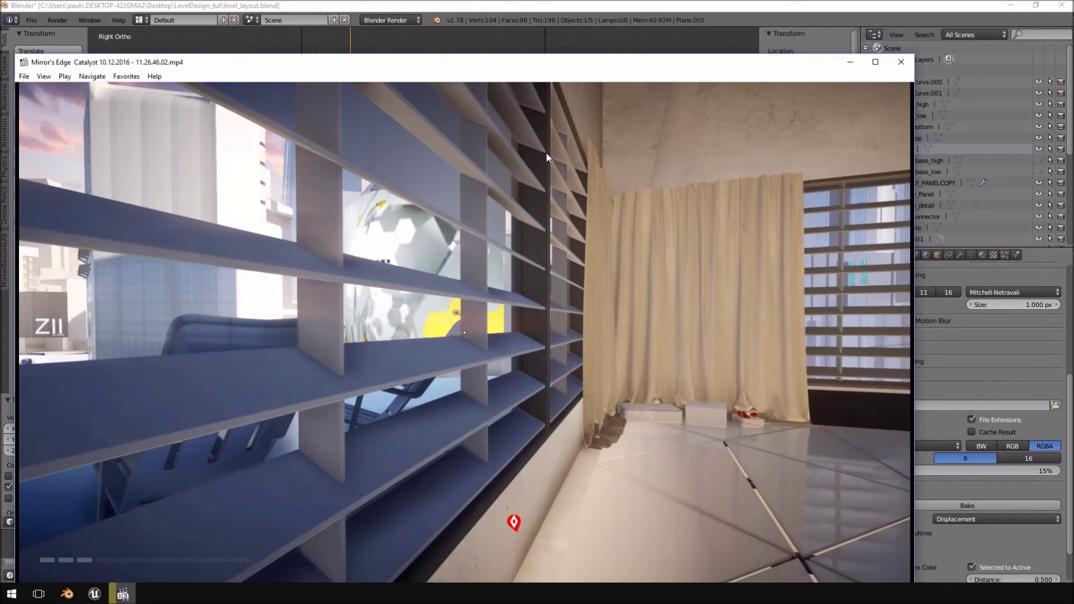
drag(469, 66, 1073, 68)
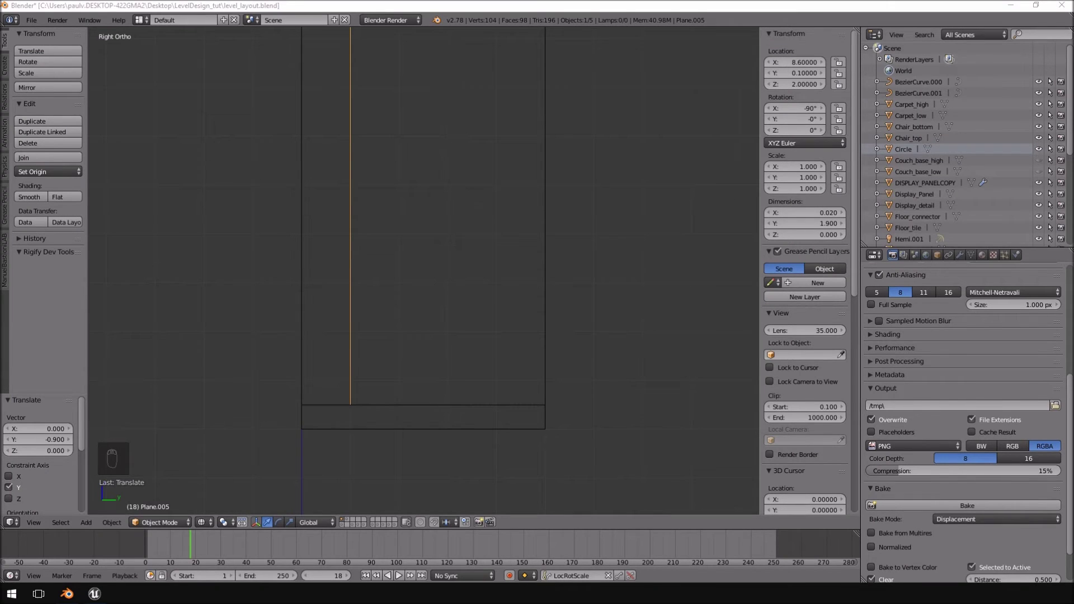
drag(1073, 115, 491, 106)
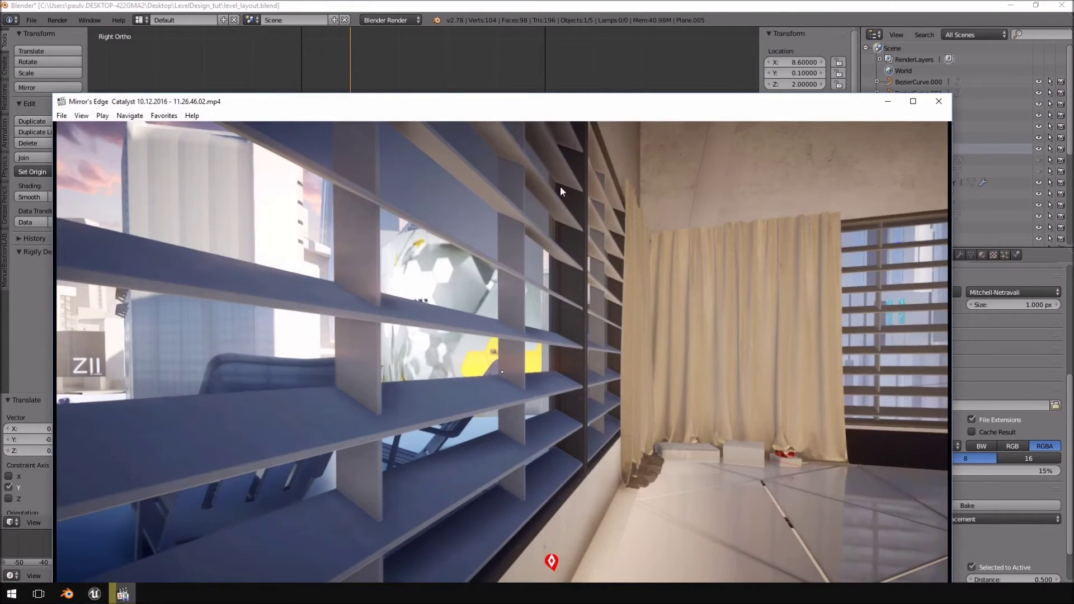
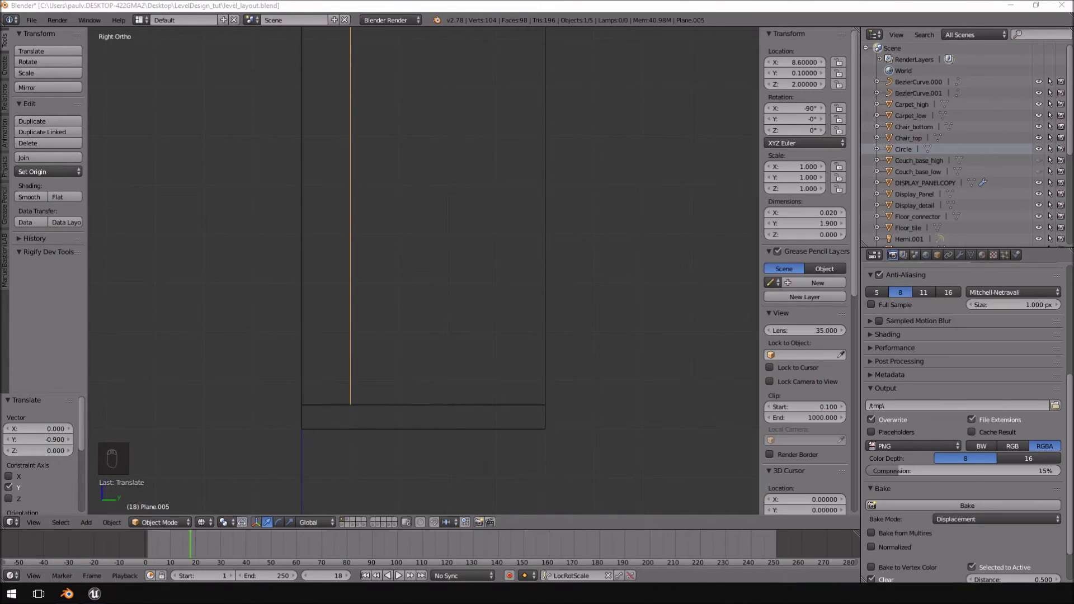
Step: Move the bar along Y to 0, flush with the frame's front face, and open its mesh for editing
scroll(295, 354, down, 8)
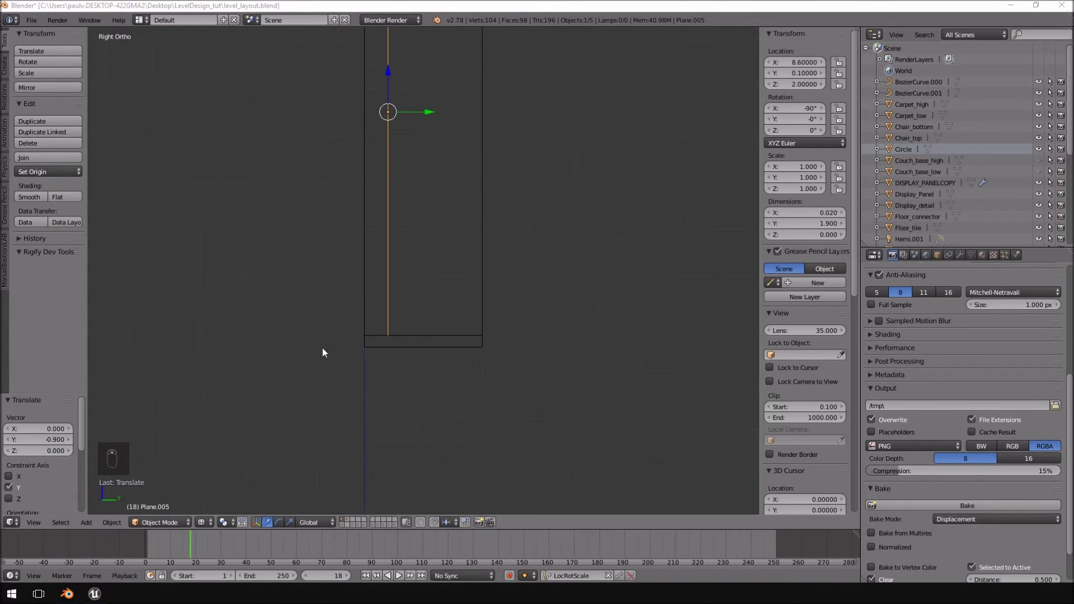
scroll(451, 166, up, 4)
drag(429, 113, 410, 115)
key(Tab)
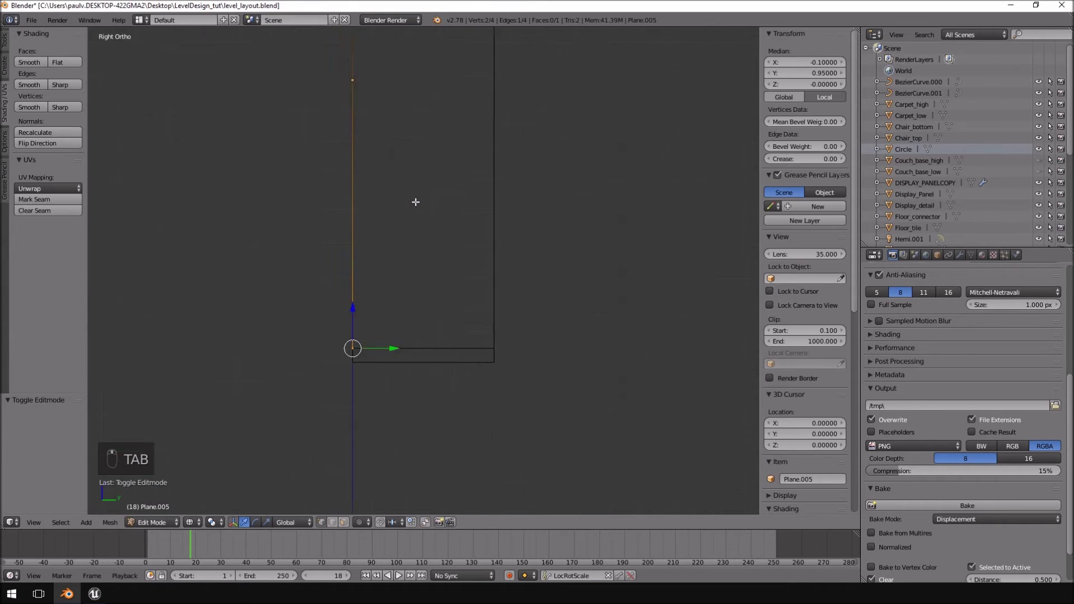
shift+middle_drag(418, 240, 437, 259)
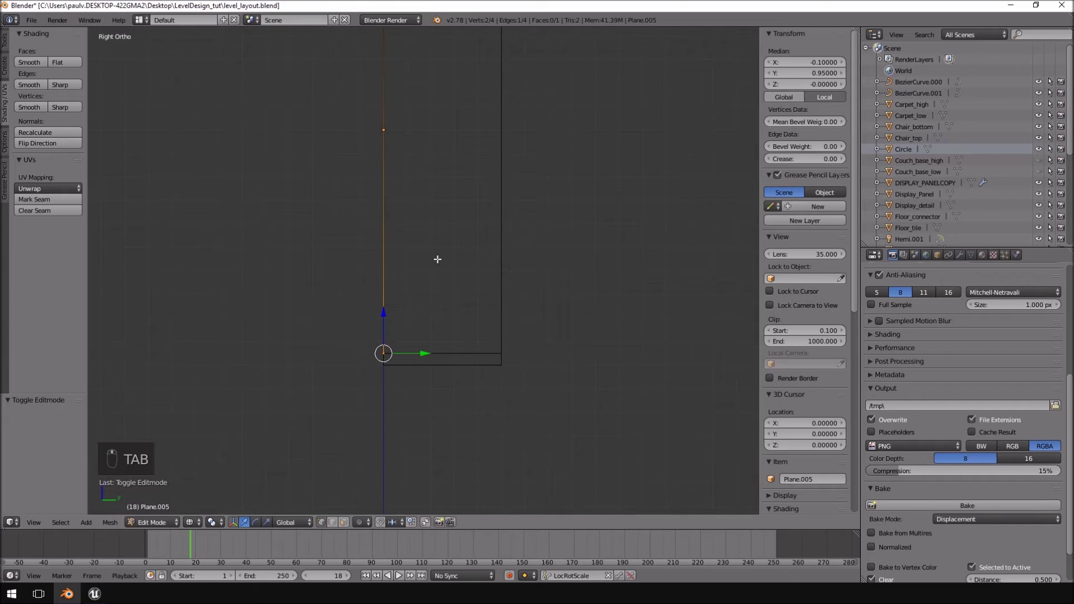
key(e)
right_click(448, 268)
key(ctrl+z)
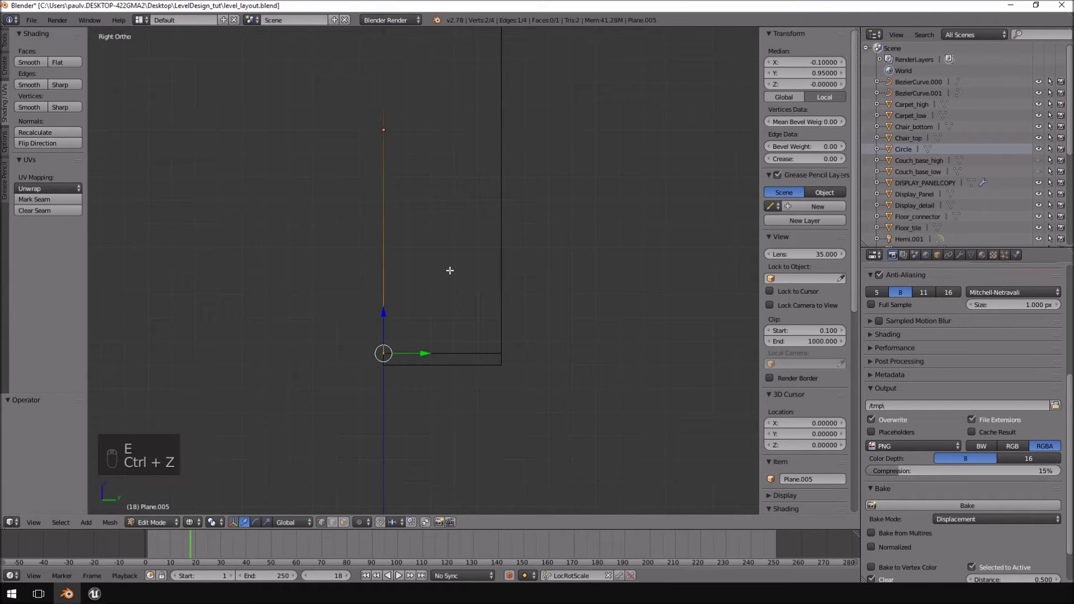
Step: Select the bar's whole face and extrude it 0.4 into the frame's depth
key(a)
key(a)
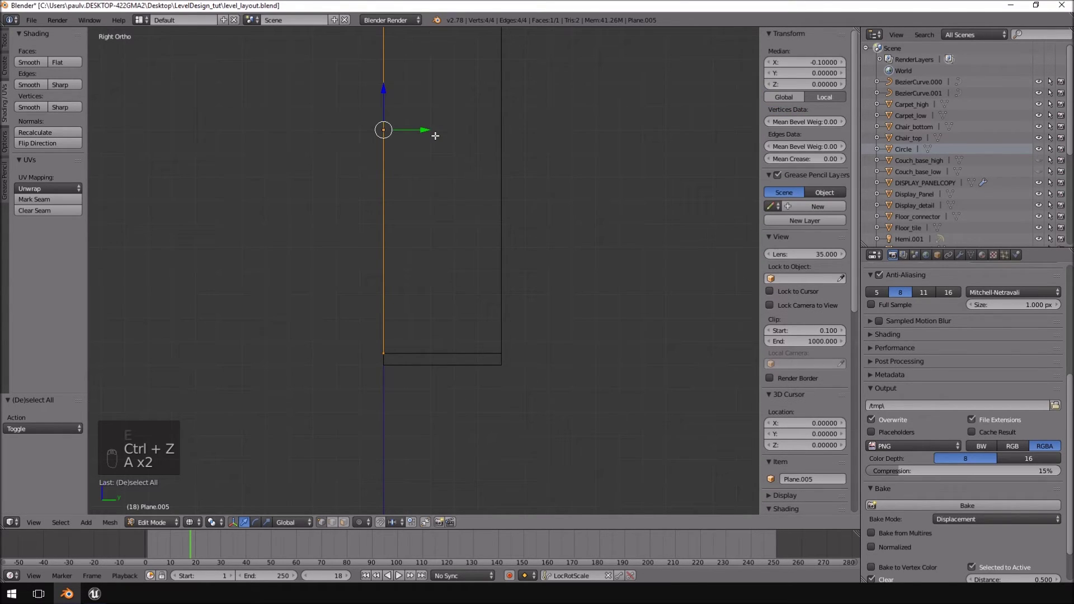
key(e)
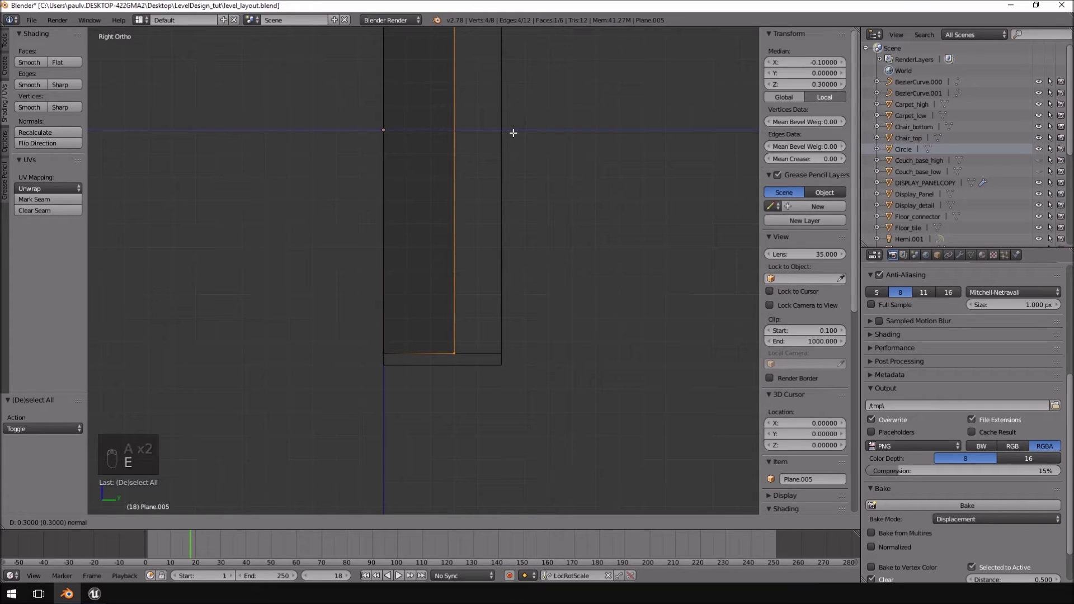
click(536, 138)
scroll(540, 151, down, 4)
mouse_move(545, 163)
middle_down()
mouse_move(492, 202)
mouse_move(441, 185)
mouse_move(452, 164)
mouse_move(411, 89)
mouse_move(343, 88)
mouse_move(334, 108)
mouse_move(362, 142)
mouse_move(426, 168)
mouse_move(490, 176)
mouse_move(436, 173)
mouse_move(500, 154)
mouse_move(428, 176)
mouse_move(544, 189)
mouse_move(347, 245)
mouse_move(361, 199)
middle_up()
Step: Return to object mode with solid shading and hide the object obstructing the window frames
key(Tab)
key(z)
right_click(352, 196)
middle_drag(520, 195, 460, 145)
key(h)
scroll(376, 219, up, 3)
key(KP_1)
key(KP_3)
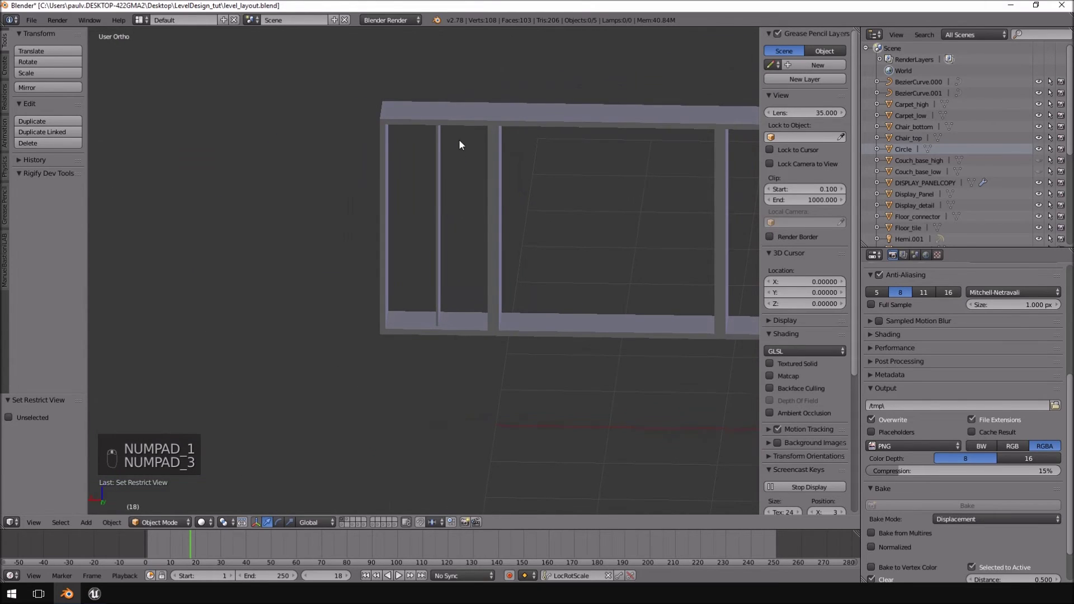
Step: Examine the narrow end frame and its vertical support from the front and at an angle in perspective
right_click(462, 119)
key(KP_5)
key(KP_1)
scroll(463, 118, up, 4)
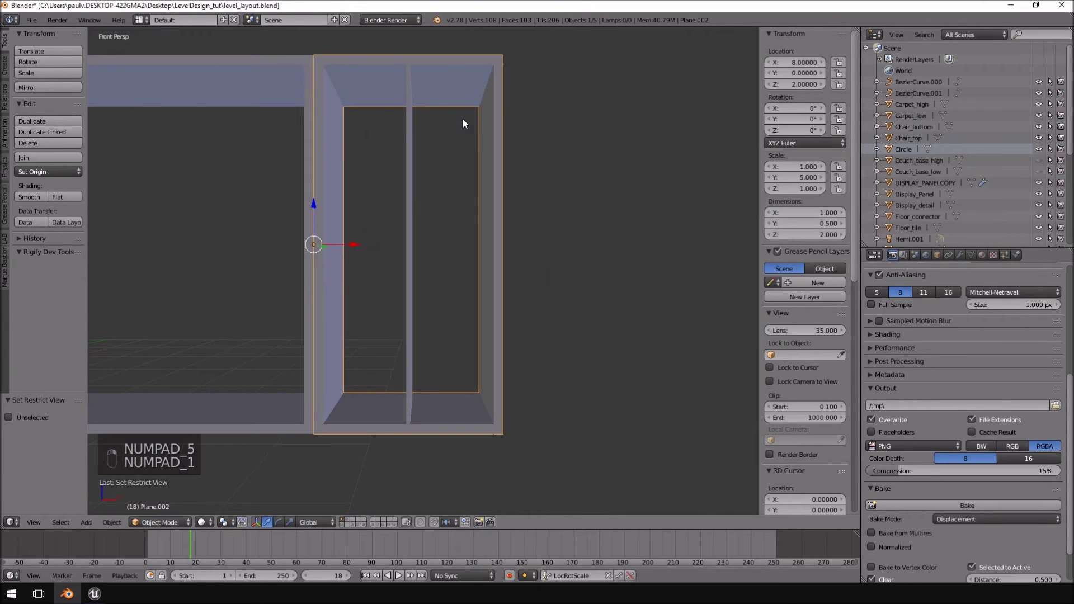
key(KP_6)
key(KP_6)
key(KP_6)
key(KP_6)
key(KP_6)
key(KP_6)
key(KP_6)
key(KP_Decimal)
key(KP_6)
key(KP_6)
key(KP_6)
key(KP_6)
key(KP_6)
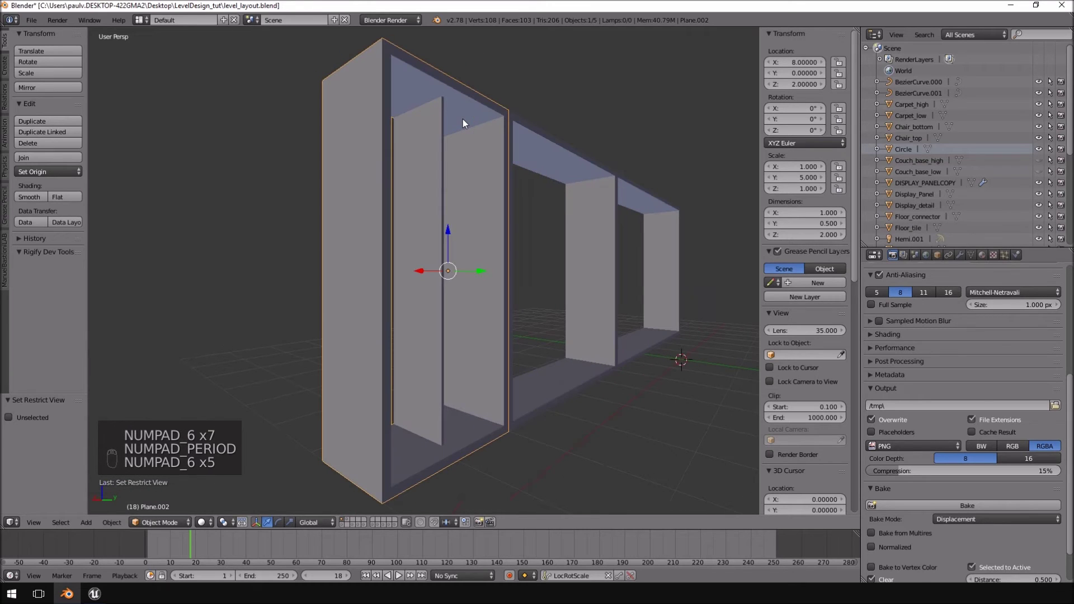
key(KP_6)
key(KP_4)
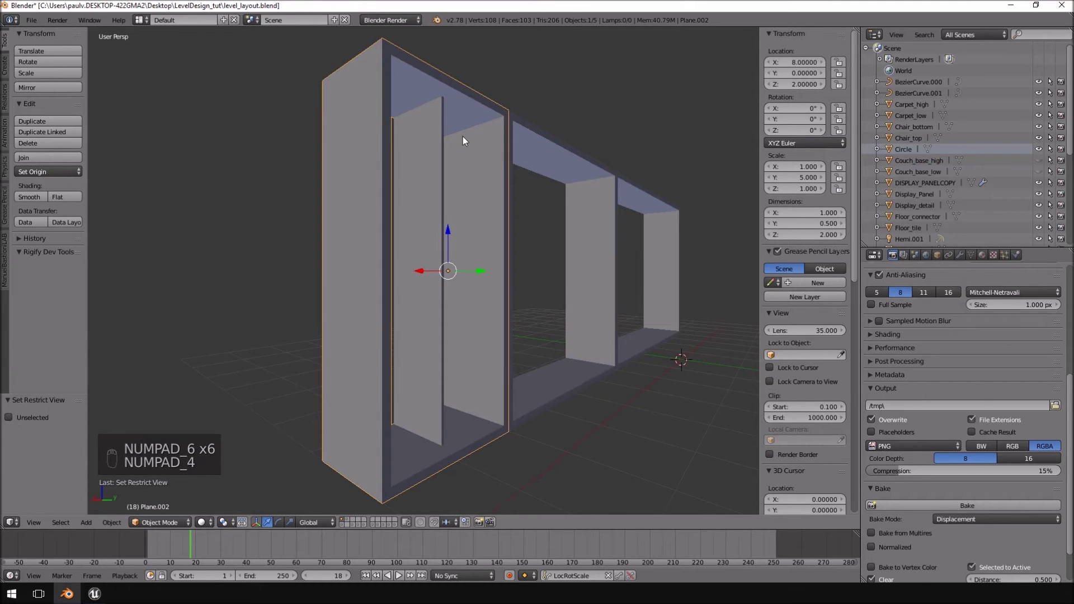
right_click(436, 143)
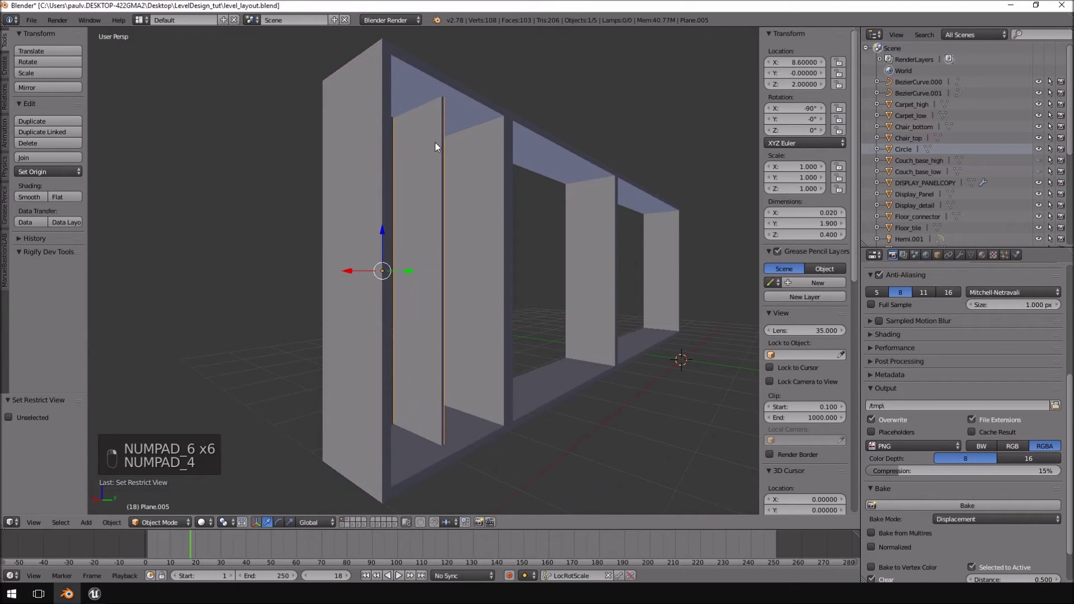
right_click(505, 138)
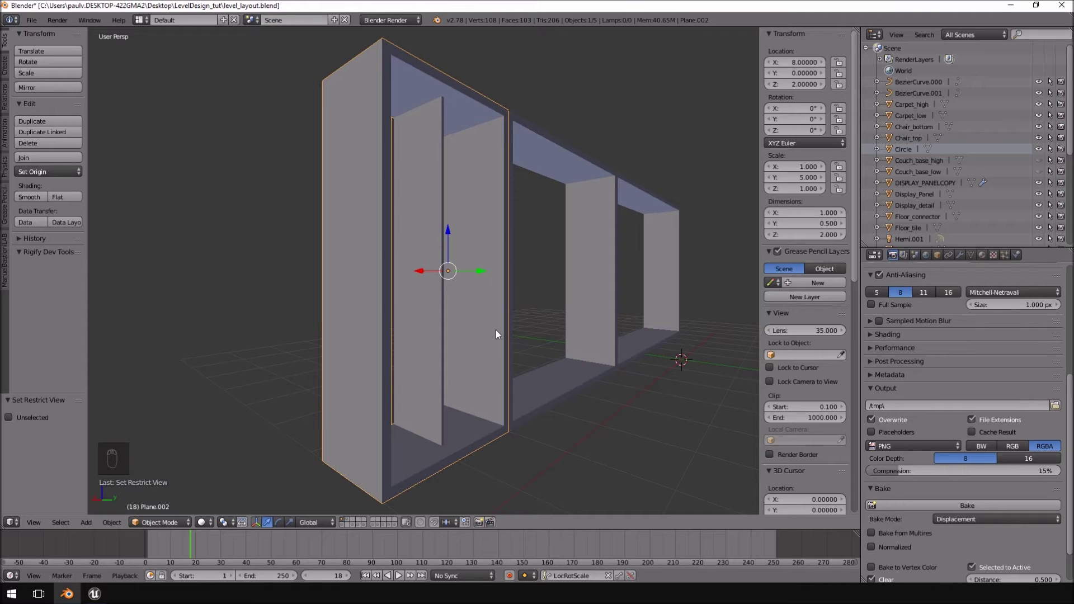
Step: Duplicate the vertical support in place and rotate the copy 90° in the front orthographic view
right_click(435, 342)
middle_drag(504, 220, 487, 185)
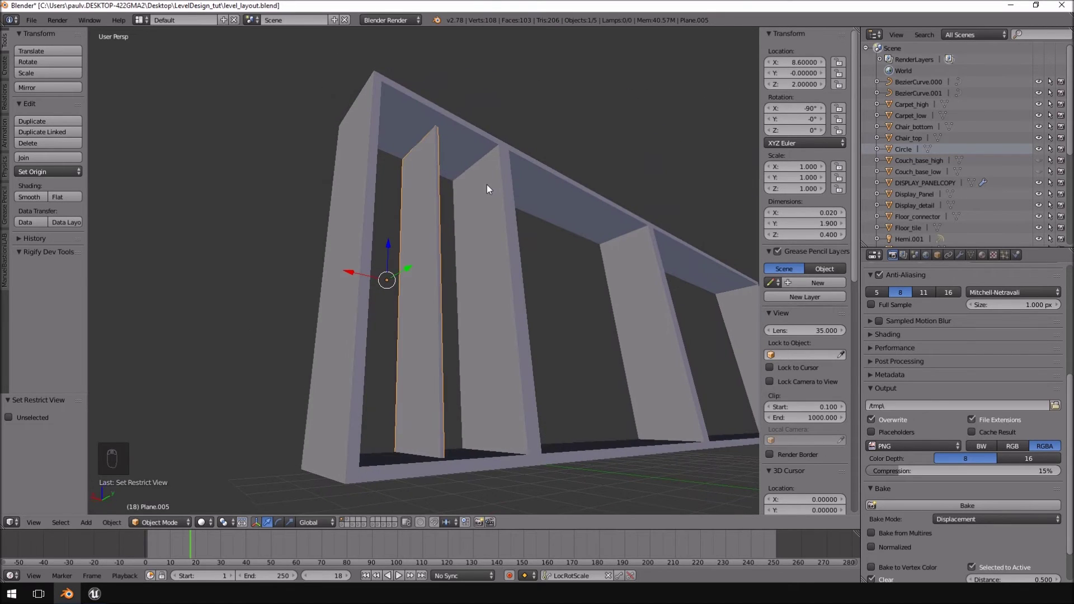
key(KP_1)
key(KP_3)
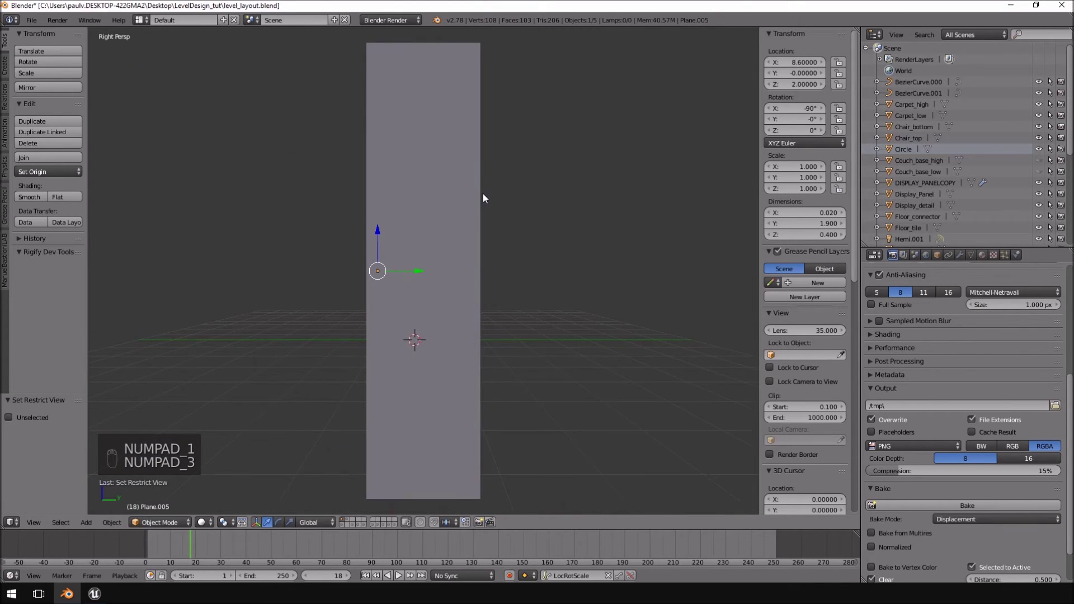
key(KP_5)
key(KP_3)
key(KP_1)
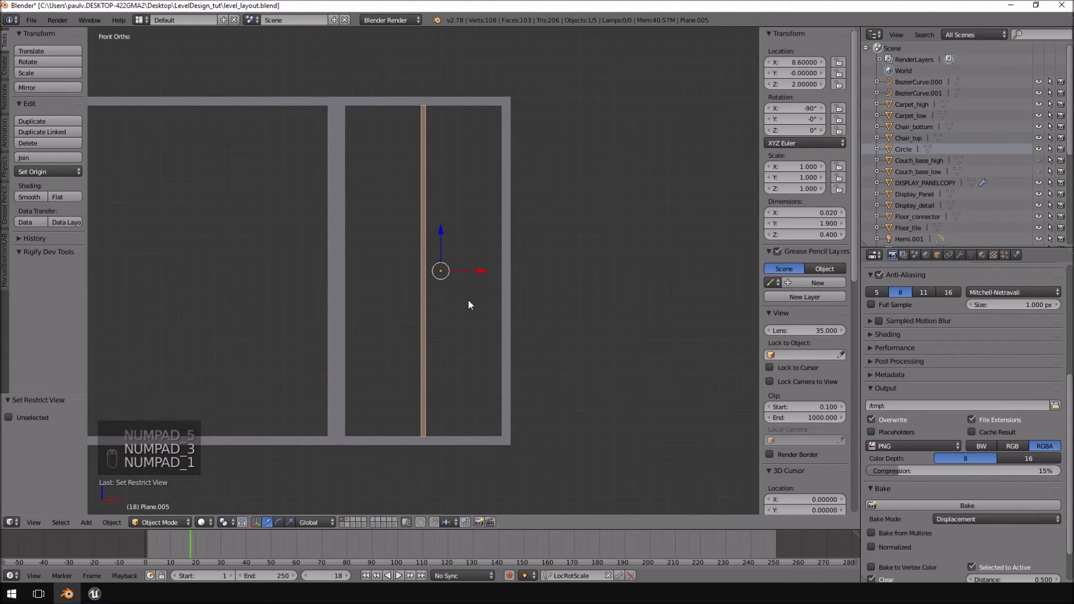
key(shift+d)
right_click(488, 323)
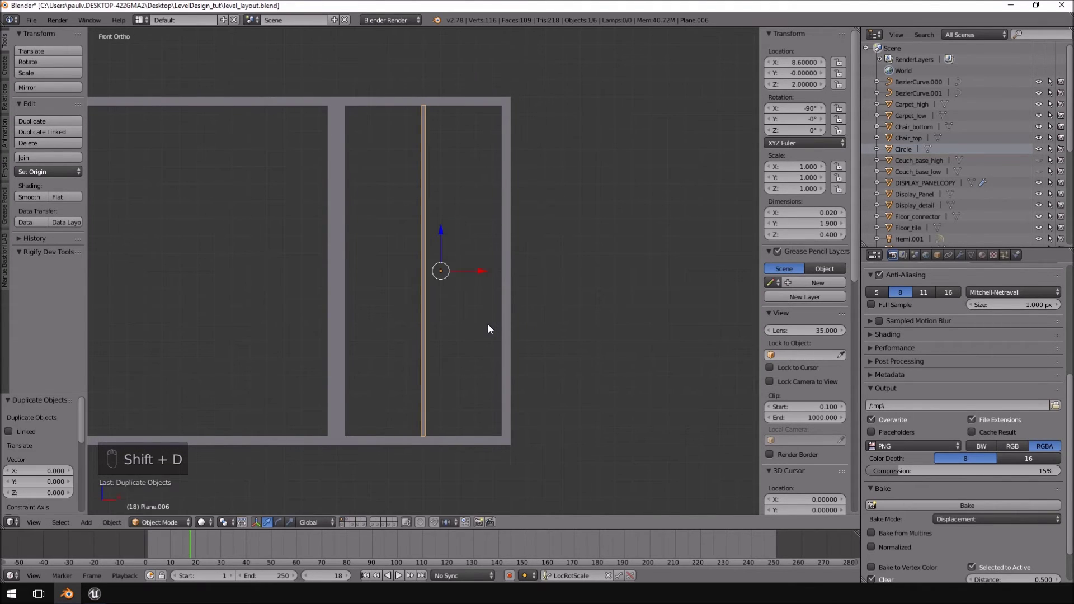
text(r90)
key(Return)
Step: Move the horizontal slat to X 8.5, Z 2.7 and scale its mesh to 0.5 along X
key(g)
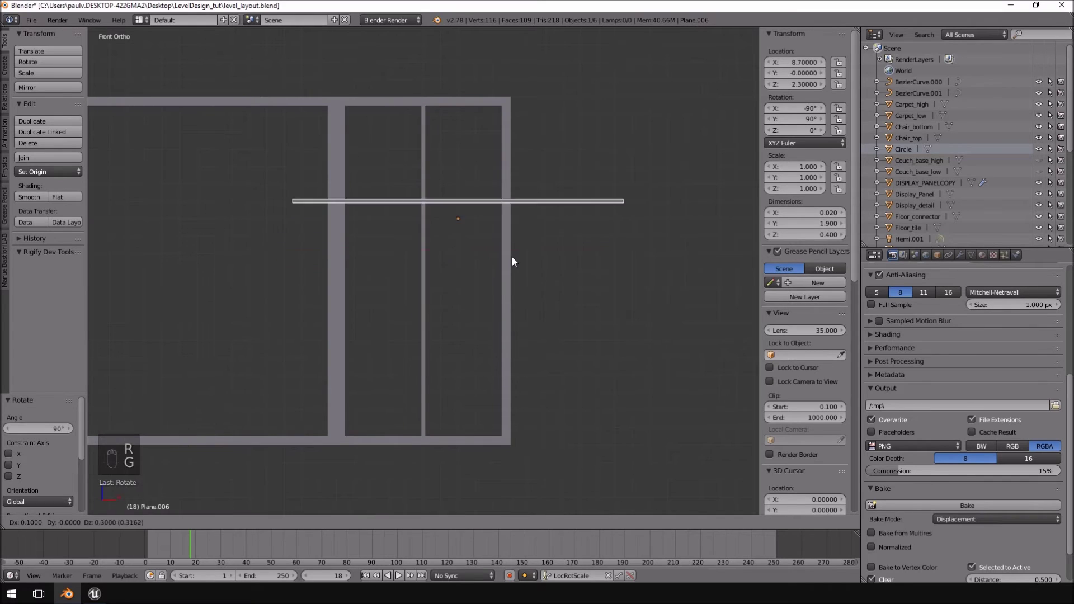
click(472, 195)
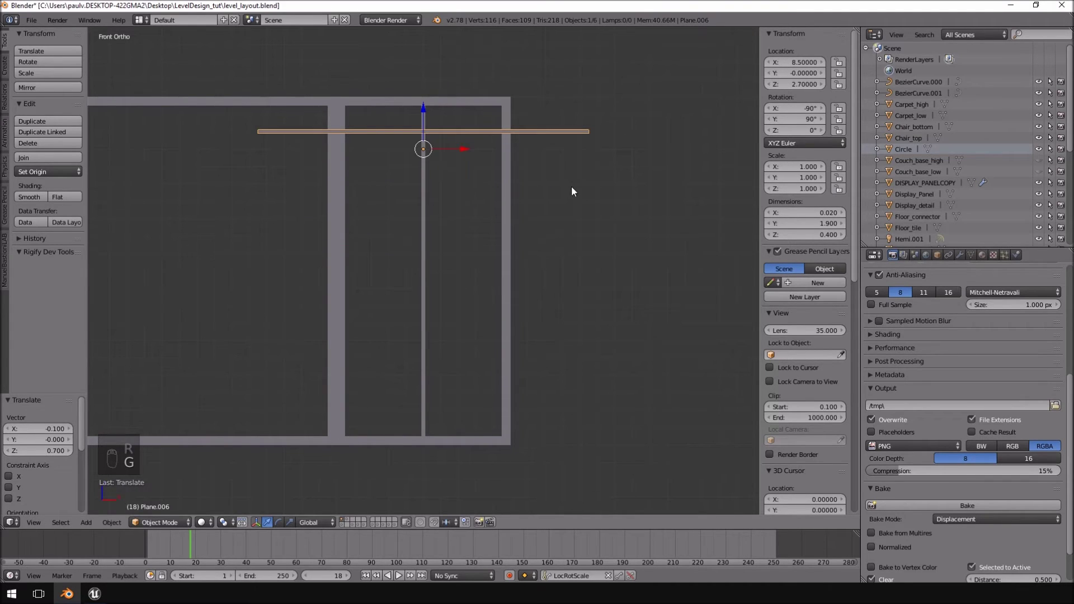
key(Tab)
key(a)
key(a)
key(a)
key(a)
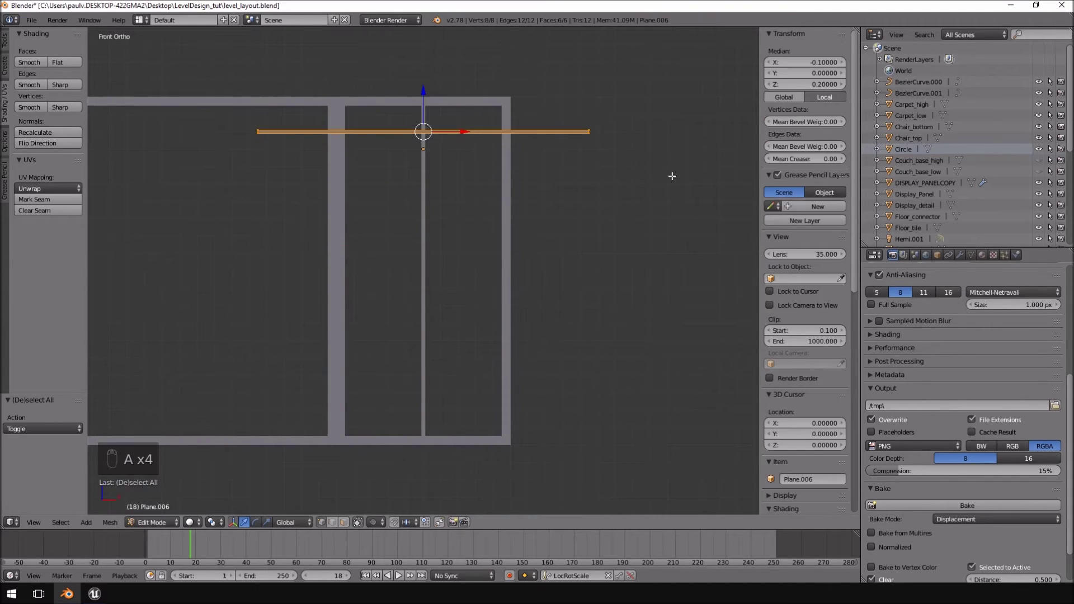
key(s)
key(x)
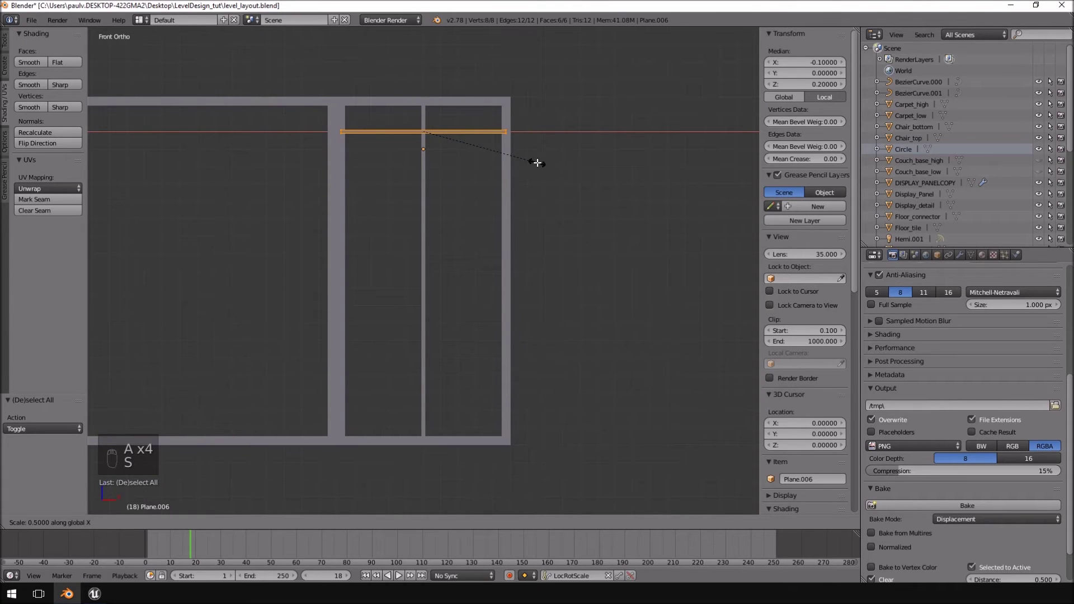
click(538, 164)
shift+middle_drag(548, 157, 547, 266)
scroll(554, 245, up, 5)
scroll(548, 266, up, 3)
shift+middle_drag(619, 263, 616, 302)
key(s)
key(x)
right_click(613, 307)
Step: In wireframe, select all vertices at the slat's left end and move them about 0.02 inward along X
shift+middle_drag(404, 290, 722, 359)
scroll(518, 315, up, 5)
key(Tab)
key(Tab)
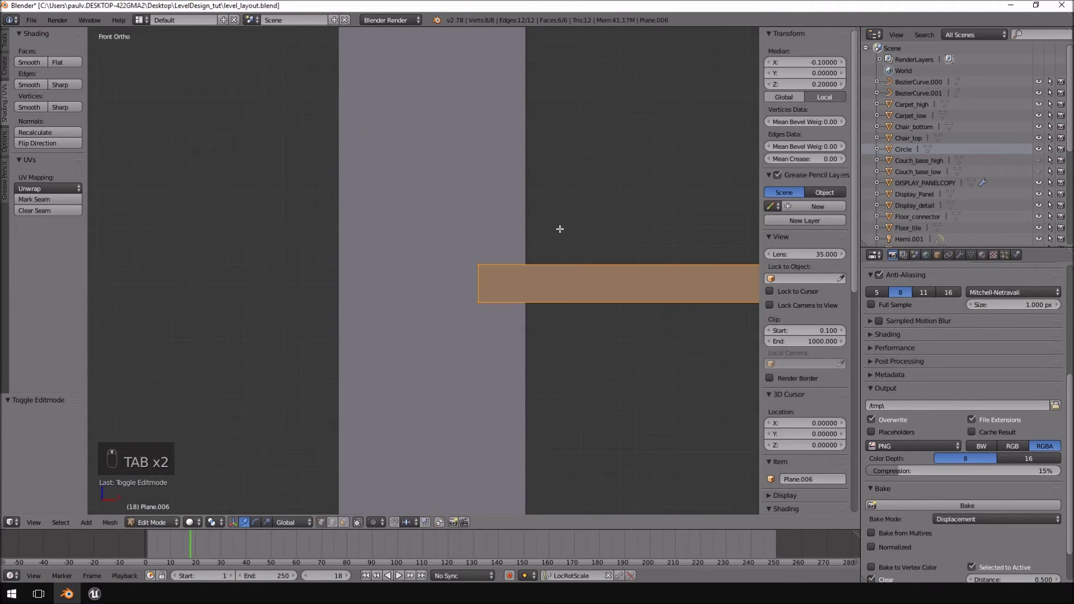
key(a)
key(a)
key(a)
ctrl+drag(551, 221, 535, 451)
key(z)
key(g)
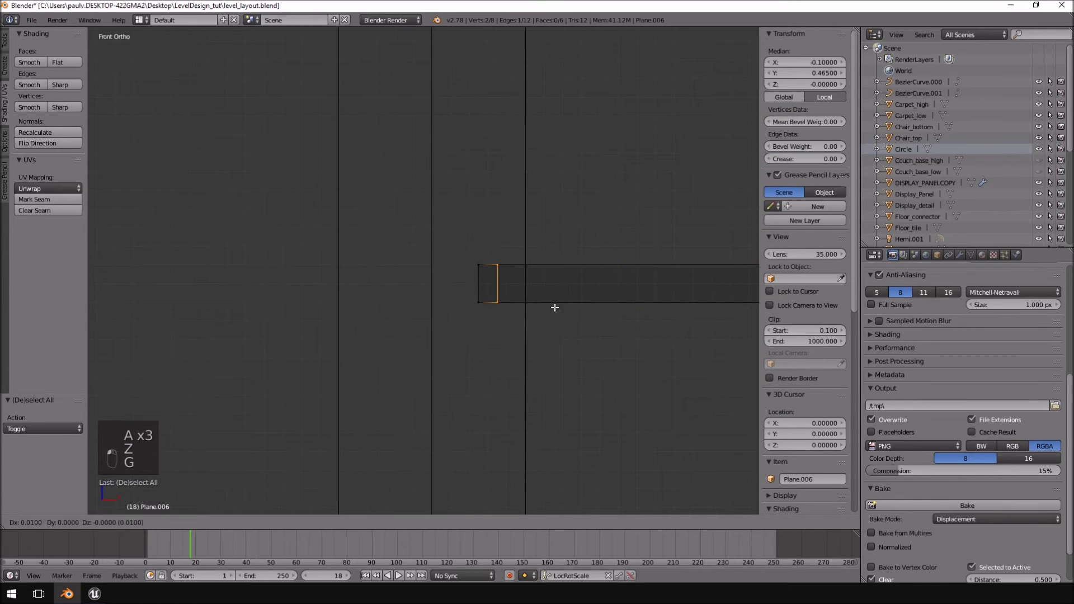
right_click(582, 309)
ctrl+drag(593, 202, 521, 408)
key(g)
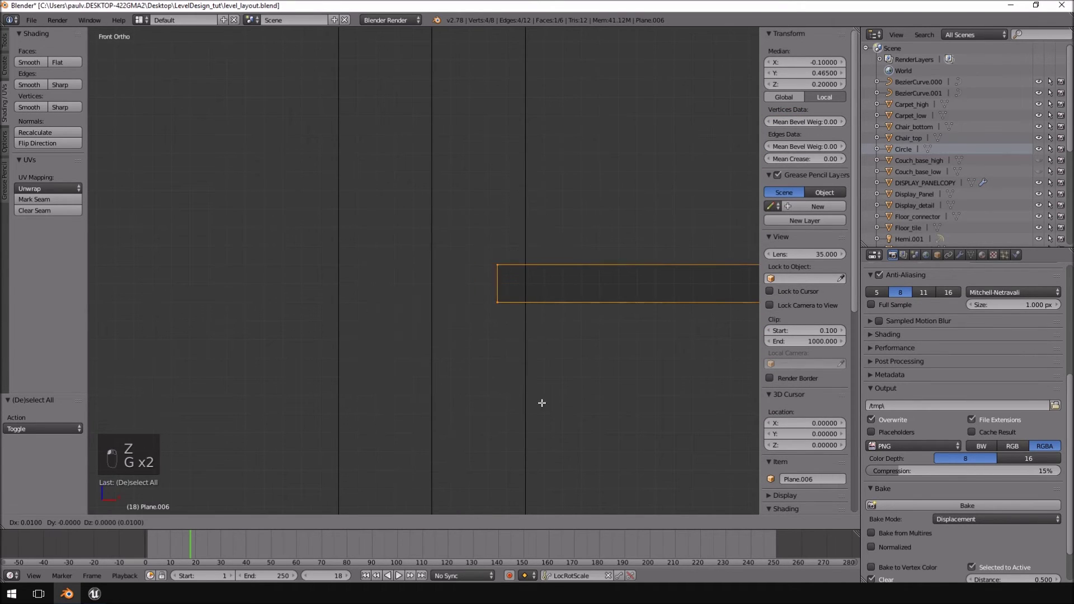
click(563, 401)
Step: Nudge the slat's left end about 0.004 along X and snap it to the grid at the frame's inner edge
shift+middle_drag(532, 393, 387, 338)
scroll(380, 316, up, 6)
shift+middle_drag(338, 166, 461, 314)
click(450, 297)
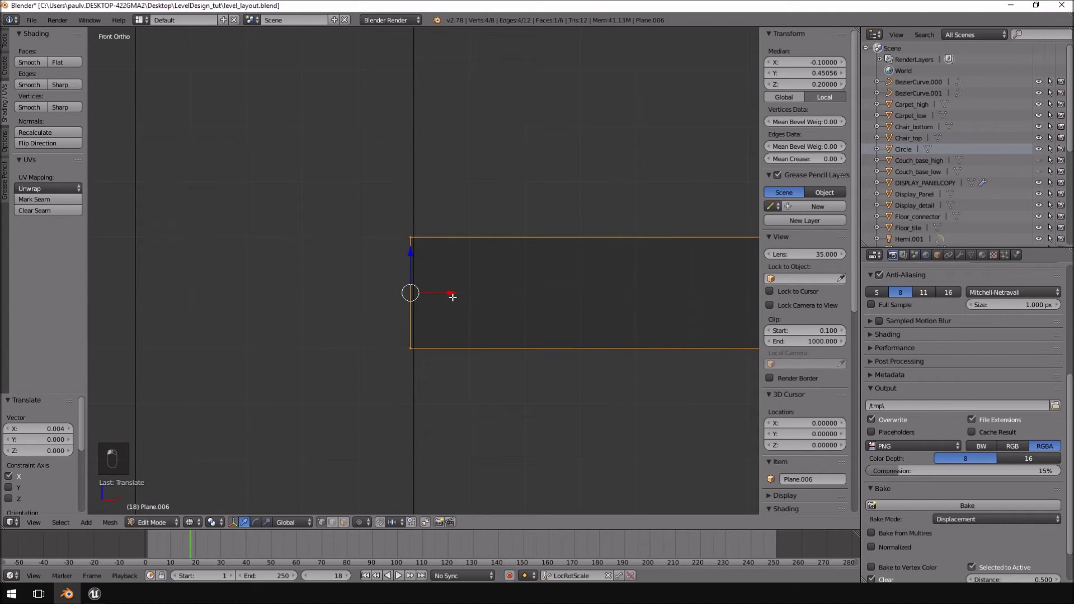
key(shift+s)
click(453, 297)
Step: Select the vertices at the slat's right end and move them -0.02 along X
scroll(456, 299, down, 10)
shift+middle_drag(554, 375, 364, 349)
shift+middle_drag(684, 356, 540, 384)
scroll(563, 311, up, 1)
key(a)
key(a)
shift+middle_drag(605, 336, 564, 362)
scroll(563, 362, up, 7)
key(g)
key(x)
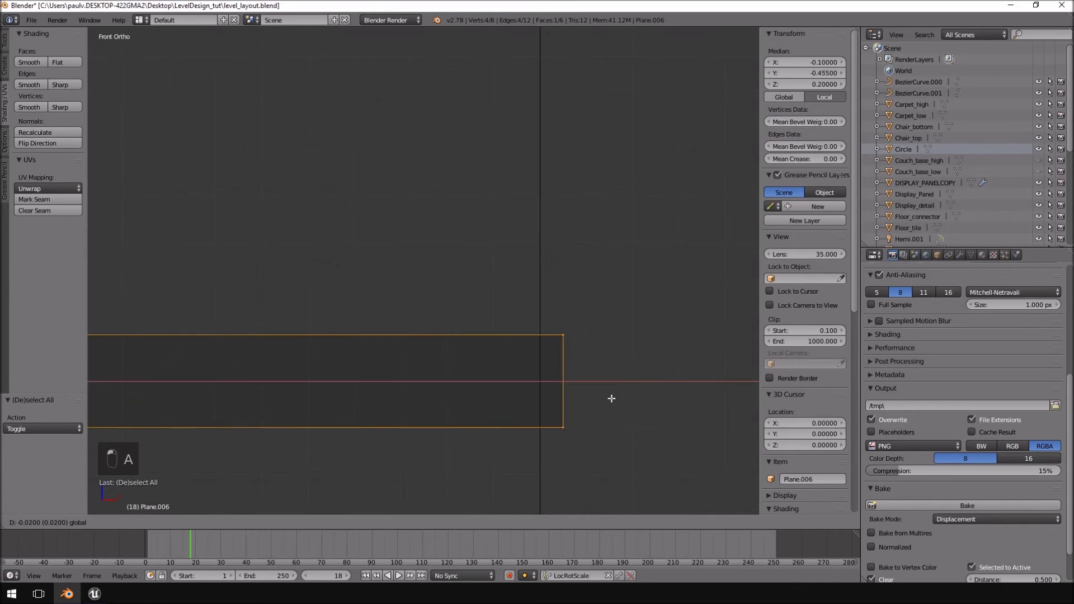
click(610, 396)
Step: Nudge the slat's right end inward and snap it to the grid, flush with the frame's inner edge
shift+middle_drag(610, 396, 689, 442)
drag(710, 464, 672, 458)
key(shift+s)
click(652, 421)
Step: Examine how the slat crosses the vertical support and compare it with the blinds in the Mirror's Edge Catalyst reference video
scroll(644, 405, down, 5)
scroll(644, 405, down, 6)
middle_drag(631, 403, 439, 379)
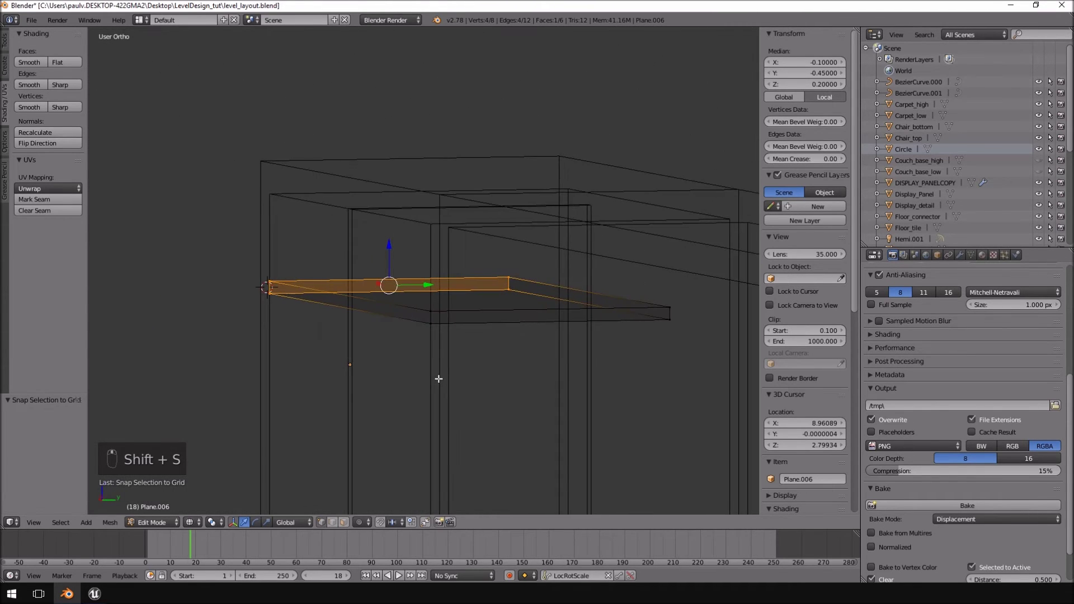
key(KP_1)
key(KP_3)
key(Tab)
scroll(439, 379, down, 3)
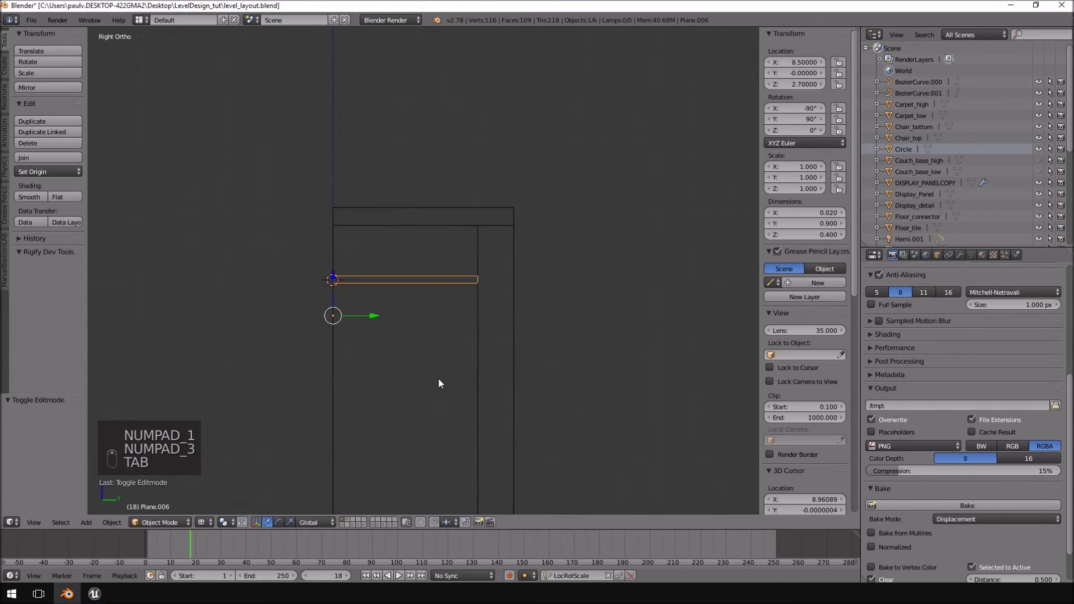
key(Tab)
key(z)
mouse_move(515, 352)
middle_down()
mouse_move(456, 370)
mouse_move(462, 362)
middle_up()
middle_drag(699, 362, 653, 256)
key(Tab)
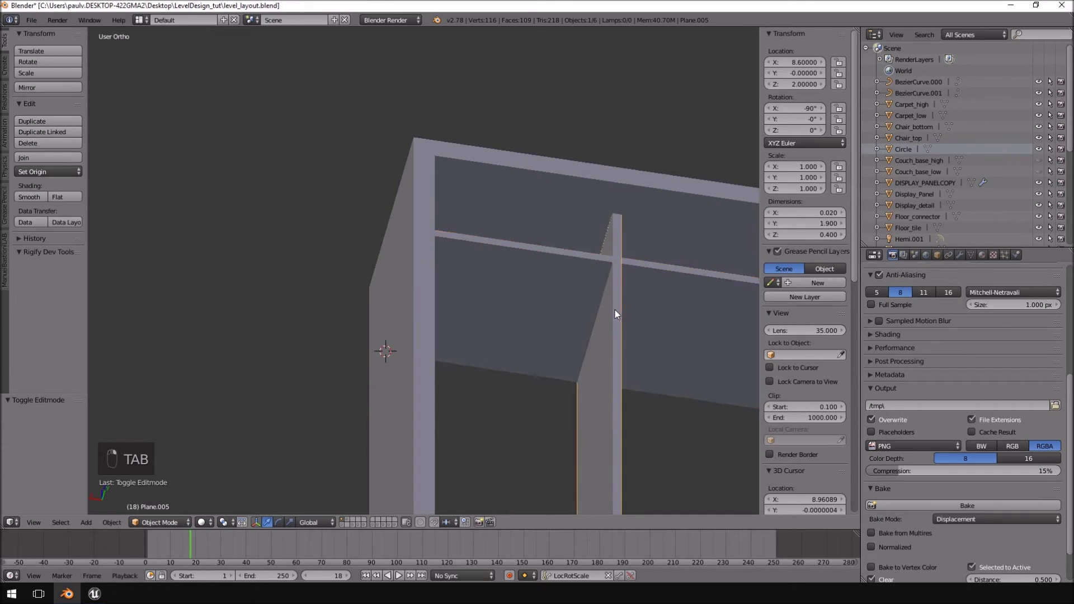
middle_drag(618, 311, 640, 346)
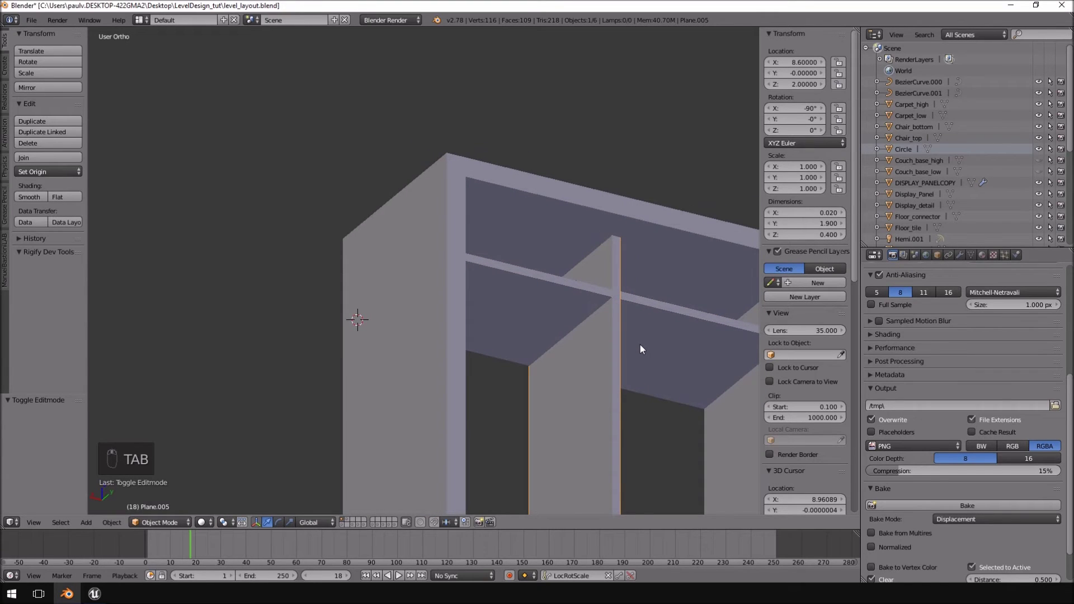
right_click(593, 297)
middle_drag(563, 284, 481, 280)
drag(1073, 53, 700, 85)
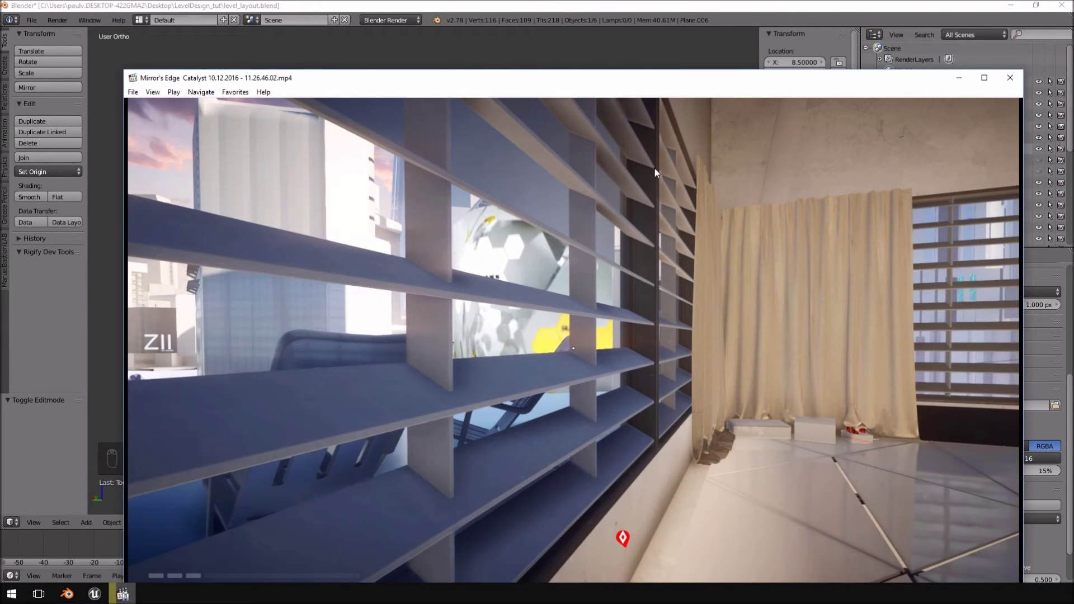
drag(598, 79, 1073, 79)
Step: Extend the slat's rear end along Y past the vertical support, making the slat 0.48 deep
mouse_move(621, 268)
middle_down()
mouse_move(578, 300)
mouse_move(634, 287)
mouse_move(666, 297)
mouse_move(642, 291)
middle_up()
key(KP_1)
key(KP_3)
key(z)
scroll(526, 297, up, 6)
key(Tab)
key(a)
key(a)
ctrl+drag(512, 221, 559, 369)
drag(507, 278, 608, 286)
scroll(485, 336, down, 6)
scroll(485, 336, up, 4)
key(Tab)
Step: Inspect the vertical support's depth against the extended slat inside the end frame
right_click(449, 204)
middle_drag(552, 277, 453, 307)
key(Tab)
key(z)
scroll(636, 341, down, 4)
middle_drag(635, 340, 571, 240)
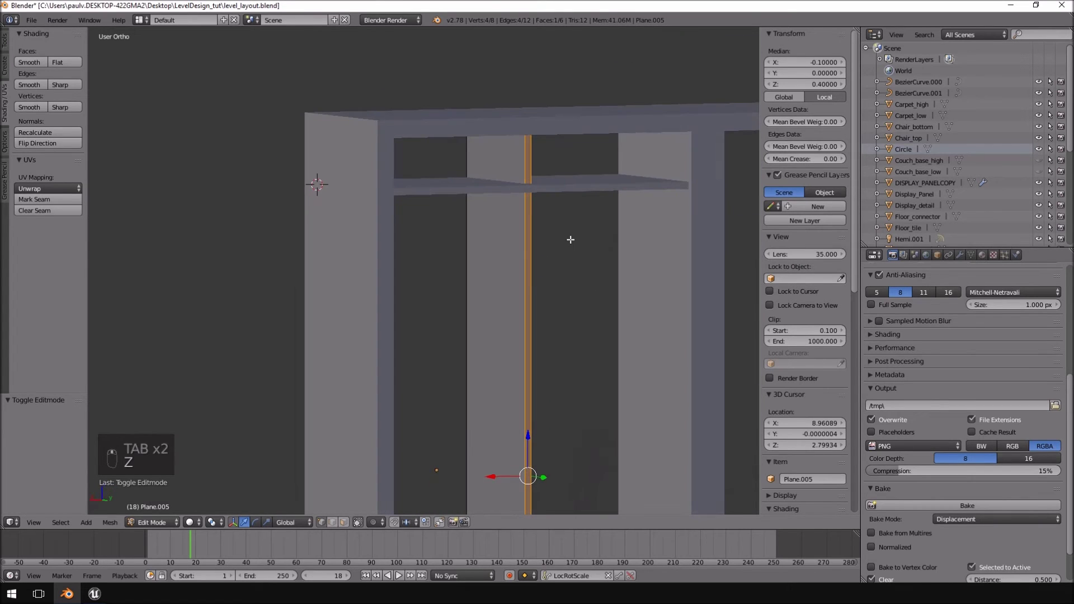
key(KP_1)
key(KP_3)
key(Tab)
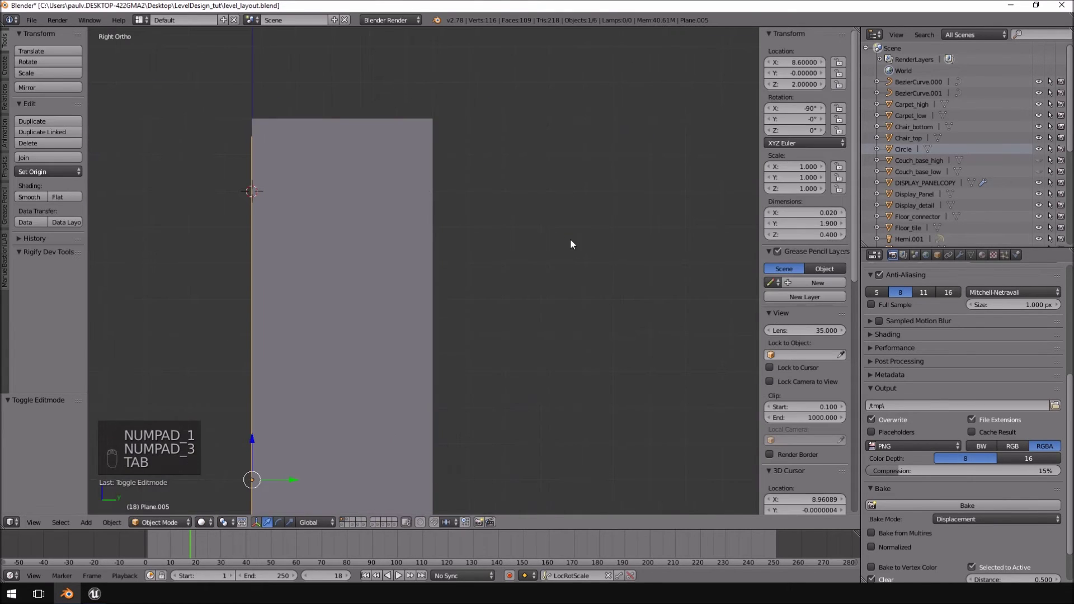
Step: Rotate the slat 20° in the right-side view and move it -0.03 along Y to the frame's front face
key(z)
scroll(468, 270, up, 4)
shift+middle_drag(457, 238, 662, 333)
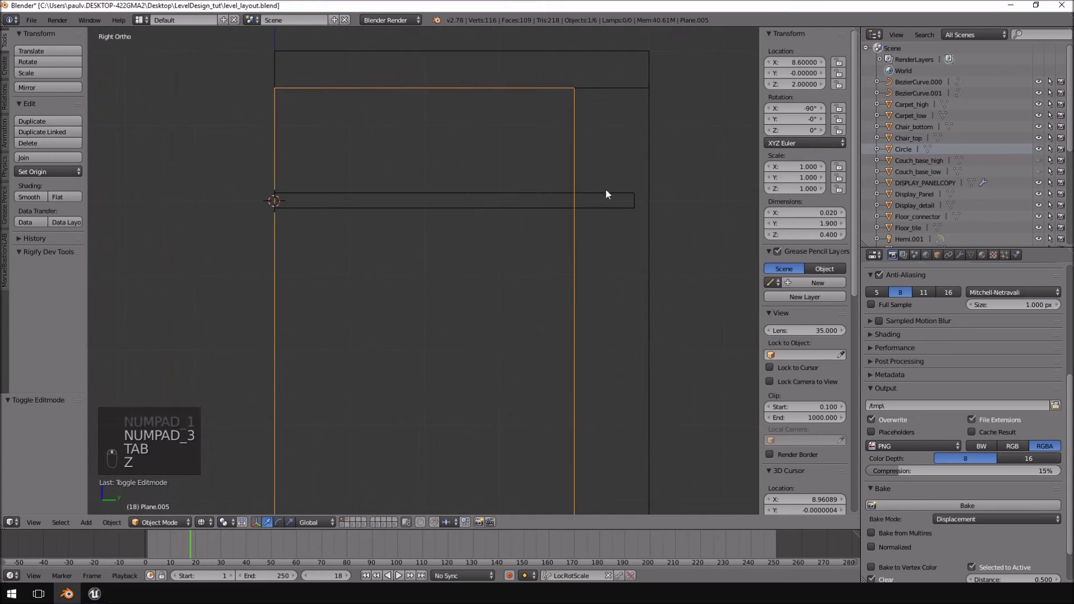
right_click(602, 197)
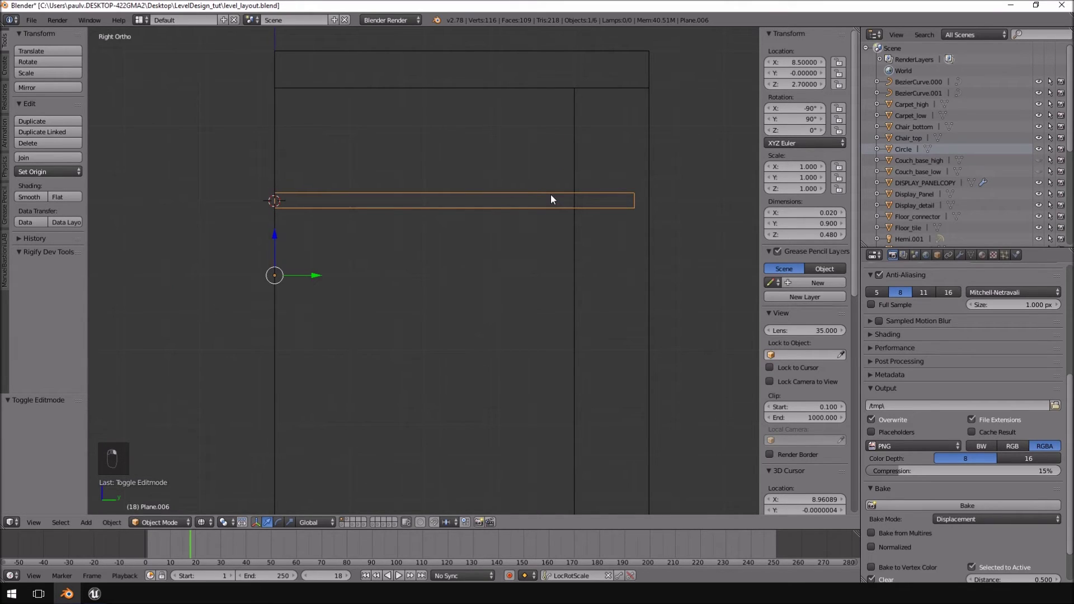
text(r30)
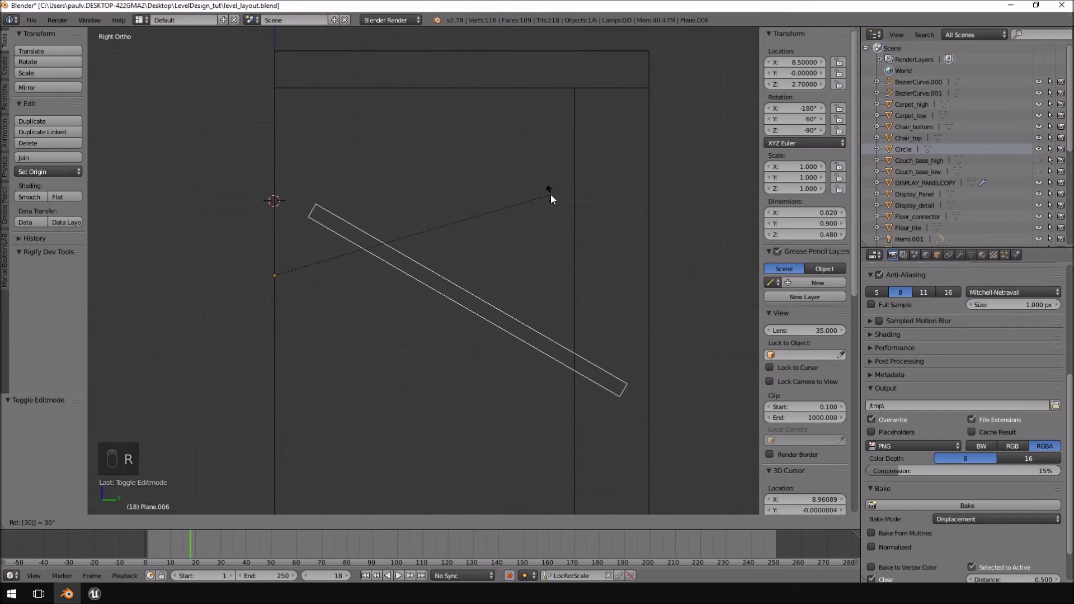
key(Escape)
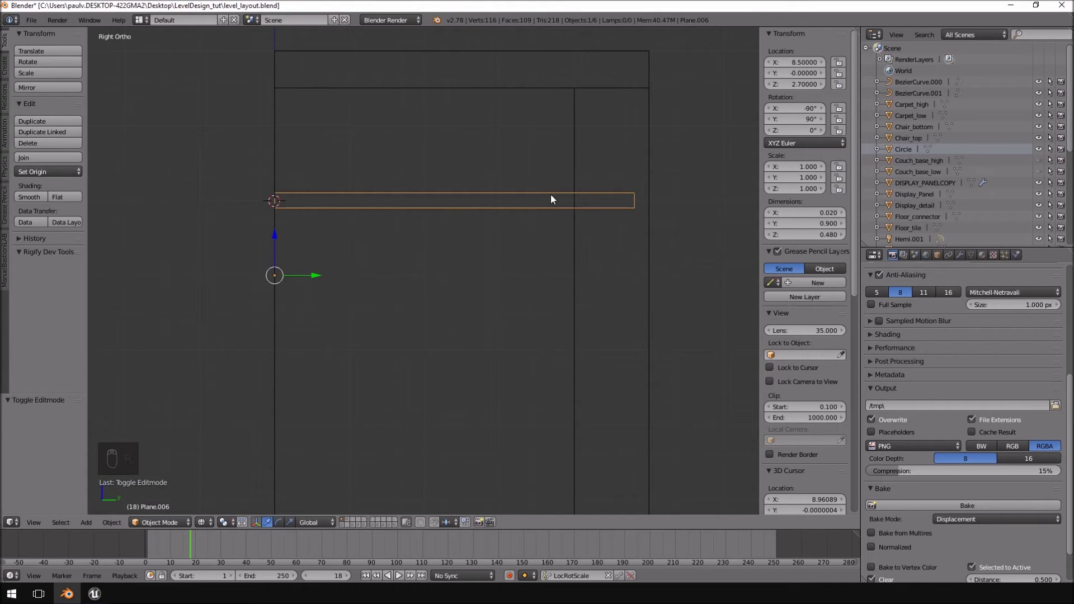
text(r20)
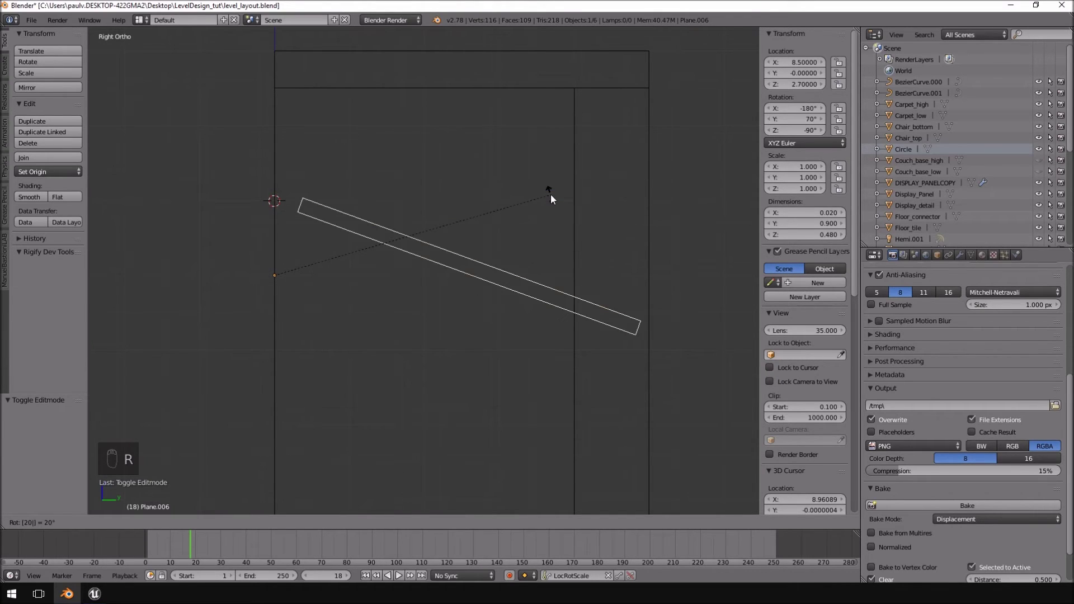
click(551, 194)
key(g)
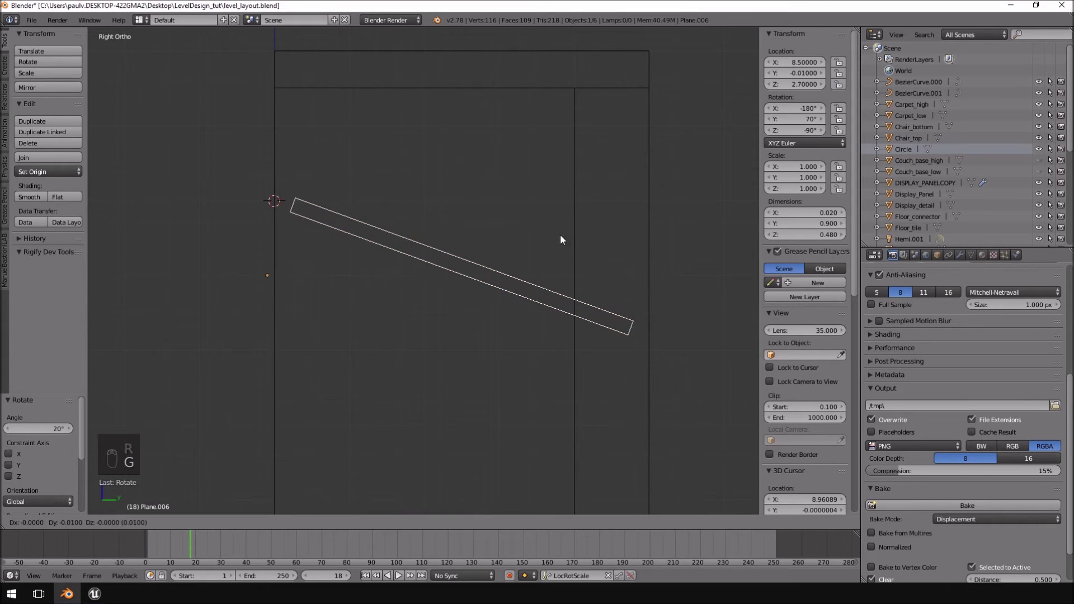
click(549, 237)
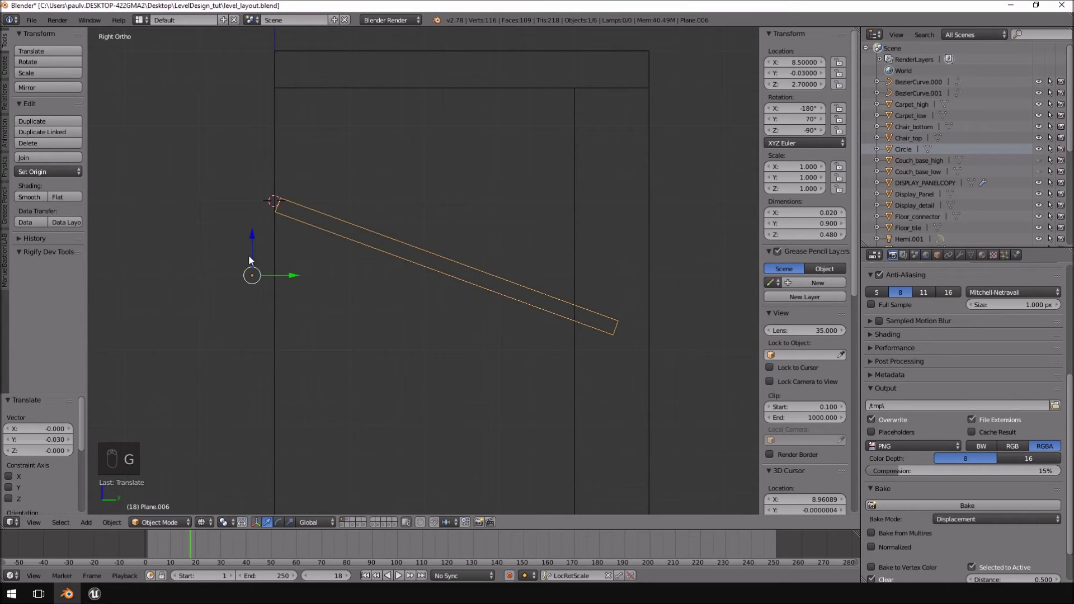
Step: Raise the tilted slat 0.11 along Z toward the upper edge of the end frame
drag(252, 242, 275, 159)
scroll(645, 264, down, 5)
mouse_move(645, 271)
middle_down()
mouse_move(619, 280)
mouse_move(590, 202)
mouse_move(505, 247)
mouse_move(471, 234)
mouse_move(507, 250)
mouse_move(532, 247)
middle_up()
key(z)
key(KP_5)
key(KP_1)
key(KP_3)
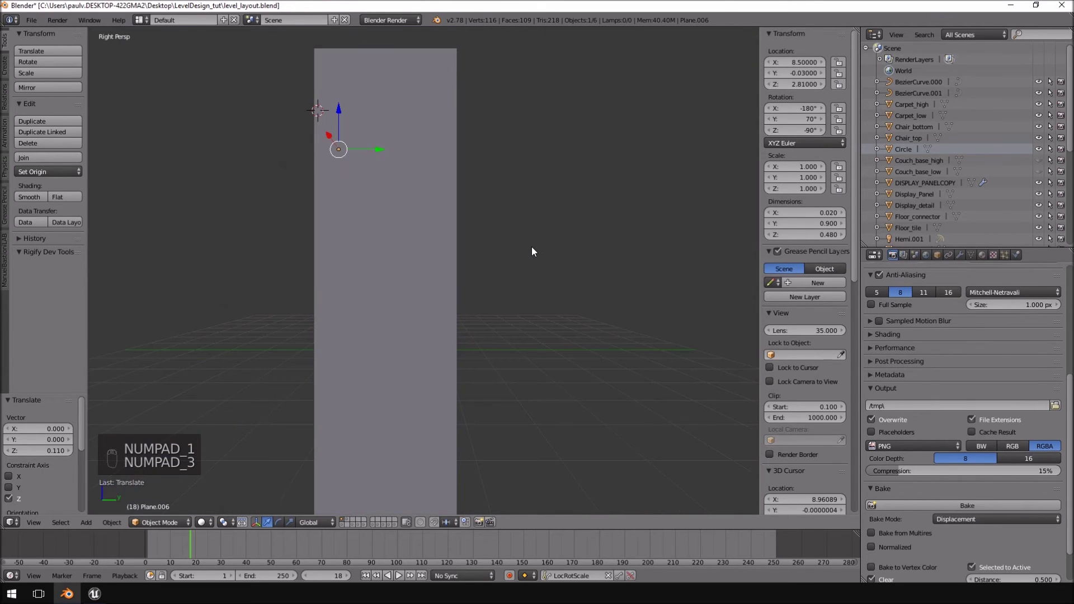
Step: Duplicate the slat in the right-side wireframe view and move the copy -0.2 along Z
key(KP_5)
key(z)
shift+middle_drag(491, 202, 536, 69)
scroll(507, 141, down, 3)
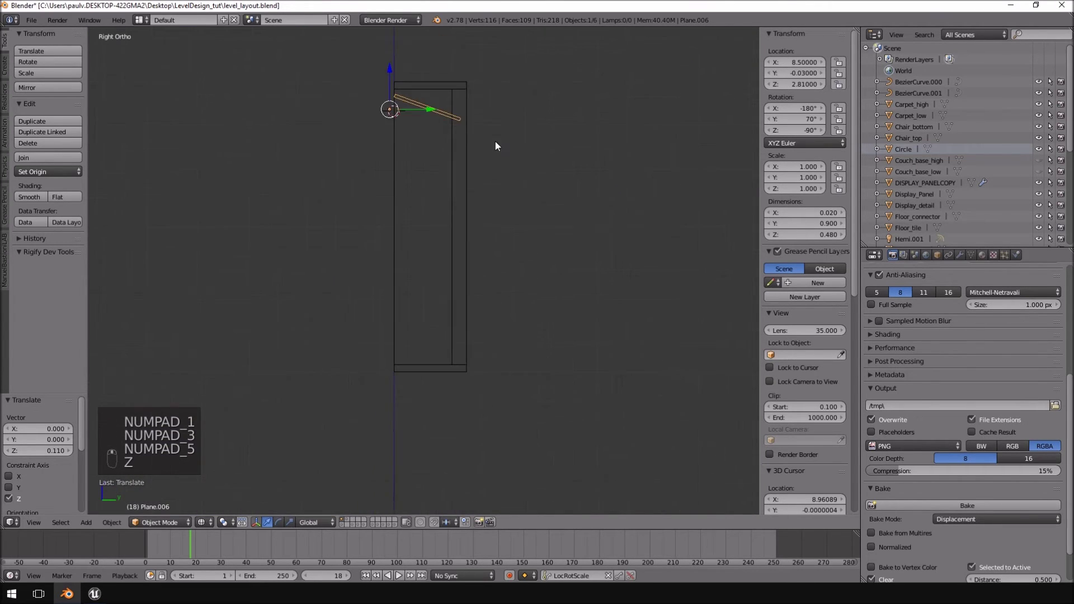
shift+middle_drag(481, 135, 484, 170)
key(shift+d)
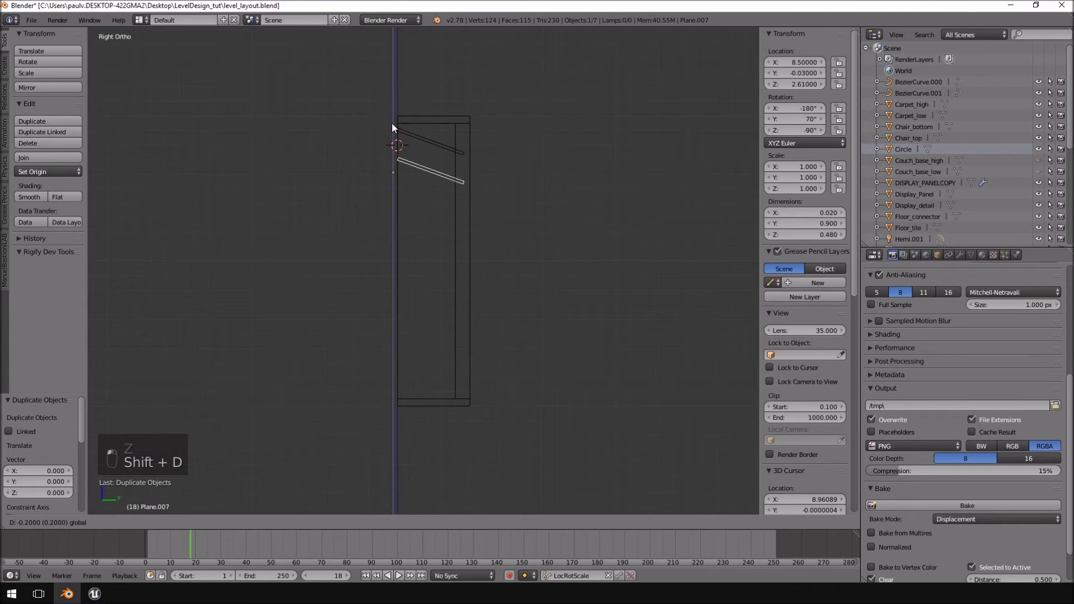
key(Return)
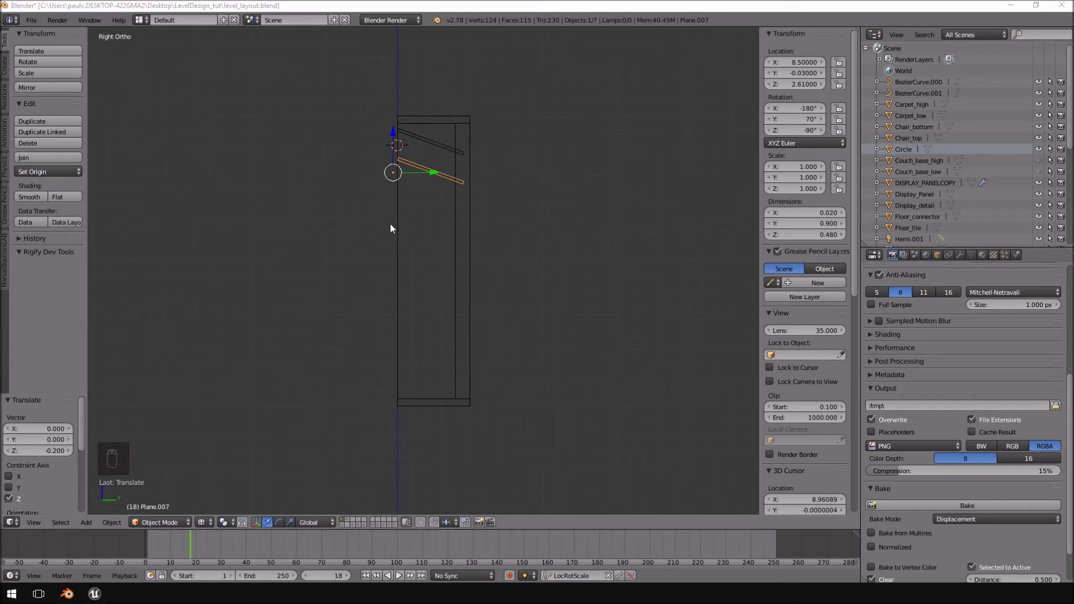
scroll(391, 227, up, 2)
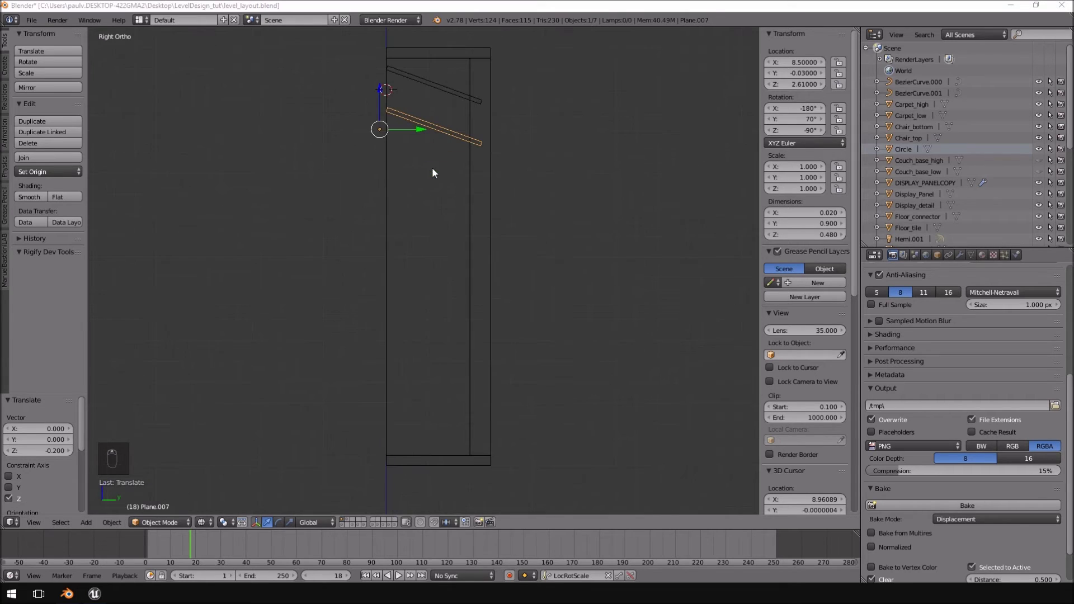
Step: Duplicate both slats together and move the copies -0.4 along Z
shift+right_click(429, 85)
key(shift+d)
right_click(397, 79)
drag(381, 102, 394, 133)
Step: Duplicate all four slats together and move the copies -0.8 along Z
shift+right_click(419, 85)
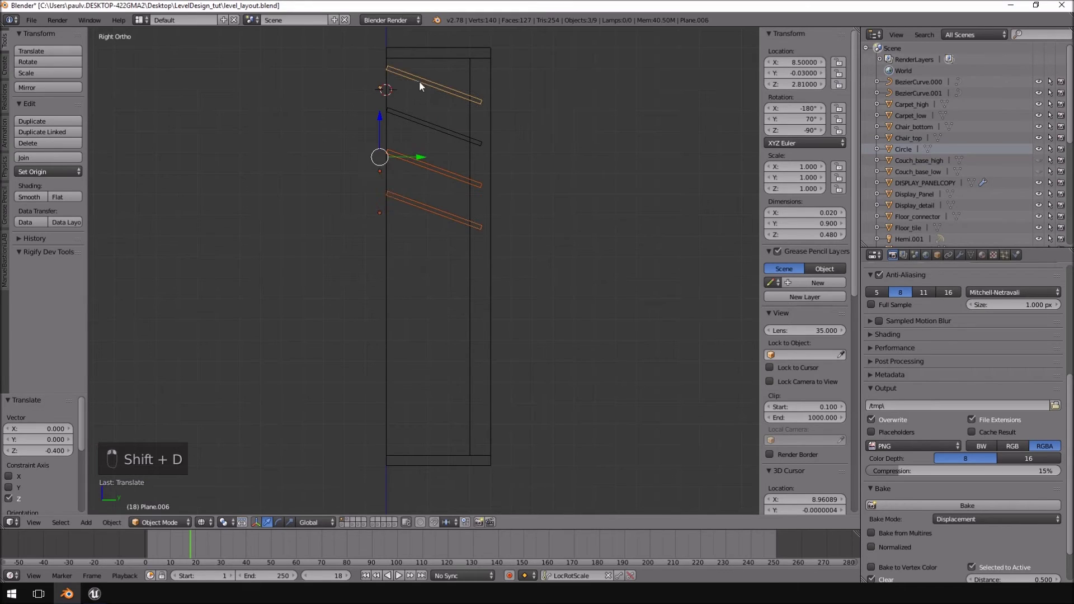
shift+right_click(425, 127)
key(shift+d)
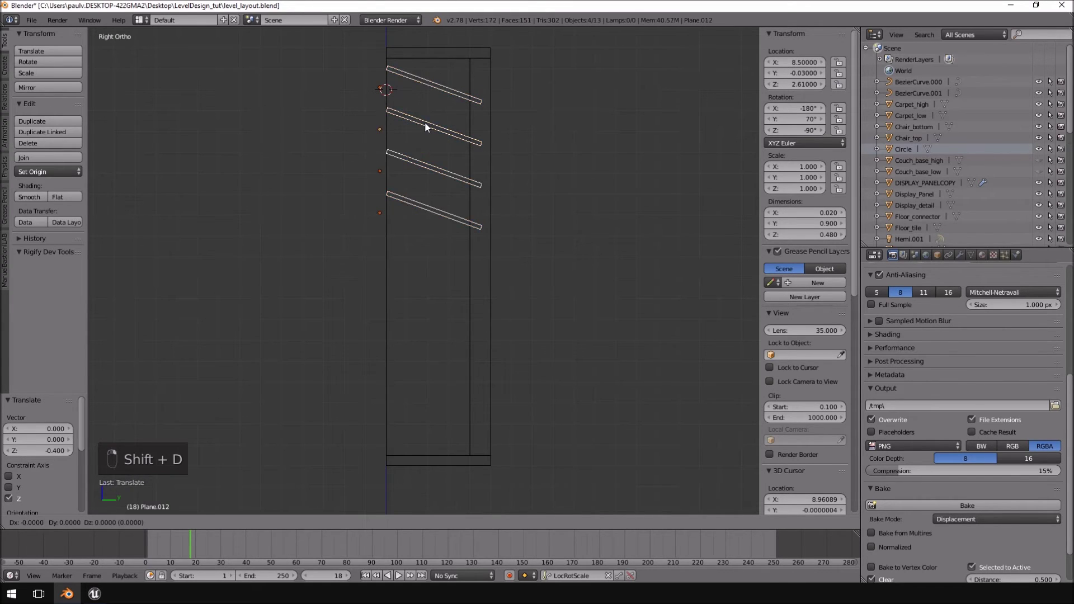
right_click(385, 93)
drag(383, 115, 386, 277)
Step: Duplicate the lowest slat, move the copy -0.2 along Z, and check the full row of slats in solid shading
right_click(437, 383)
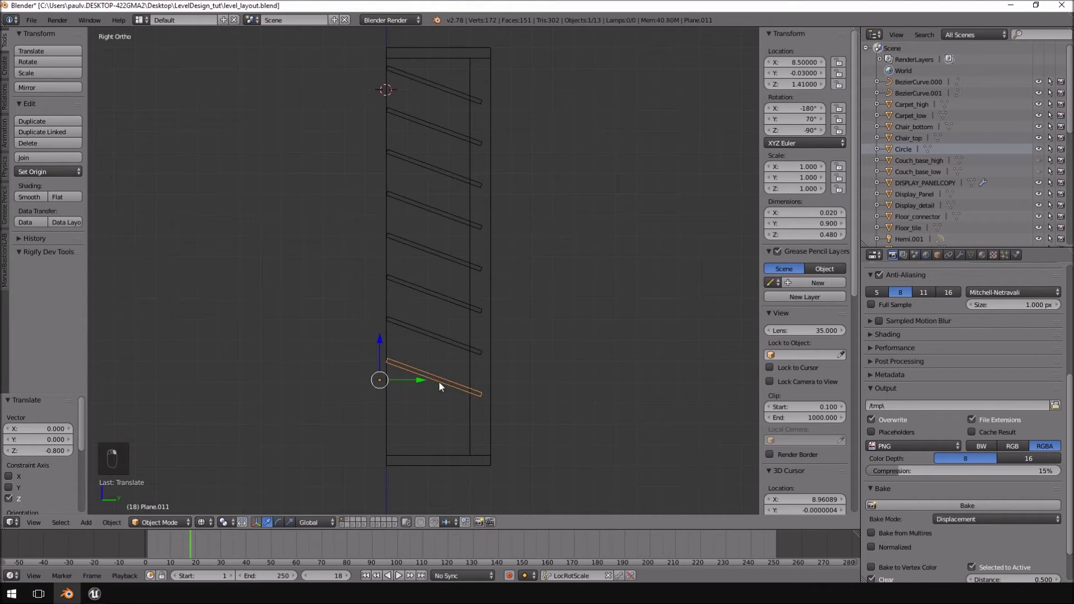
key(shift+d)
right_click(383, 342)
drag(383, 342, 381, 381)
mouse_move(565, 290)
middle_down()
mouse_move(570, 230)
mouse_move(502, 247)
mouse_move(557, 296)
mouse_move(538, 243)
mouse_move(512, 286)
mouse_move(551, 250)
mouse_move(486, 273)
mouse_move(549, 272)
mouse_move(578, 253)
mouse_move(525, 271)
mouse_move(542, 273)
mouse_move(581, 245)
middle_up()
key(z)
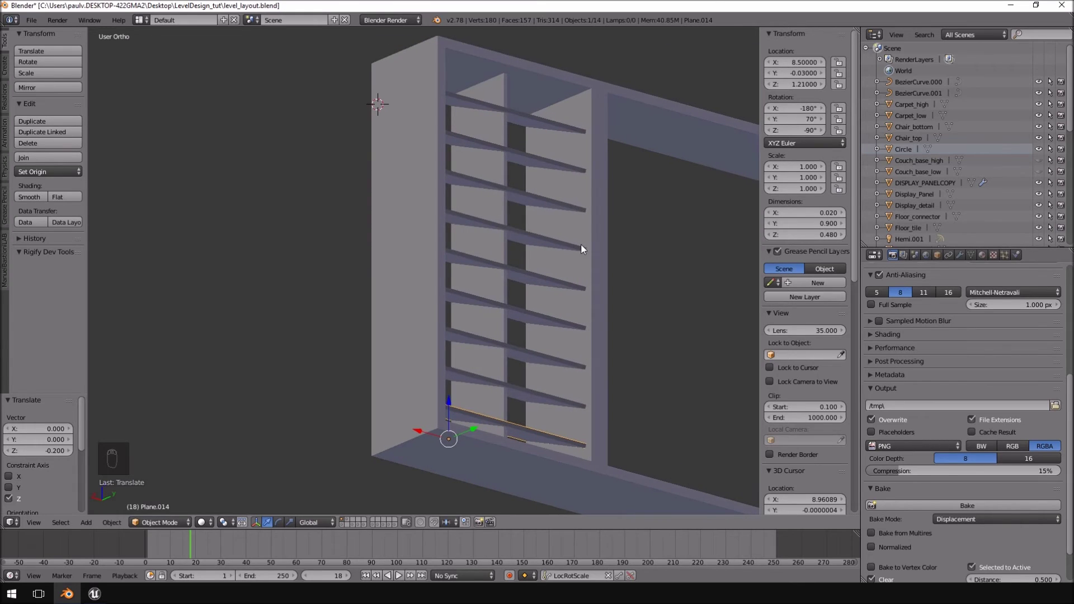
middle_drag(480, 161, 493, 162)
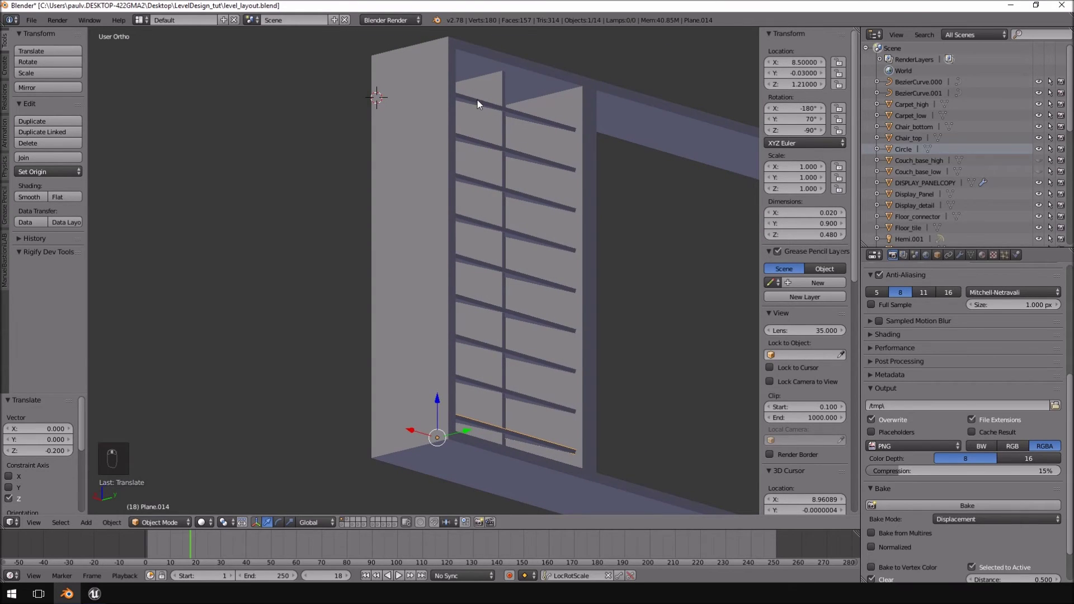
Step: Select all the slats in the end frame and join them into one object
right_click(499, 112)
middle_drag(498, 113, 533, 219)
right_click(581, 124)
middle_drag(658, 213, 582, 222)
right_click(412, 140)
right_click(398, 183)
shift+right_click(375, 143)
shift+right_click(359, 157)
shift+right_click(356, 185)
right_click(351, 161)
shift+right_click(358, 190)
shift+right_click(354, 217)
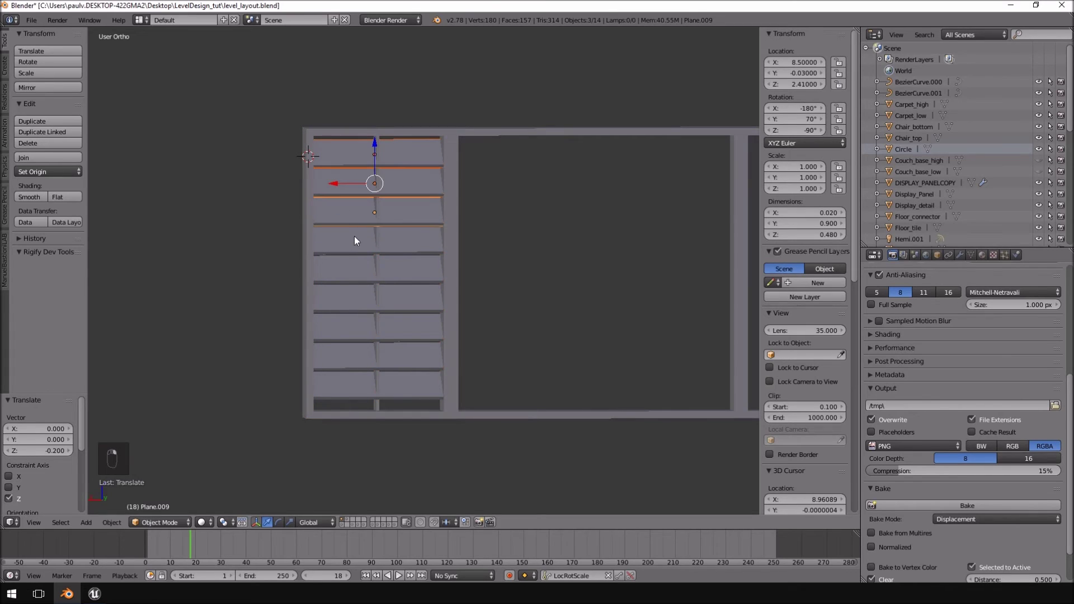
shift+right_click(347, 276)
shift+right_click(345, 305)
shift+right_click(349, 330)
shift+right_click(350, 355)
shift+right_click(338, 386)
key(ctrl+j)
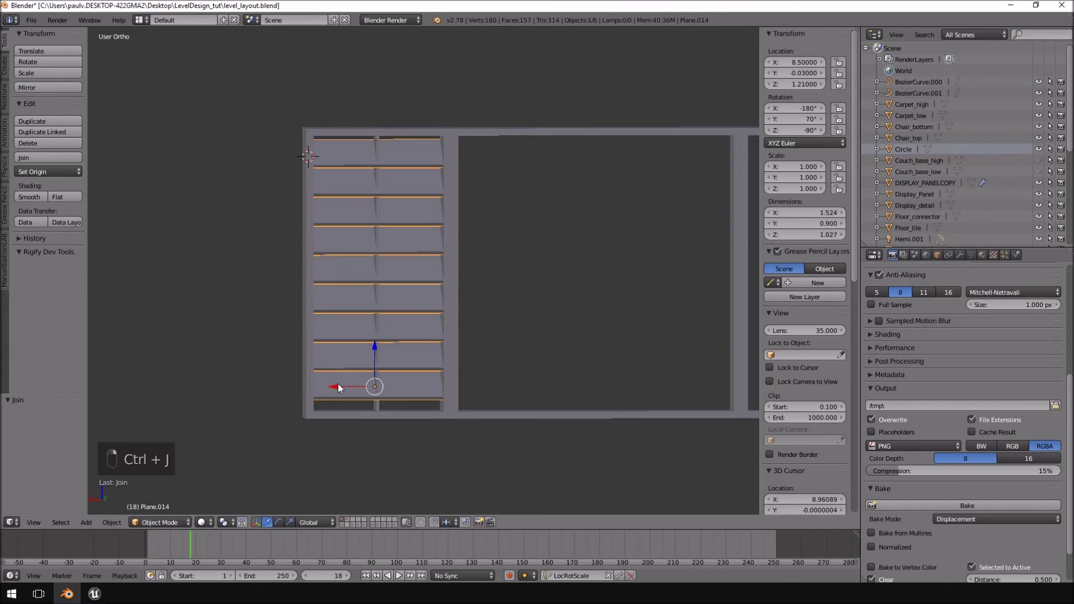
Step: Join the combined slats with the vertical support and check the joined mesh in Edit Mode
shift+right_click(376, 145)
key(ctrl+j)
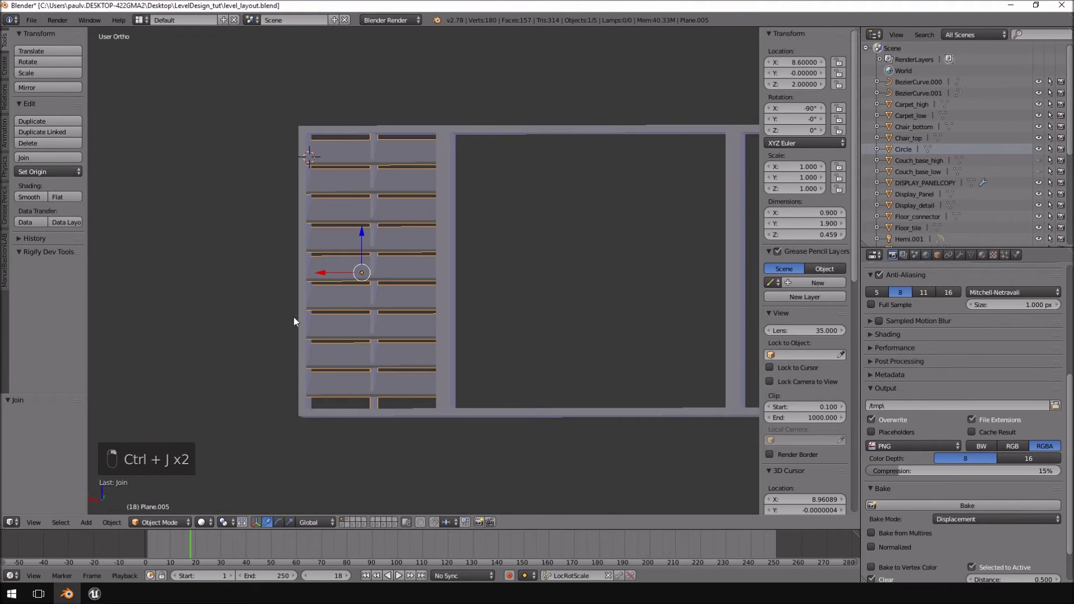
key(Tab)
mouse_move(334, 250)
middle_down()
mouse_move(300, 280)
mouse_move(338, 247)
middle_up()
key(Tab)
Step: Select the end frame together with its blinds and start an FBX export
right_click(390, 140)
shift+right_click(388, 159)
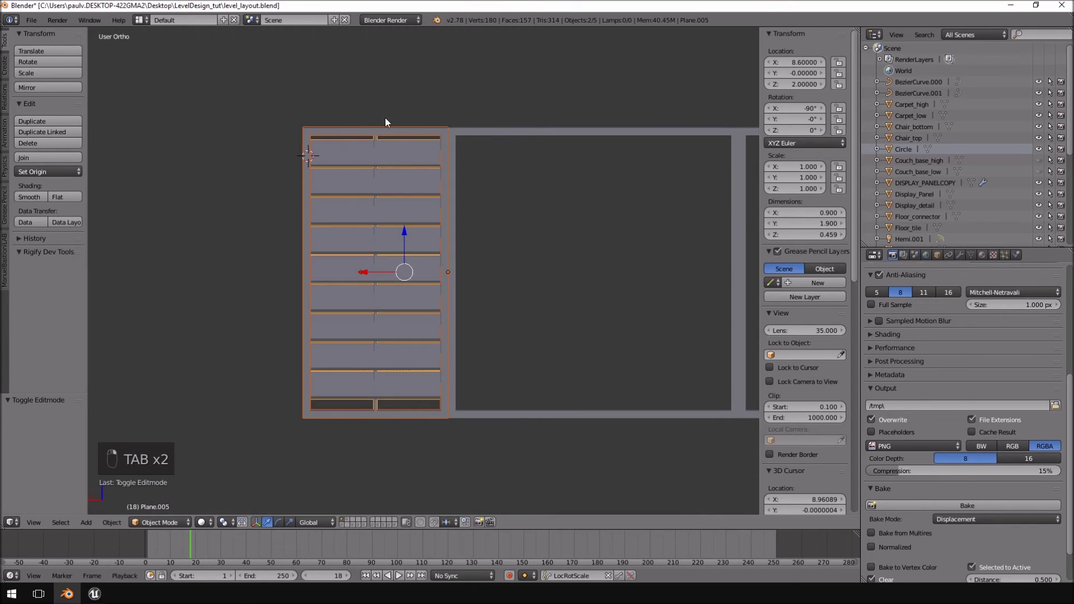
click(33, 21)
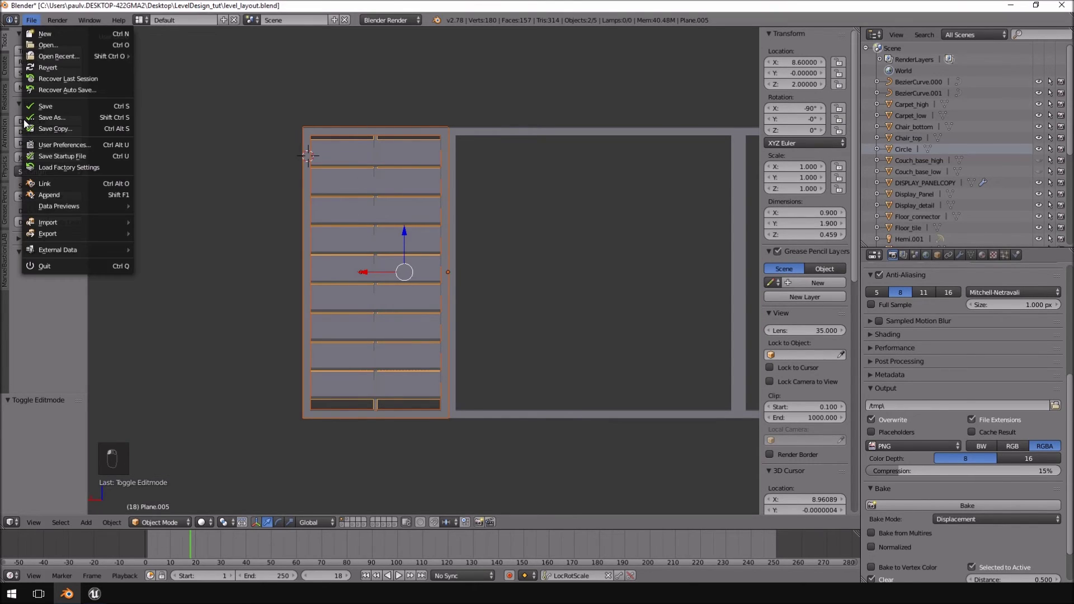
mouse_move(54, 238)
click(187, 267)
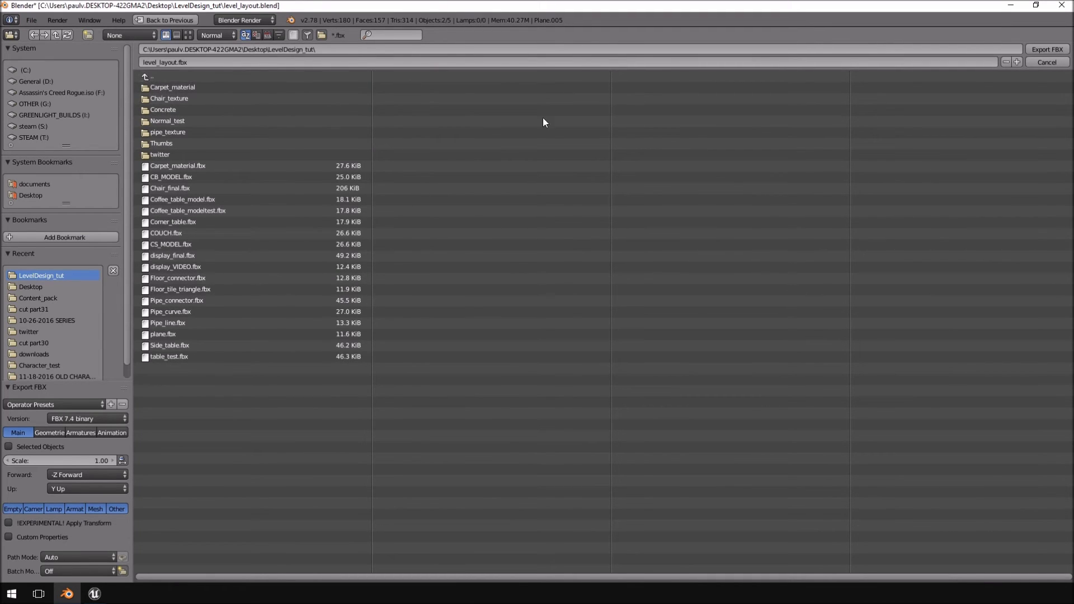
Step: Create a Window_borders folder in LevelDesign_tut and name the export file border_test.fbx inside it
click(85, 35)
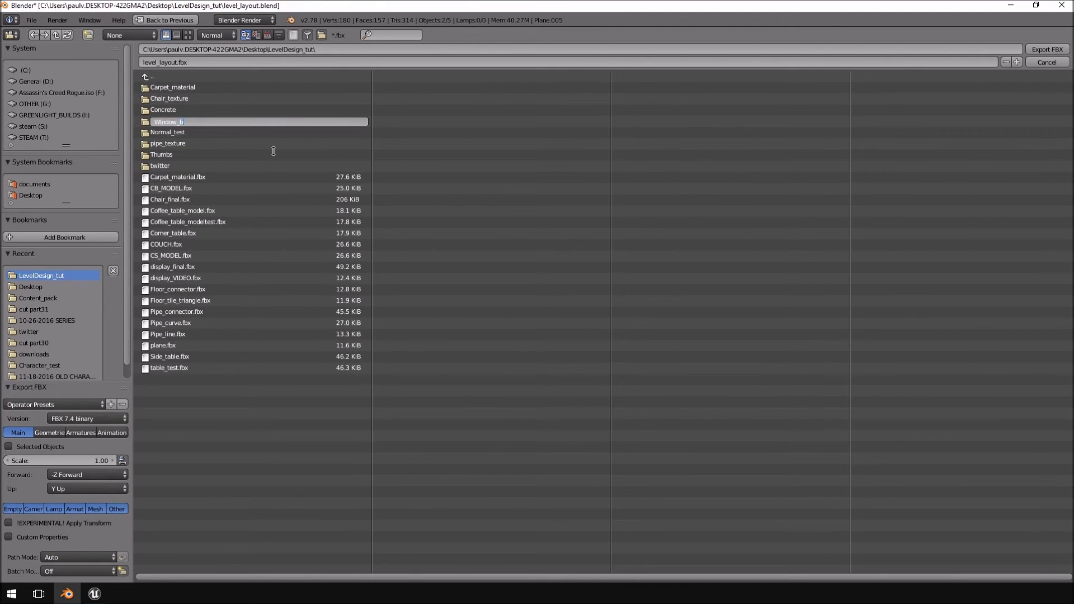
key(Return)
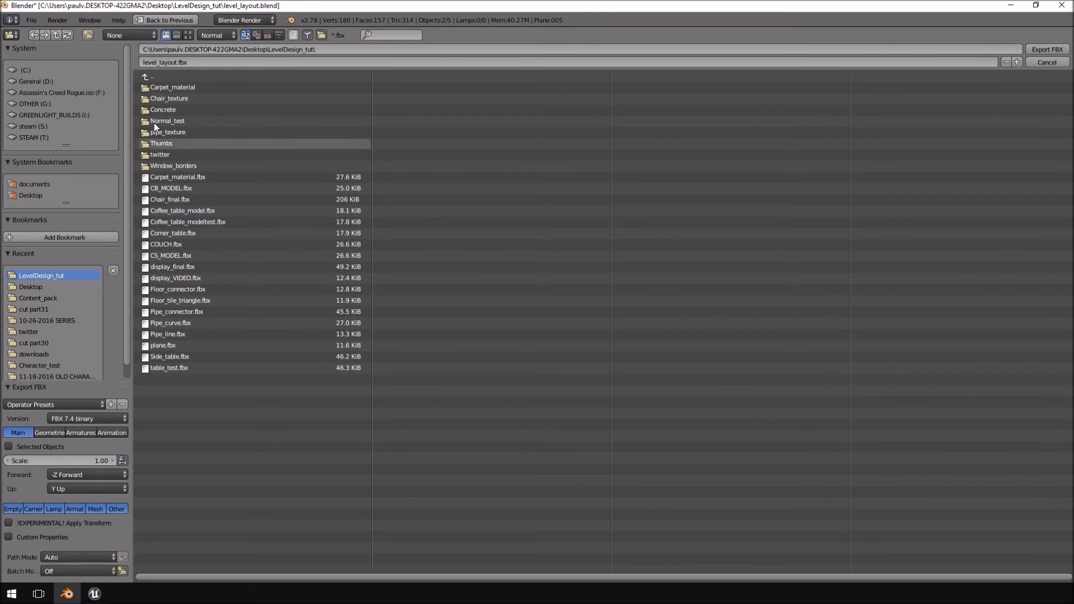
double_click(184, 166)
click(187, 59)
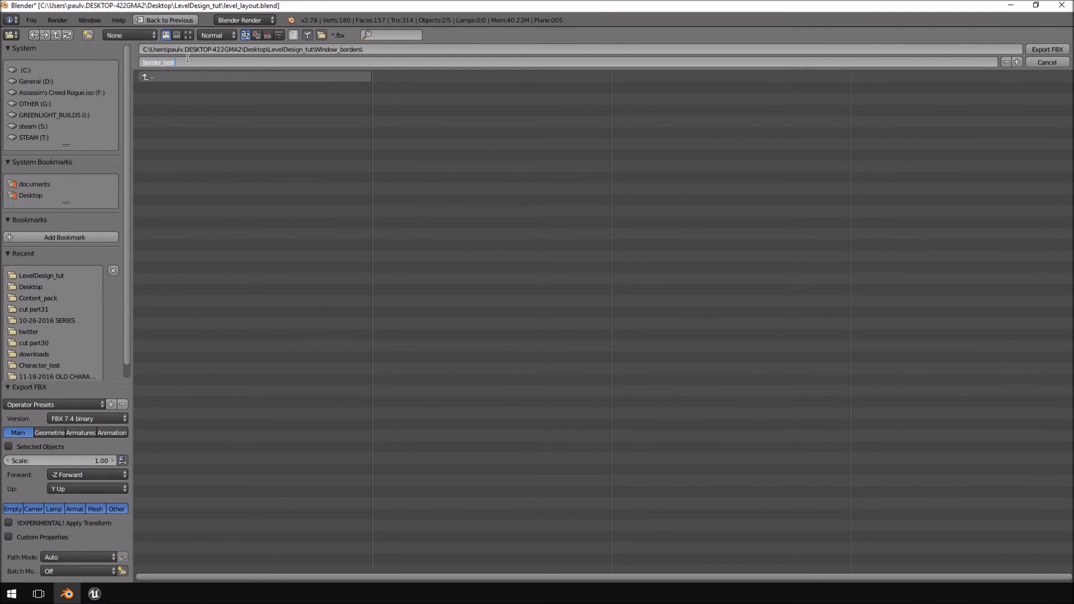
Step: Limit the export to selected objects, choose the geometry smoothing type, and export the FBX file
click(9, 447)
click(50, 431)
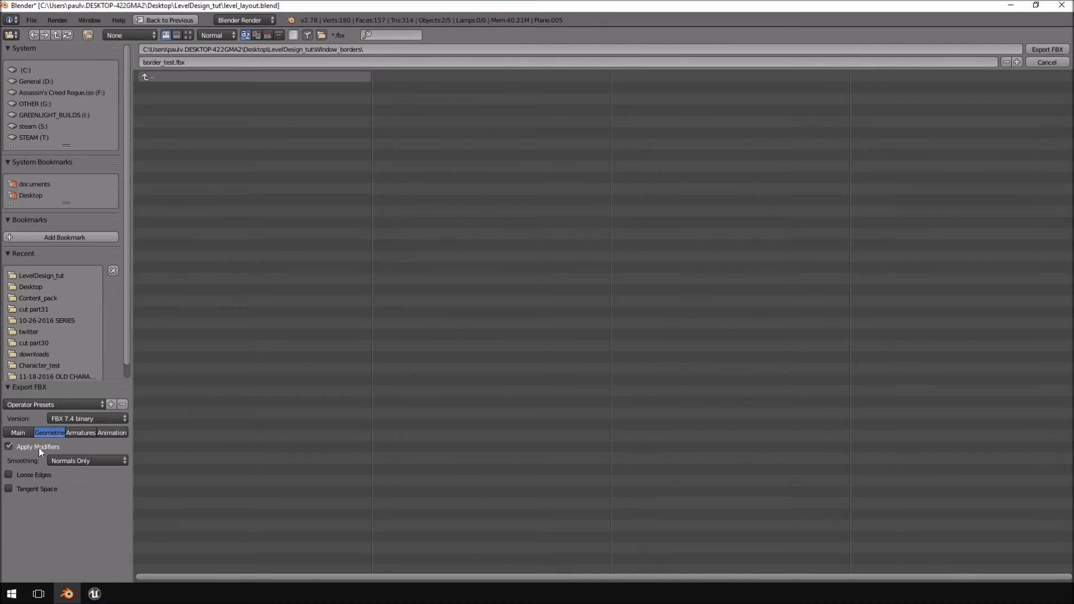
click(72, 461)
click(61, 422)
click(81, 433)
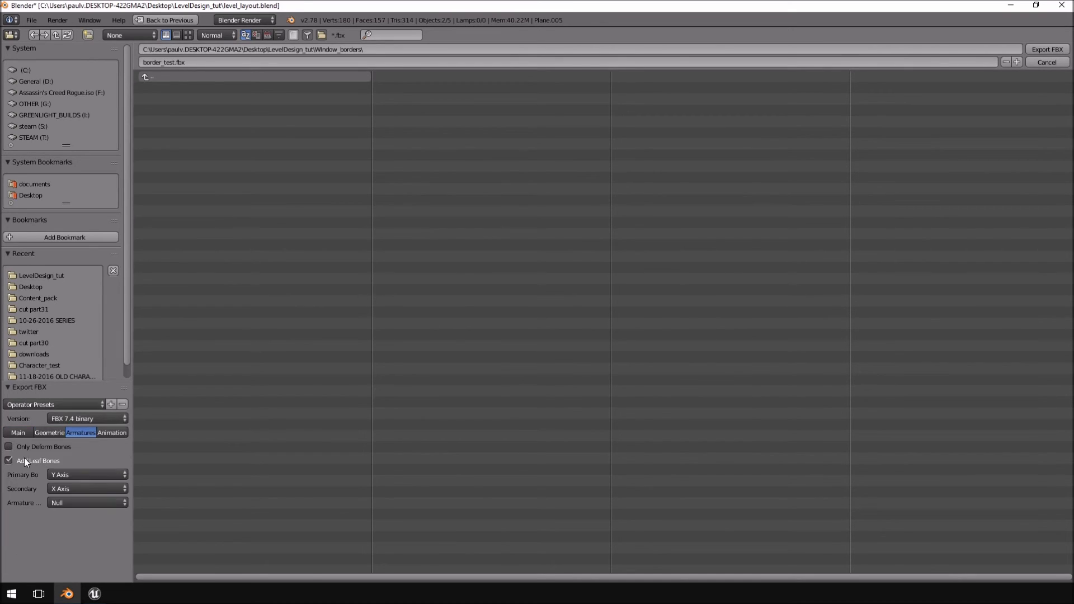
click(1046, 49)
Step: Switch to Unreal Editor and import border_test.fbx from the Window_borders folder into Content
click(94, 594)
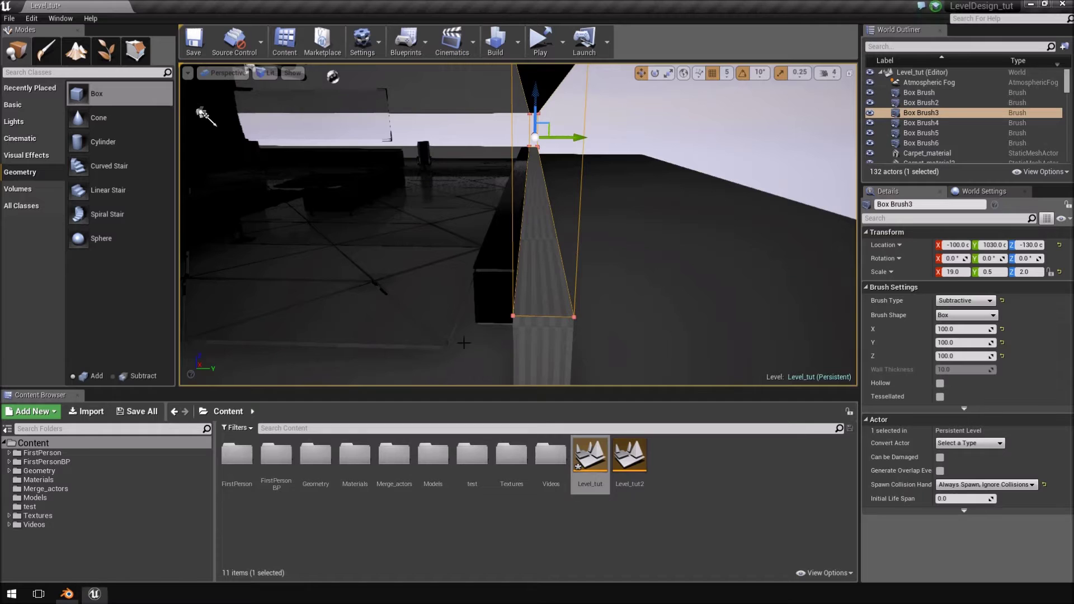
right_drag(392, 241, 261, 231)
click(87, 411)
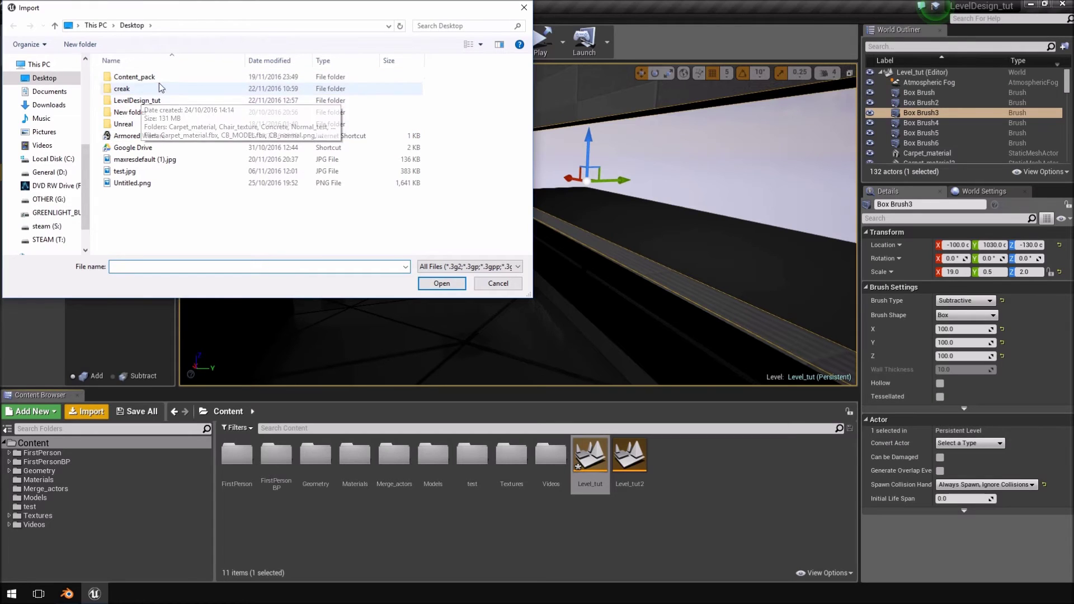
double_click(159, 101)
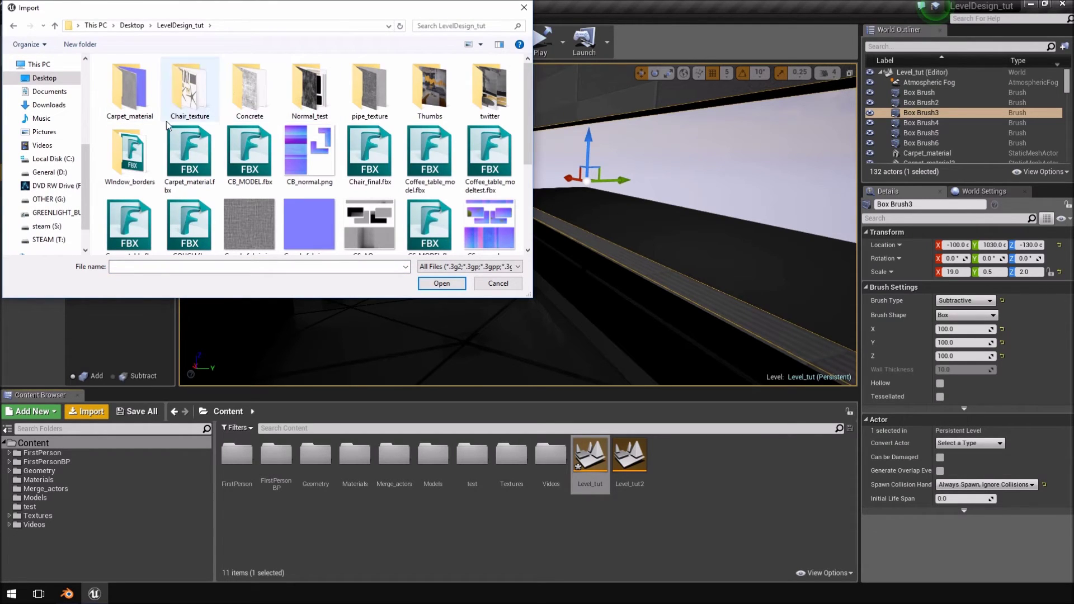
double_click(144, 148)
double_click(135, 77)
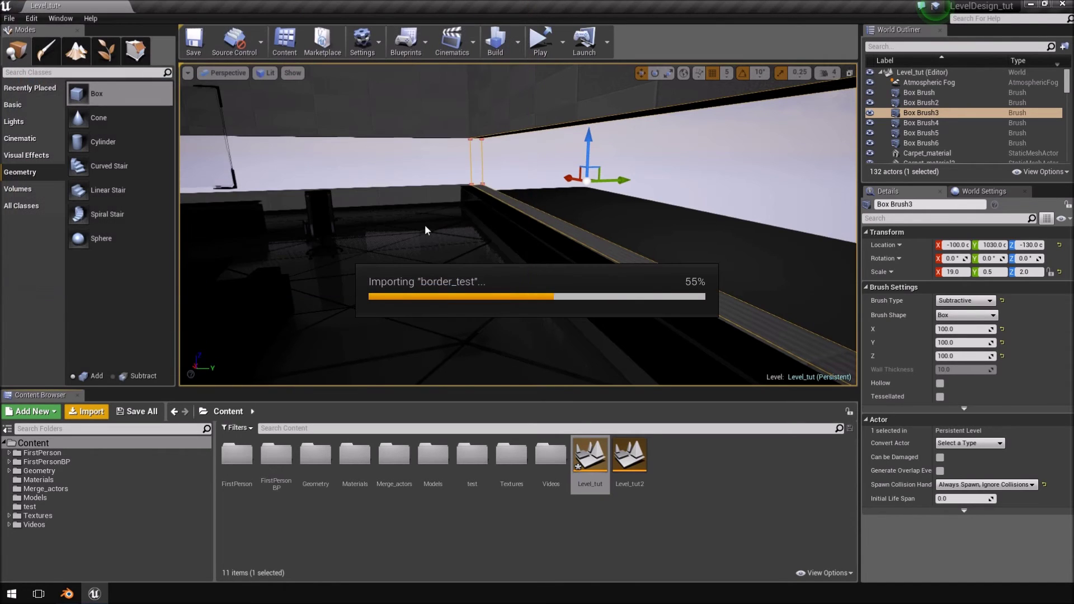
Step: Place the border_test mesh in the level's window opening at X -400, Y 1045, Z -325
click(595, 455)
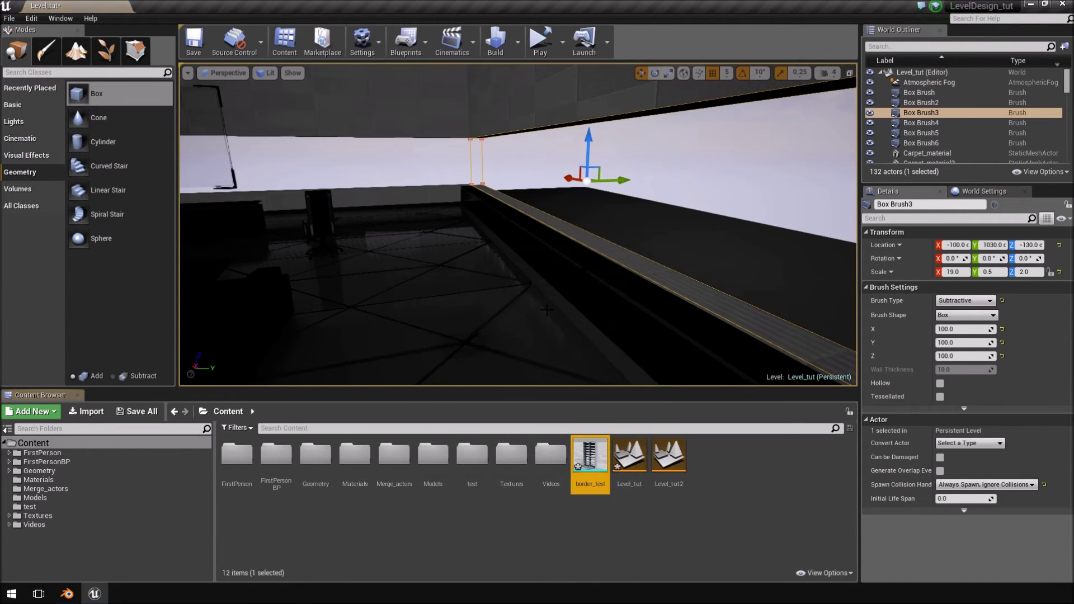
drag(592, 482, 590, 277)
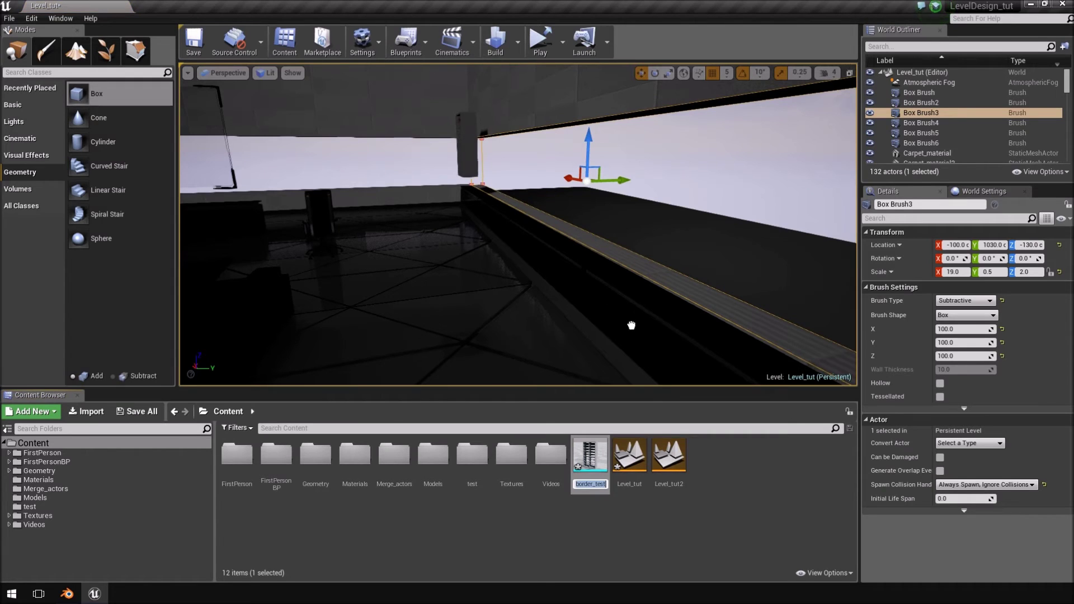
drag(671, 343, 672, 342)
right_drag(671, 341, 728, 347)
right_drag(467, 210, 461, 208)
right_drag(534, 226, 696, 209)
drag(696, 210, 693, 231)
right_drag(693, 231, 459, 238)
right_drag(676, 190, 677, 230)
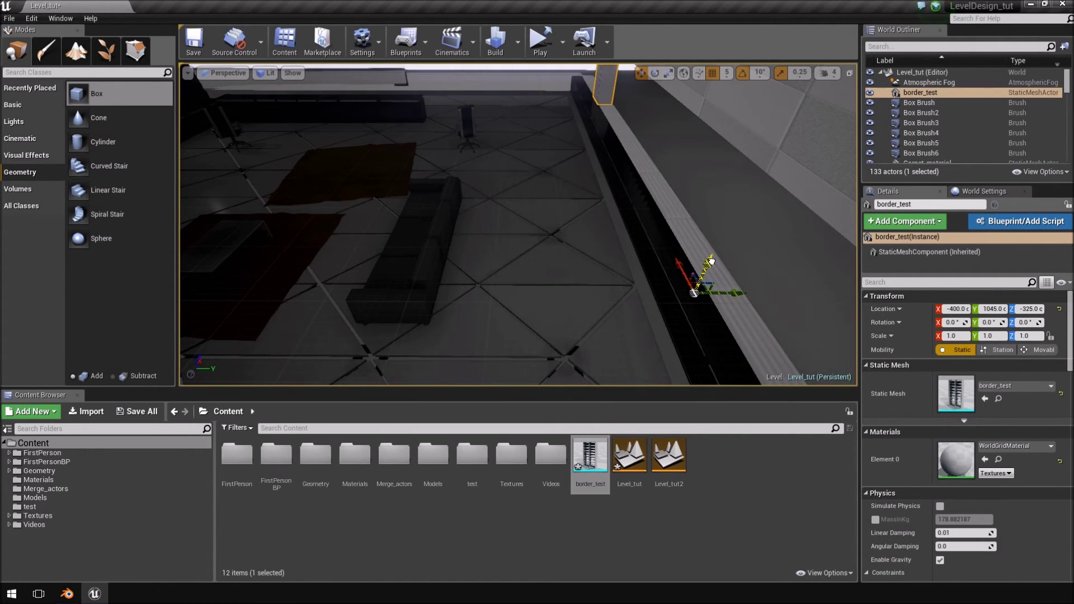
Step: Align the border_test mesh with the window ledge by moving it to Y 1055 and Z -330
right_drag(740, 295, 945, 212)
mouse_move(593, 208)
right_down()
mouse_move(621, 202)
mouse_move(593, 208)
right_up()
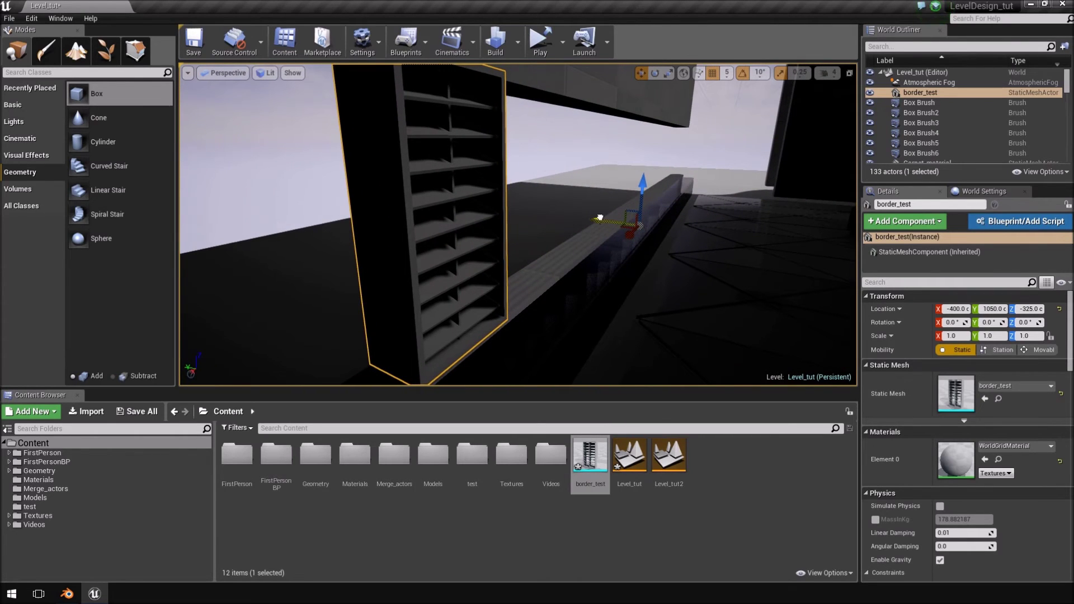
drag(599, 218, 597, 218)
right_drag(597, 218, 656, 241)
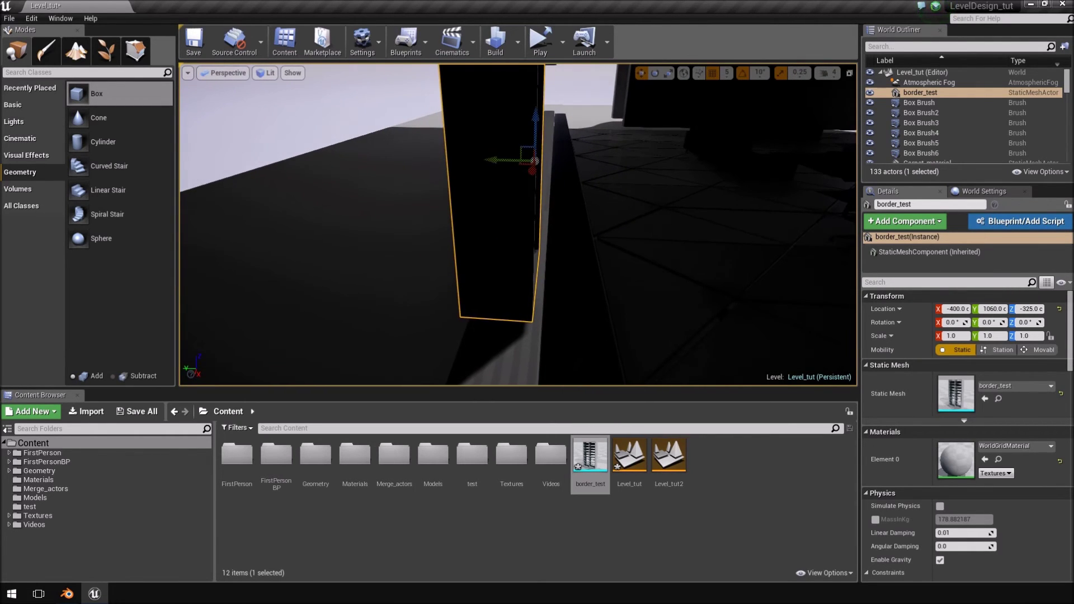
drag(496, 163, 501, 163)
right_drag(501, 162, 499, 201)
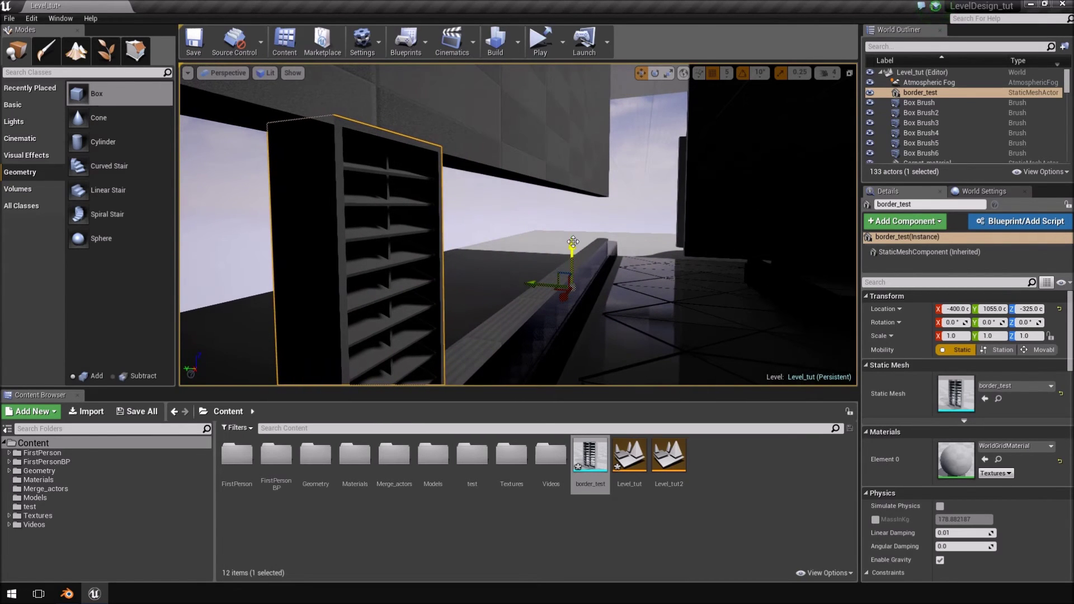
drag(572, 243, 569, 250)
Step: Inspect how the border_test frame fits the window opening and how its blinds look from inside the room
right_drag(570, 250, 473, 214)
key(s)
right_drag(597, 155, 546, 202)
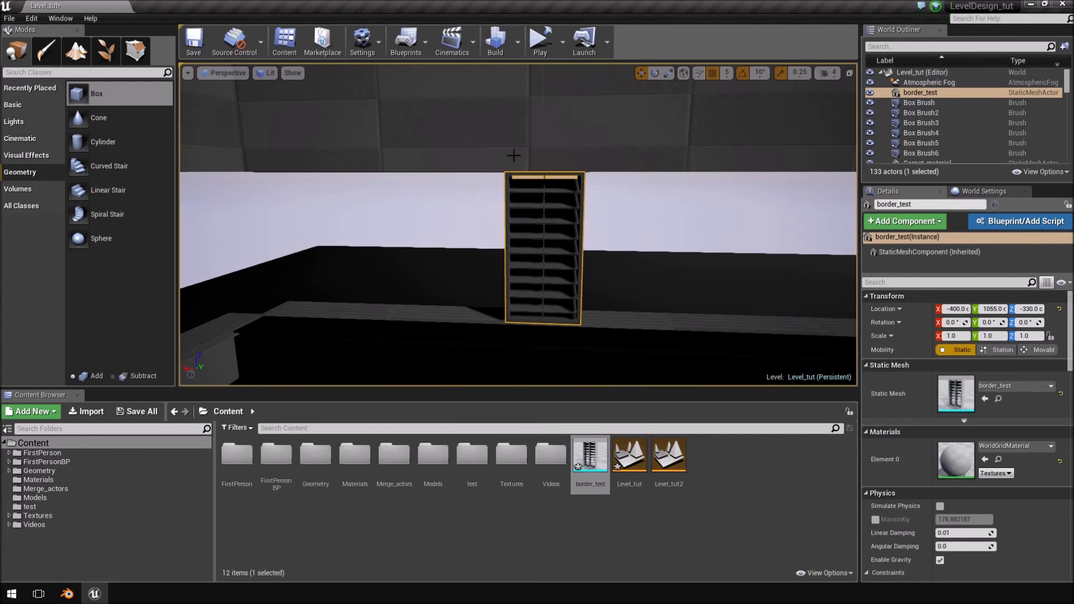
right_drag(566, 266, 599, 266)
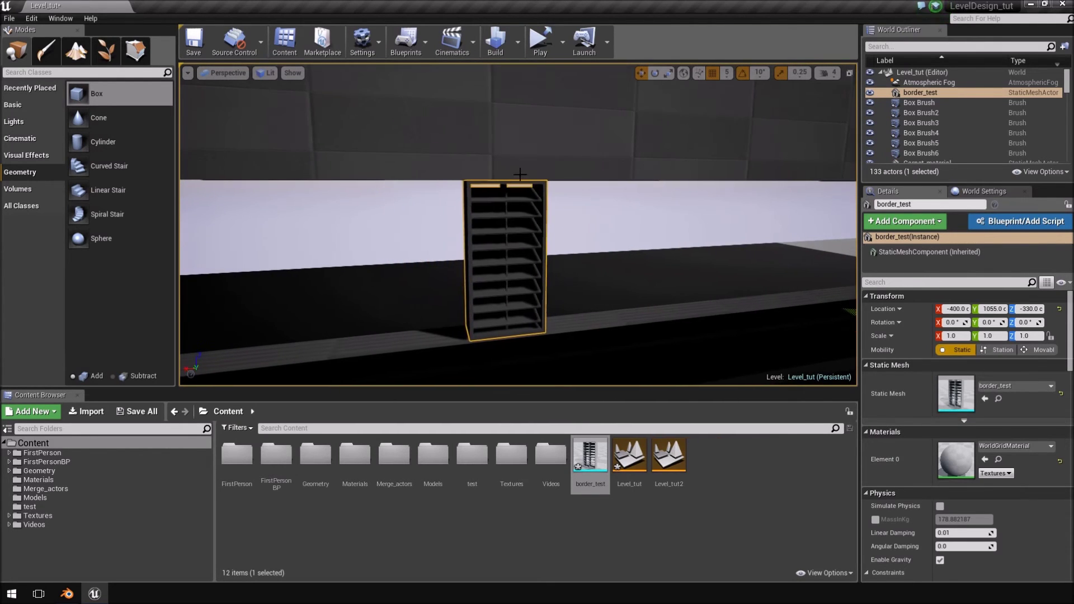
right_drag(530, 246, 546, 166)
key(w)
key(w)
key(s)
key(d)
key(a)
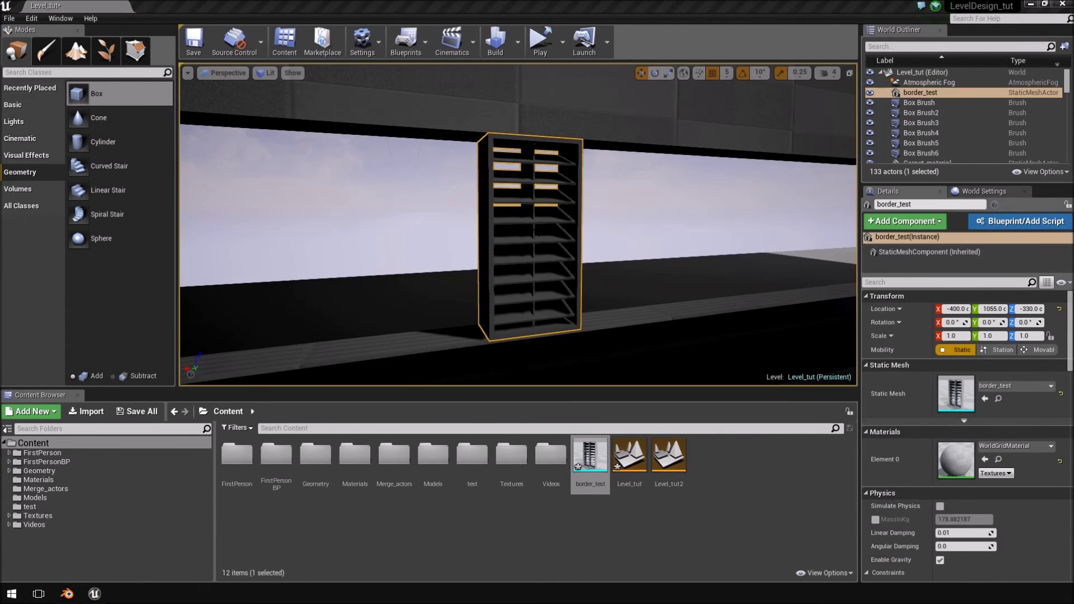
Step: Switch to Blender and duplicate the narrow frame's blinds, moving the copy -1.5 along X into the wider neighbouring frame
click(72, 599)
middle_drag(374, 223, 436, 233)
key(KP_1)
key(KP_3)
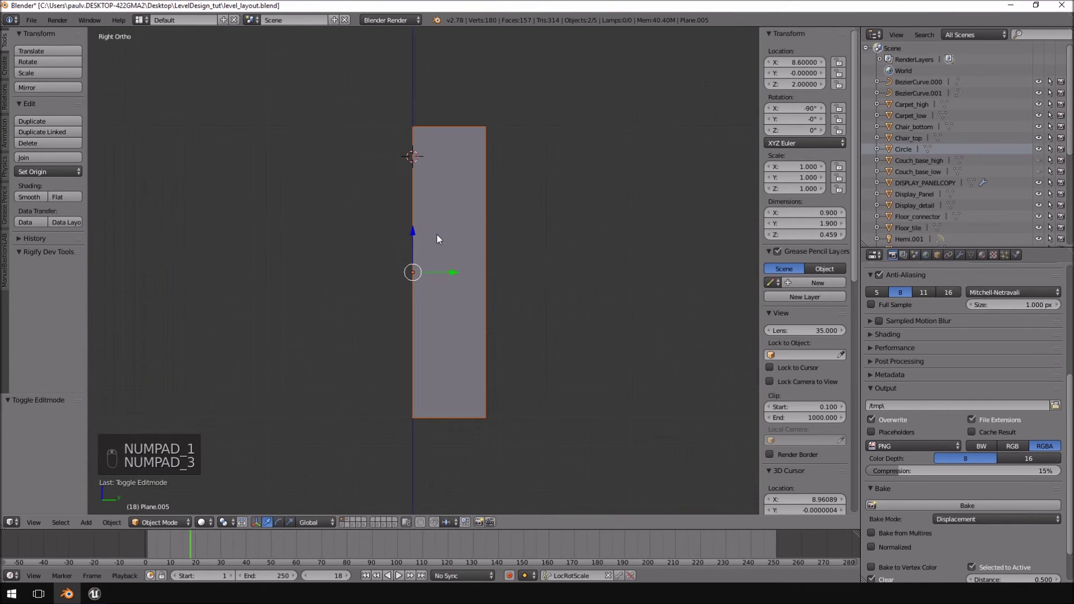
key(ctrl+KP_1)
right_click(401, 159)
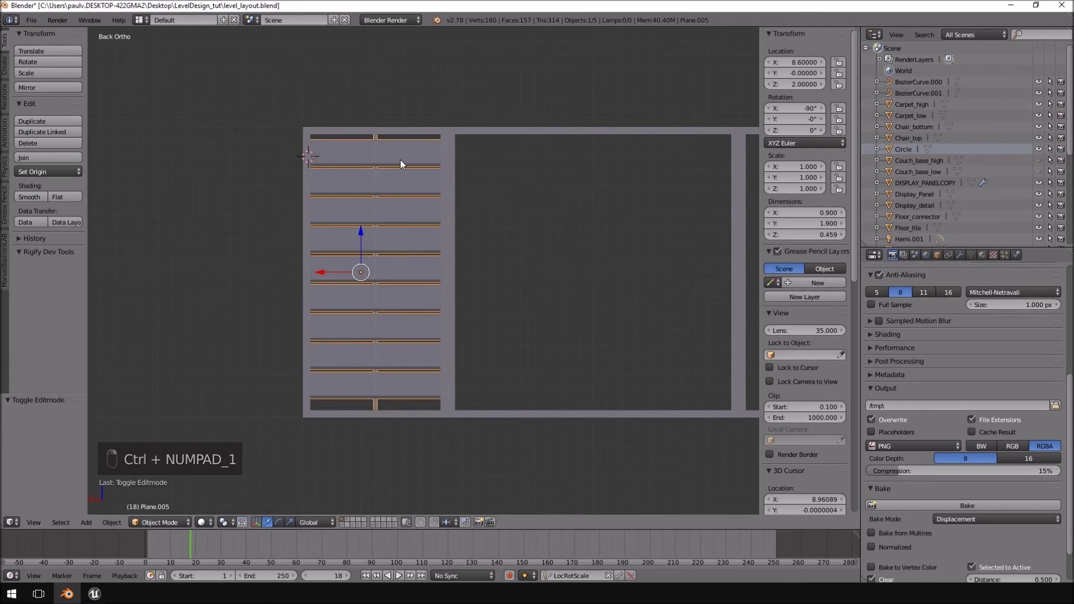
key(shift+d)
right_click(400, 159)
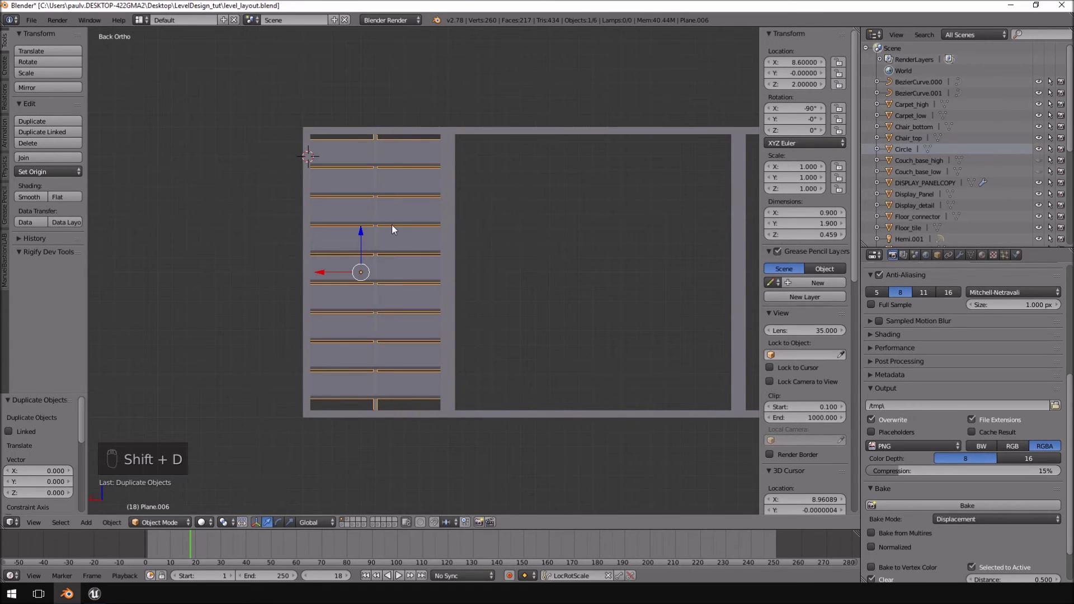
key(g)
click(626, 229)
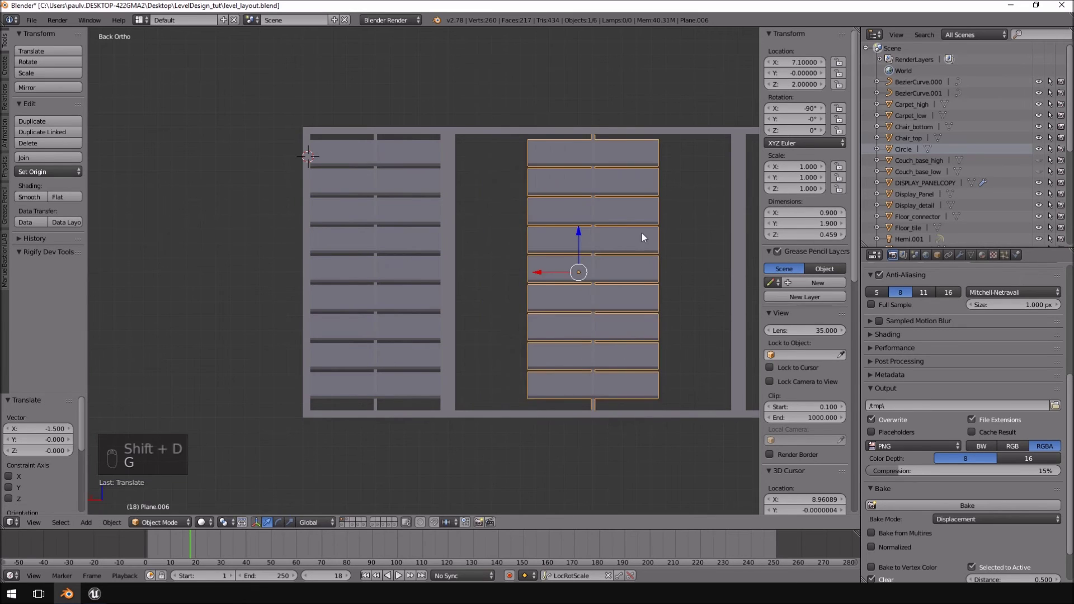
shift+middle_drag(626, 231, 567, 238)
Step: Stretch the copied blinds by moving all slat ends nearest the narrow frame out to the wider frame's inner edge
right_click(546, 175)
key(Tab)
key(Tab)
right_click(503, 179)
key(Tab)
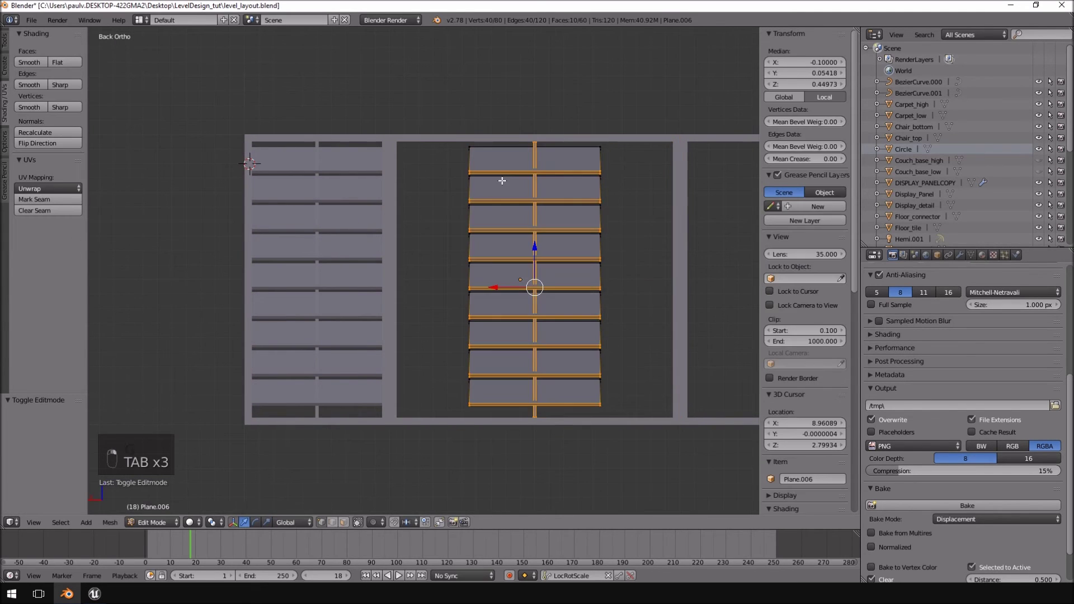
key(a)
key(a)
key(a)
key(a)
key(z)
mouse_move(495, 95)
ctrl+mouse_down()
mouse_move(418, 226)
mouse_move(488, 522)
ctrl+mouse_up()
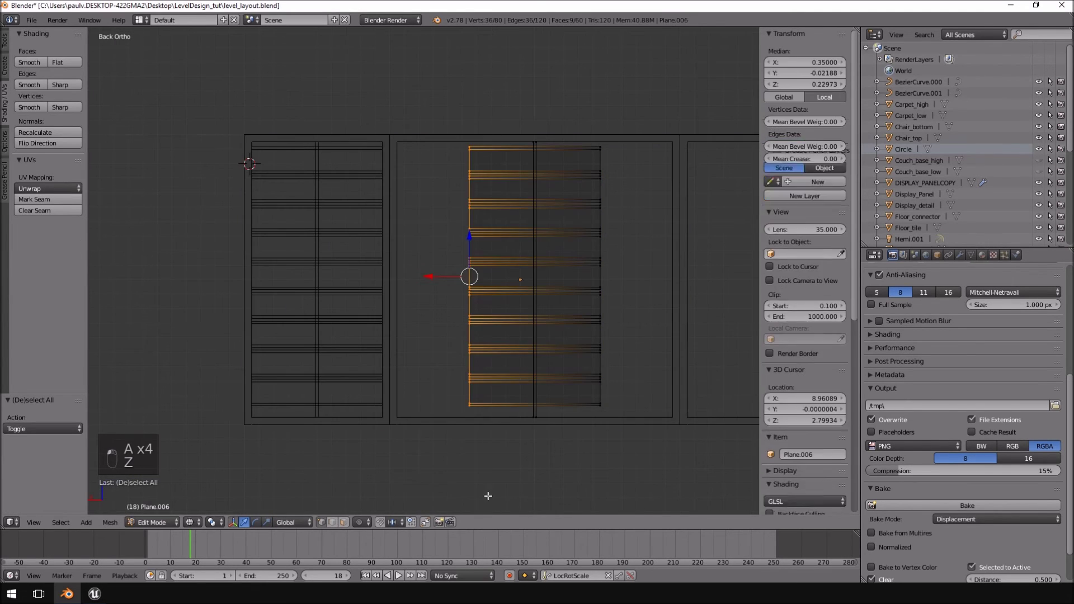
drag(429, 277, 360, 281)
Step: Move the opposite slat ends out to the frame's other inner edge, making the blinds 1.9 units wide
key(a)
mouse_move(595, 104)
ctrl+mouse_down()
mouse_move(576, 156)
mouse_move(608, 510)
ctrl+mouse_up()
drag(564, 276, 628, 285)
key(Tab)
Step: Export the wider frame together with its blinds as FBX, overwriting border_test.fbx in the Window_borders folder
middle_drag(593, 285, 532, 195)
shift+right_click(582, 132)
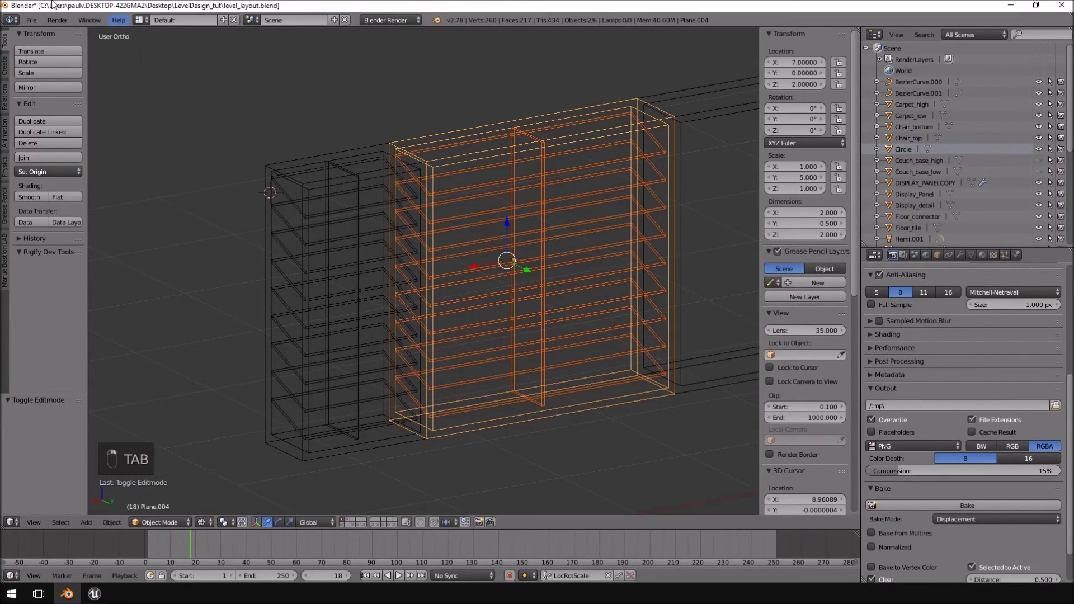
click(32, 20)
mouse_move(122, 235)
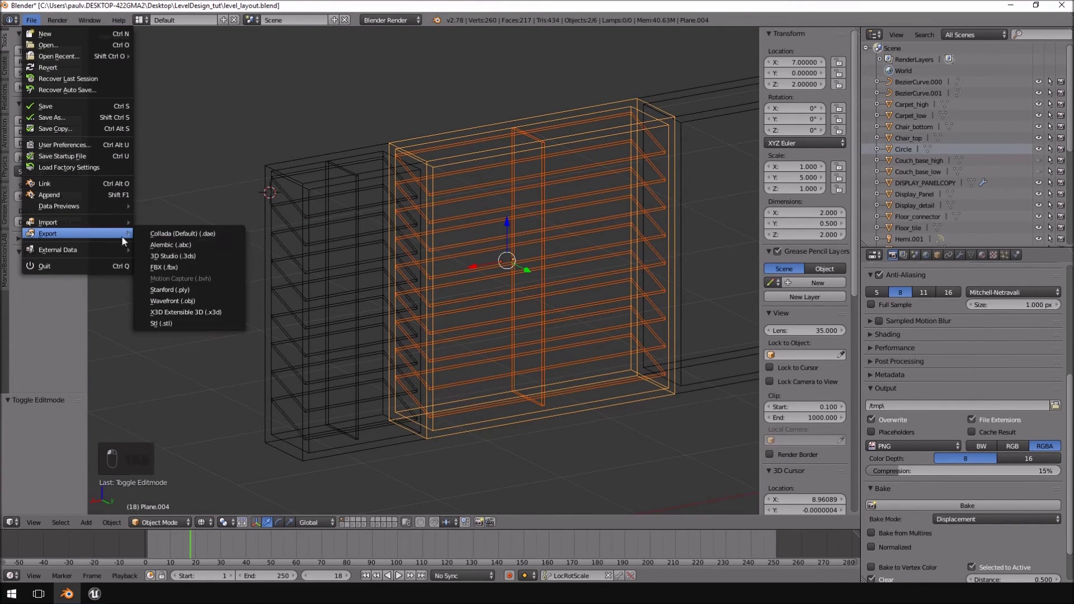
click(168, 269)
click(174, 87)
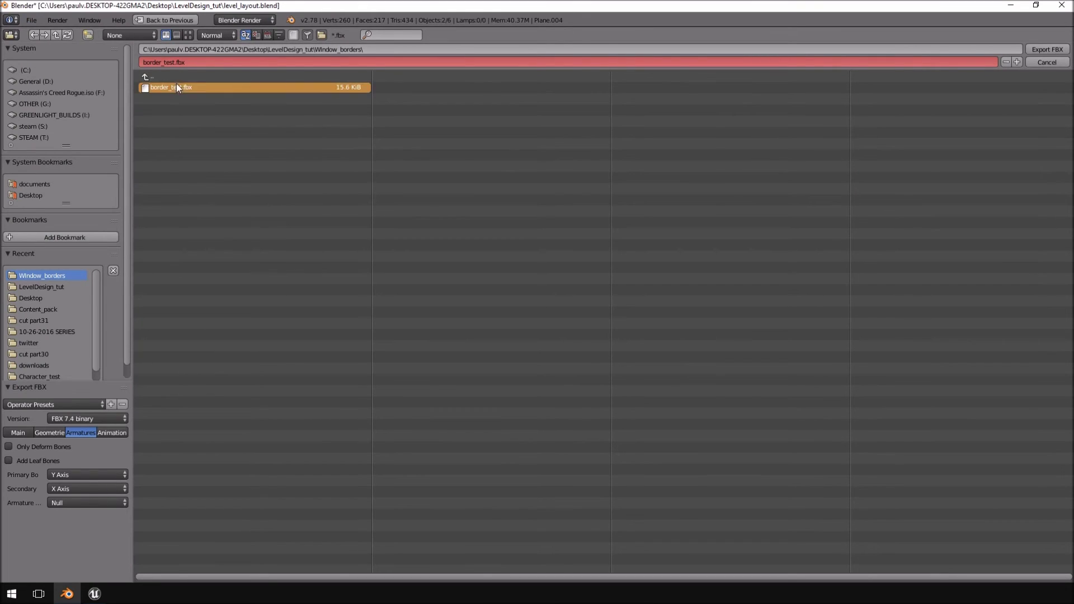
click(1046, 50)
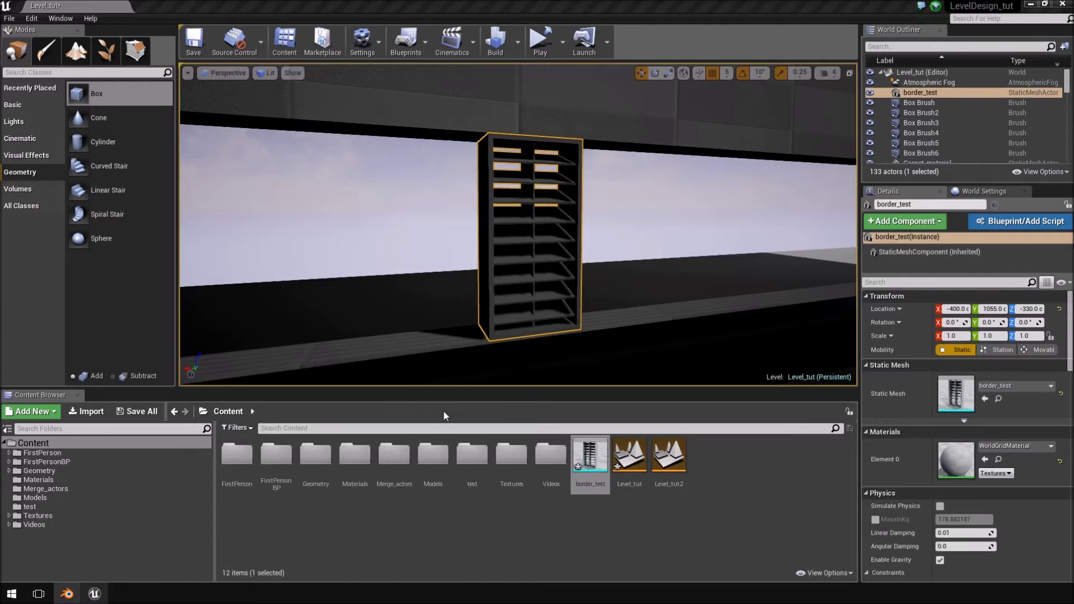
Step: Switch to Unreal Editor and import border_test.fbx into Content again to update the existing mesh
click(652, 531)
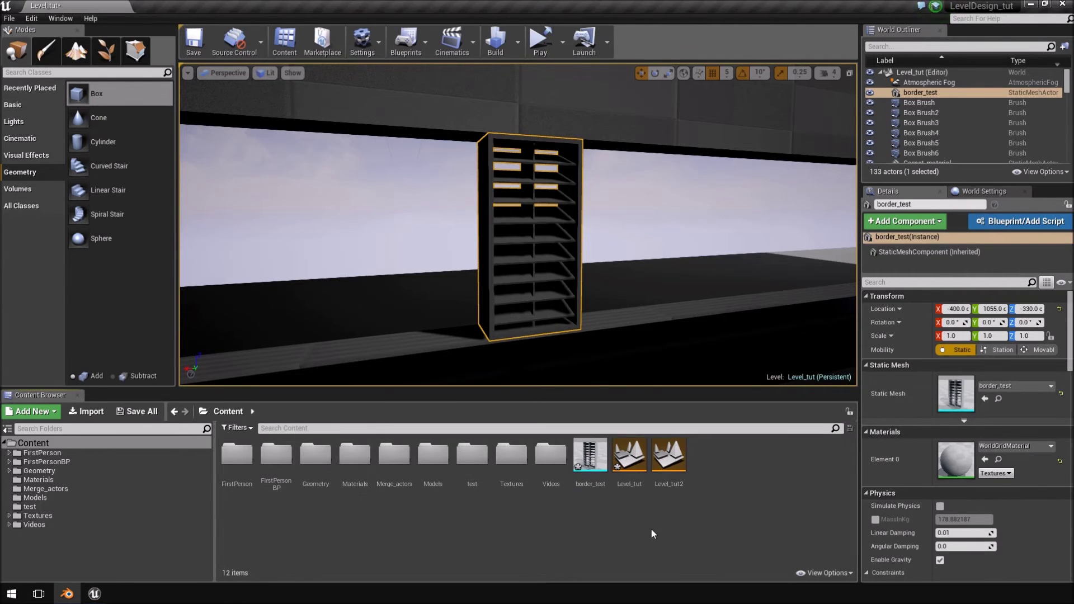
click(84, 411)
click(137, 78)
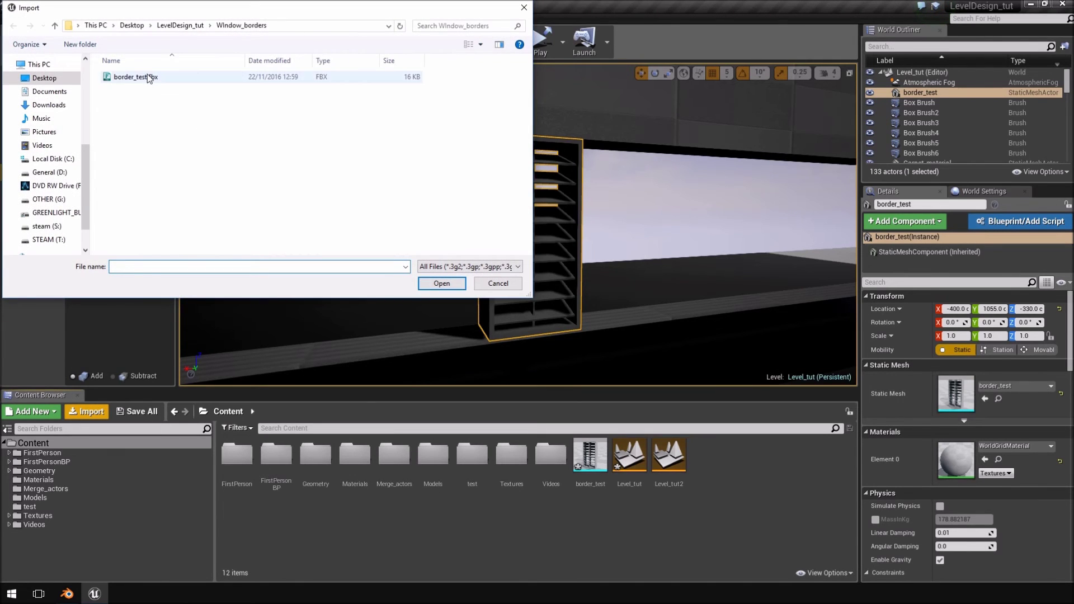
click(460, 365)
click(603, 332)
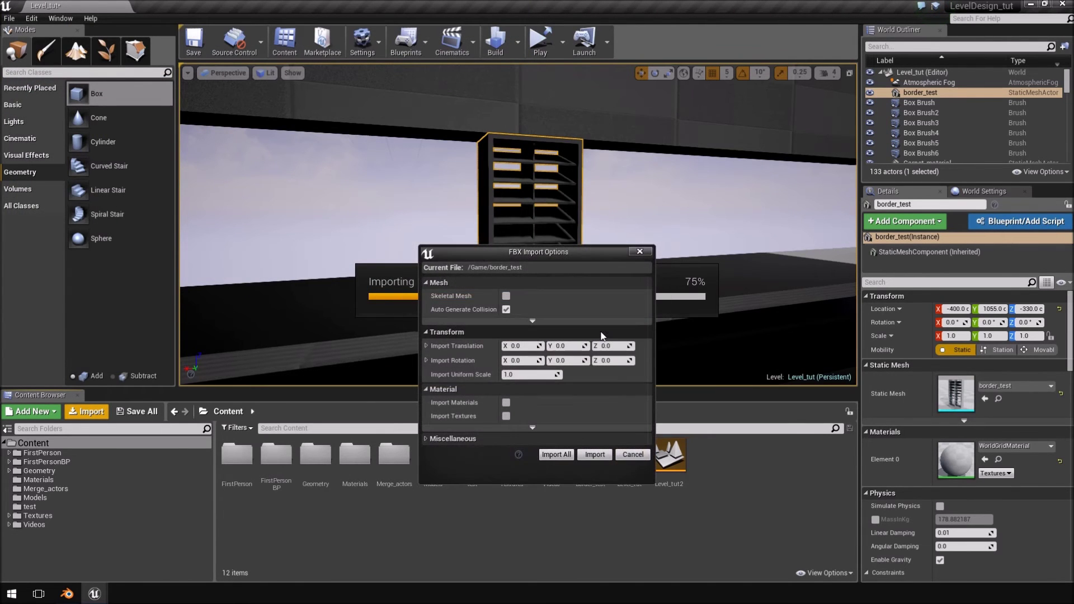
click(595, 454)
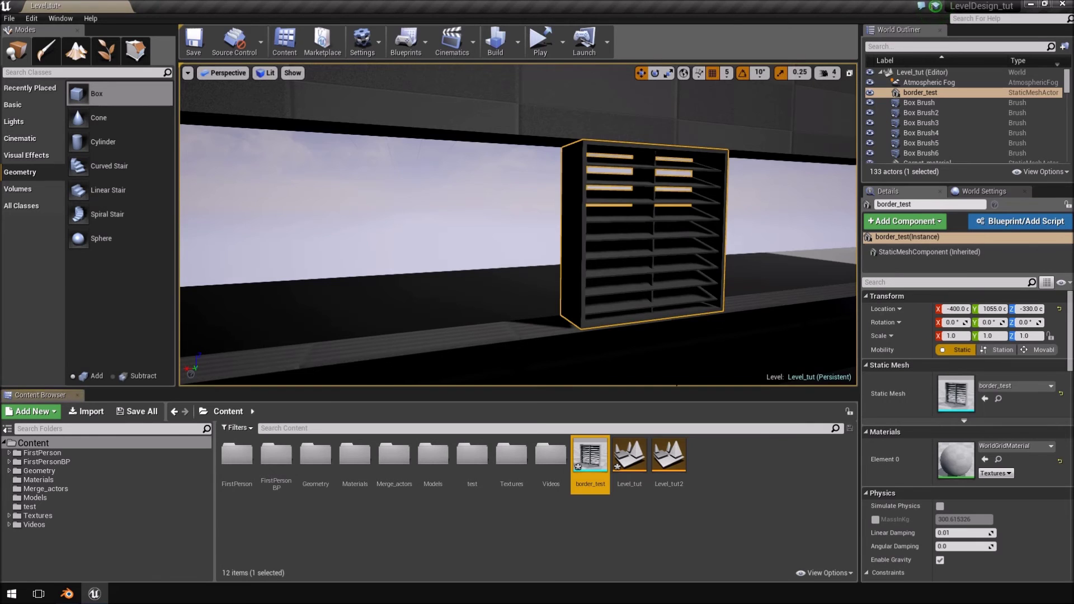
Step: Examine how the widened border_test frame and its blinds look in the window opening from several angles
key(d)
right_drag(519, 223, 286, 240)
key(w)
key(a)
key(d)
key(a)
key(d)
key(d)
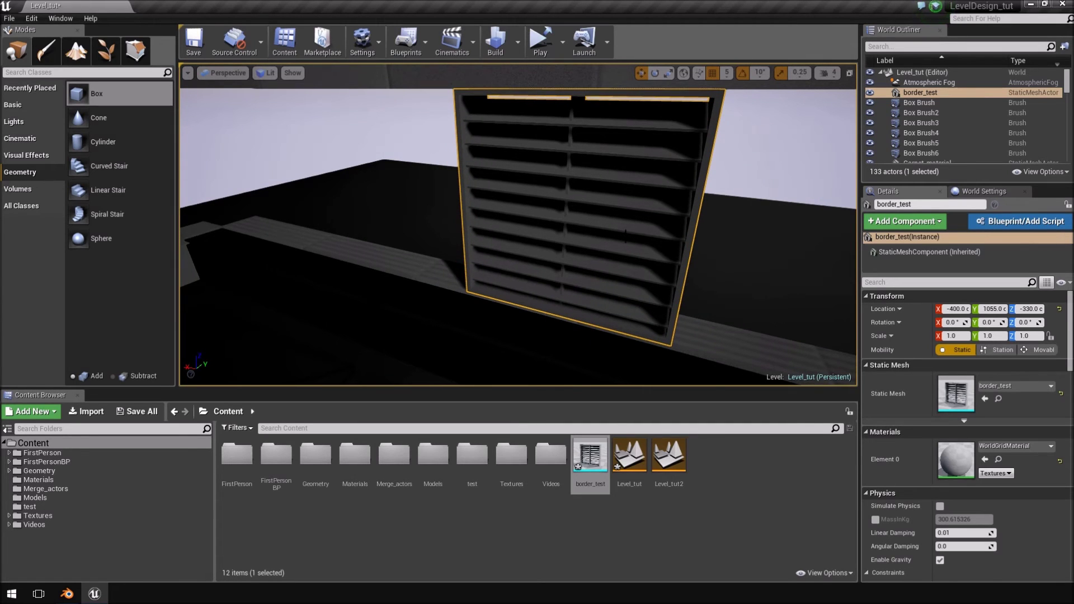
Step: Switch to Blender and select the blinds inside the wider frame
click(67, 594)
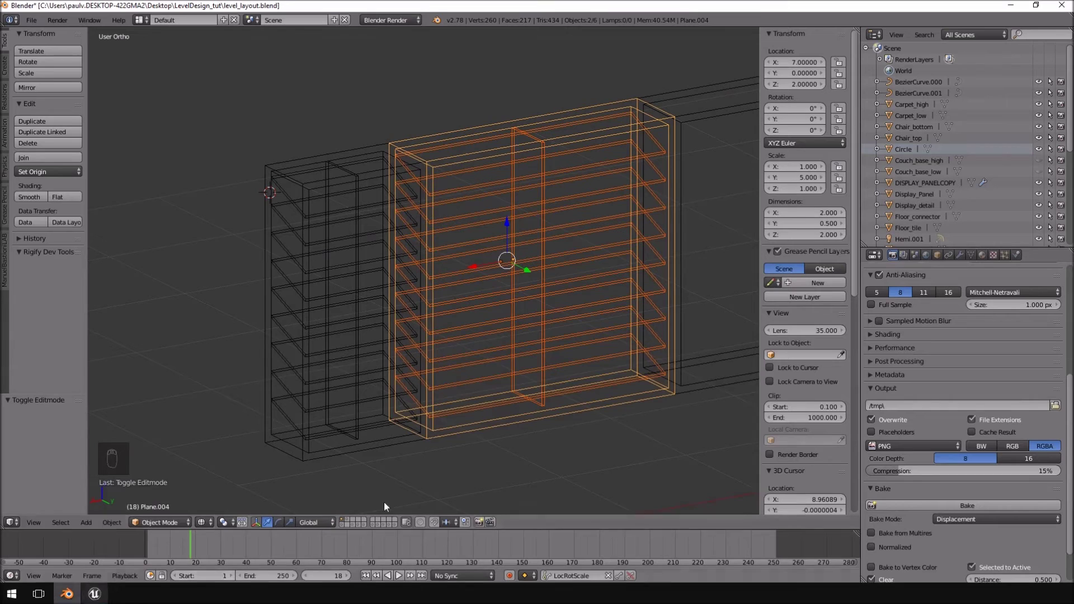
right_click(392, 176)
middle_drag(377, 165, 535, 173)
right_click(535, 173)
middle_drag(587, 200, 418, 223)
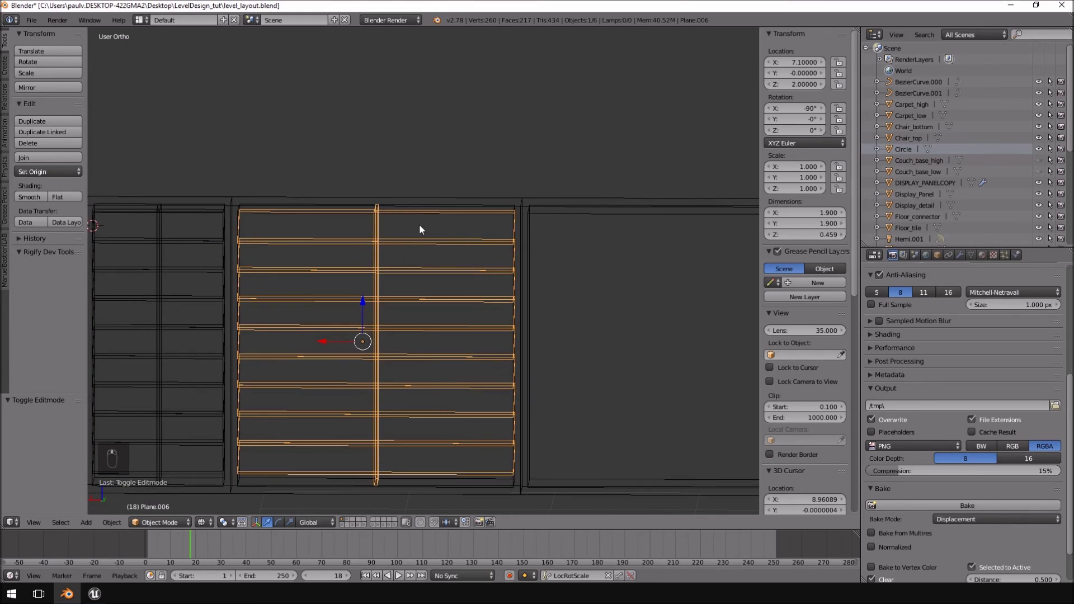
Step: Switch to Unreal Editor and compare the blinds' slat angle with the Mirror's Edge Catalyst reference video
key(alt+Tab)
right_drag(554, 224, 524, 173)
key(w)
key(s)
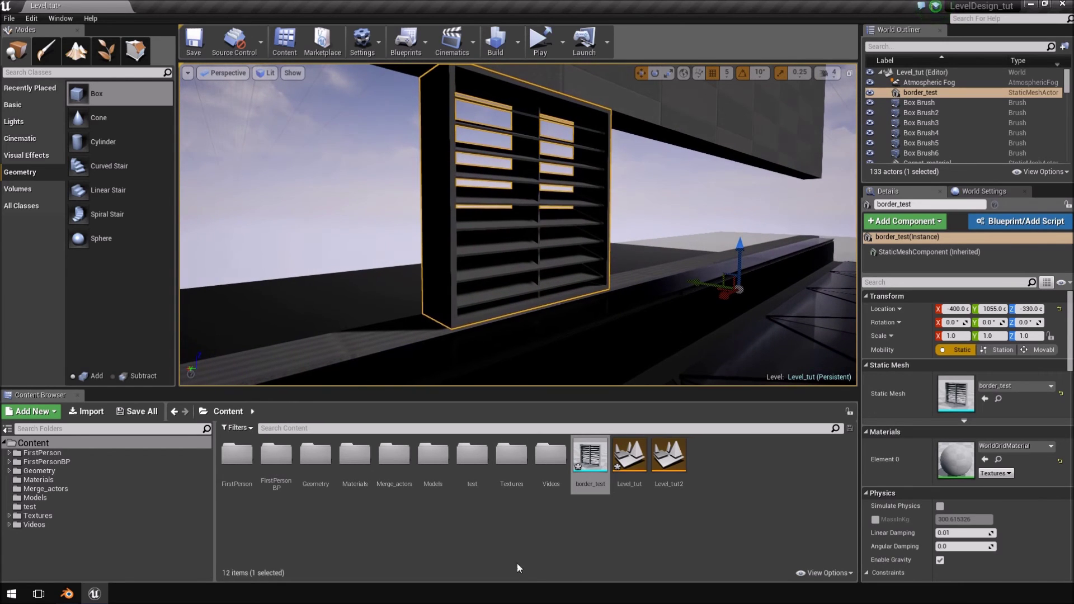
drag(1073, 93, 717, 20)
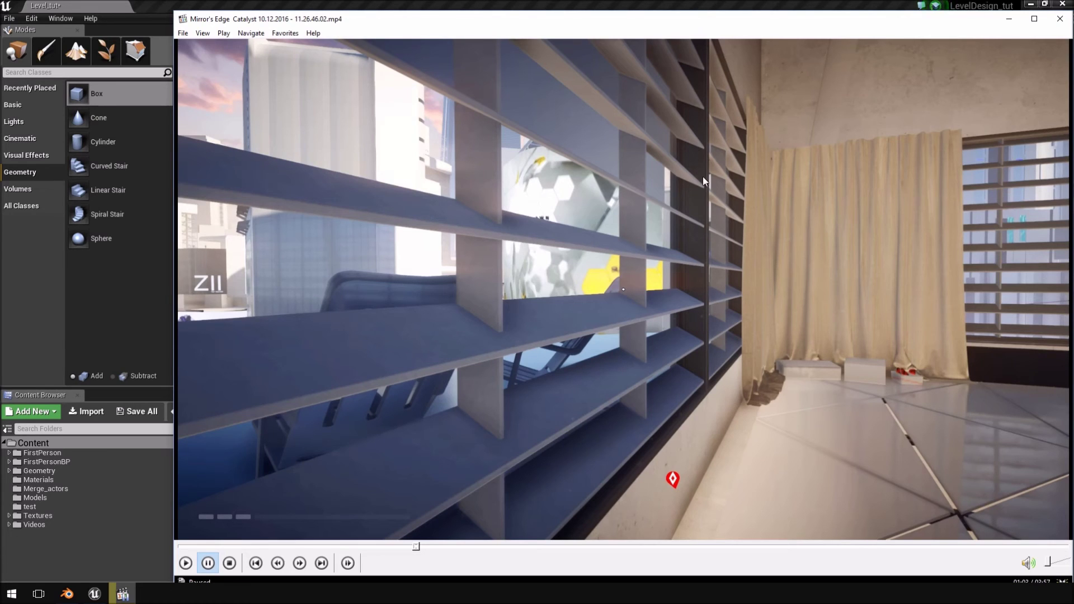
drag(593, 29, 1073, 28)
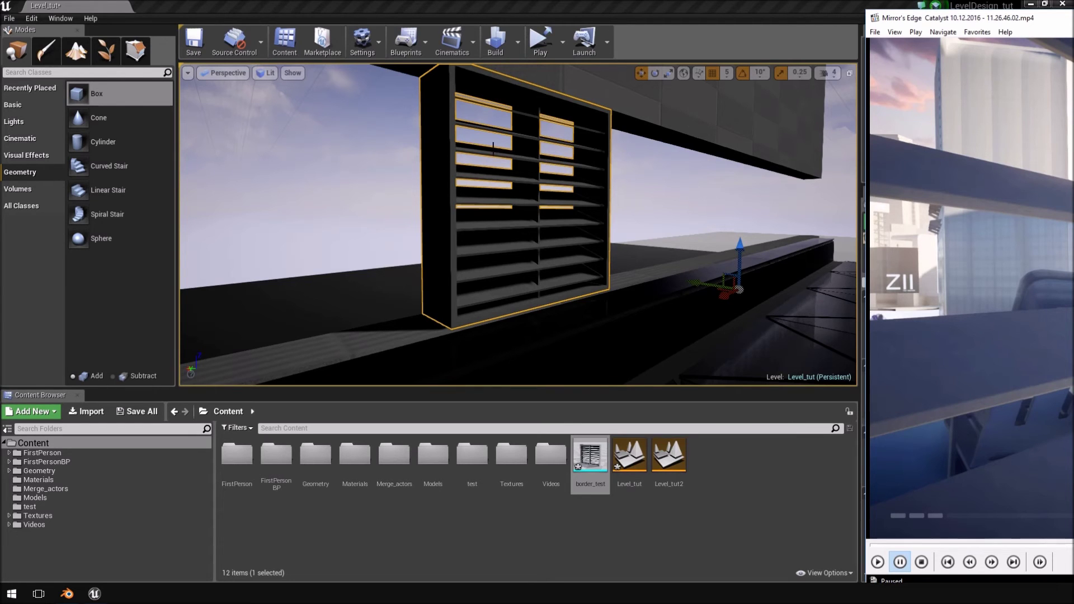
drag(1064, 17, 621, 48)
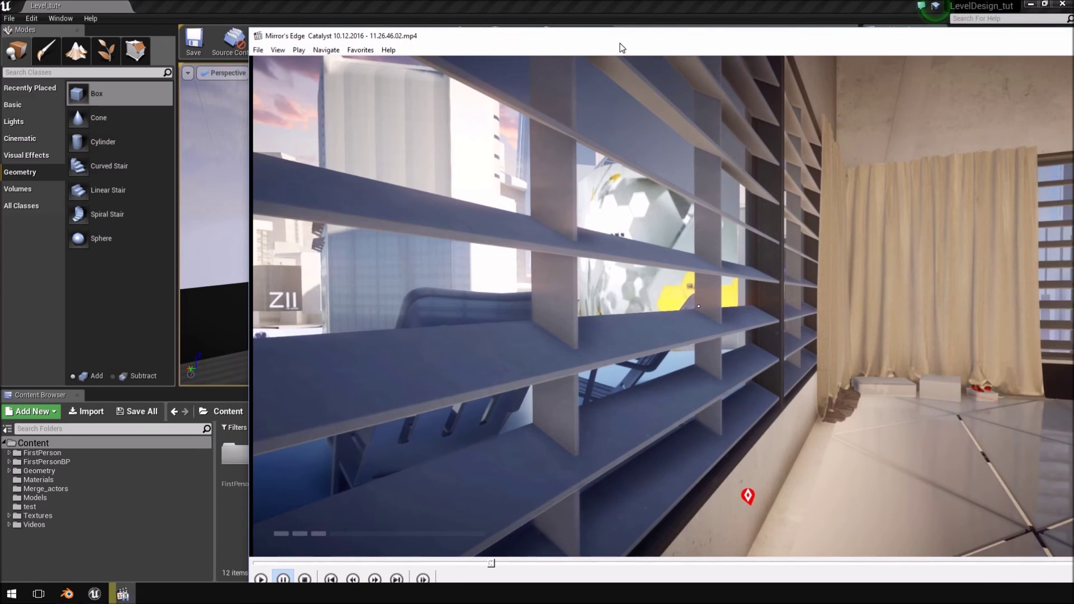
key(alt+F4)
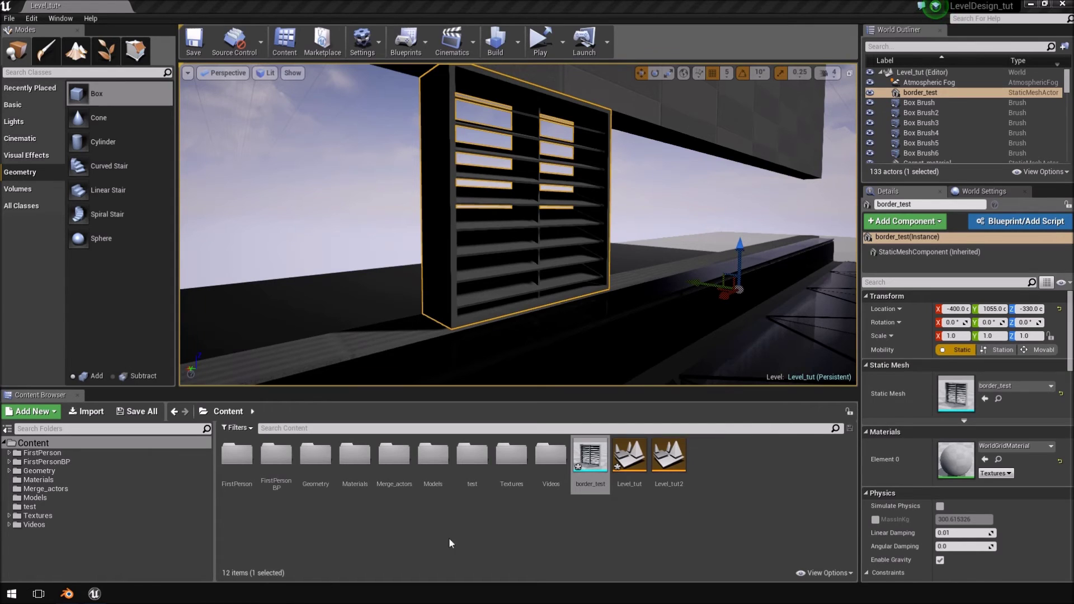
Step: Switch to Blender and try to rotate all slats of the wider blinds together by -10° in the right view, undoing the rotation
key(alt+Tab)
mouse_move(428, 259)
middle_down()
mouse_move(545, 263)
mouse_move(438, 259)
middle_up()
key(Tab)
key(ctrl+l)
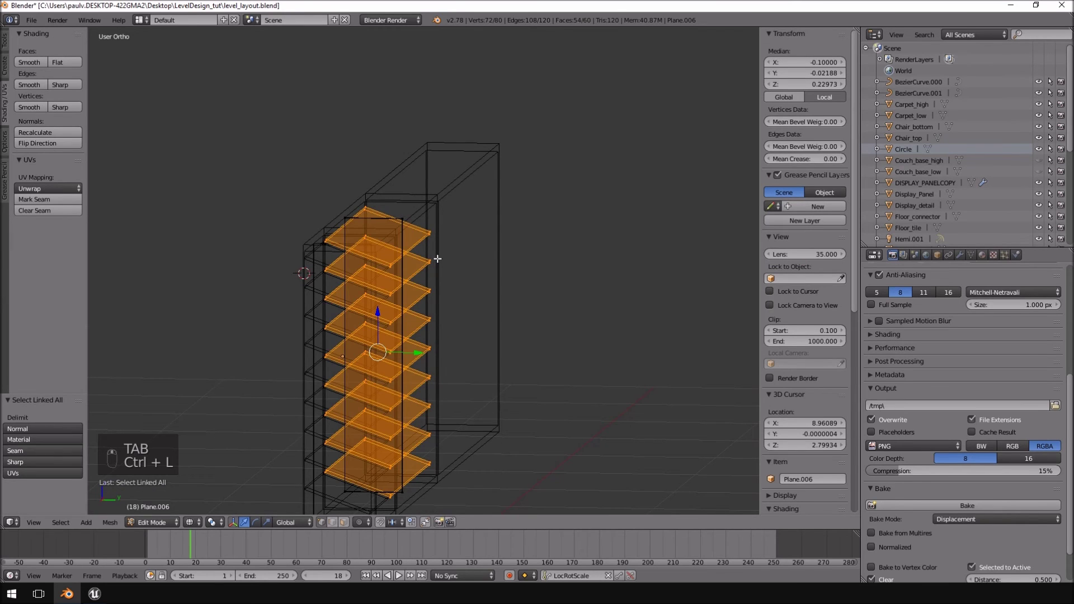
key(KP_1)
key(KP_3)
key(r)
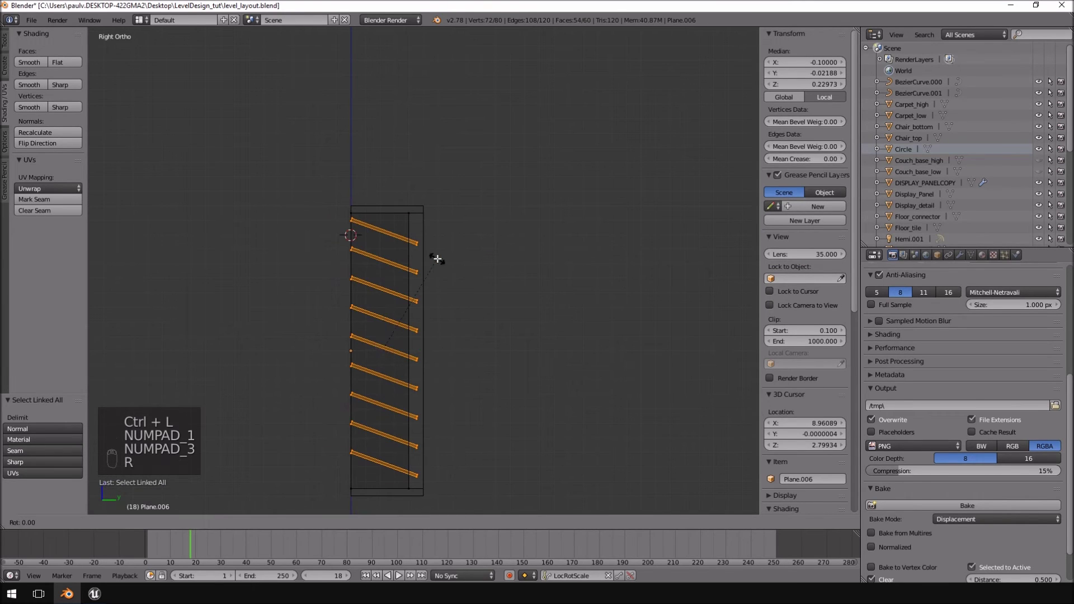
text(-10)
key(Return)
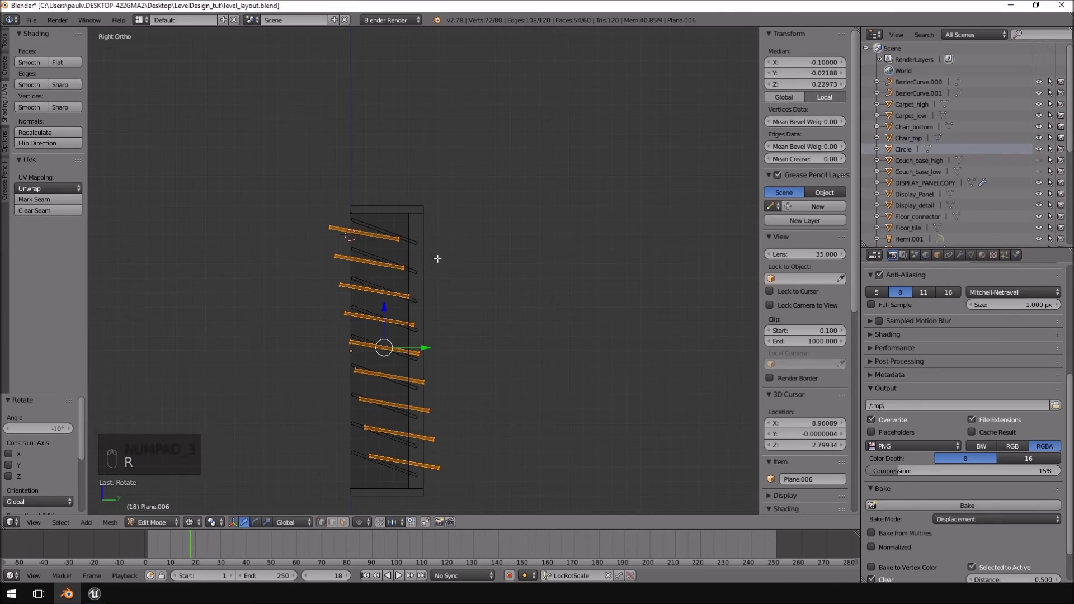
key(ctrl+z)
key(ctrl+z)
Step: Separate the top slat of the wider frame's blinds into its own object and return to Object Mode
middle_drag(458, 252, 437, 268)
key(Tab)
key(Tab)
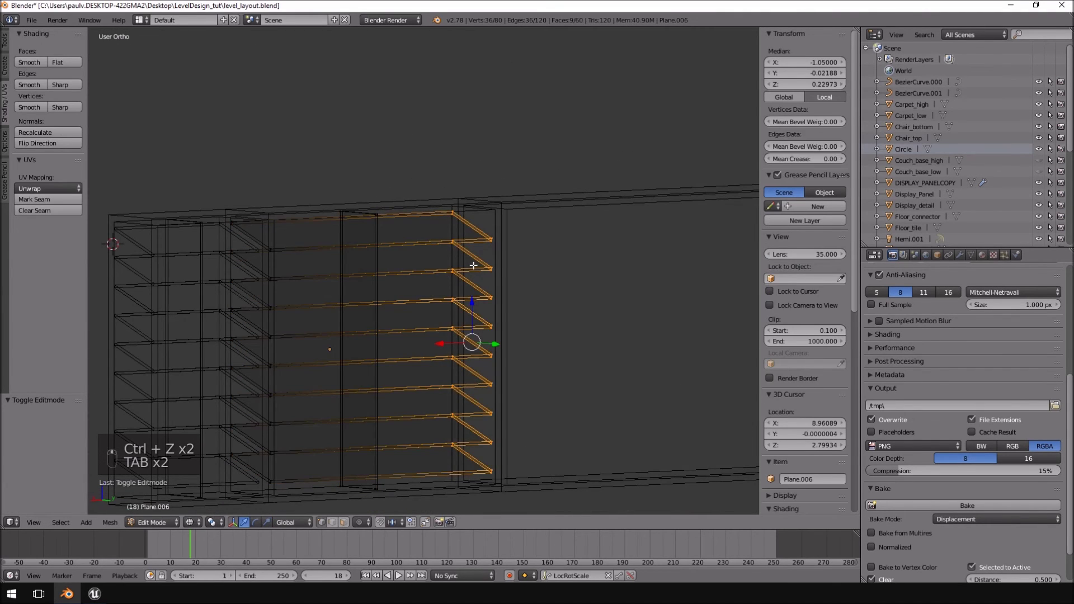
right_click(489, 276)
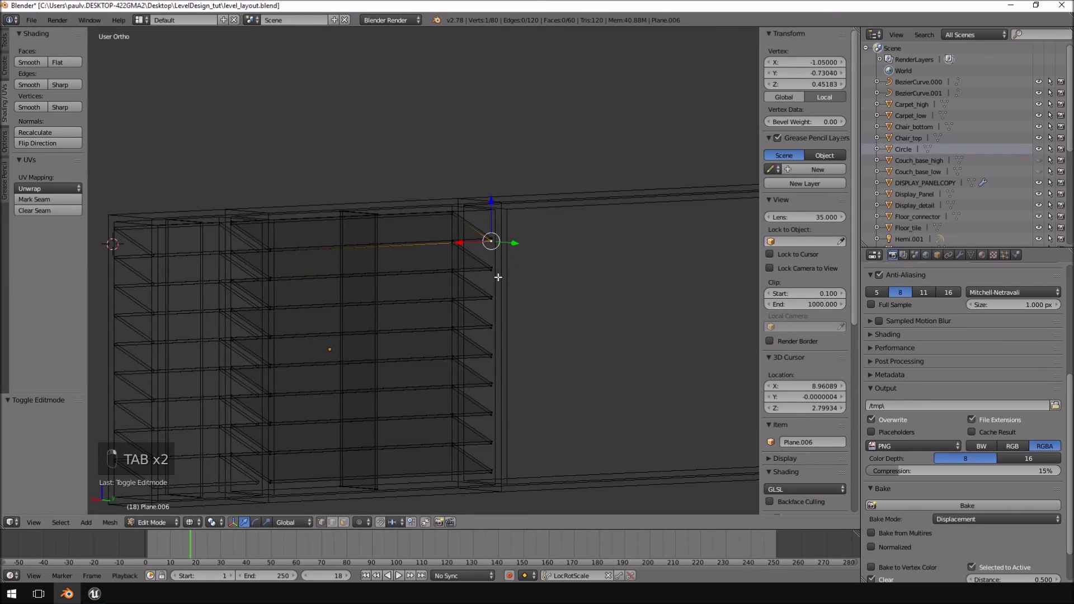
key(ctrl+l)
key(p)
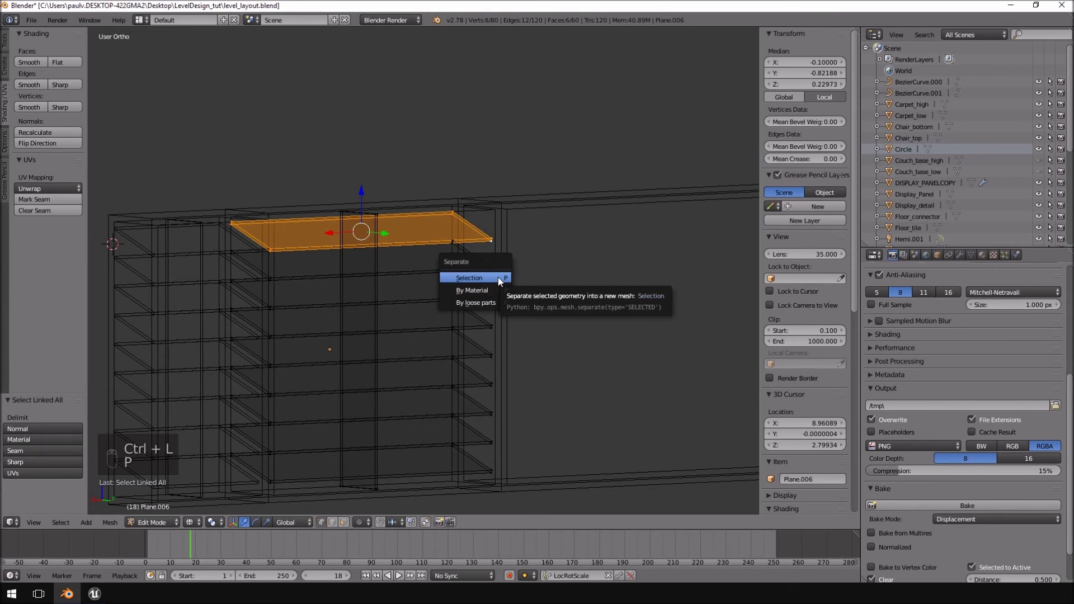
click(498, 277)
key(KP_1)
key(KP_3)
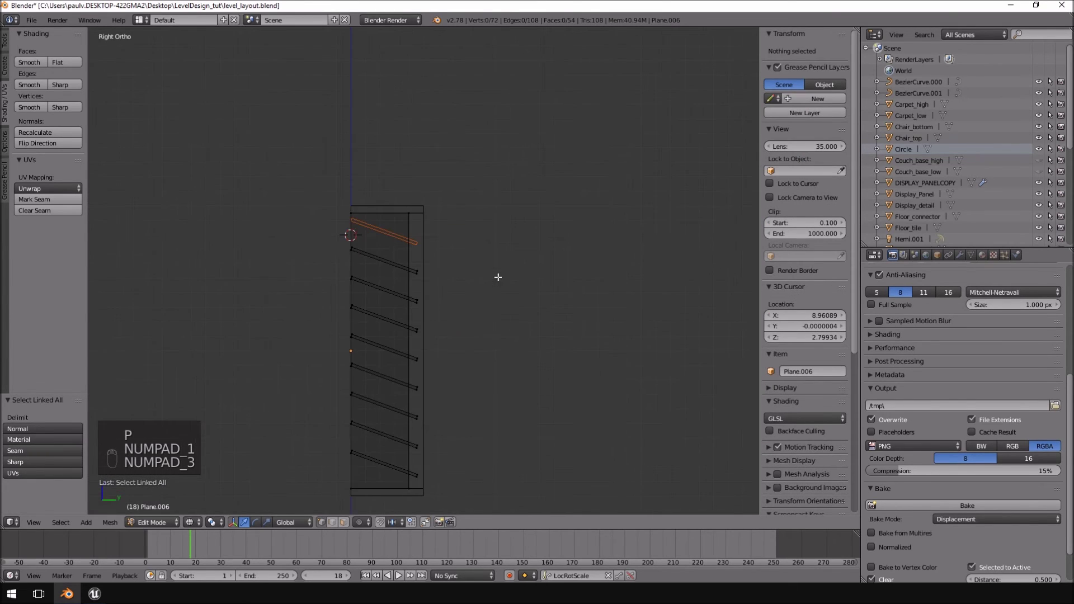
key(Tab)
key(r)
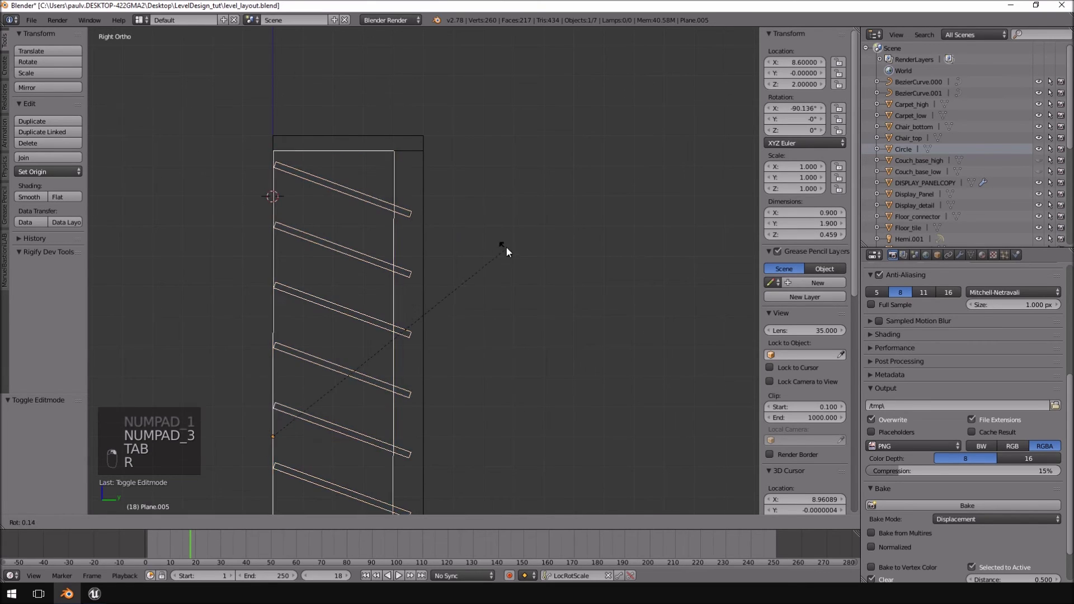
right_click(501, 230)
Step: Hide the narrow frame and its blinds so they do not overlap the wider frame in side view
middle_drag(489, 263, 375, 281)
scroll(375, 281, down, 6)
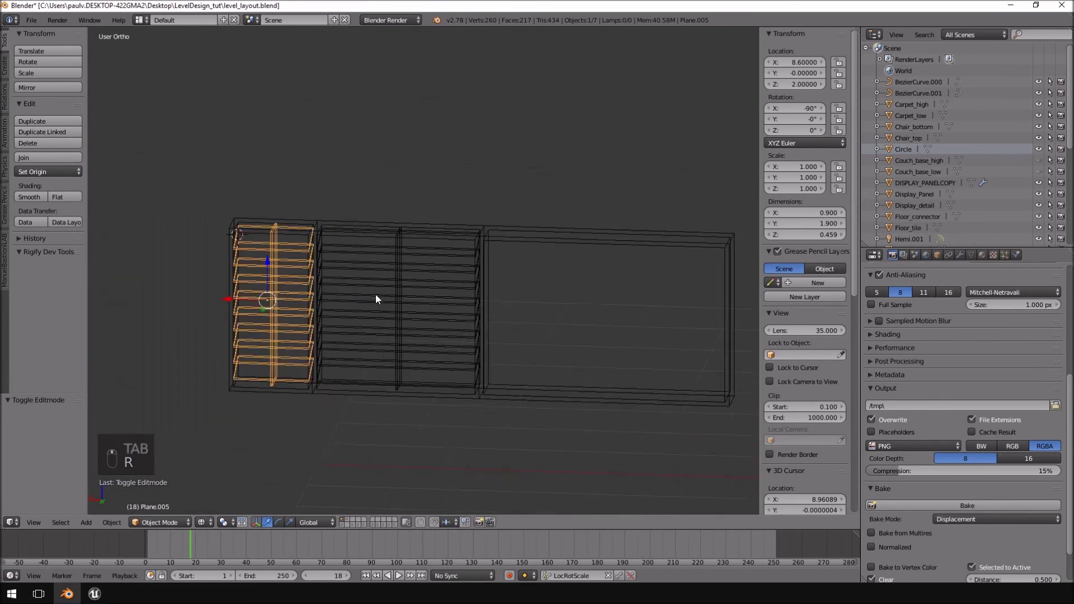
key(a)
mouse_move(323, 141)
ctrl+mouse_down()
mouse_move(236, 316)
mouse_move(302, 480)
ctrl+mouse_up()
key(h)
right_click(304, 232)
key(h)
key(KP_1)
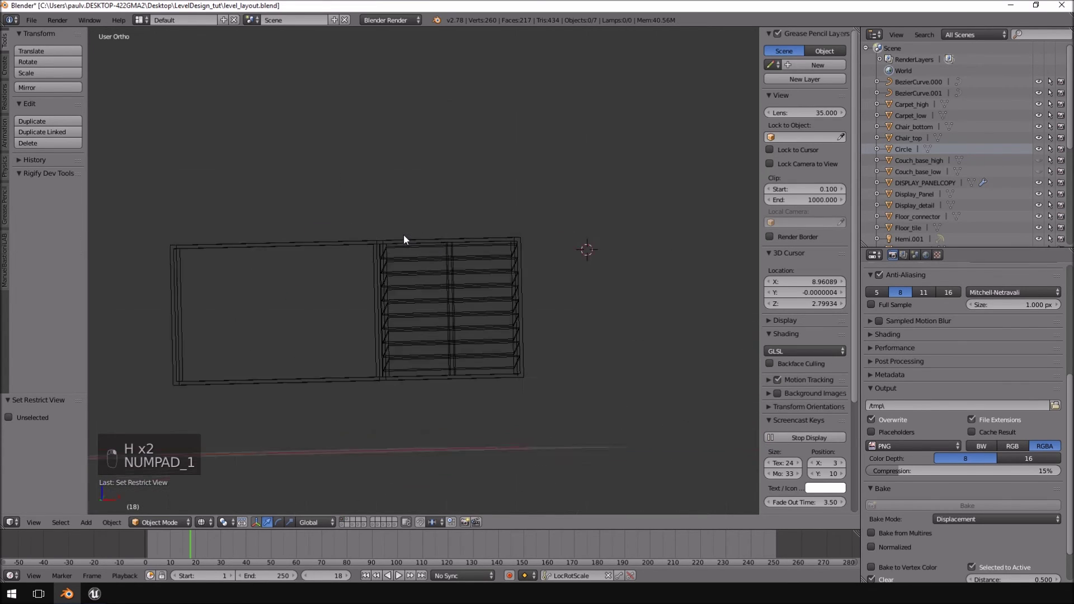
Step: Select the separated top slat and try to rotate it in the right view
key(KP_3)
middle_drag(404, 234, 381, 237)
right_click(357, 240)
key(KP_1)
key(KP_3)
scroll(569, 330, up, 3)
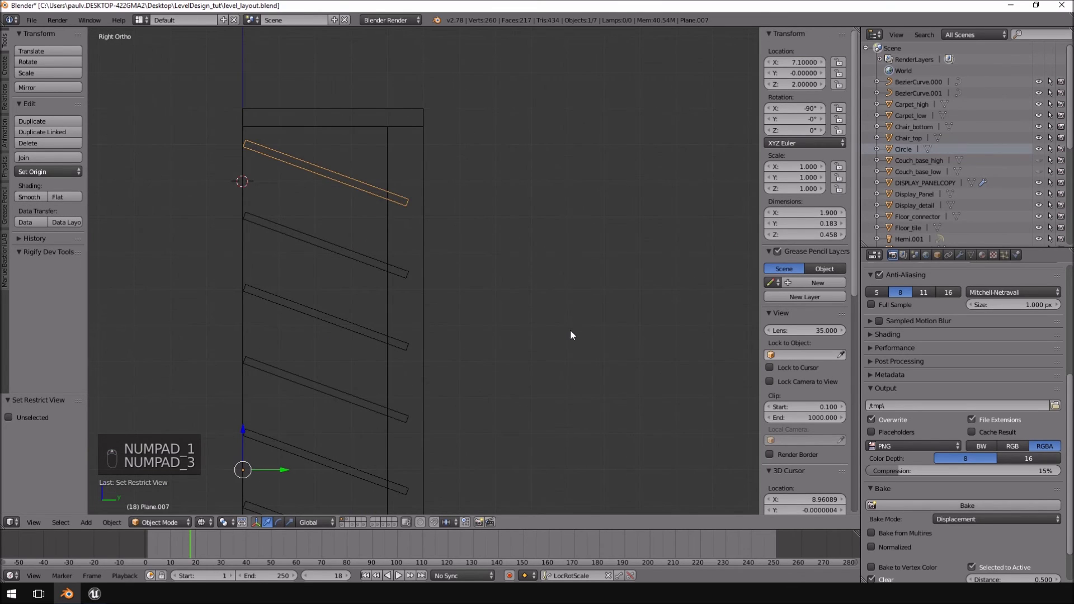
key(r)
right_click(577, 280)
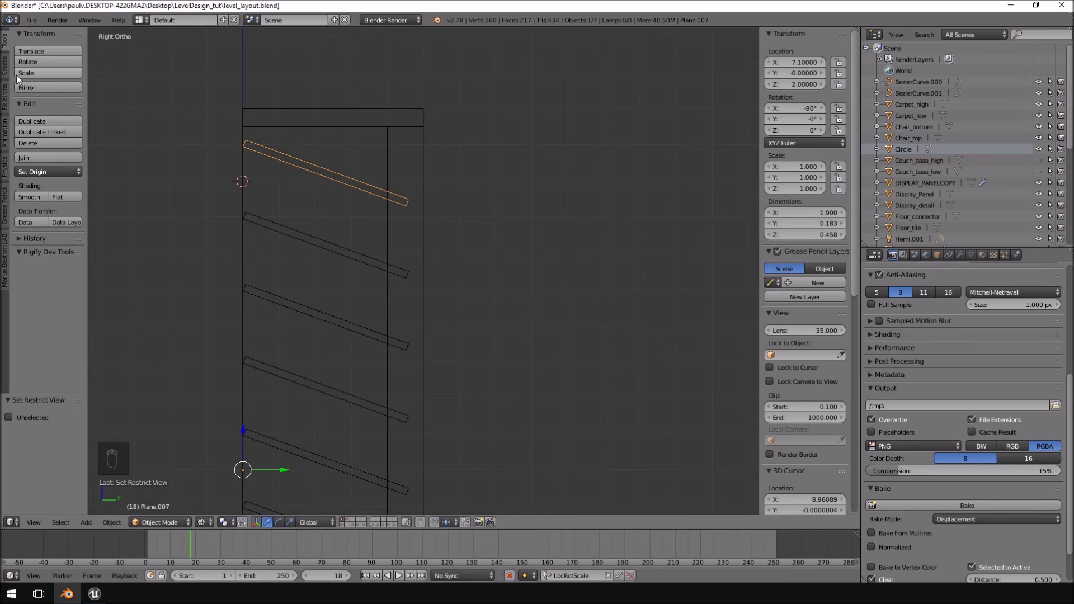
click(4, 103)
click(4, 127)
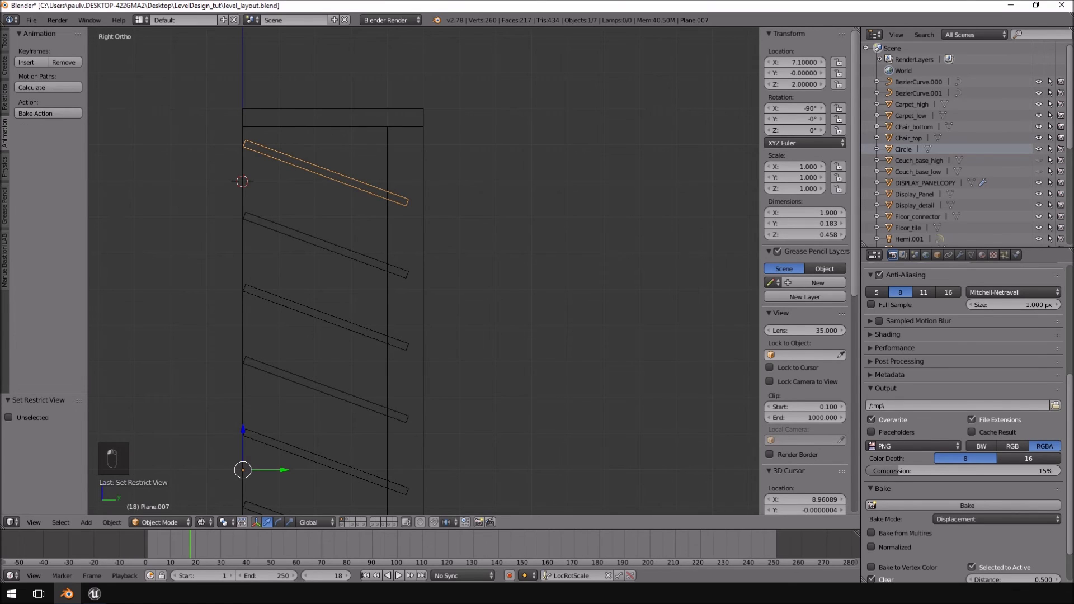
Step: Set the separated top slat's origin to its center of mass and rotate it by about -9.7° in the right view
click(4, 168)
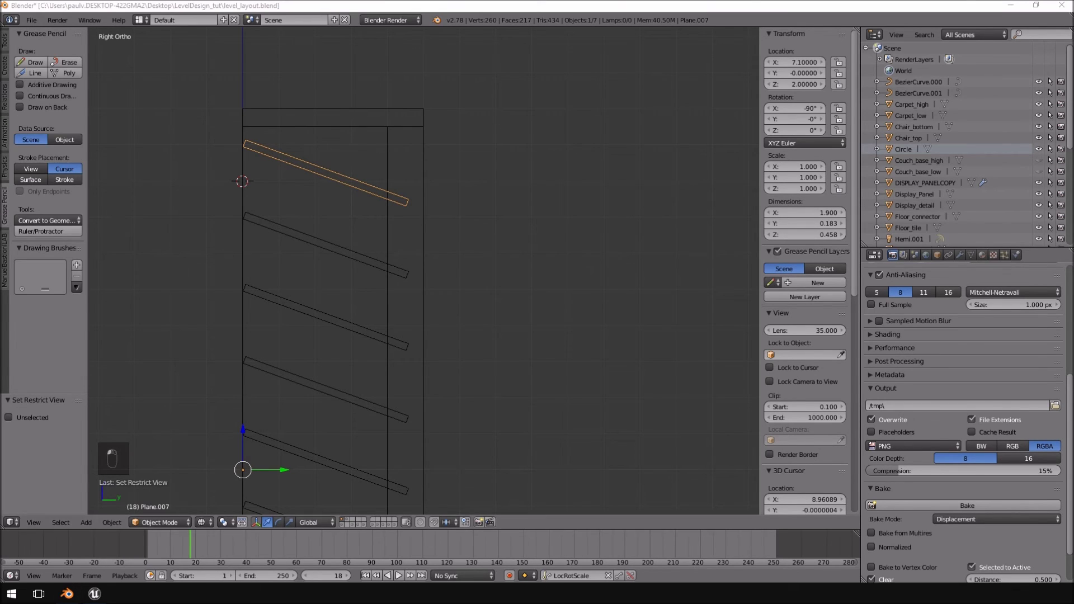
click(3, 246)
click(5, 45)
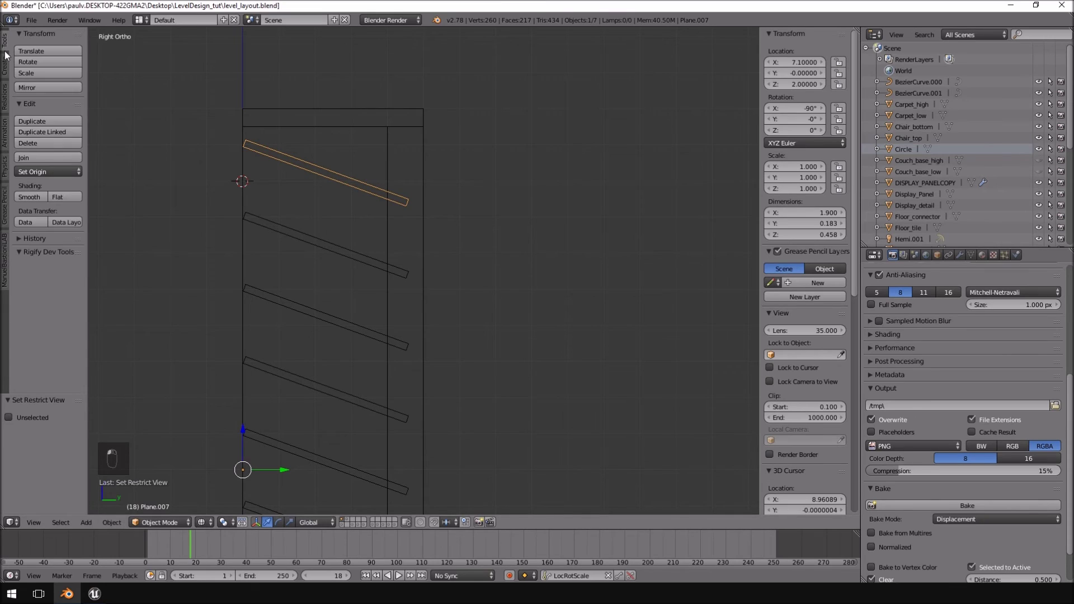
click(43, 172)
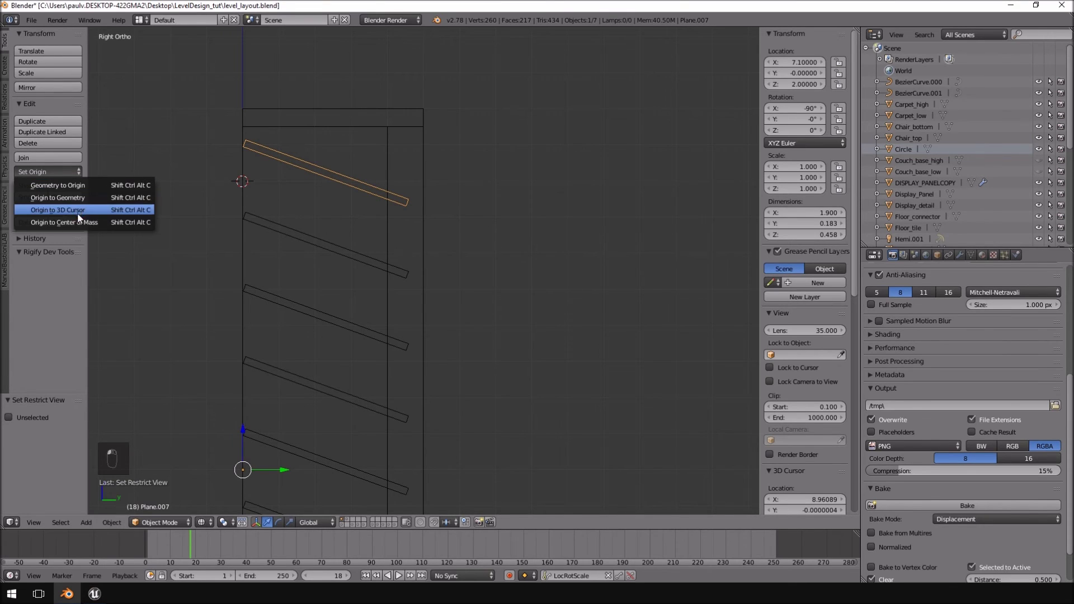
click(94, 224)
key(r)
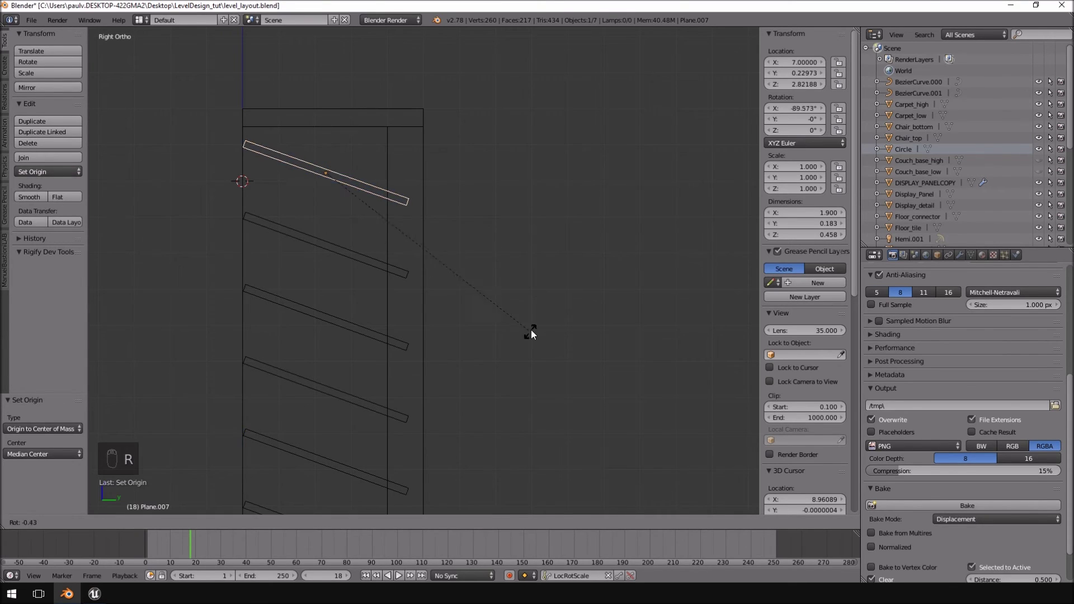
click(543, 291)
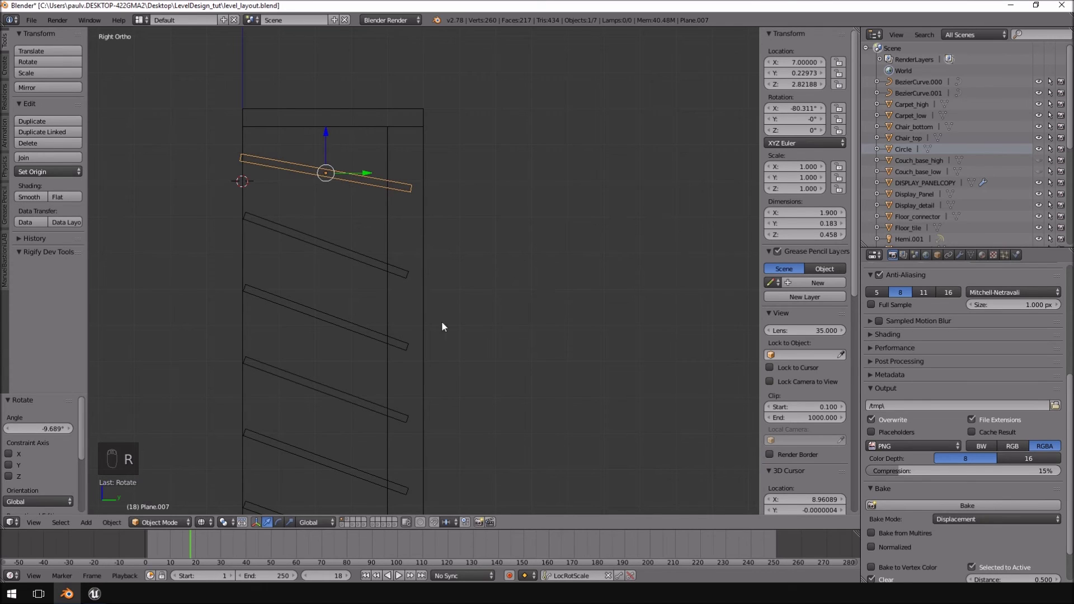
Step: Delete all the remaining slats from the wider frame's blinds mesh, keeping the vertical support, and return to Object Mode
right_click(369, 258)
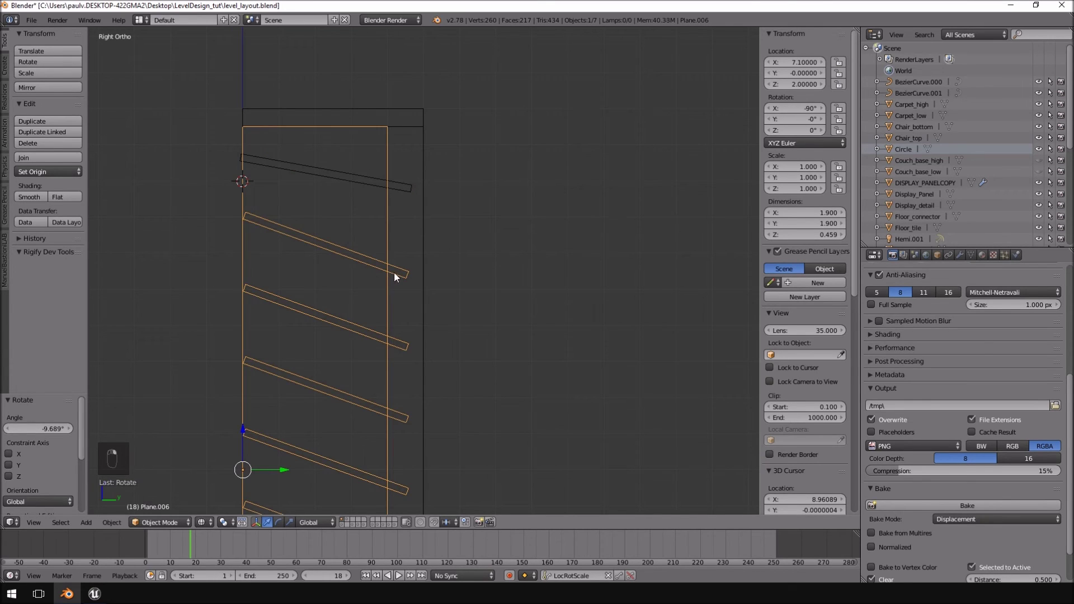
key(Tab)
middle_drag(410, 278, 412, 283)
right_click(440, 264)
mouse_move(464, 282)
ctrl+mouse_down()
mouse_move(426, 415)
mouse_move(481, 447)
ctrl+mouse_up()
mouse_move(497, 445)
shift+middle_down()
mouse_move(497, 362)
mouse_move(463, 273)
shift+middle_up()
mouse_move(446, 227)
ctrl+mouse_down()
mouse_move(422, 217)
mouse_move(406, 446)
ctrl+mouse_up()
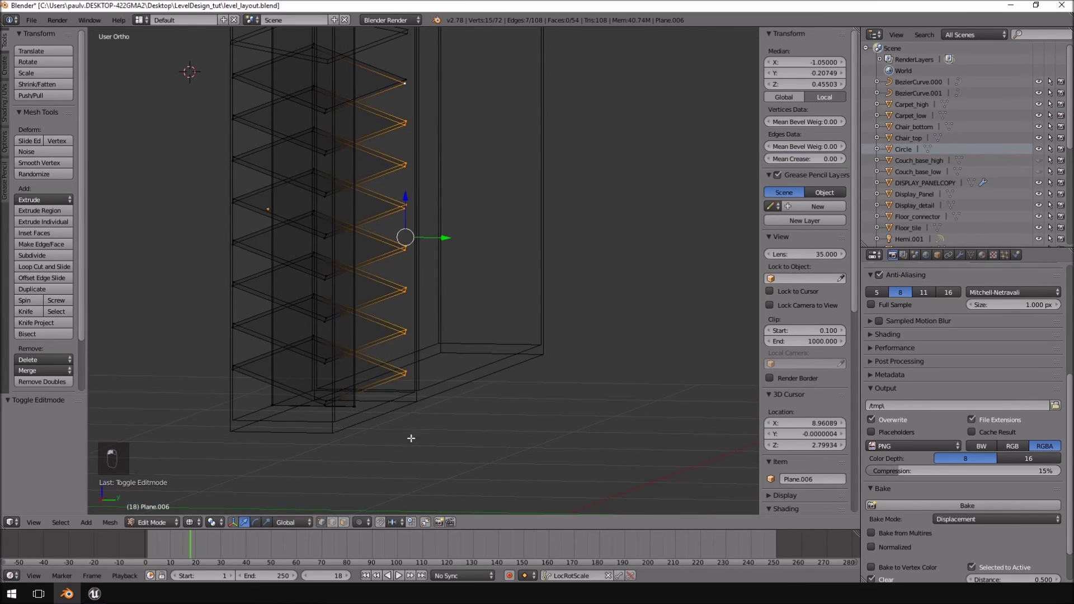
key(ctrl+l)
key(Delete)
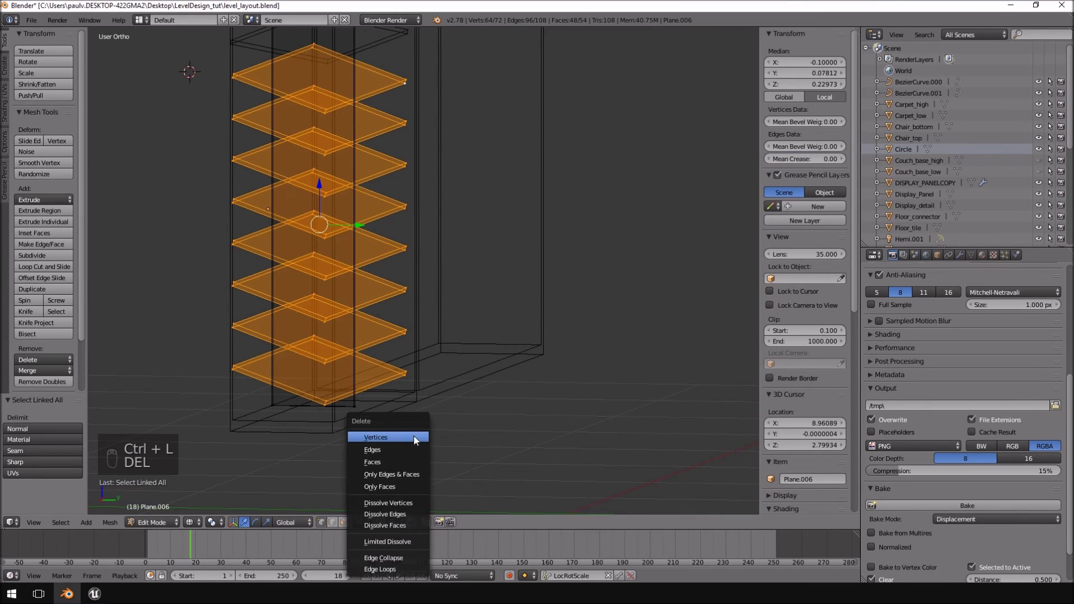
click(414, 436)
key(KP_1)
key(KP_3)
shift+middle_drag(495, 108, 504, 244)
key(Tab)
Step: Scale the top slat by 0.5 along the global Y axis and rotate it by about -10.4° in the right view
right_click(374, 180)
scroll(403, 156, up, 3)
shift+middle_drag(406, 138, 656, 303)
scroll(448, 238, up, 4)
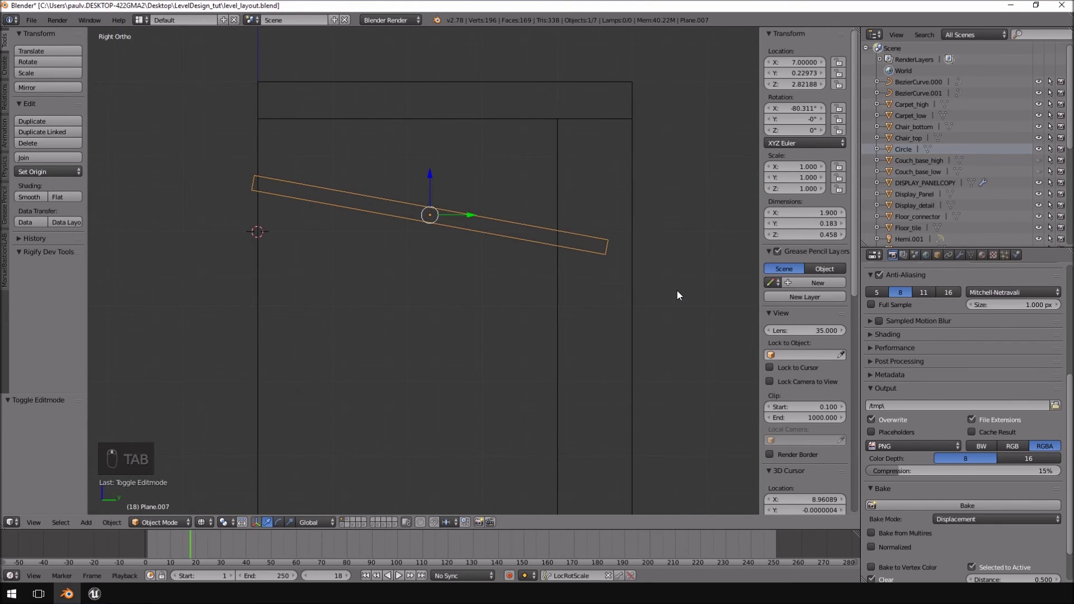
key(s)
key(y)
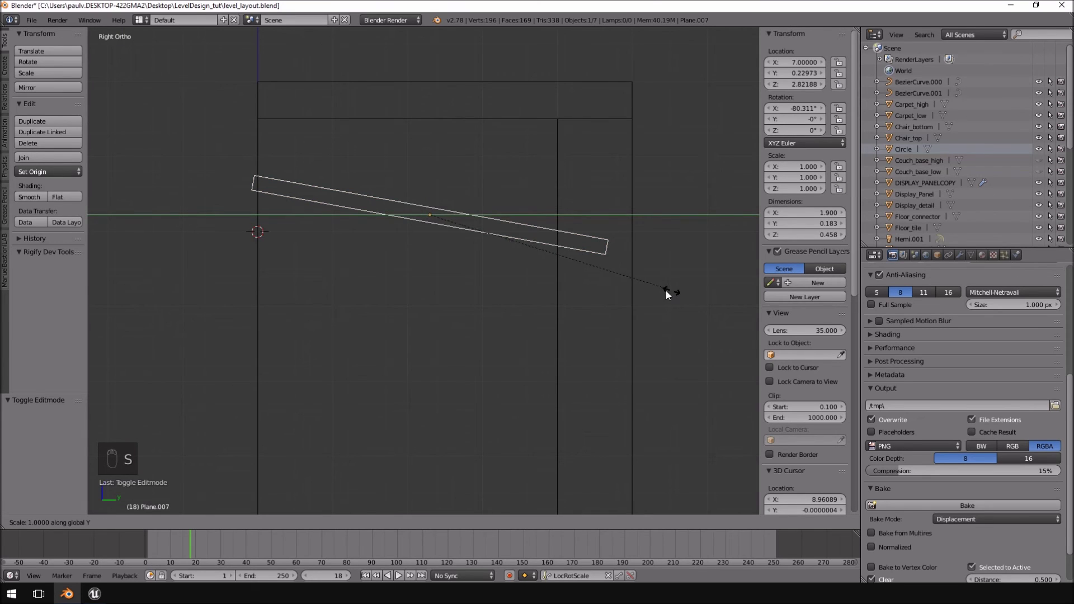
click(551, 271)
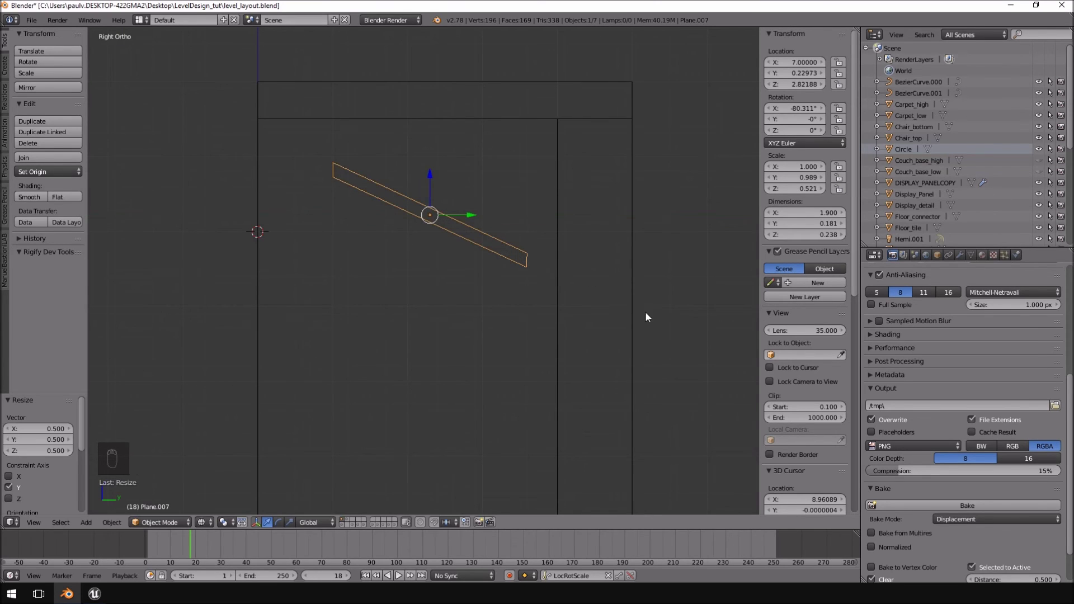
key(r)
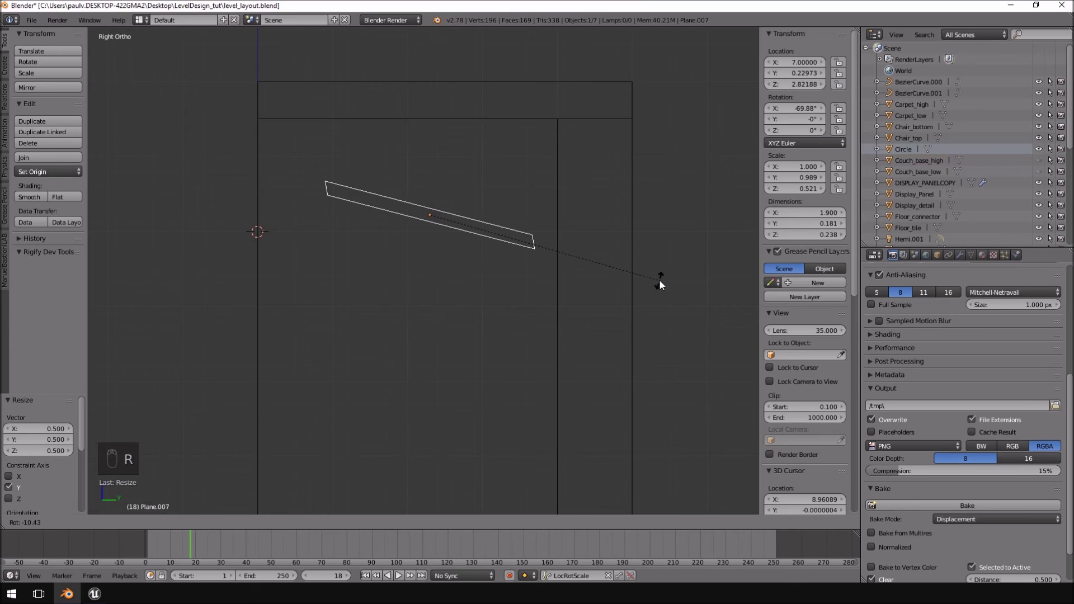
click(659, 280)
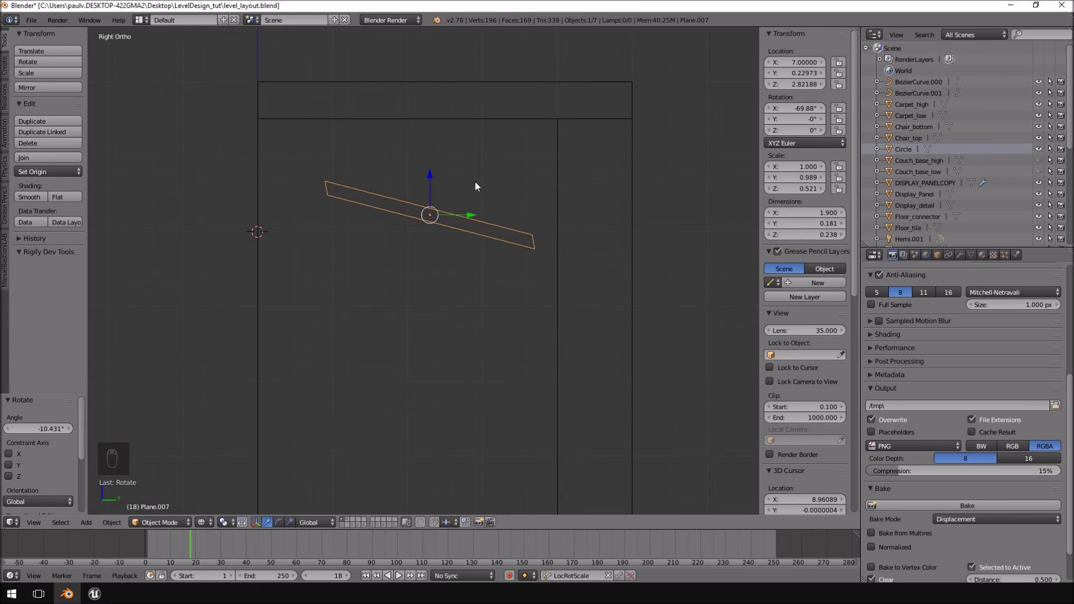
Step: Select the vertical support of the blinds and scale it by 0.7 along the global Y axis
right_click(556, 215)
shift+middle_drag(644, 340, 652, 233)
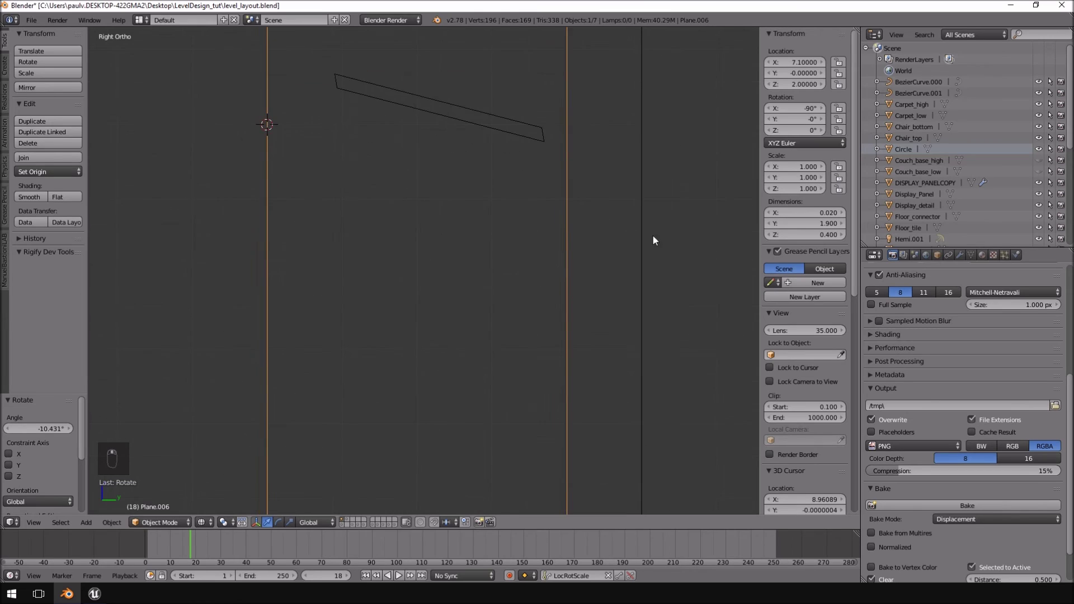
scroll(656, 333, down, 2)
right_click(408, 163)
right_click(525, 157)
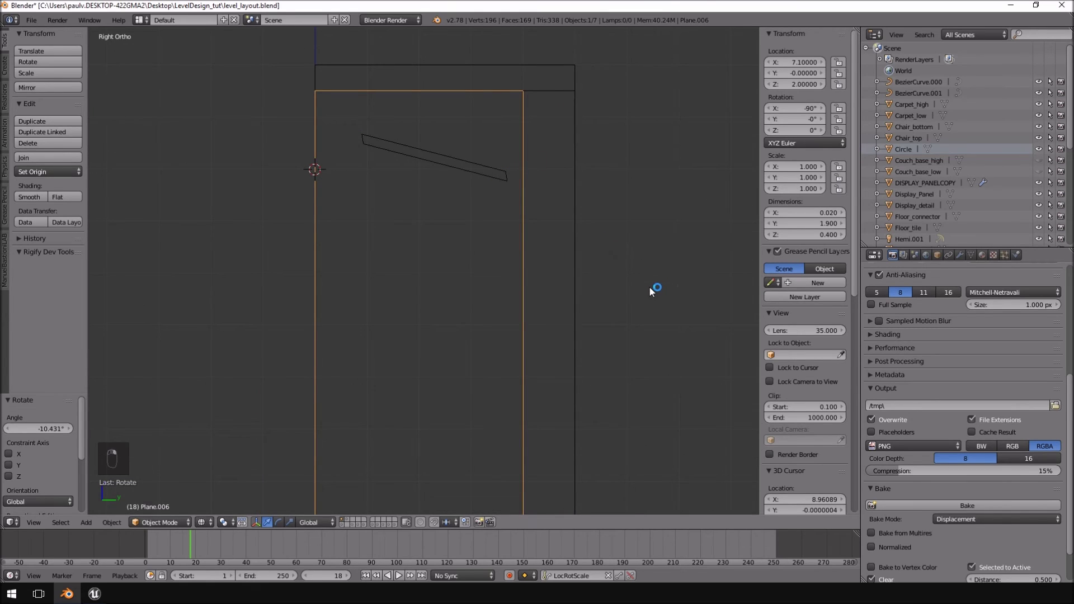
key(s)
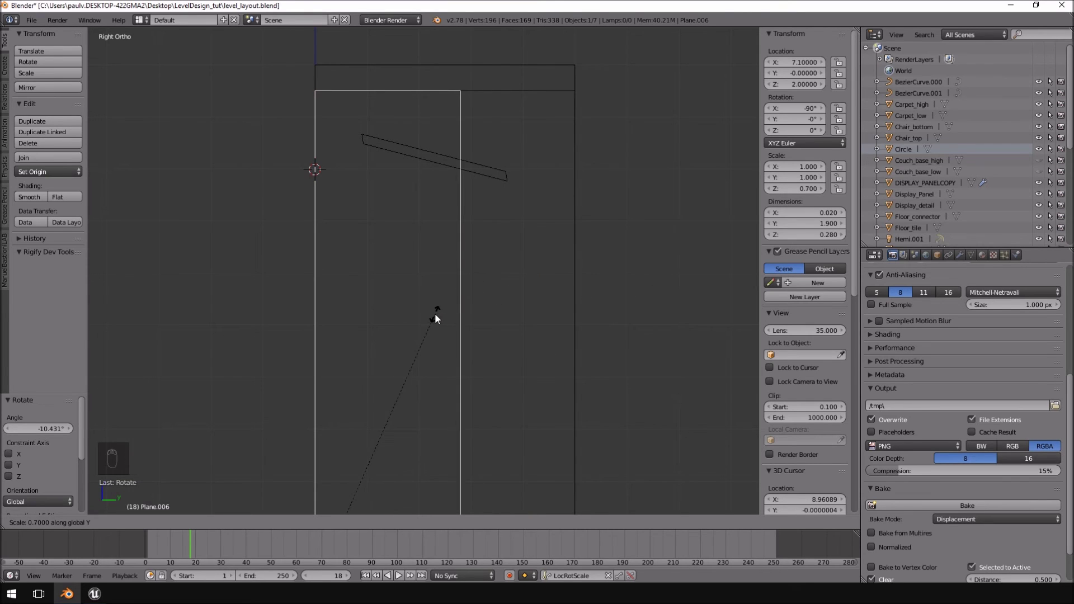
click(436, 313)
Step: Scale the vertical support by another 0.7 along Y and move it 0.1 along Y into the frame
scroll(437, 309, down, 7)
scroll(435, 359, up, 2)
scroll(445, 341, down, 1)
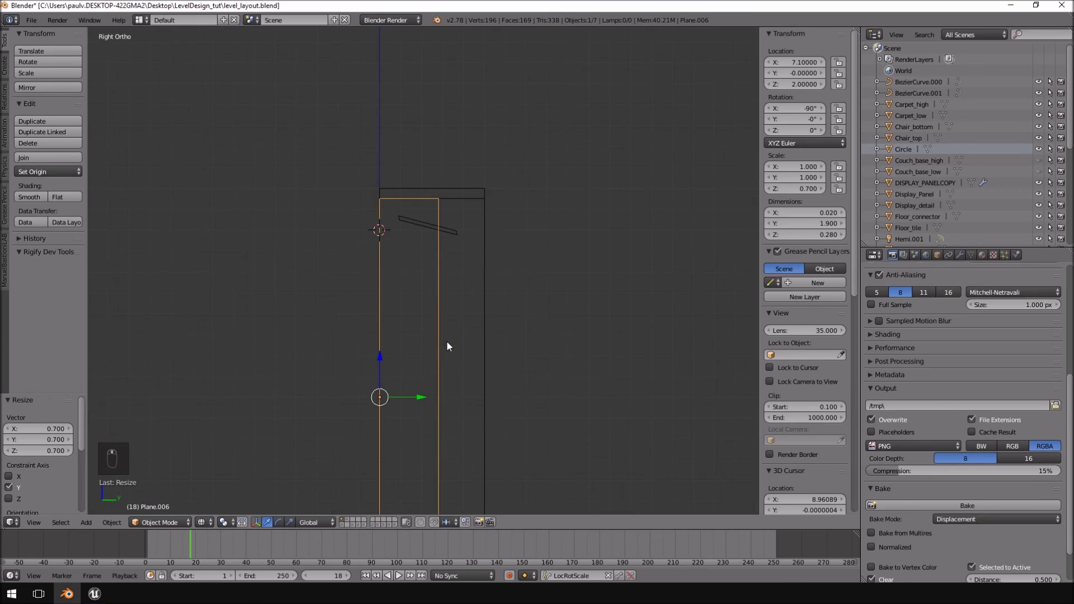
key(s)
key(y)
click(452, 321)
drag(424, 360, 439, 358)
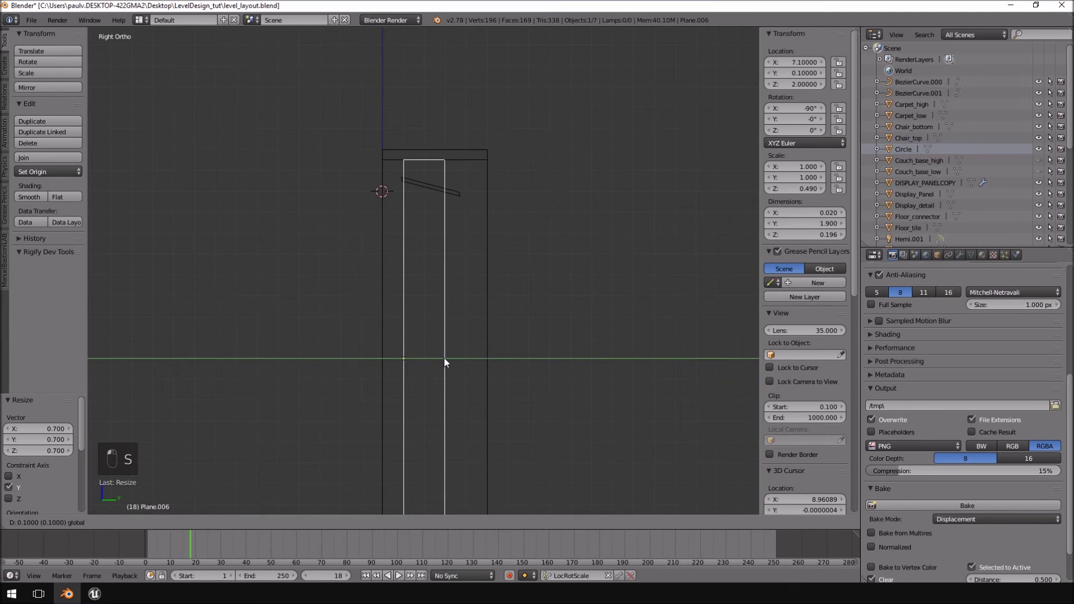
drag(444, 357, 444, 358)
Step: Examine how the slat and vertical support sit inside the wider frame in a shaded perspective view
scroll(451, 367, up, 4)
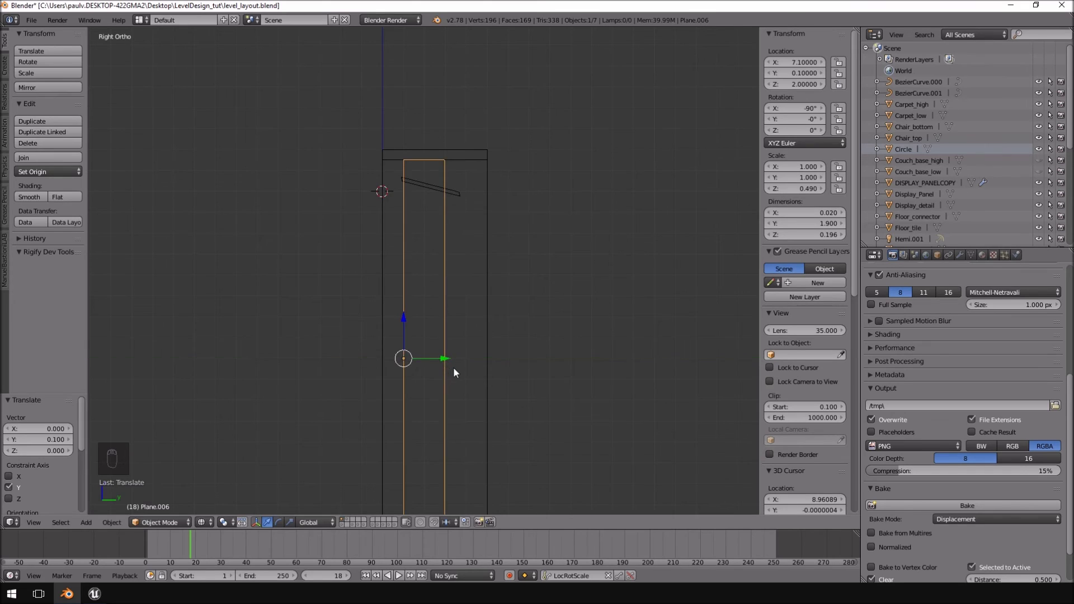
middle_drag(562, 344, 437, 275)
key(Tab)
key(KP_5)
key(z)
key(Tab)
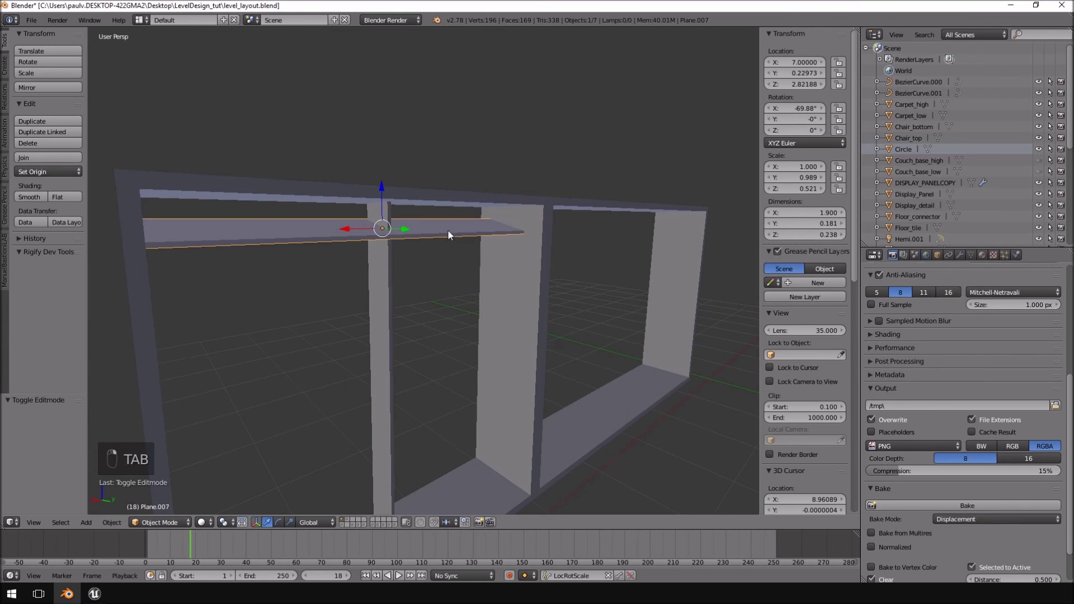
Step: Duplicate the top slat in the wireframe right view and move the copy 0.2 down along Z
key(KP_2)
key(KP_1)
key(KP_3)
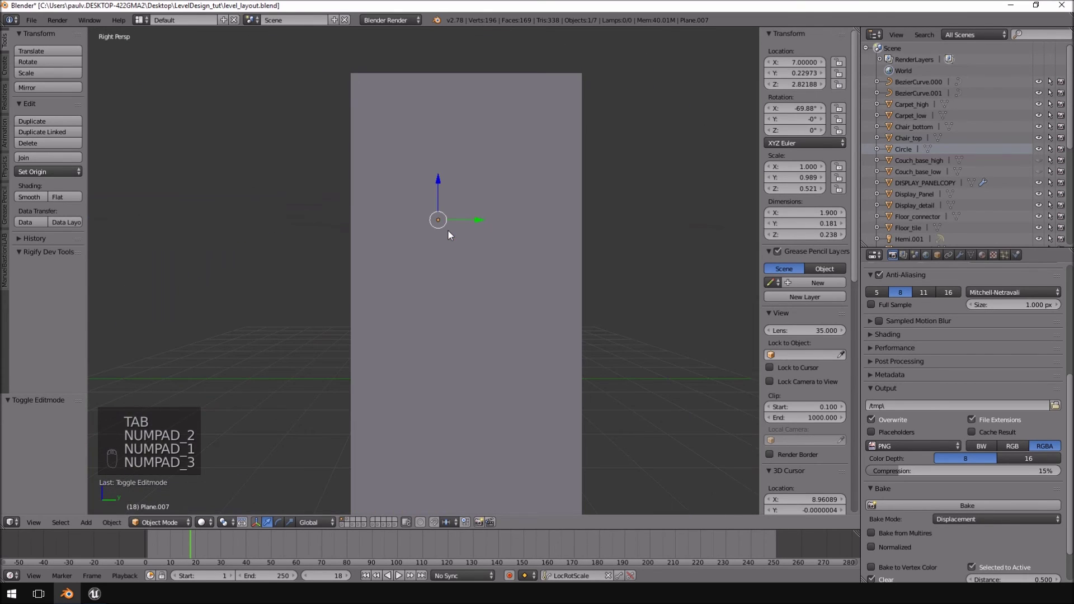
key(KP_5)
key(z)
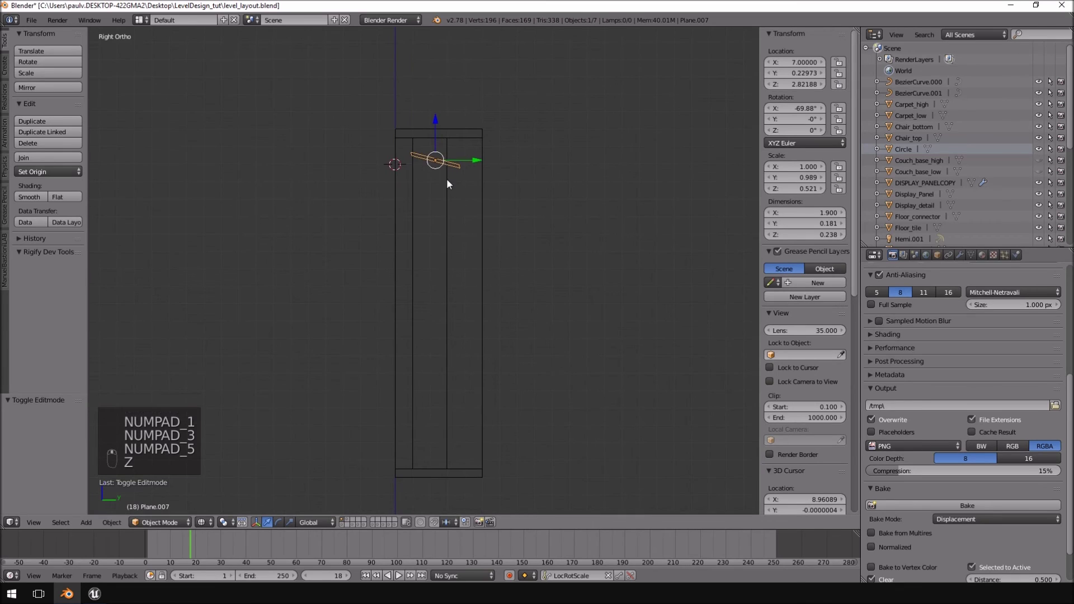
key(shift+d)
middle_drag(447, 179, 436, 136)
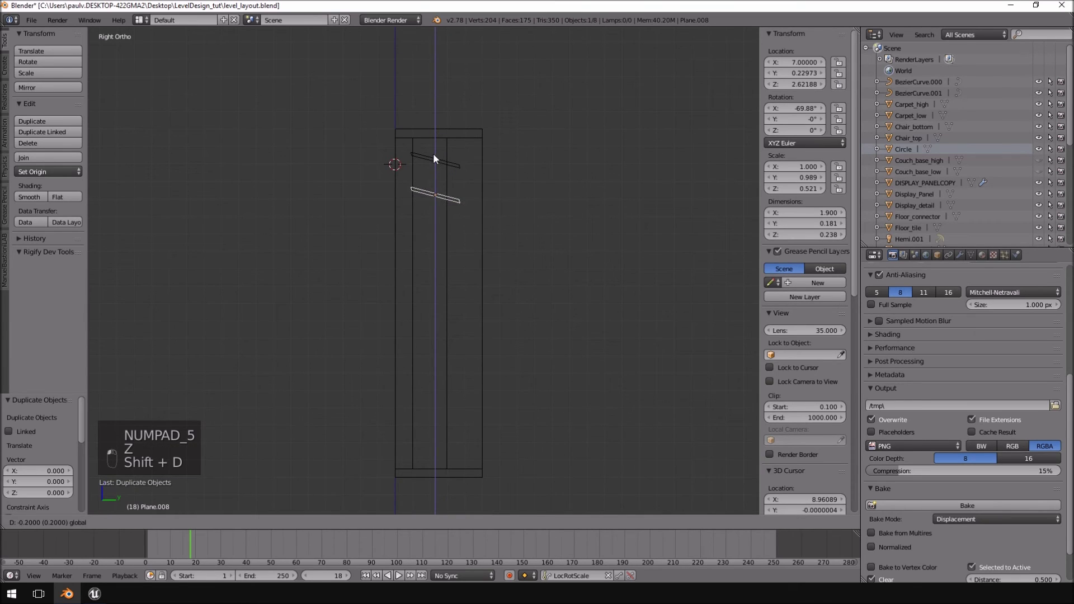
click(433, 154)
Step: Keep duplicating the slats down the frame at the same 0.2 spacing until nine slats fill its height
shift+right_click(442, 197)
key(shift+d)
right_click(438, 140)
drag(439, 140, 440, 347)
key(shift+d)
right_click(486, 204)
key(shift+d)
right_click(431, 284)
key(shift+d)
right_click(538, 422)
drag(434, 357, 438, 393)
Step: Clear the selection and select all nine slats inside the wider frame
middle_drag(600, 307, 435, 167)
key(Tab)
key(Tab)
key(a)
key(a)
key(a)
right_click(431, 168)
shift+right_click(429, 193)
shift+right_click(408, 227)
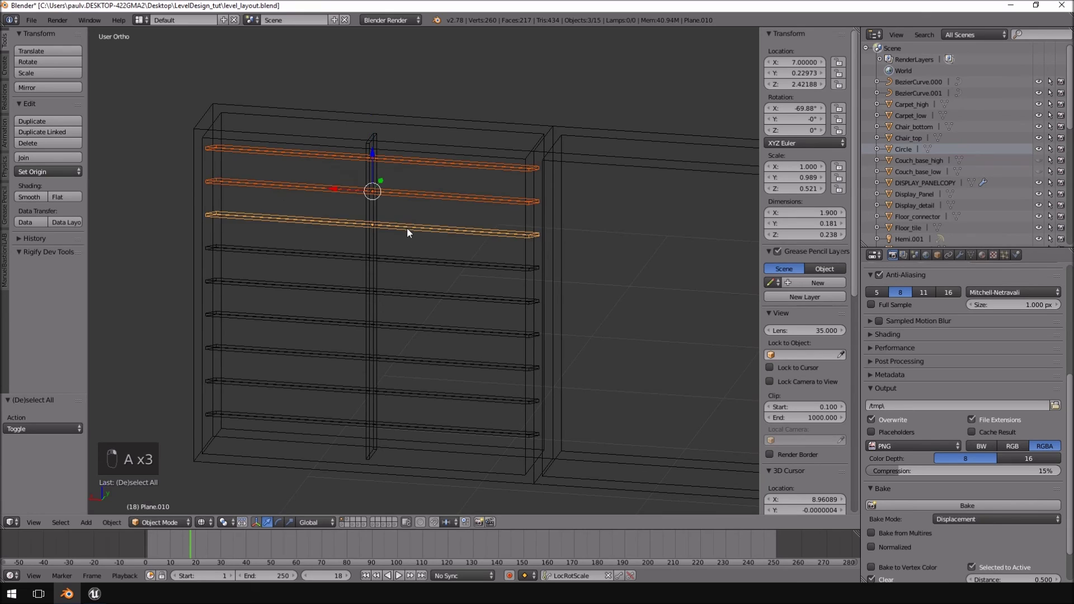
shift+right_click(420, 261)
shift+right_click(434, 295)
shift+right_click(437, 328)
shift+right_click(434, 363)
shift+right_click(434, 396)
shift+right_click(426, 428)
Step: Add the vertical support and wider frame to the selection, duplicate everything in place, and move the copies to layer 11
shift+right_click(369, 406)
middle_drag(368, 406, 415, 304)
shift+right_click(428, 139)
middle_drag(478, 156, 518, 203)
scroll(516, 236, down, 4)
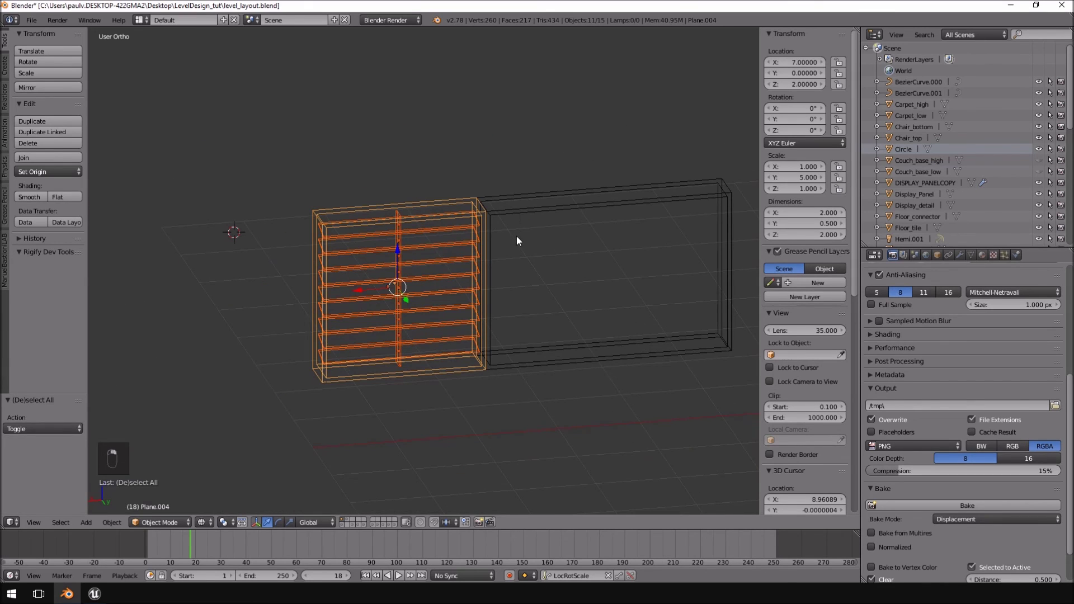
key(shift+d)
right_click(563, 112)
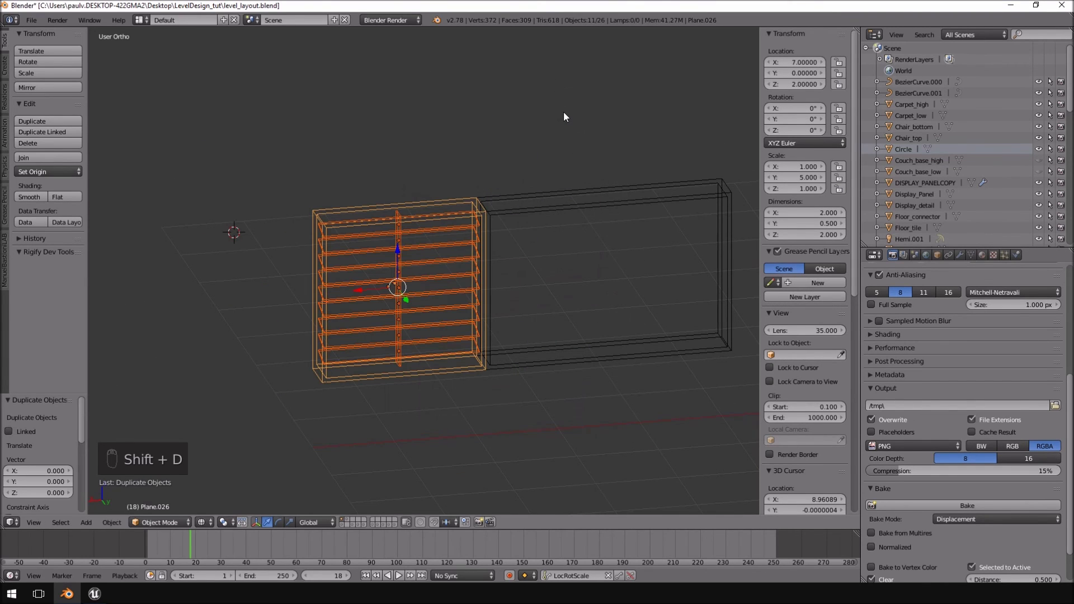
key(m)
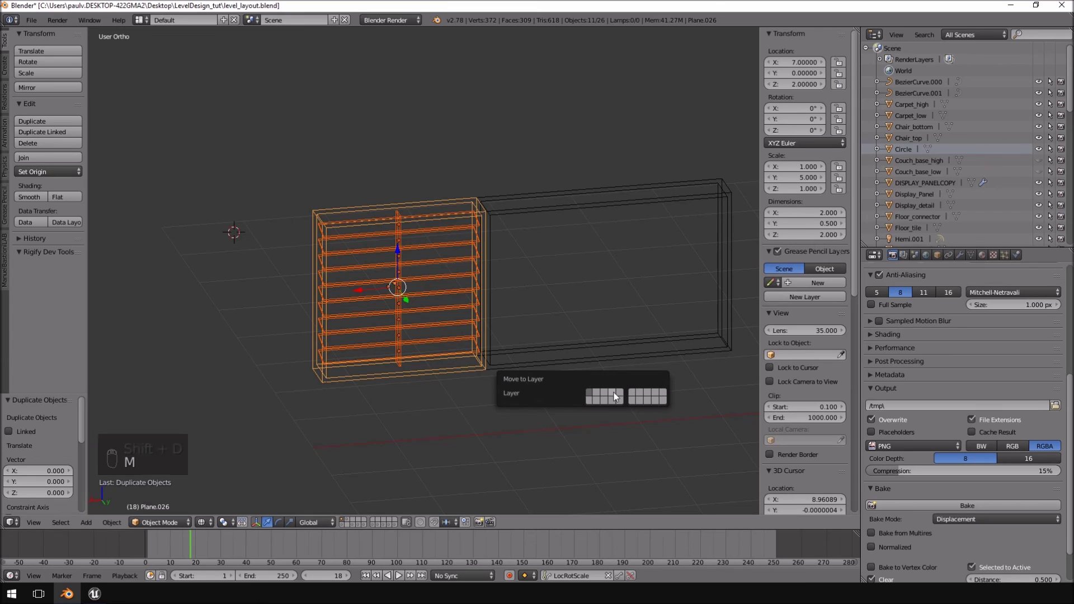
click(634, 391)
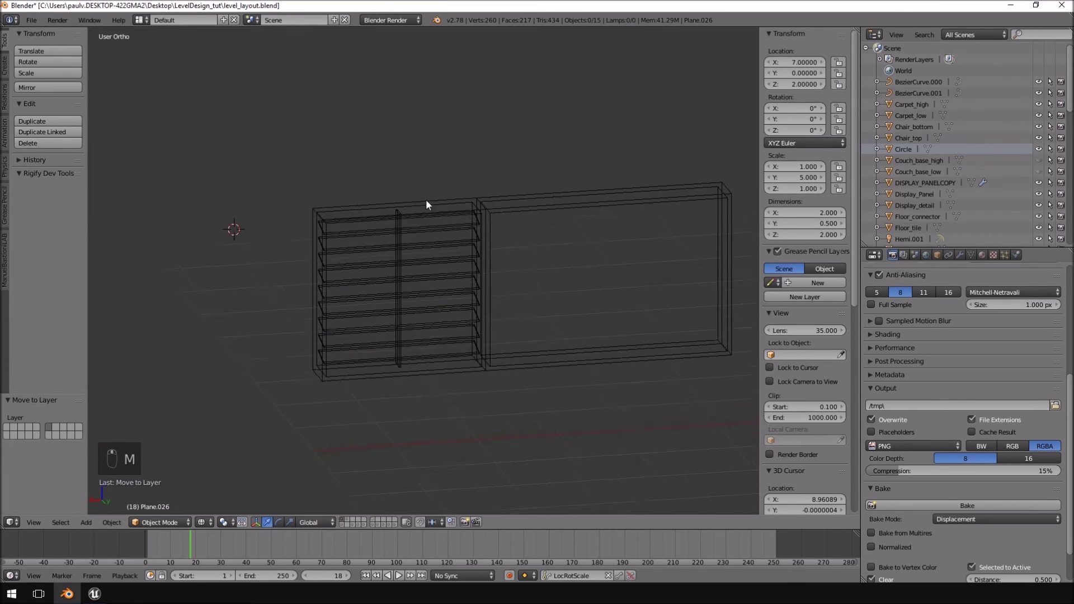
Step: Join the remaining slats and vertical support with the wider frame into one object
right_click(466, 213)
key(a)
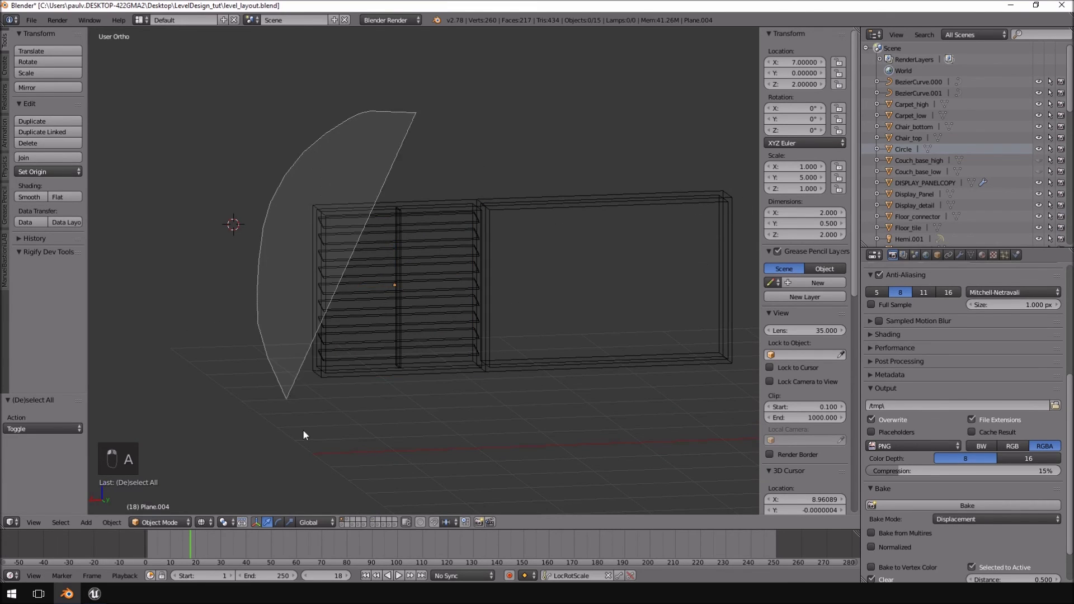
key(a)
key(ctrl+j)
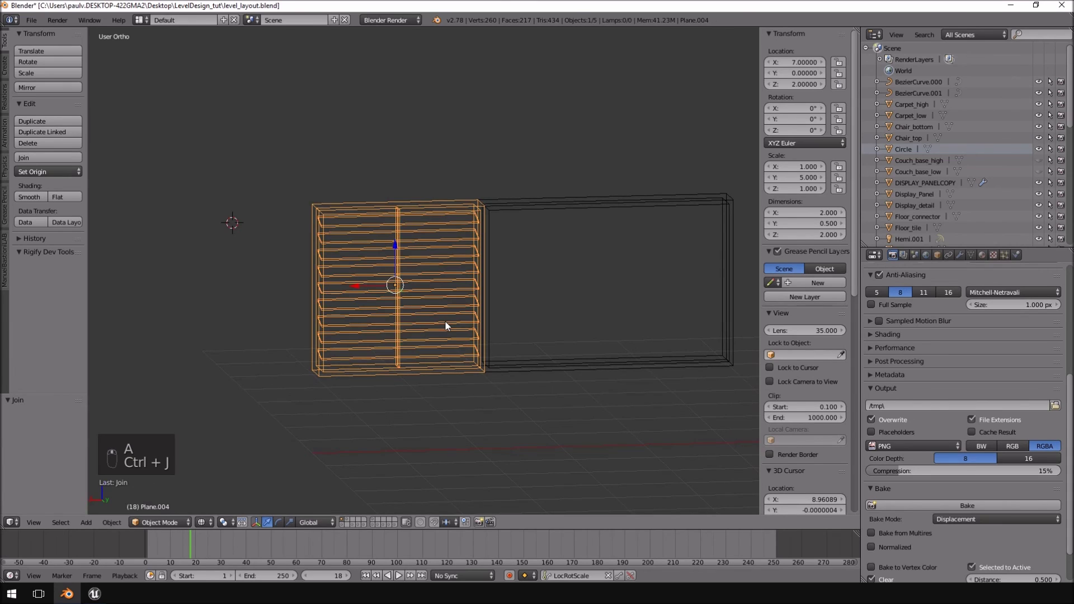
Step: Export the joined wider window frame, overwriting the existing border_test file
click(32, 21)
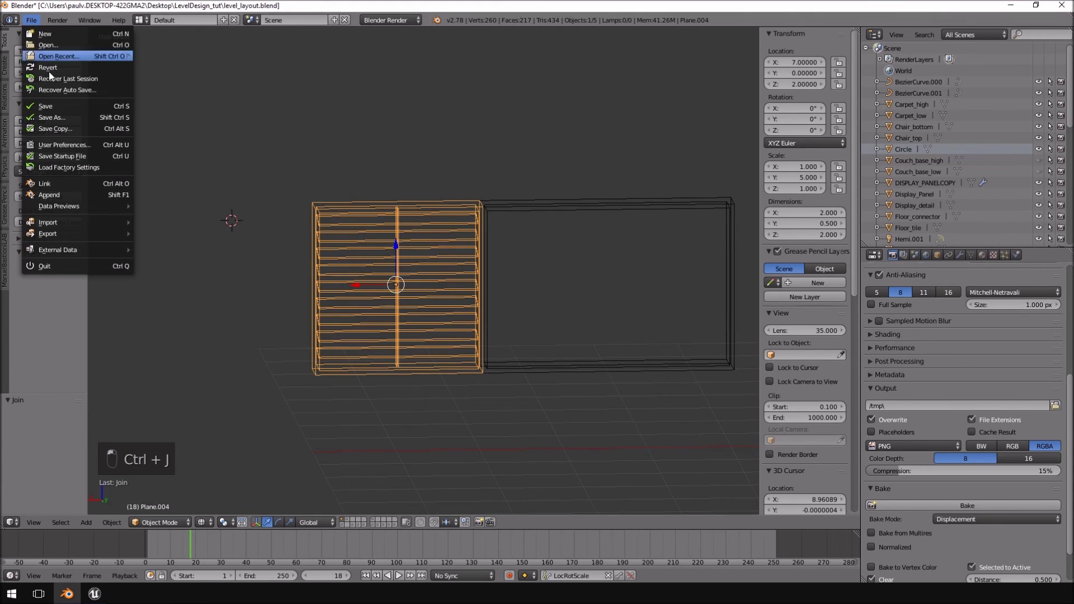
mouse_move(59, 233)
click(210, 267)
click(190, 89)
click(1047, 49)
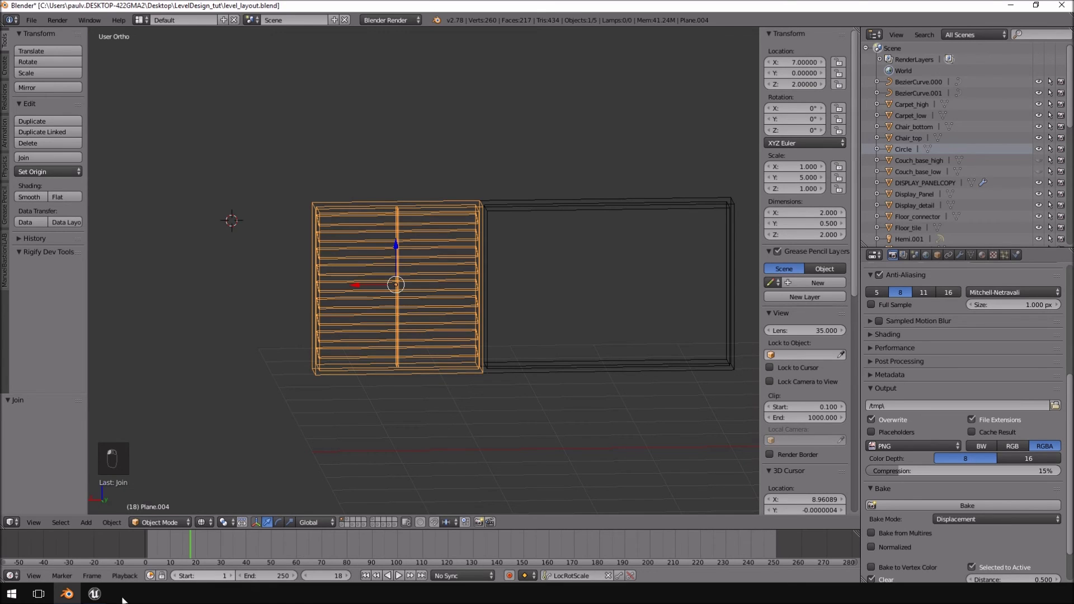
Step: Switch to Unreal and import border_test into the Content folder, overwriting the existing asset
click(94, 594)
click(85, 412)
double_click(136, 77)
click(600, 331)
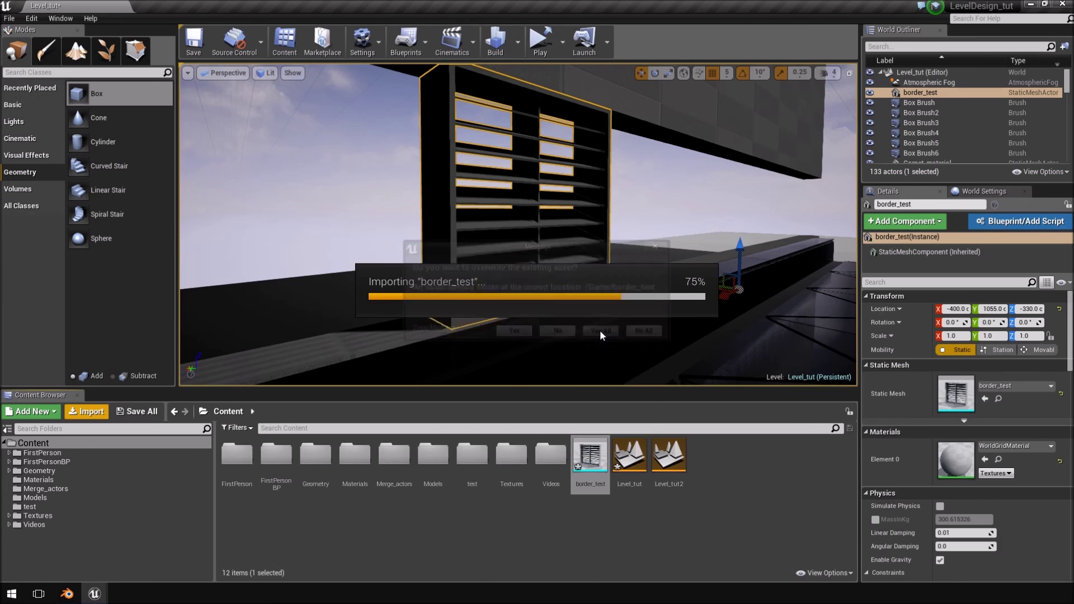
Step: Examine the updated border_test blinds in the level from several distances and angles, checking the slat tilt and spacing
click(592, 456)
key(w)
mouse_move(549, 269)
right_down()
mouse_move(504, 268)
mouse_move(520, 266)
mouse_move(548, 302)
mouse_move(515, 285)
mouse_move(526, 288)
mouse_move(520, 265)
mouse_move(585, 266)
mouse_move(585, 215)
mouse_move(571, 227)
mouse_move(559, 286)
mouse_move(465, 263)
mouse_move(382, 206)
mouse_move(484, 193)
mouse_move(531, 174)
mouse_move(526, 187)
mouse_move(625, 196)
right_up()
key(s)
key(w)
key(w)
key(s)
key(w)
key(s)
key(s)
key(a)
key(a)
key(a)
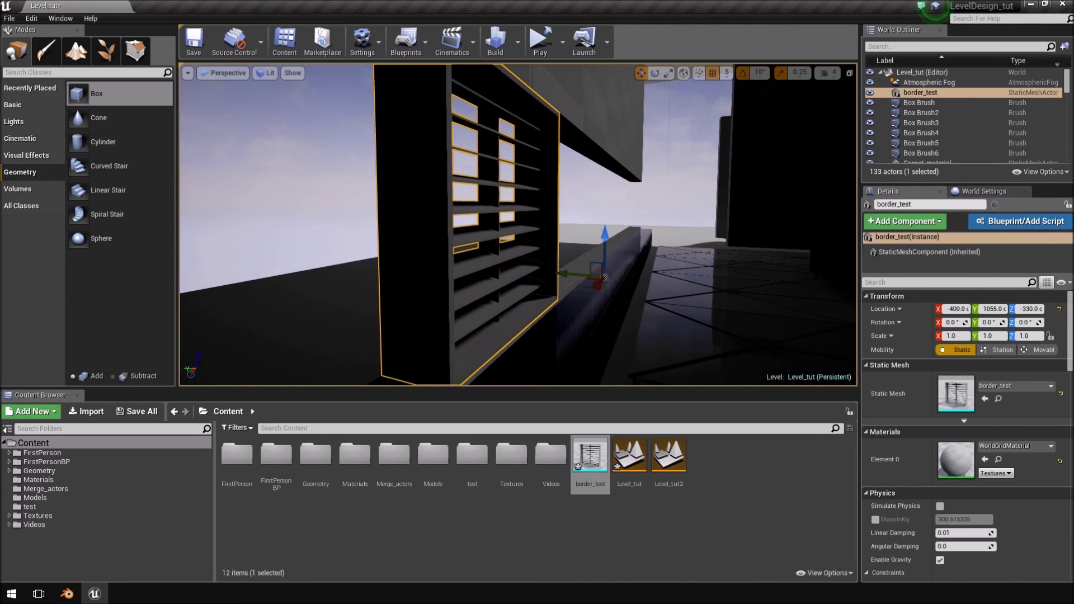
click(625, 196)
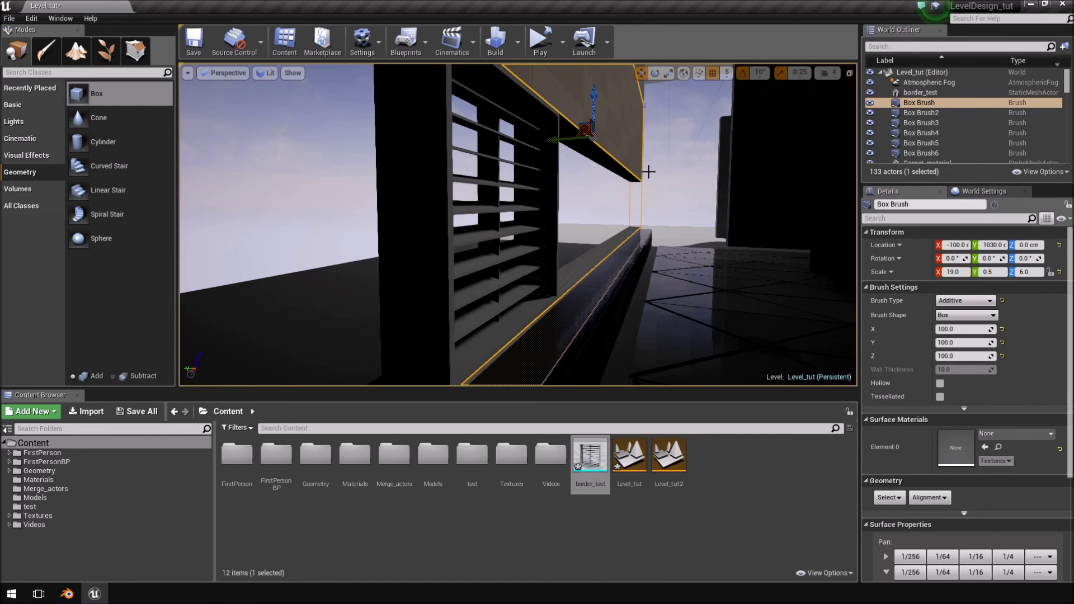
Step: Examine the border_test blinds up close in the level, checking the slat ends and the vertical support behind them
key(d)
mouse_move(625, 195)
right_down()
mouse_move(506, 232)
mouse_move(570, 231)
mouse_move(496, 237)
mouse_move(621, 235)
mouse_move(582, 238)
mouse_move(640, 197)
mouse_move(608, 185)
mouse_move(626, 187)
right_up()
click(506, 232)
key(a)
key(d)
key(s)
key(a)
key(a)
key(w)
key(w)
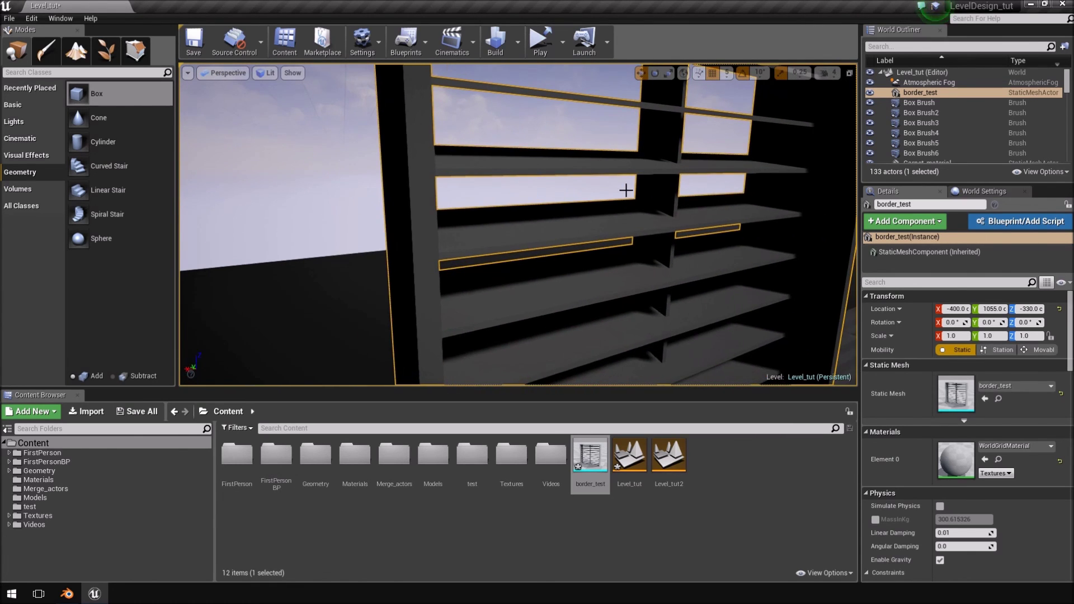
Step: Switch to Blender and open the narrower frame with blinds for mesh editing in front view
key(alt+Tab)
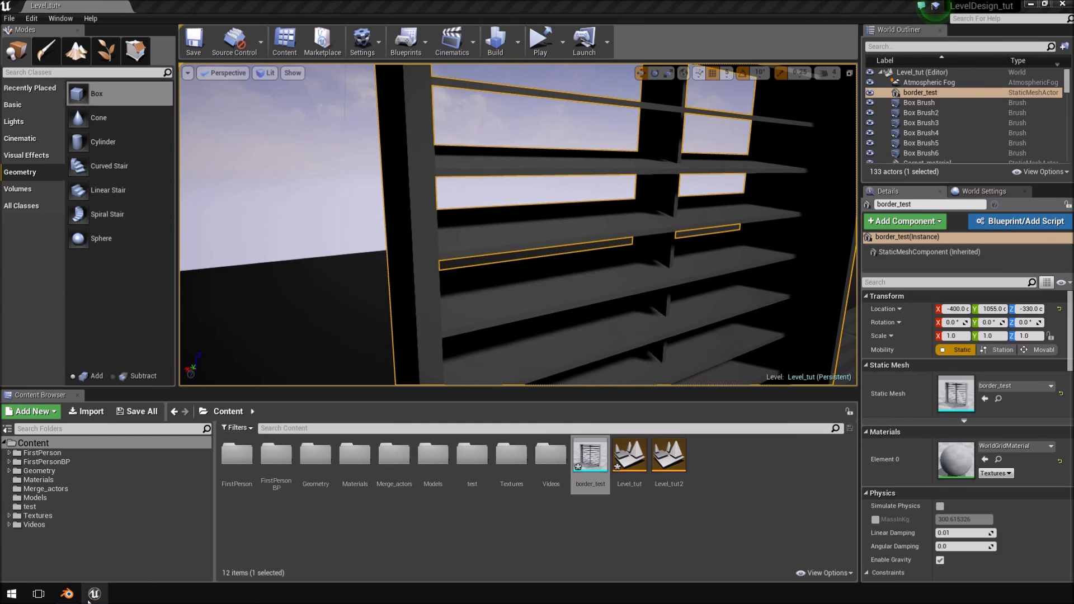
click(67, 594)
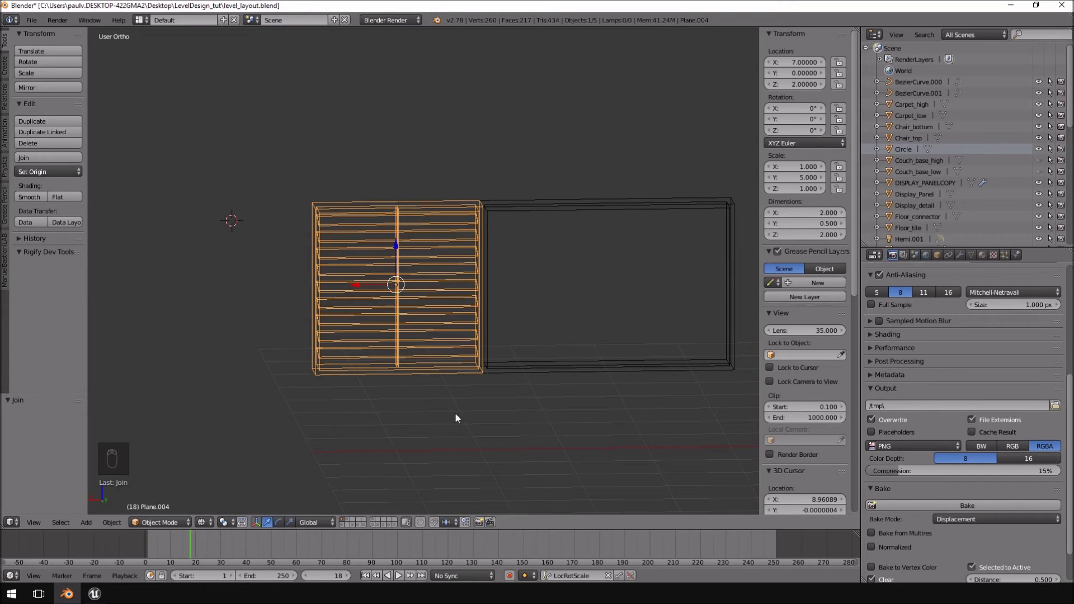
key(KP_1)
key(KP_3)
key(KP_1)
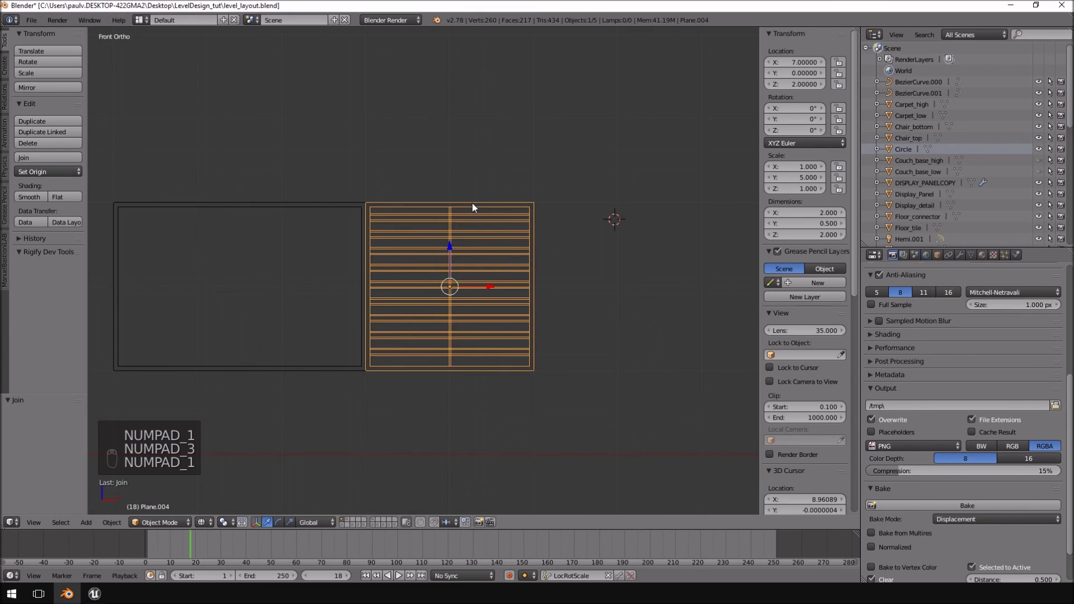
scroll(472, 208, up, 3)
key(Tab)
click(479, 186)
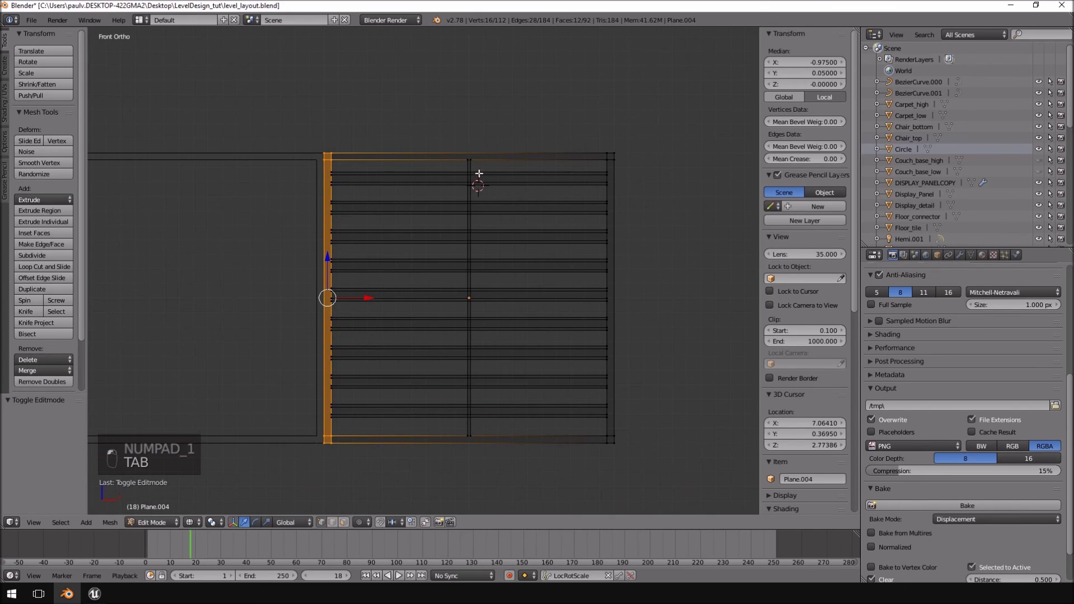
Step: Duplicate the narrow frame's nine slats and vertical support, and move the copy -3.0 along X into the wider frame
key(a)
key(a)
mouse_move(511, 94)
ctrl+mouse_down()
mouse_move(441, 170)
mouse_move(484, 420)
ctrl+mouse_up()
mouse_move(366, 172)
ctrl+mouse_down()
mouse_move(283, 360)
mouse_move(347, 428)
ctrl+mouse_up()
key(ctrl+l)
shift+middle_drag(437, 287, 607, 259)
key(shift+d)
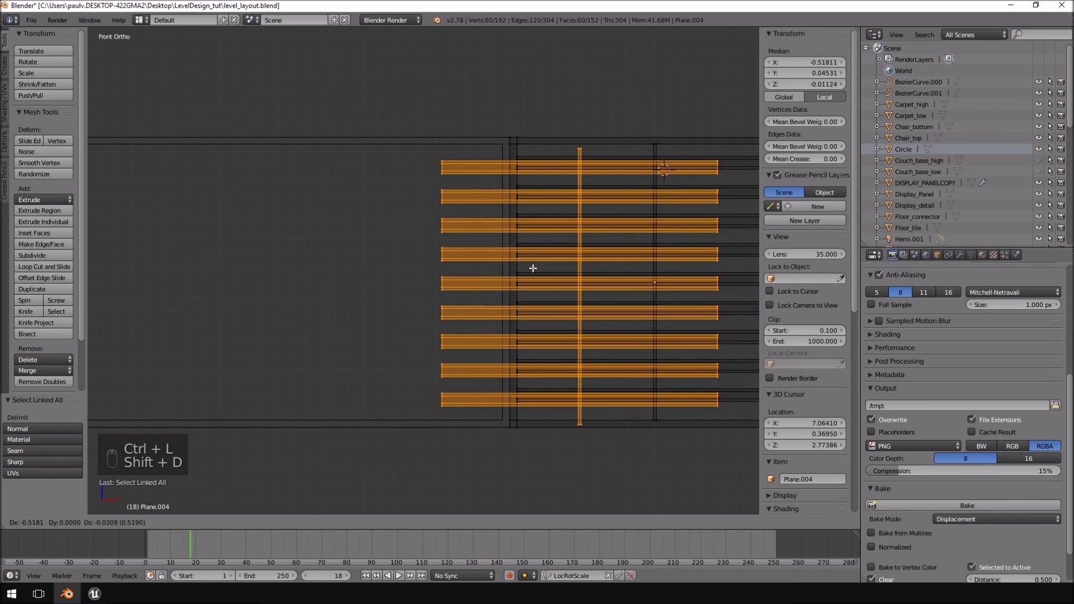
right_click(595, 259)
key(g)
click(160, 269)
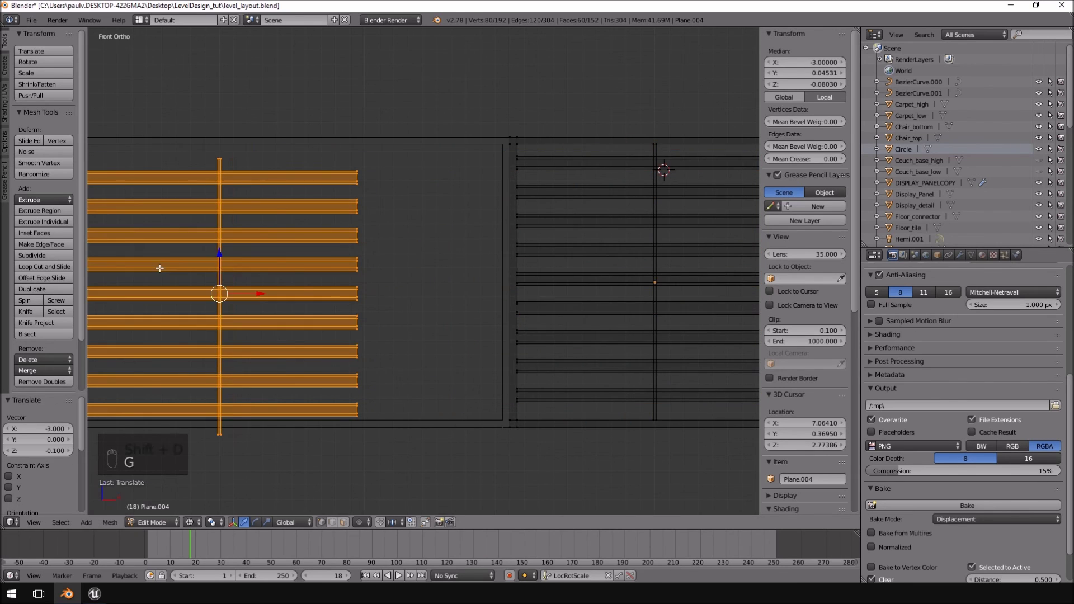
Step: Centre the copied slats and vertical support inside the wider frame's opening
scroll(238, 292, down, 3)
shift+middle_drag(287, 298, 317, 304)
scroll(319, 305, up, 3)
key(g)
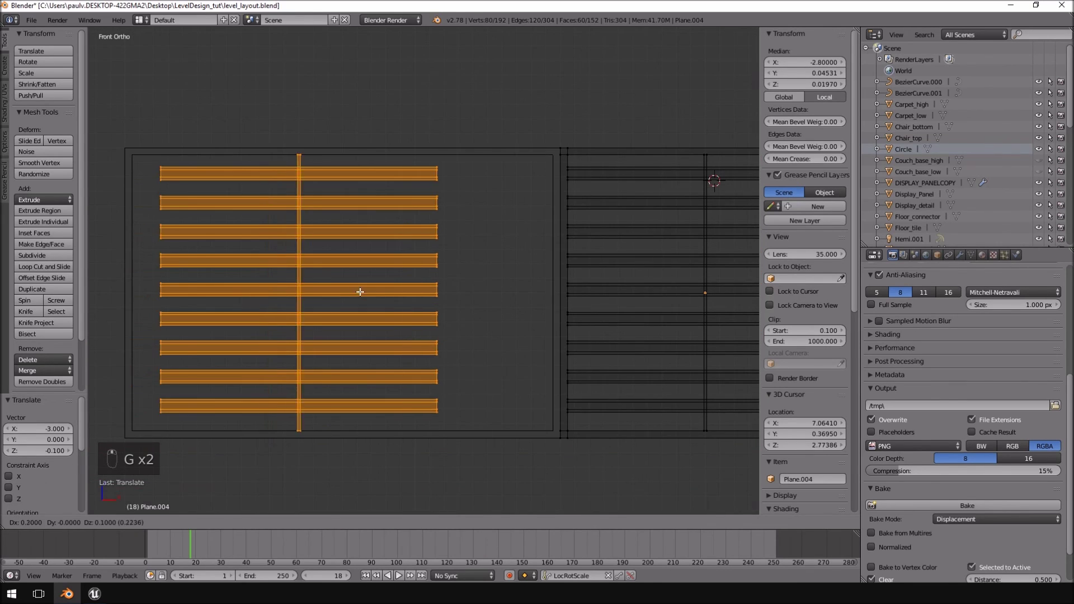
click(394, 292)
Step: Extend the copied slats' outer ends by -0.5 along X to meet the wider frame's inner side
key(a)
ctrl+drag(232, 123, 230, 521)
key(g)
key(x)
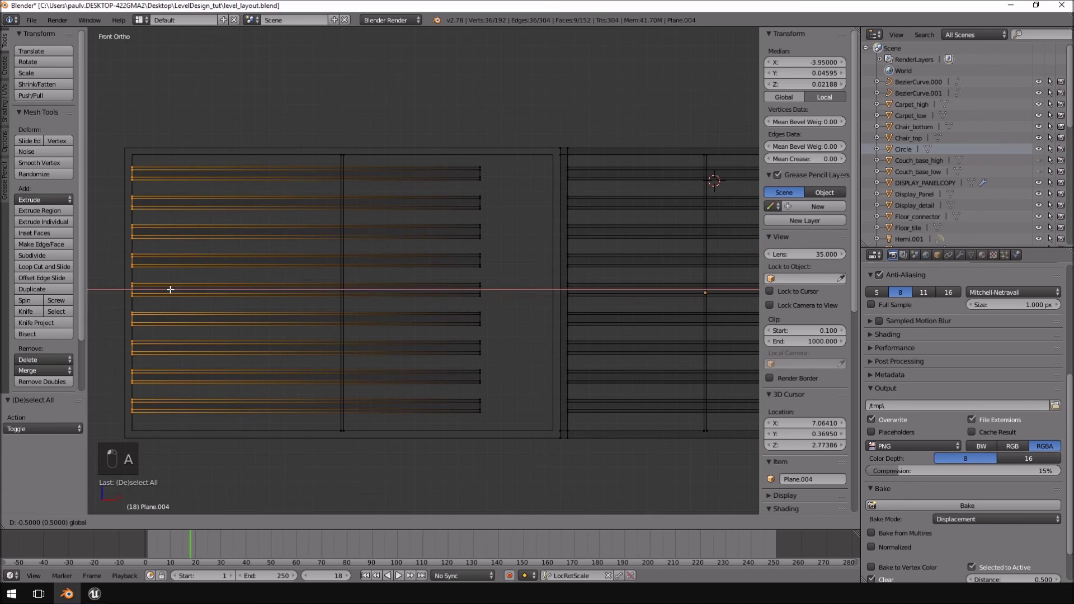
click(170, 289)
Step: Extend the copied slats' opposite ends along X to meet the inner side next to the narrower frame
key(a)
mouse_move(504, 123)
ctrl+mouse_down()
mouse_move(409, 419)
mouse_move(516, 417)
ctrl+mouse_up()
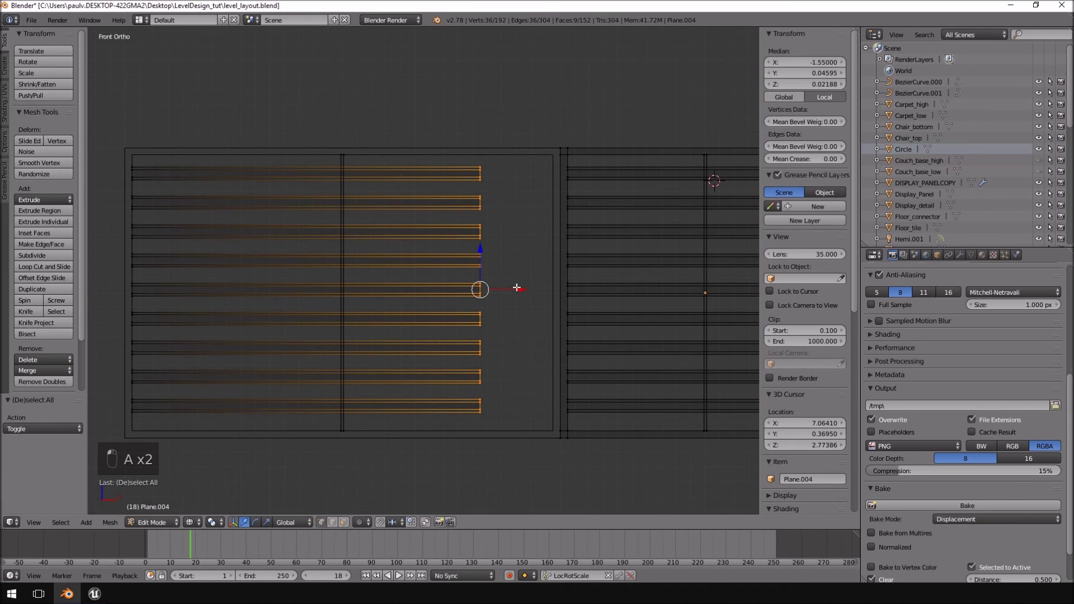
key(g)
key(x)
click(592, 284)
key(a)
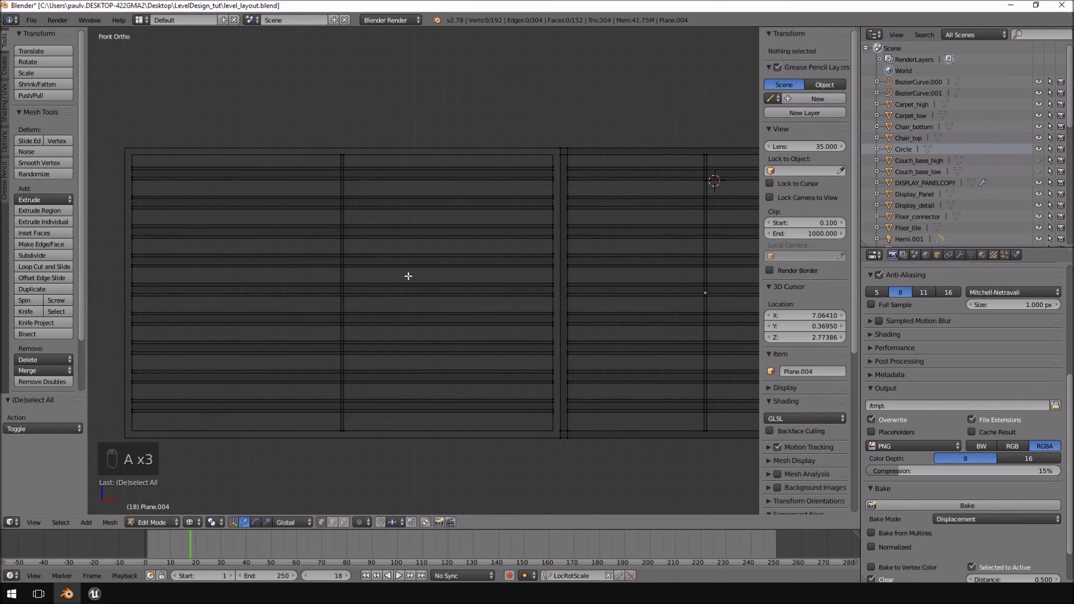
Step: Examine both filled frames from the side and in perspective with solid shading, checking how the slats and supports sit
middle_drag(391, 270, 267, 290)
key(KP_1)
key(KP_3)
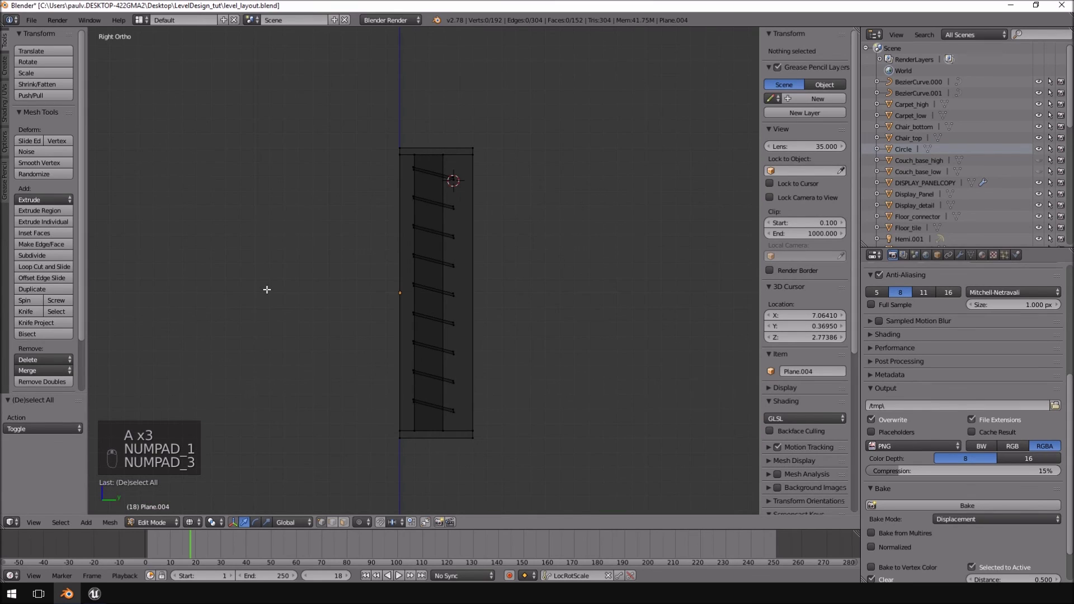
key(KP_6)
key(KP_6)
key(KP_6)
key(KP_6)
key(KP_6)
key(KP_5)
key(z)
scroll(278, 291, down, 4)
scroll(437, 278, up, 2)
scroll(438, 278, up, 4)
middle_drag(373, 199, 528, 180)
Step: Pick the top vertex of the wider frame's vertical support and show both frames in orthographic back view
right_click(533, 145)
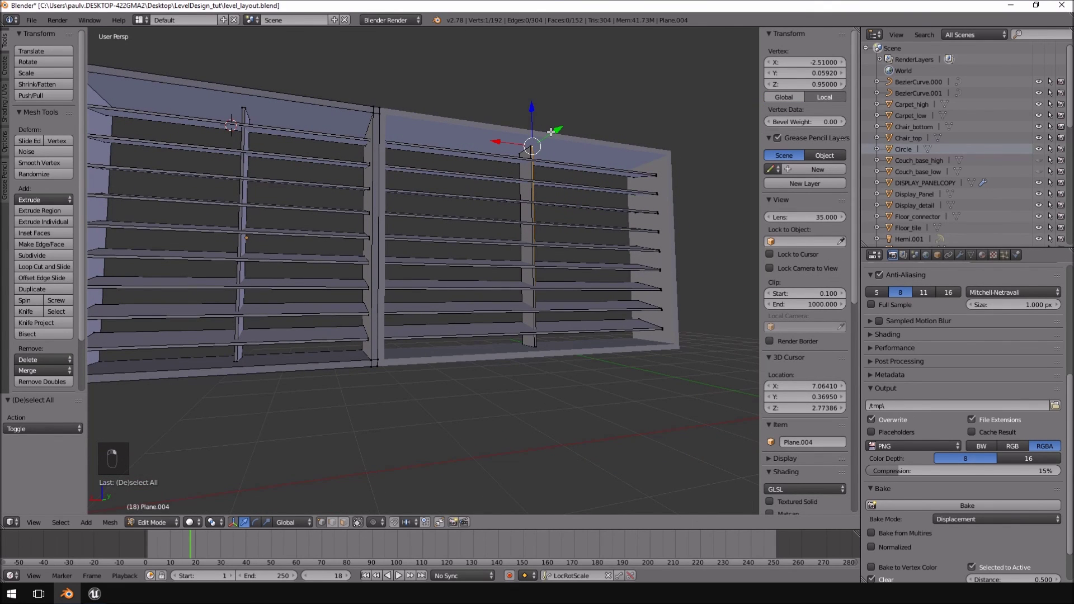
key(KP_3)
key(KP_1)
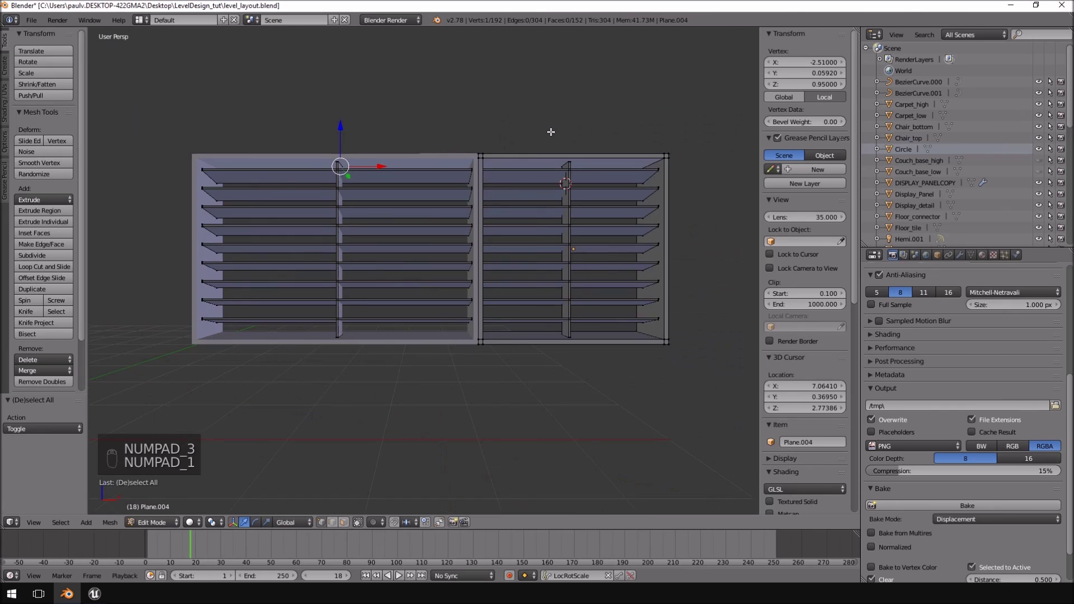
key(KP_5)
key(KP_5)
key(KP_3)
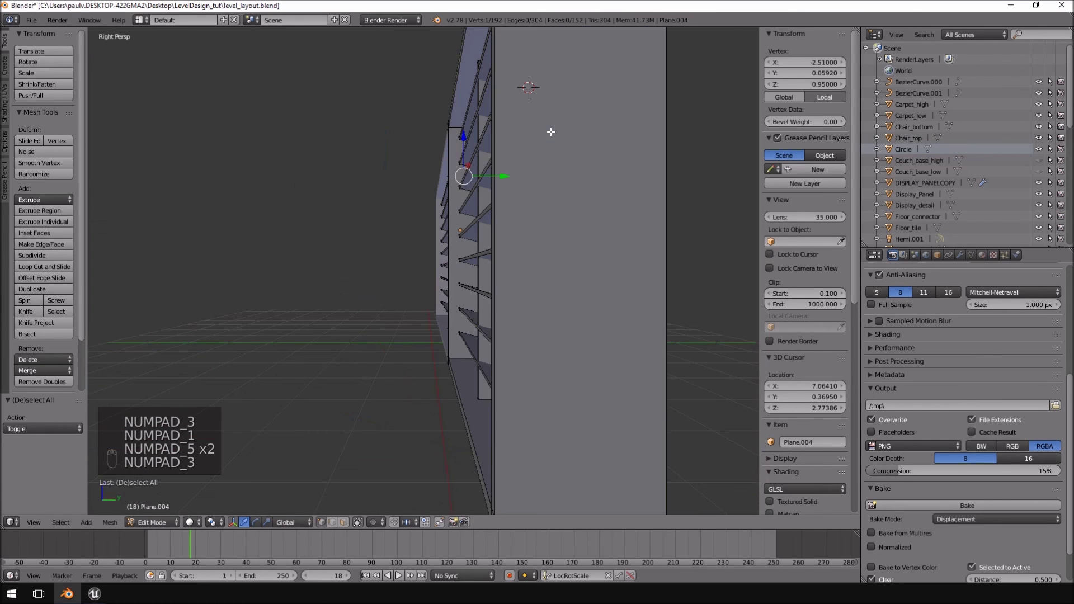
key(KP_6)
key(KP_6)
key(KP_6)
key(KP_6)
key(KP_6)
key(KP_6)
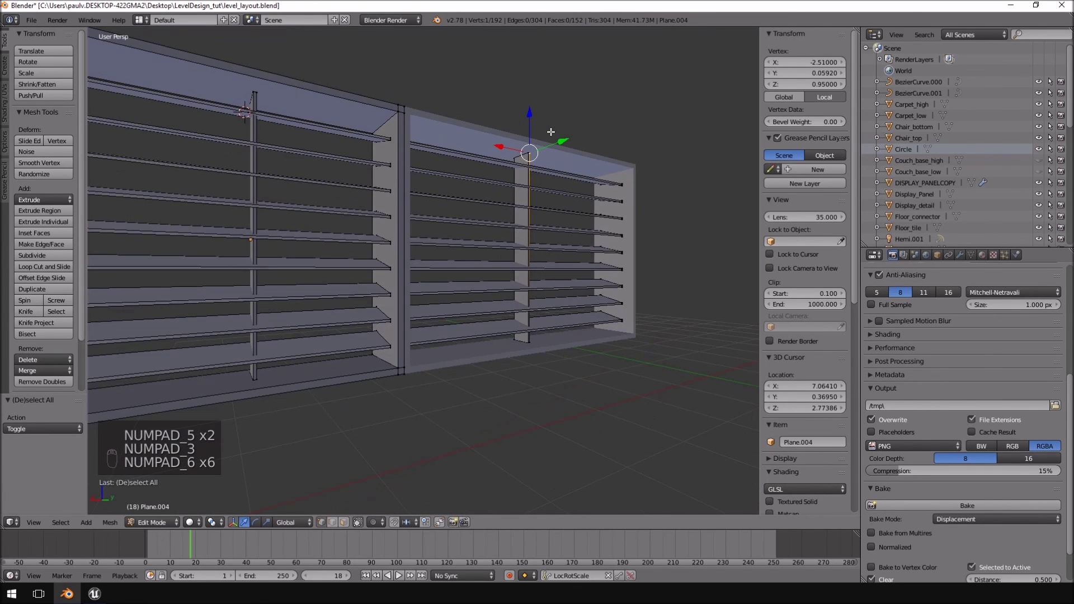
key(KP_1)
key(KP_5)
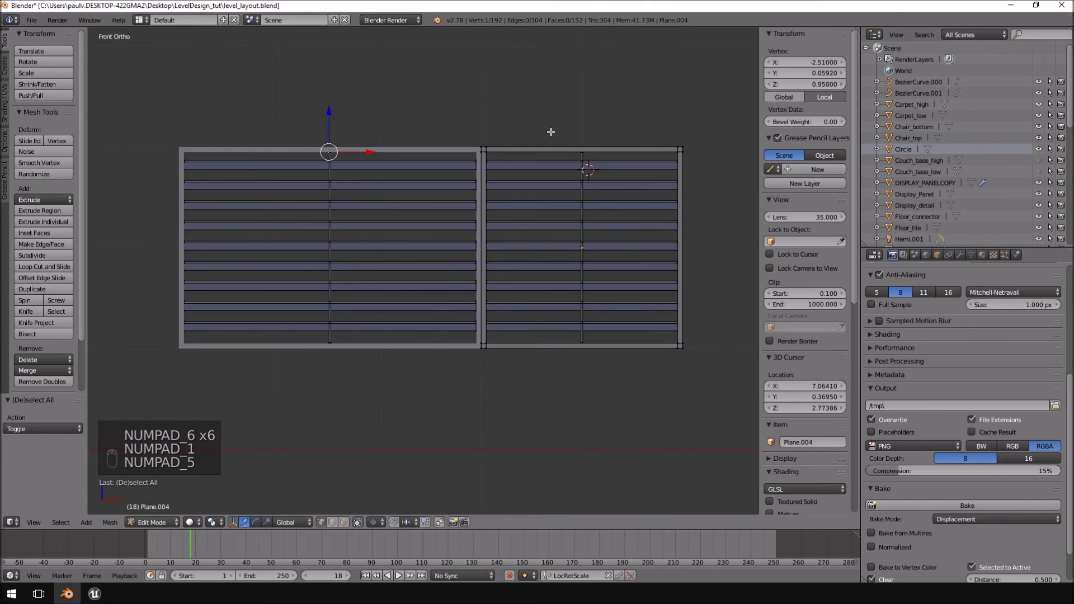
key(KP_3)
key(ctrl+KP_1)
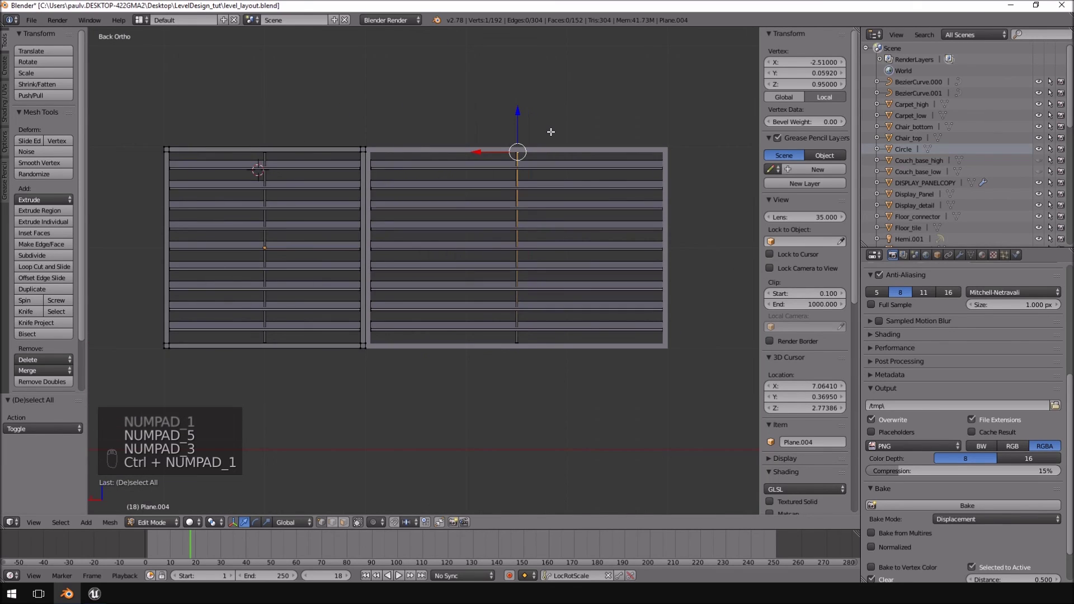
Step: Duplicate the wider frame's whole vertical support and move the copy 0.6 along X
shift+middle_drag(669, 246, 598, 233)
key(ctrl+l)
scroll(502, 254, up, 3)
scroll(475, 295, down, 3)
key(shift+d)
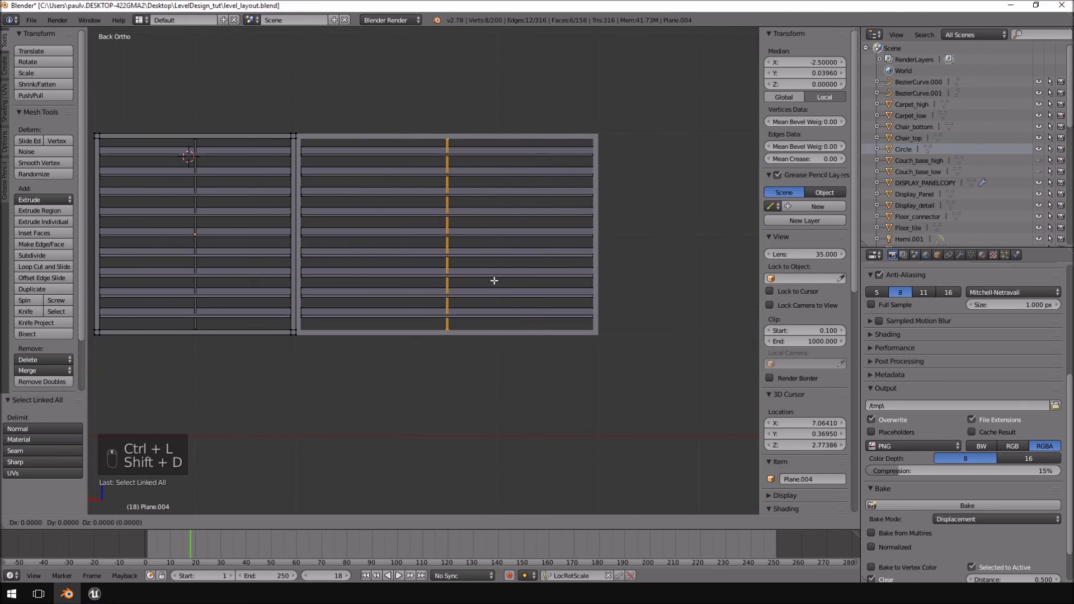
key(g)
key(g)
key(Escape)
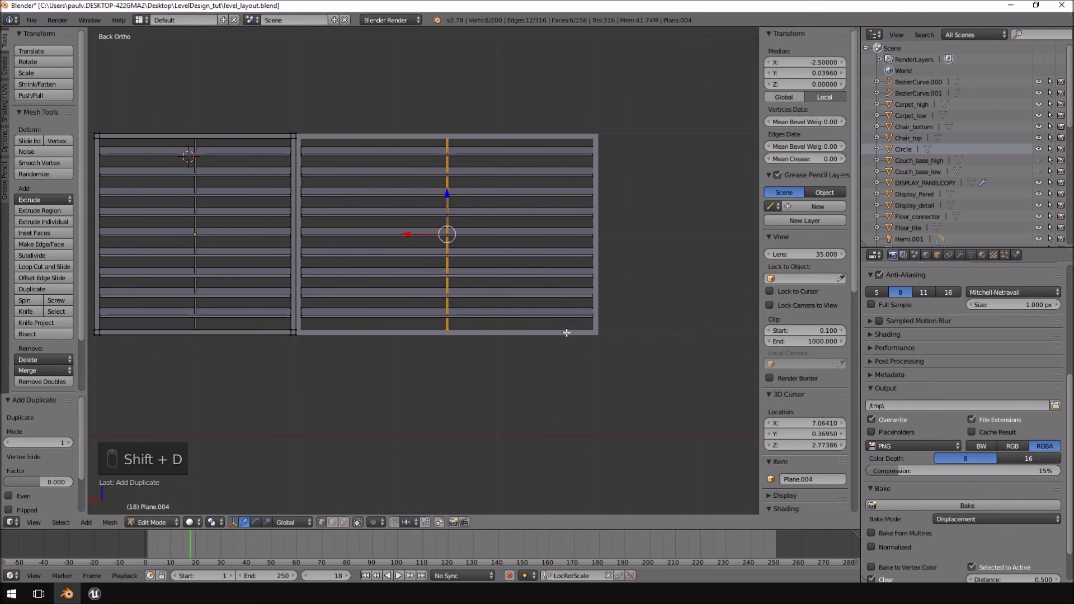
key(g)
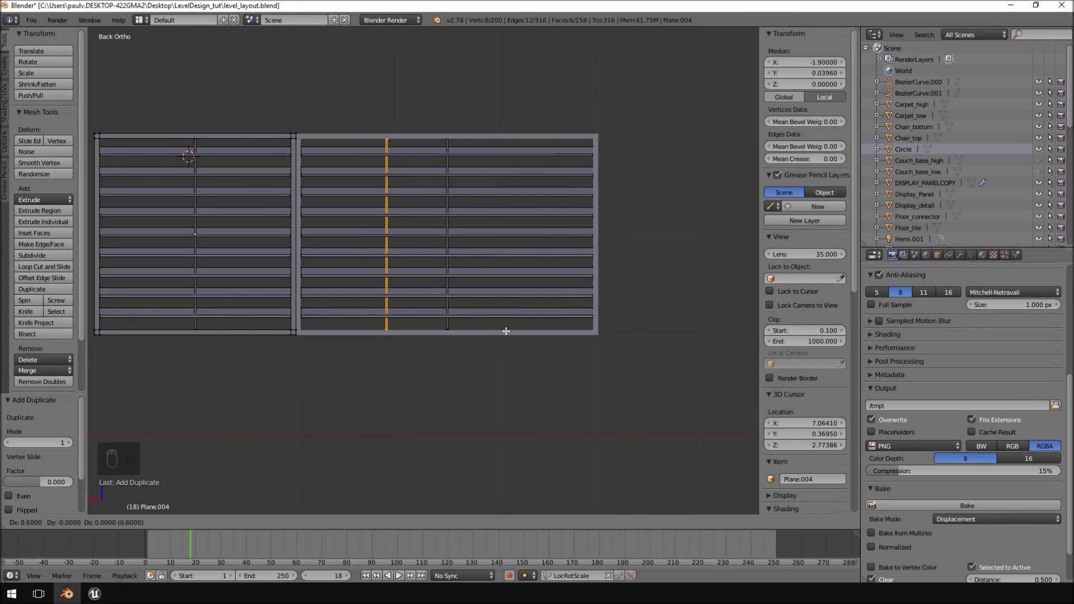
click(506, 331)
Step: Move the wider frame's original central support -0.6 along X
right_click(446, 138)
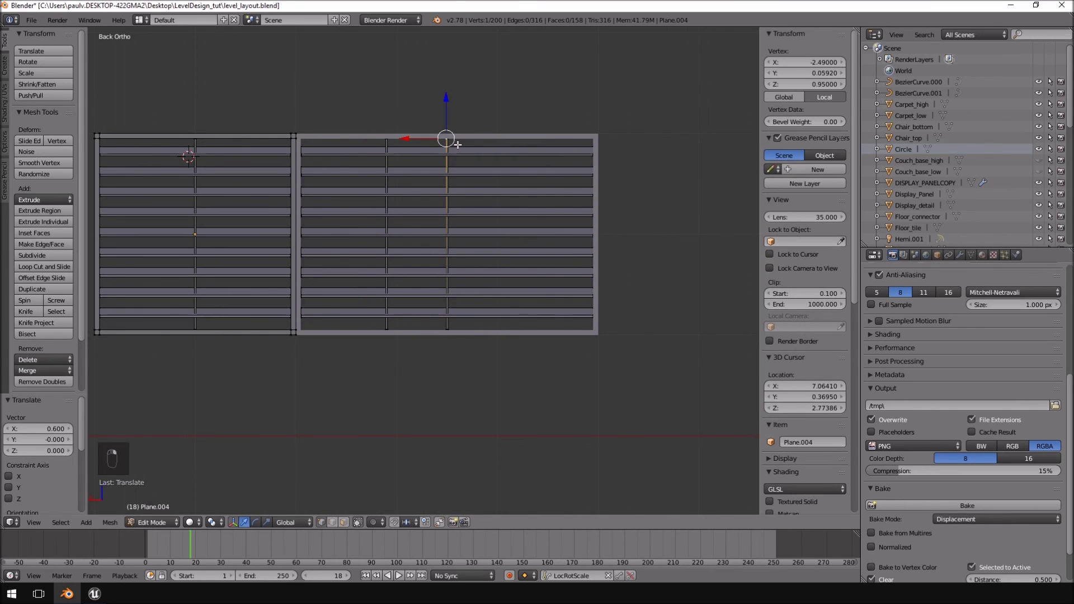
key(ctrl+l)
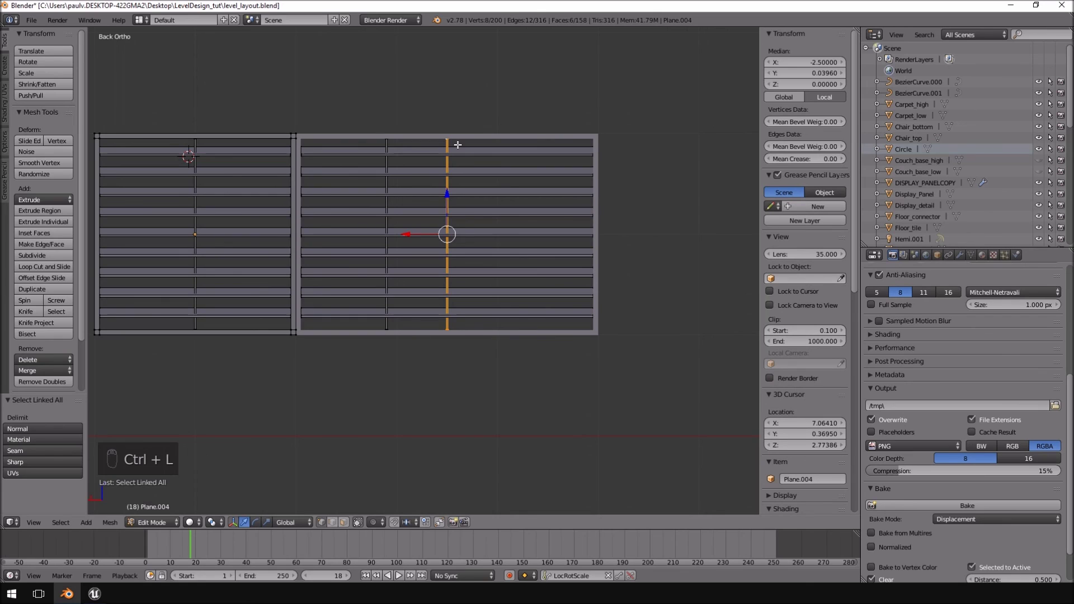
key(g)
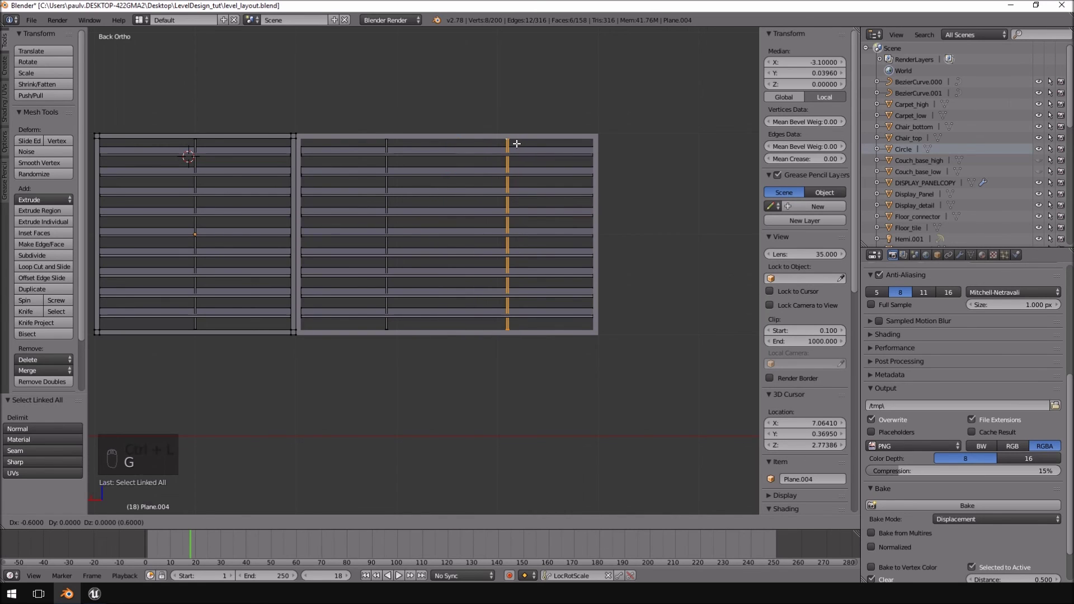
click(517, 143)
Step: Examine the spacing of the wider frame's two vertical supports in perspective and front view, in wireframe and solid shading
scroll(511, 192, down, 2)
key(Tab)
mouse_move(509, 213)
middle_down()
mouse_move(555, 224)
mouse_move(569, 202)
mouse_move(581, 256)
mouse_move(568, 217)
mouse_move(492, 211)
mouse_move(569, 239)
mouse_move(572, 225)
mouse_move(524, 234)
middle_up()
key(Tab)
key(z)
key(a)
key(Tab)
scroll(558, 240, up, 3)
key(z)
key(a)
scroll(529, 202, up, 3)
key(KP_1)
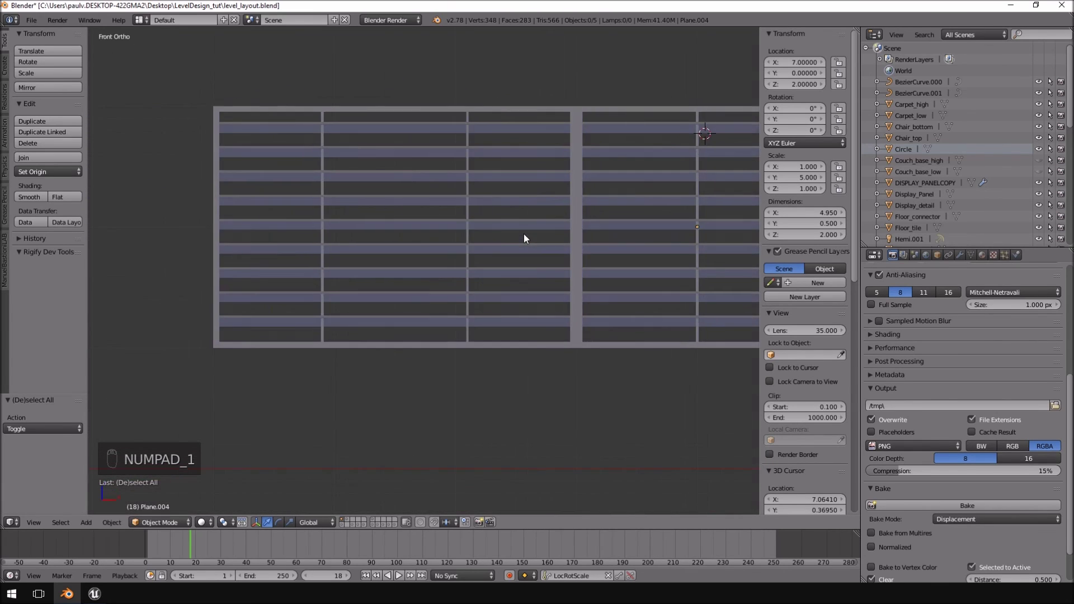
Step: Shift the wider frame's outer vertical support slightly inward along X, toward the frame's centre
key(KP_3)
key(ctrl+KP_1)
key(Tab)
right_click(526, 113)
key(ctrl+l)
key(g)
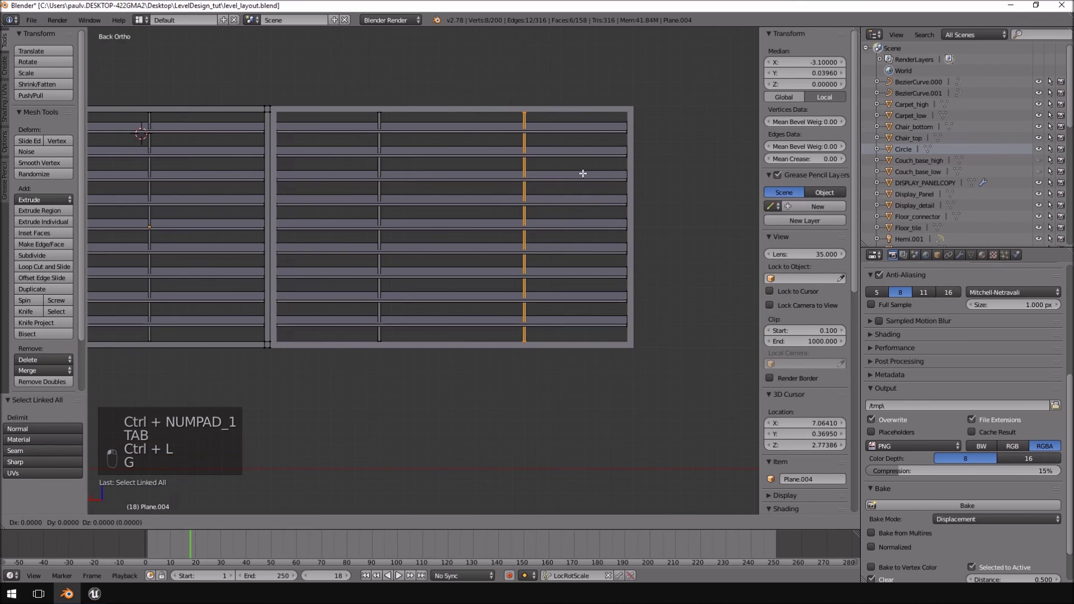
click(571, 173)
key(Tab)
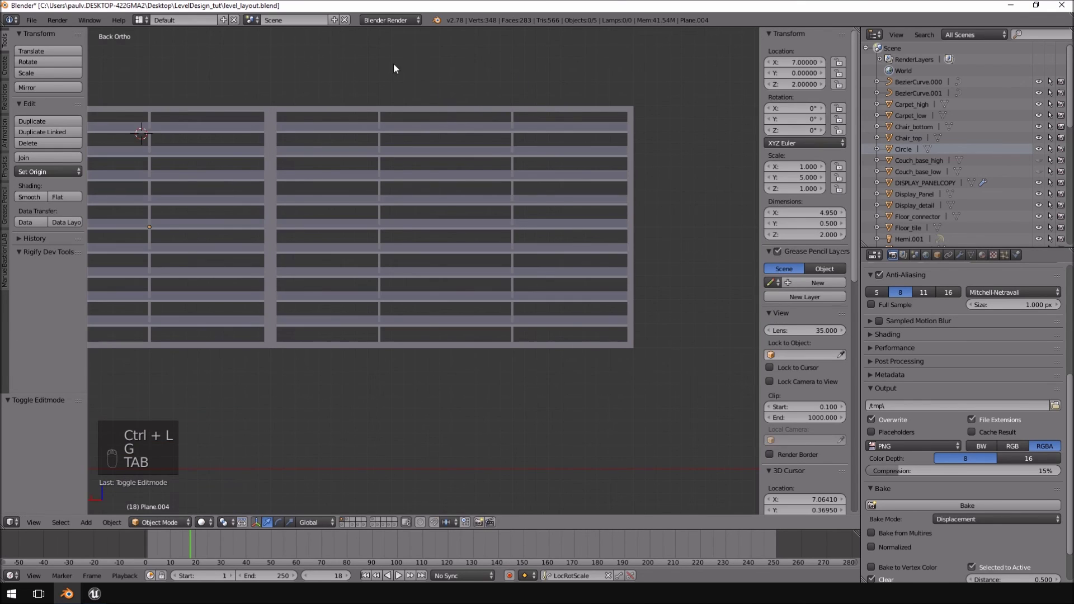
Step: Shift the support nearest the narrower frame slightly toward the wider frame's centre, dividing the opening into equal thirds
key(Tab)
key(a)
key(a)
key(a)
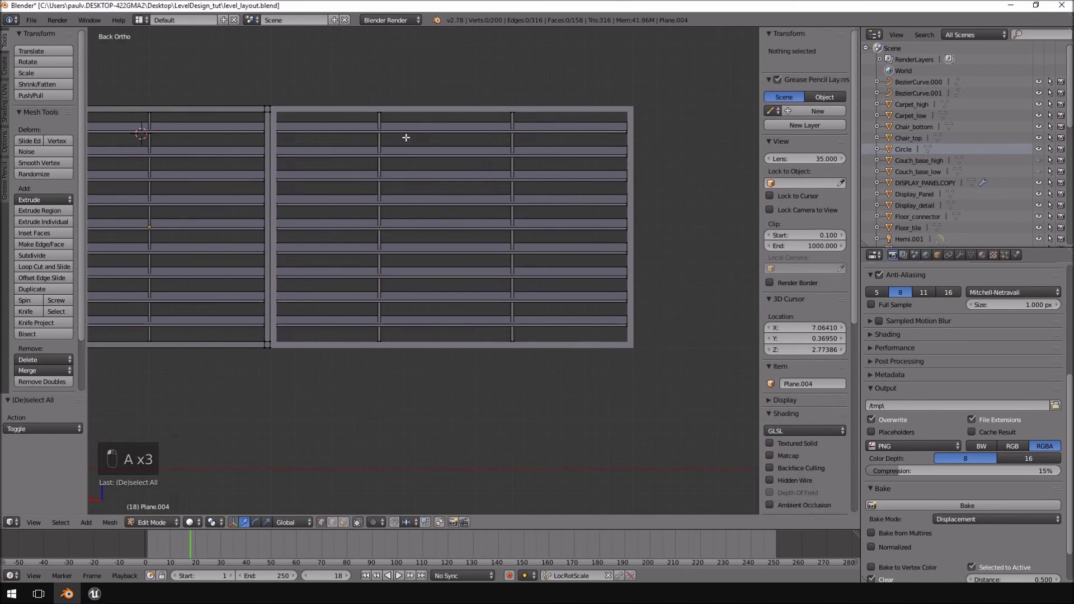
right_click(379, 112)
key(ctrl+l)
key(g)
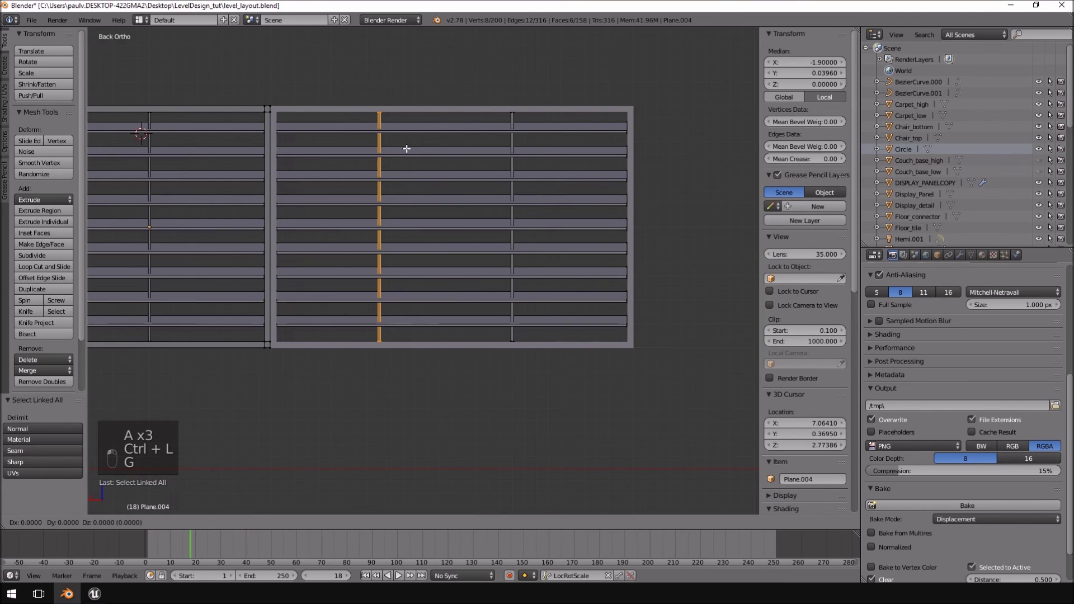
click(451, 192)
key(Tab)
Step: Examine both frames with their blinds and supports in perspective from several distances and angles
middle_drag(489, 222, 552, 222)
right_click(495, 167)
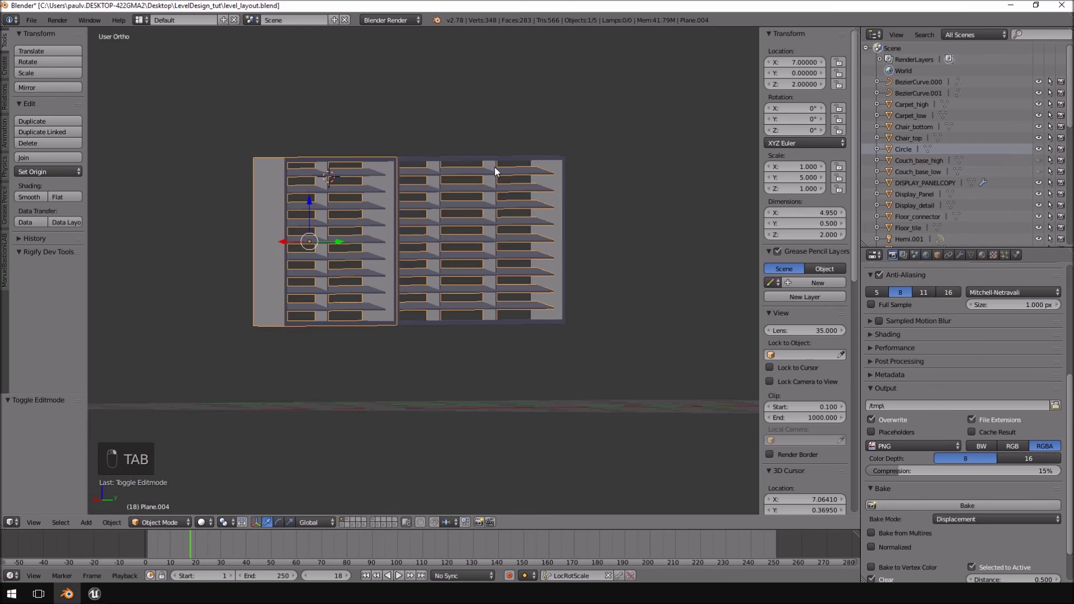
scroll(572, 274, up, 3)
scroll(557, 258, up, 3)
middle_drag(572, 274, 562, 314)
scroll(570, 276, down, 3)
key(KP_5)
scroll(569, 276, down, 4)
key(Tab)
scroll(562, 314, up, 3)
key(a)
key(a)
key(a)
scroll(562, 314, down, 3)
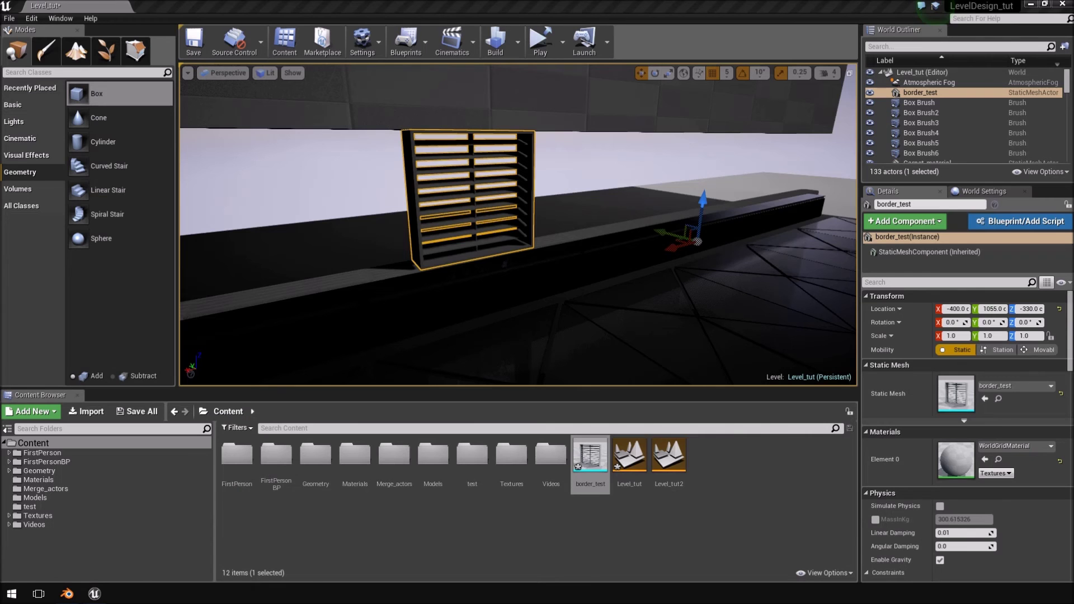